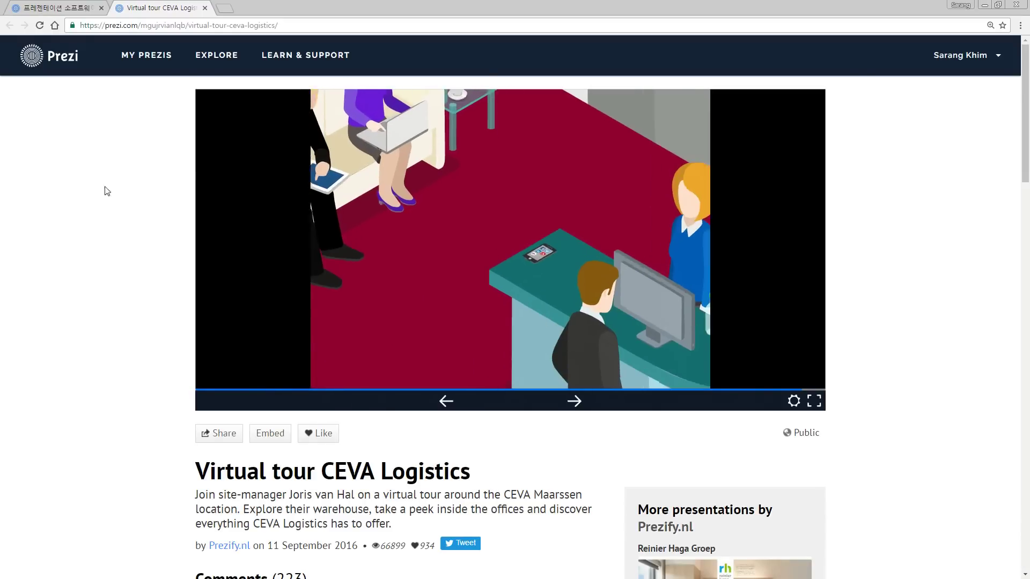
Close the Virtual tour CEVA Logistics page and reset the browser zoom to its default level.
left_click(205, 8)
scroll(154, 391, "up", 2)
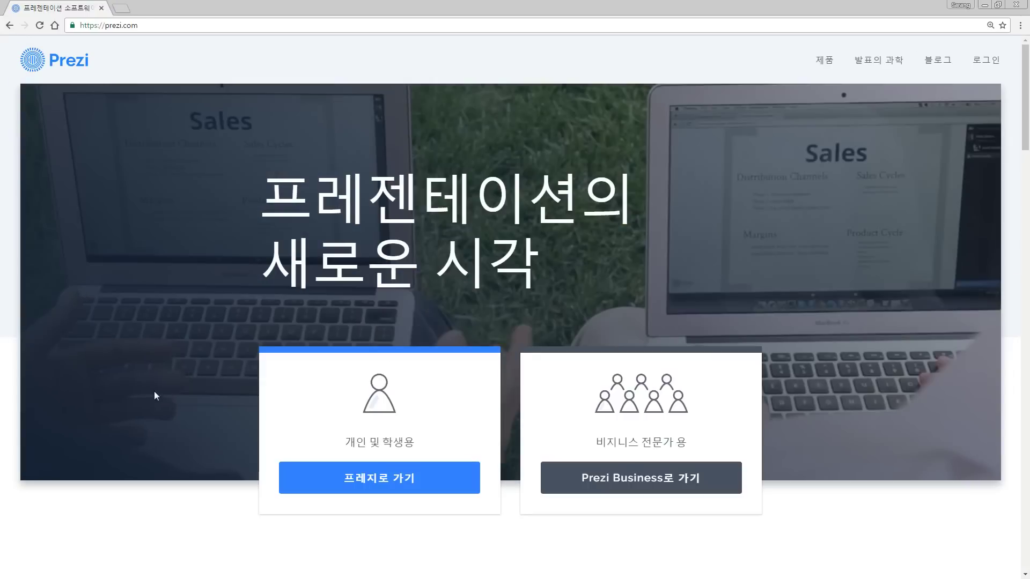
key("ctrl+0")
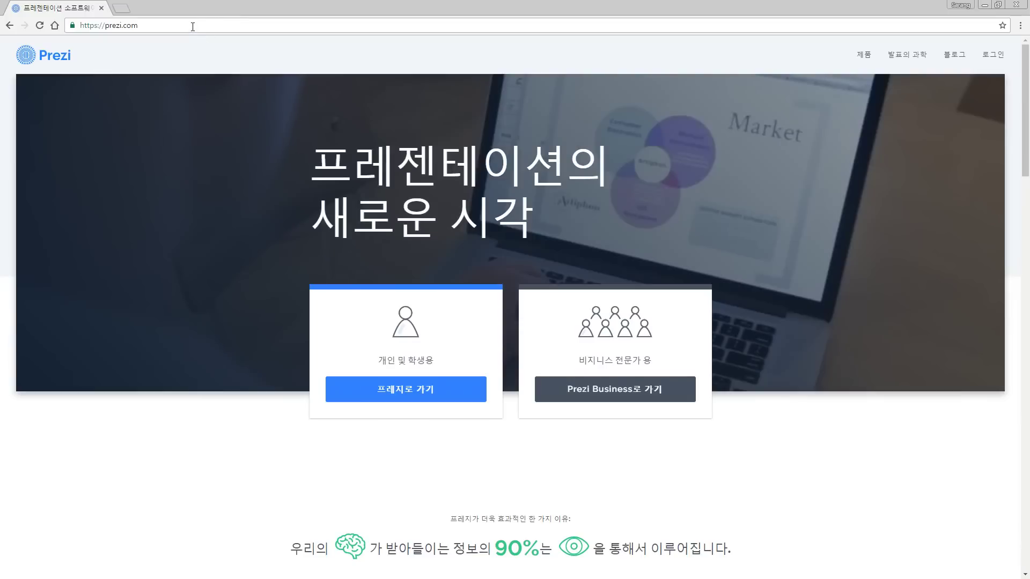
Load the prezi.com home page by entering its address.
left_click(193, 26)
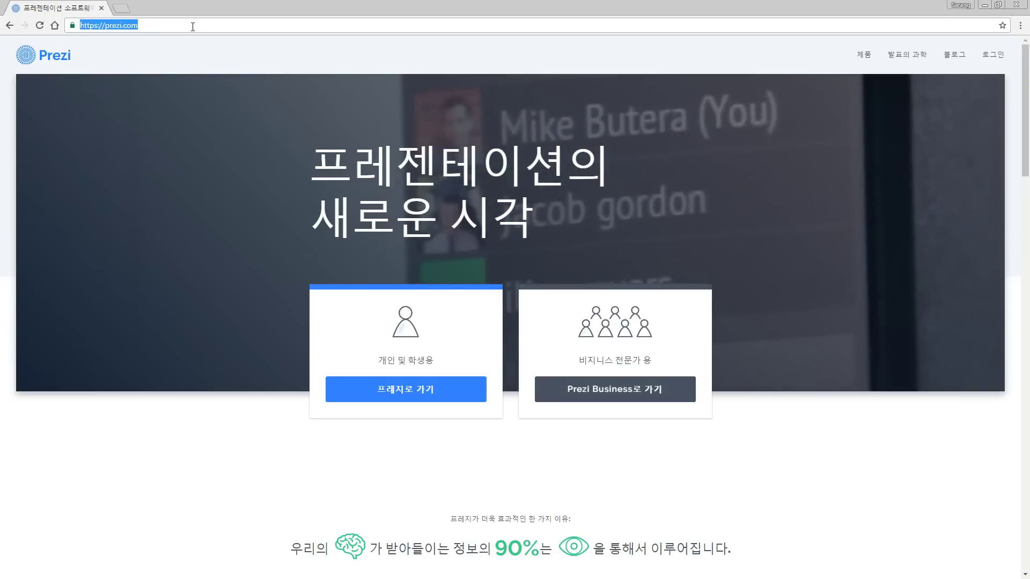
type("prezi.com")
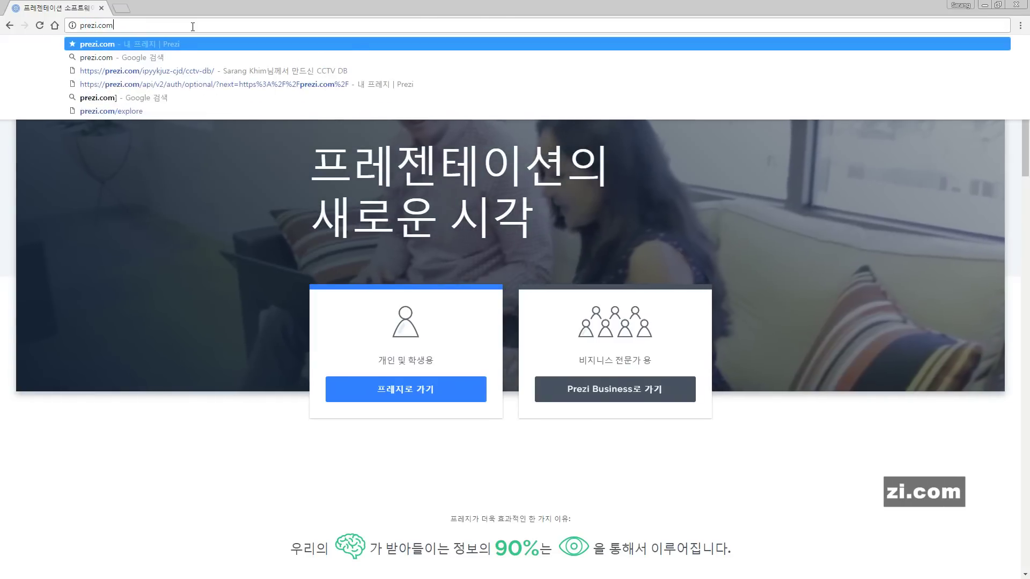
key("ctrl")
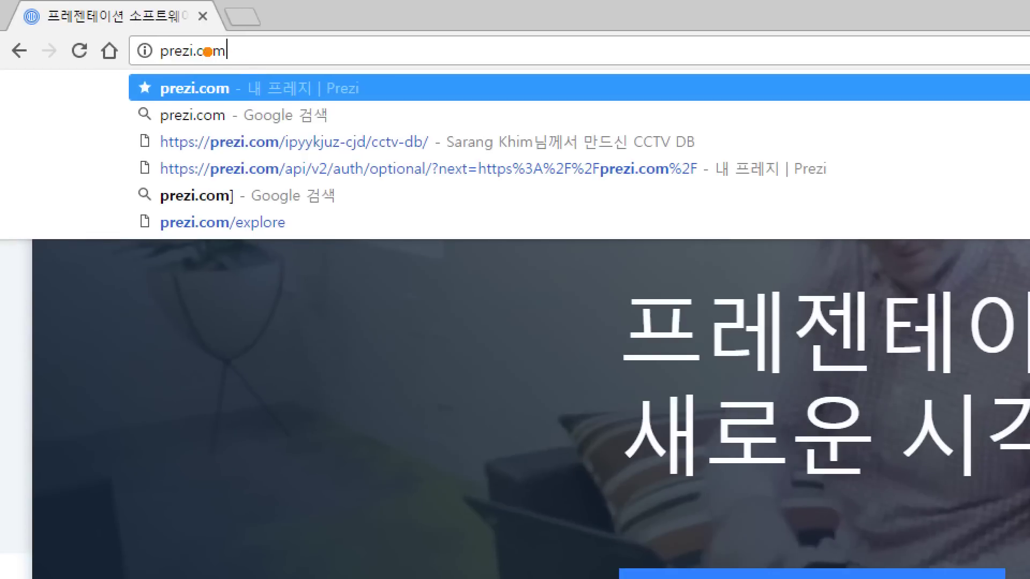
key("ctrl")
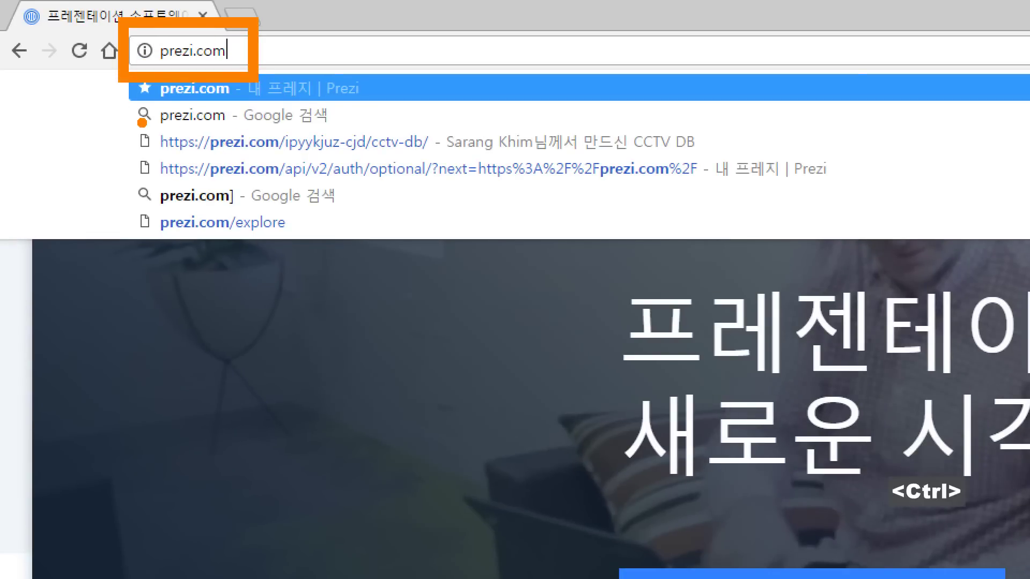
key("Escape")
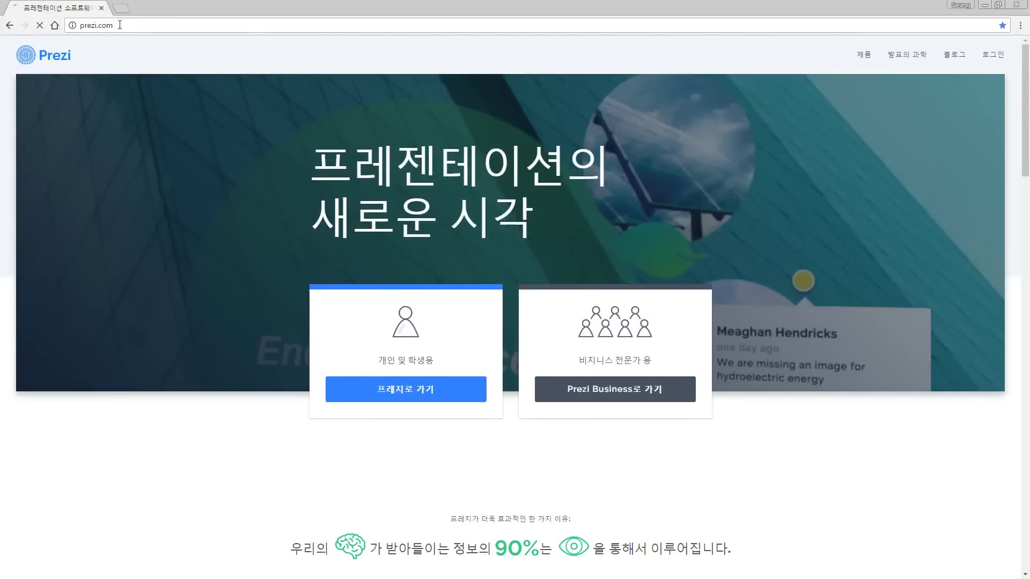
key("Return")
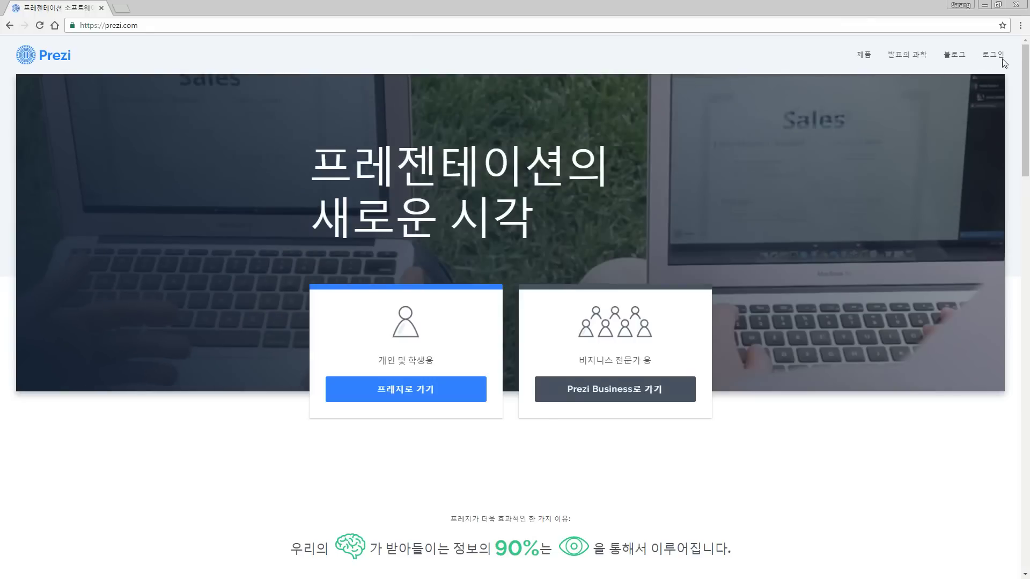
Open the login page (로그인) from the Prezi home page.
key("ctrl+1")
left_click(964, 120)
left_click_drag(916, 95, 1004, 133)
key("Escape")
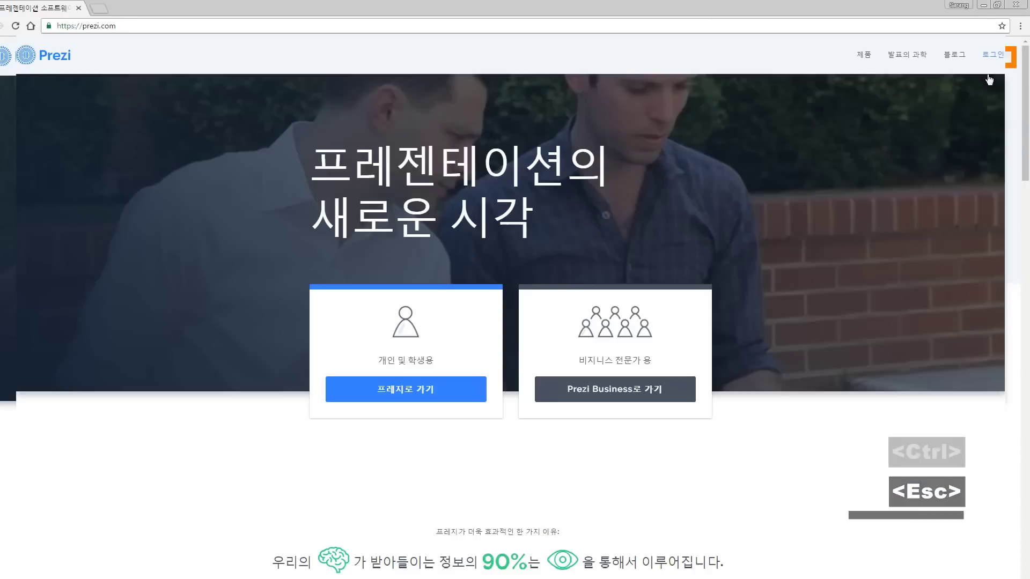
left_click(993, 54)
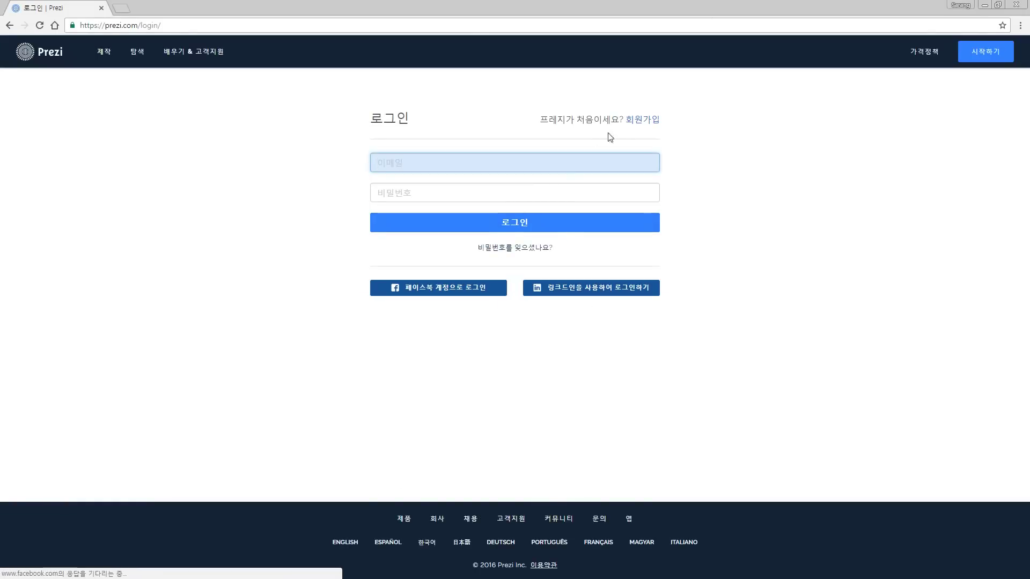
Go from the login page to the new-member sign-up (회원가입) and its pricing plans.
key("ctrl+1")
left_click_drag(593, 88, 681, 152)
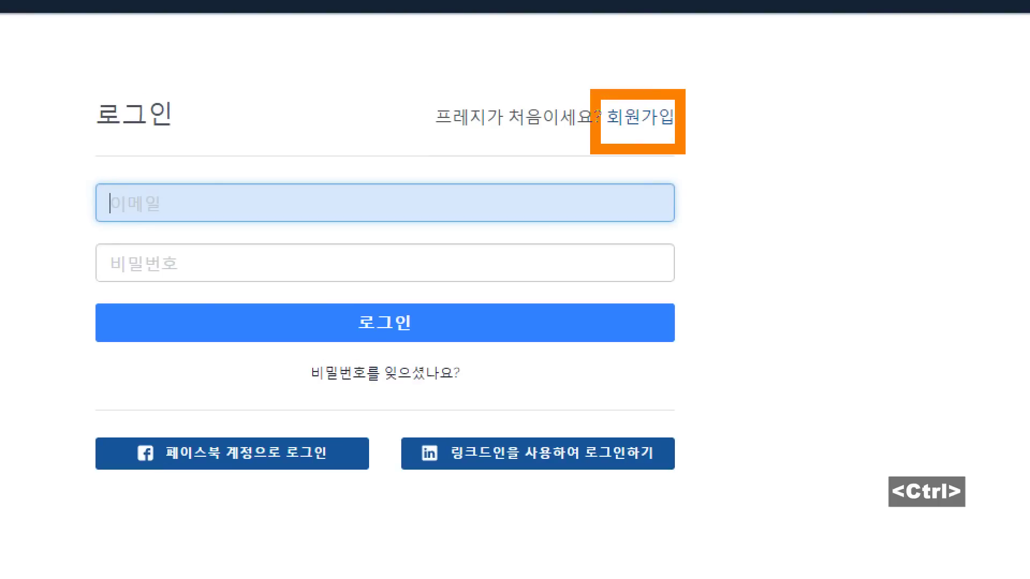
key("Escape")
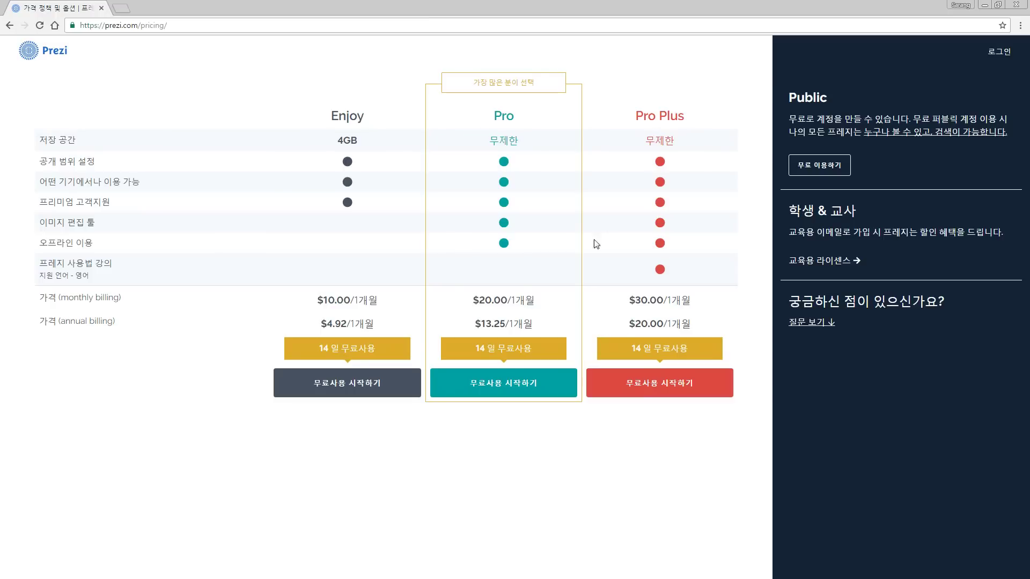
Examine the Enjoy, Pro, Pro Plus and free Public plans, and open the sign-up form for the free Public account.
key("ctrl+1")
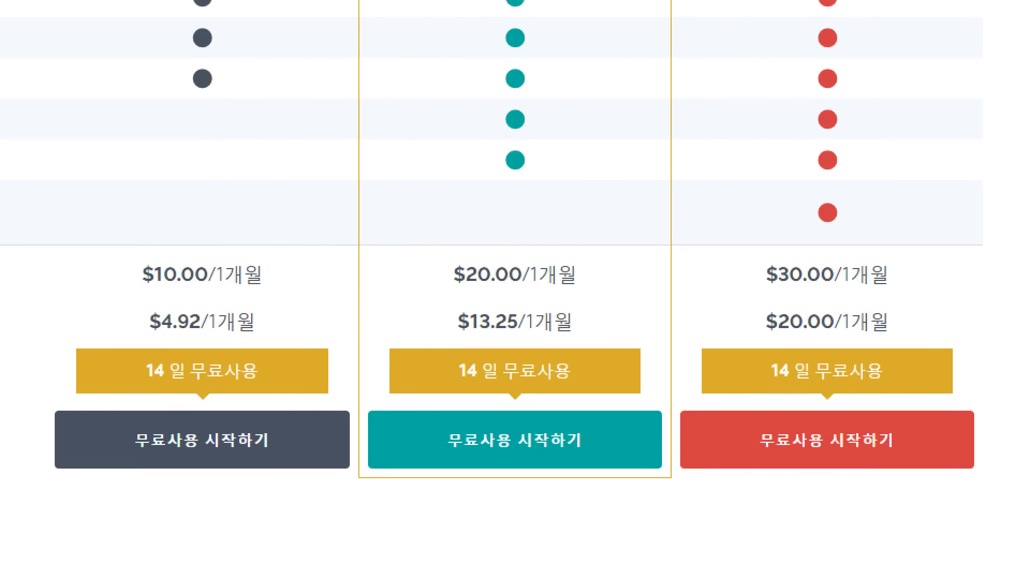
key("Escape")
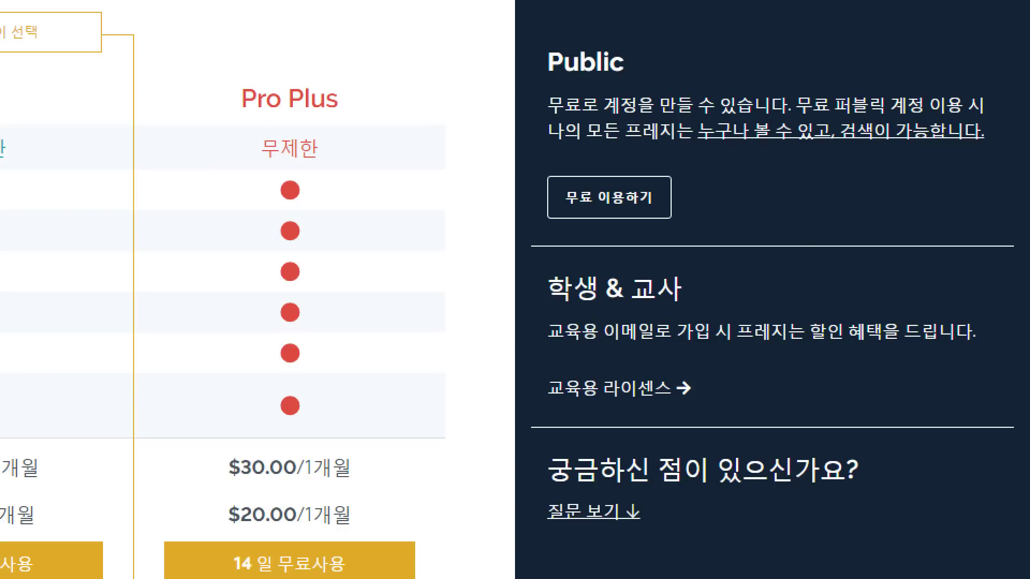
key("Escape")
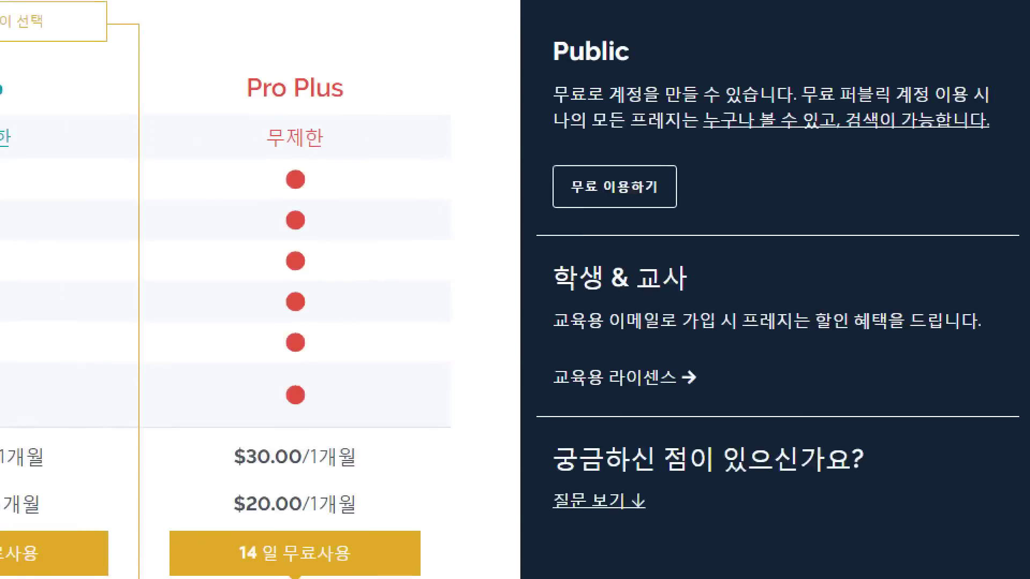
mouse_move(540, 35)
left_mouse_down()
mouse_move(1020, 264)
mouse_move(1010, 256)
left_mouse_up()
key("Escape")
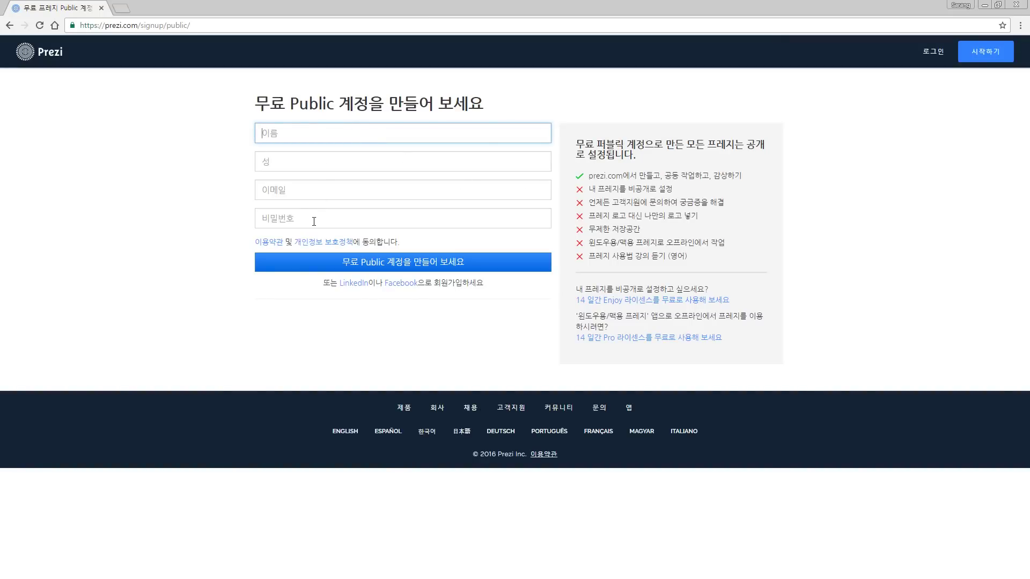
Examine the LinkedIn and Facebook sign-up options on the free Public account form.
key("ctrl+1")
left_click(365, 288)
left_click_drag(299, 258, 389, 301)
mouse_move(396, 252)
left_mouse_down()
mouse_move(457, 306)
mouse_move(486, 306)
left_mouse_up()
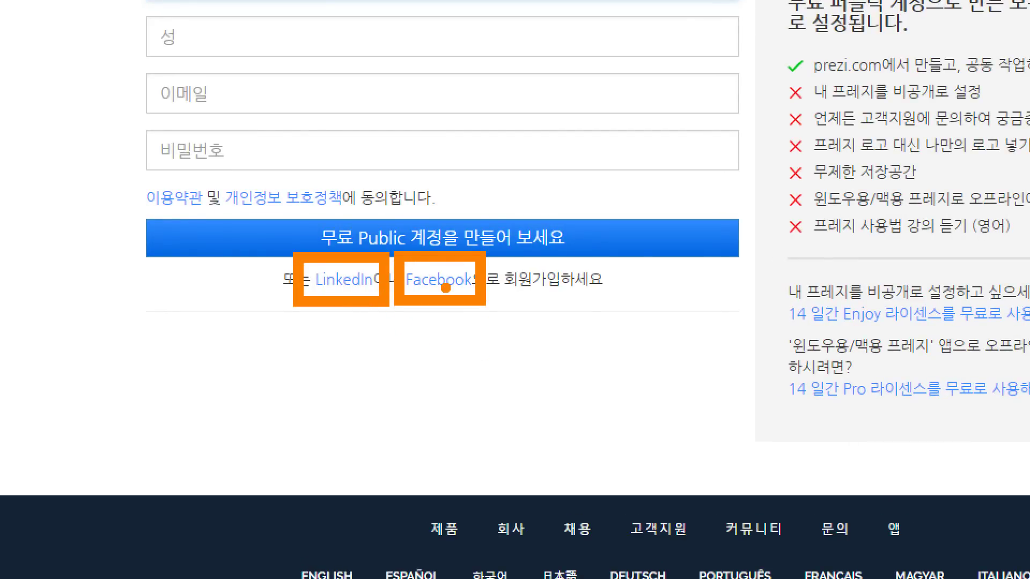
key("Escape")
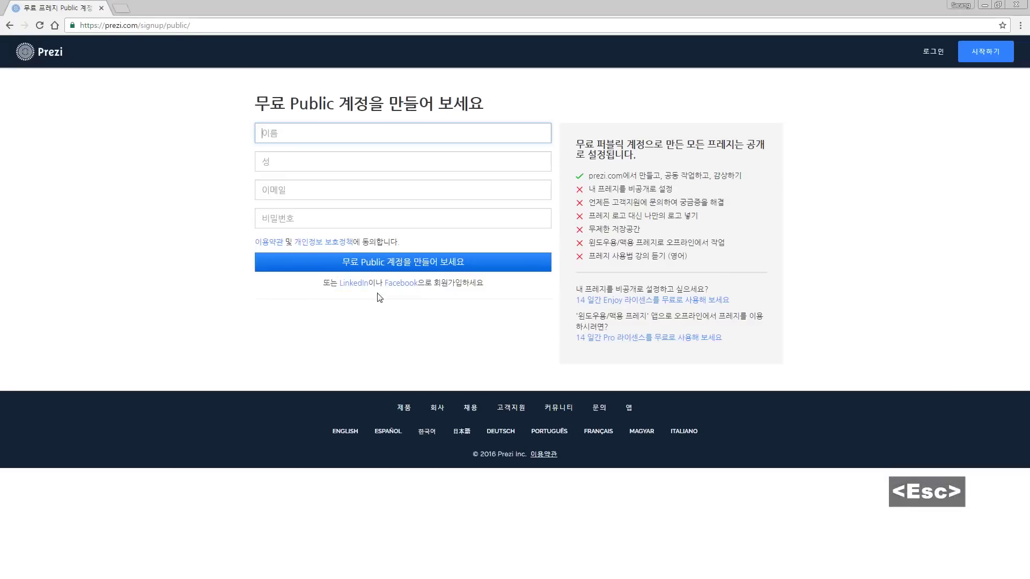
Return to the login page and log in with the Facebook account.
left_click(935, 53)
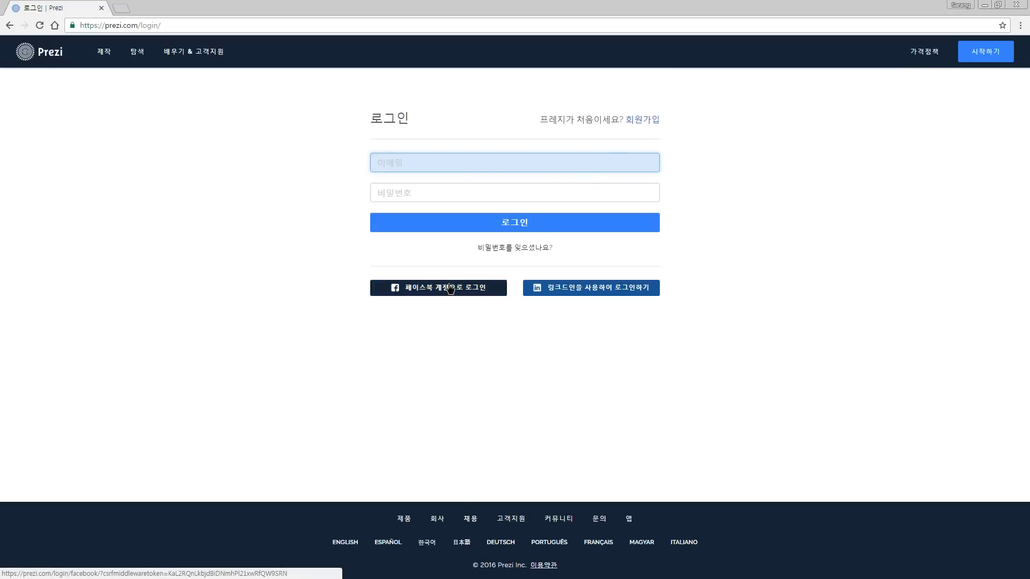
left_click(450, 288)
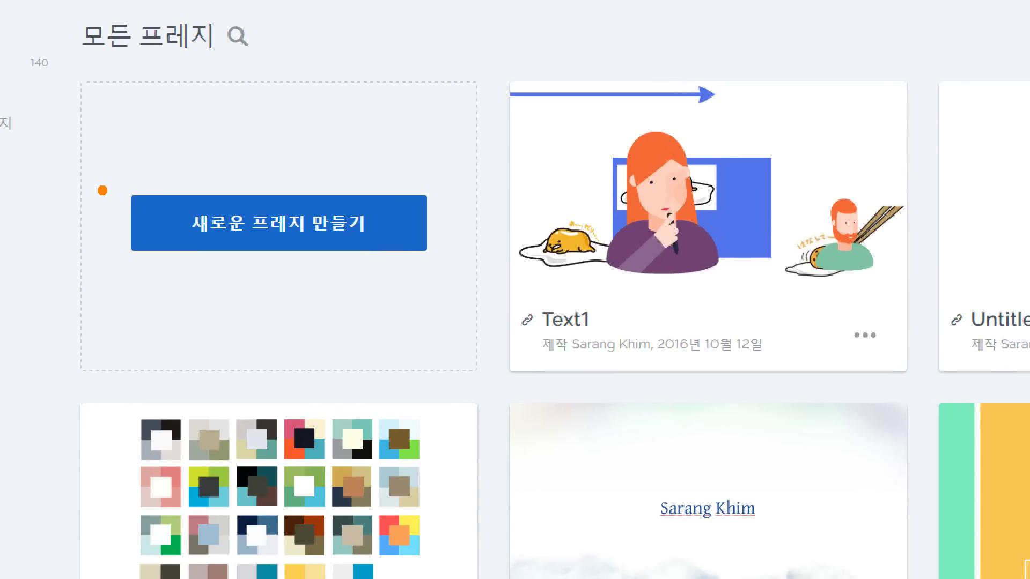
Create a new prezi (새로운 프레지 만들기) from the dashboard.
left_click_drag(102, 177, 448, 271)
key("Escape")
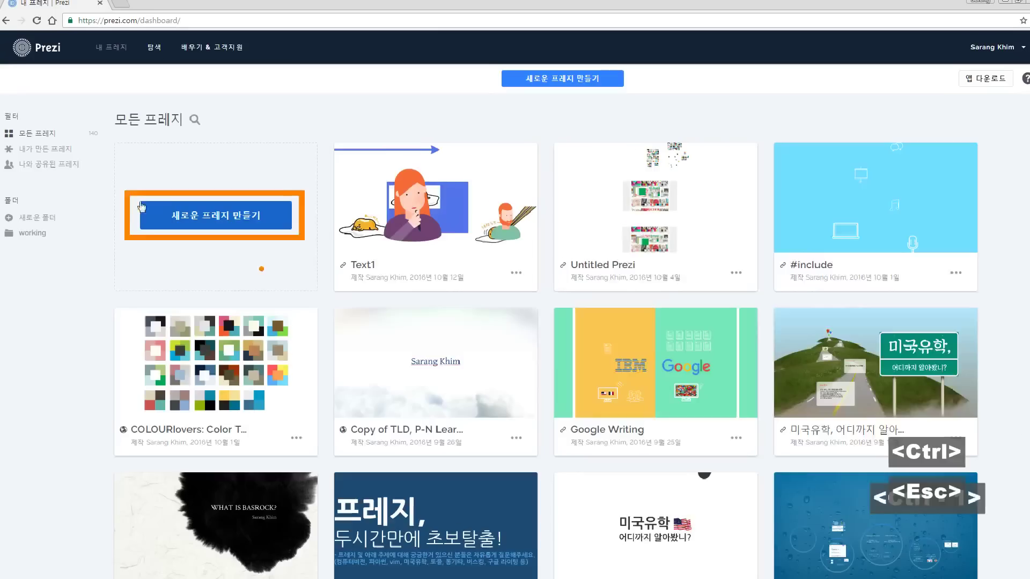
left_click(150, 214)
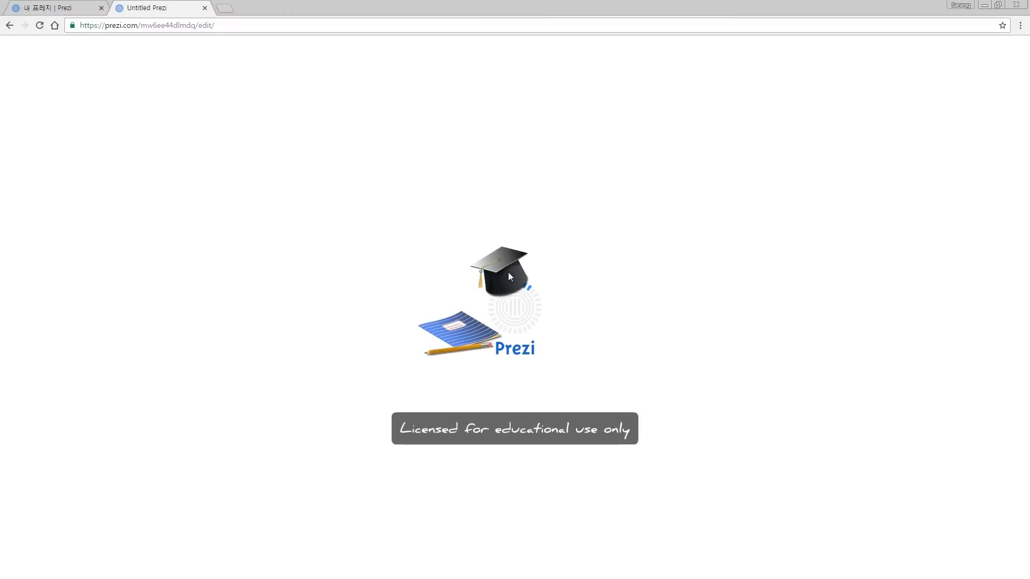
left_click_drag(529, 298, 530, 269)
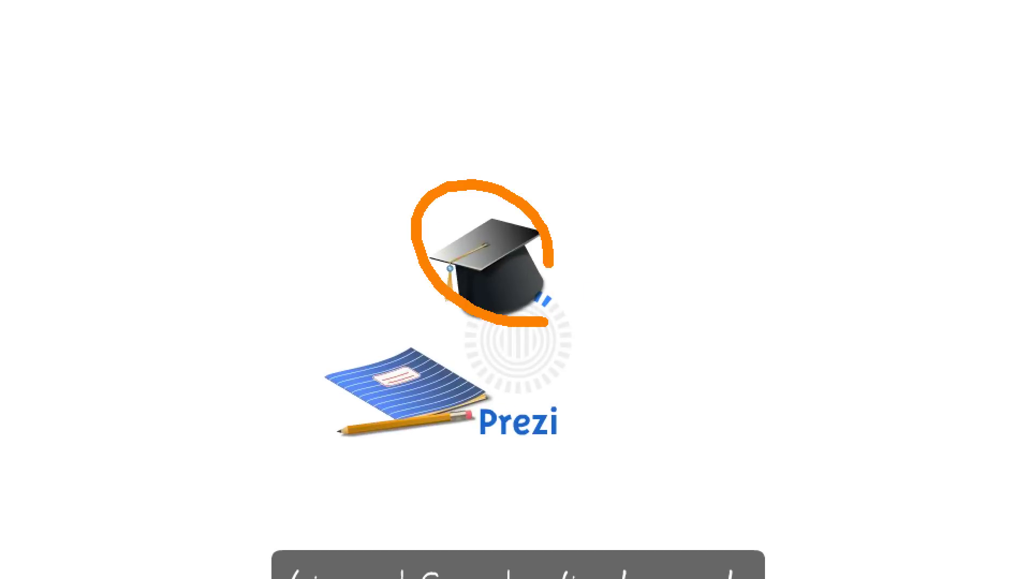
mouse_move(456, 424)
left_mouse_down()
mouse_move(431, 407)
mouse_move(424, 441)
left_mouse_up()
key("Escape")
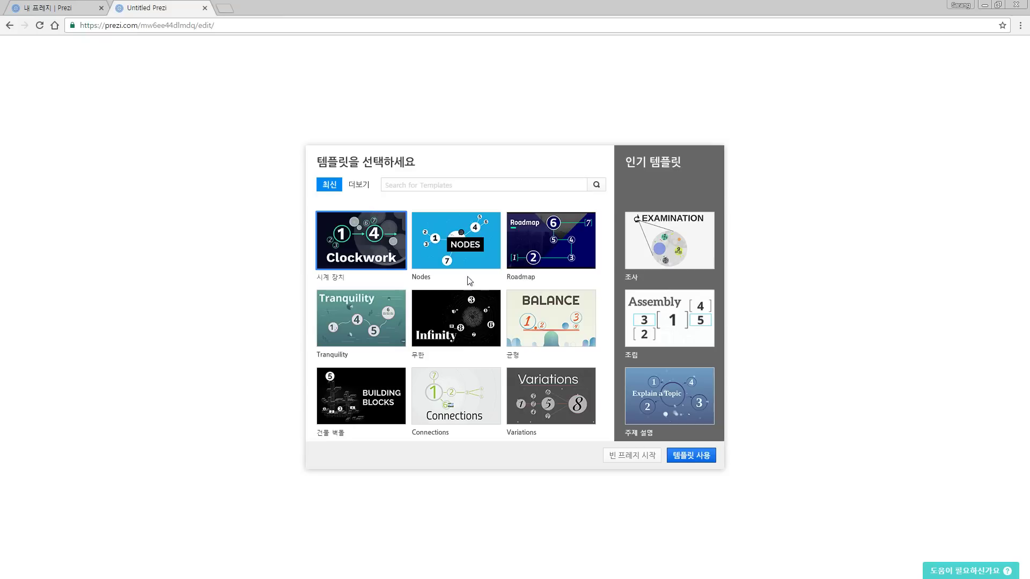
Show more templates (더보기) and browse through the full template collection.
left_click(359, 186)
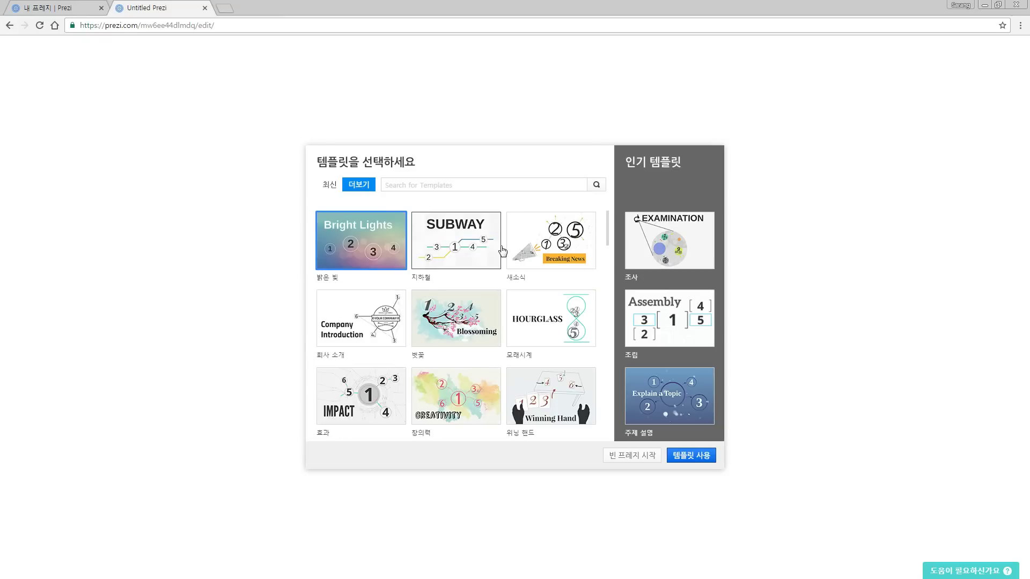
scroll(551, 322, "down", 3)
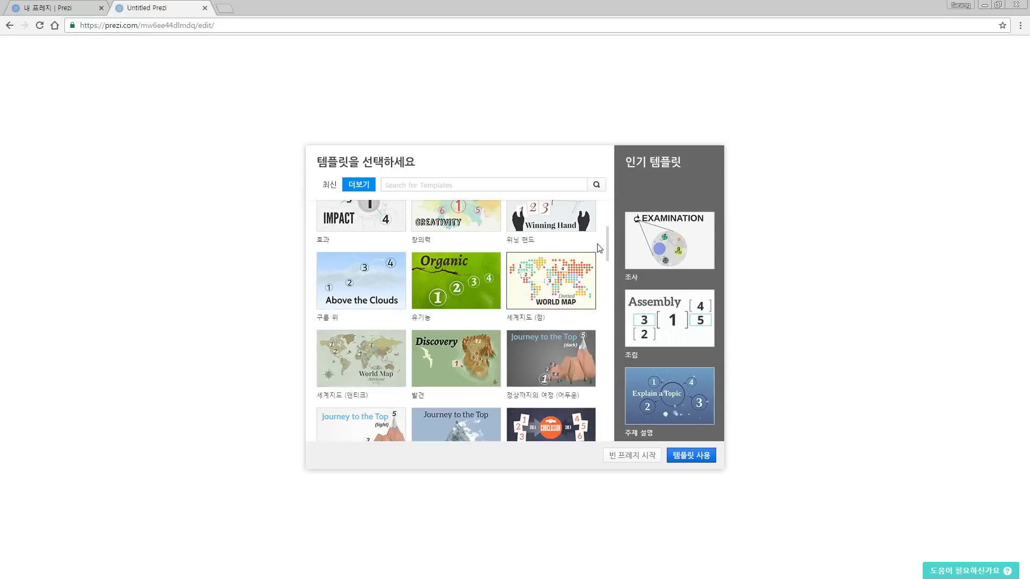
scroll(610, 246, "down", 5)
scroll(612, 300, "down", 15)
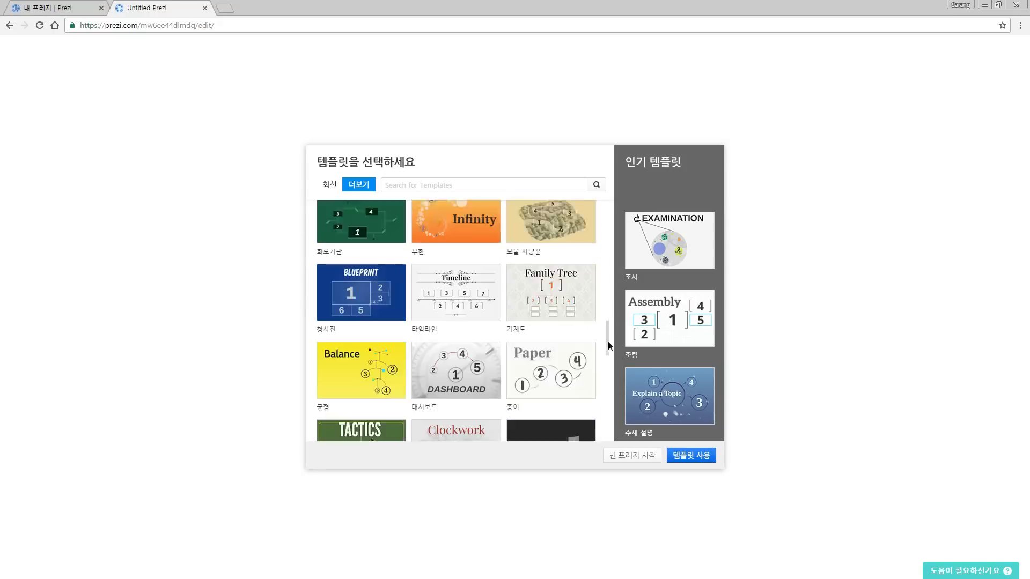
scroll(594, 335, "up", 20)
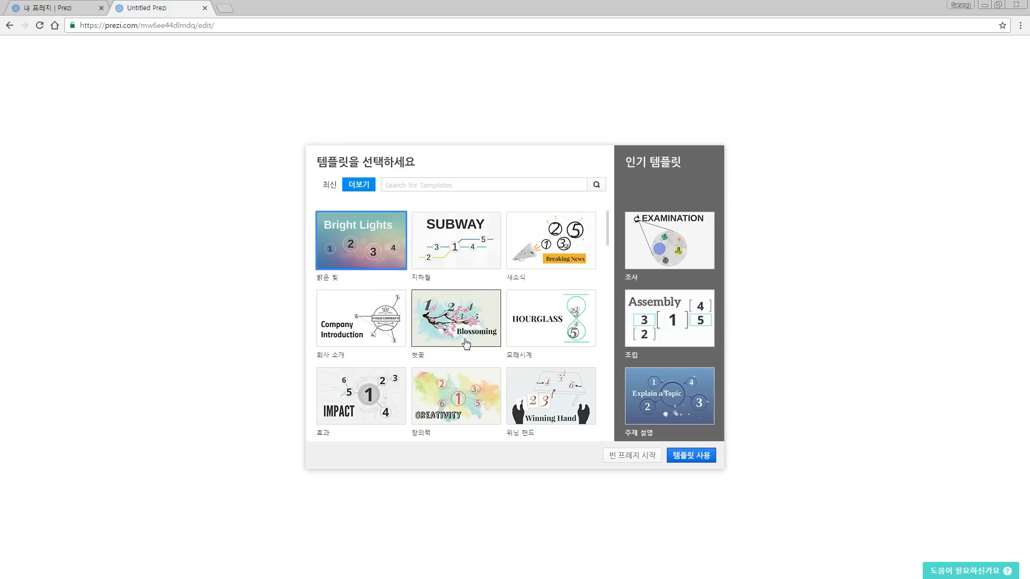
Start a blank prezi (빈 프레지 시작) instead of using a template.
key("ctrl+1")
left_click(627, 456)
left_click_drag(552, 423, 726, 492)
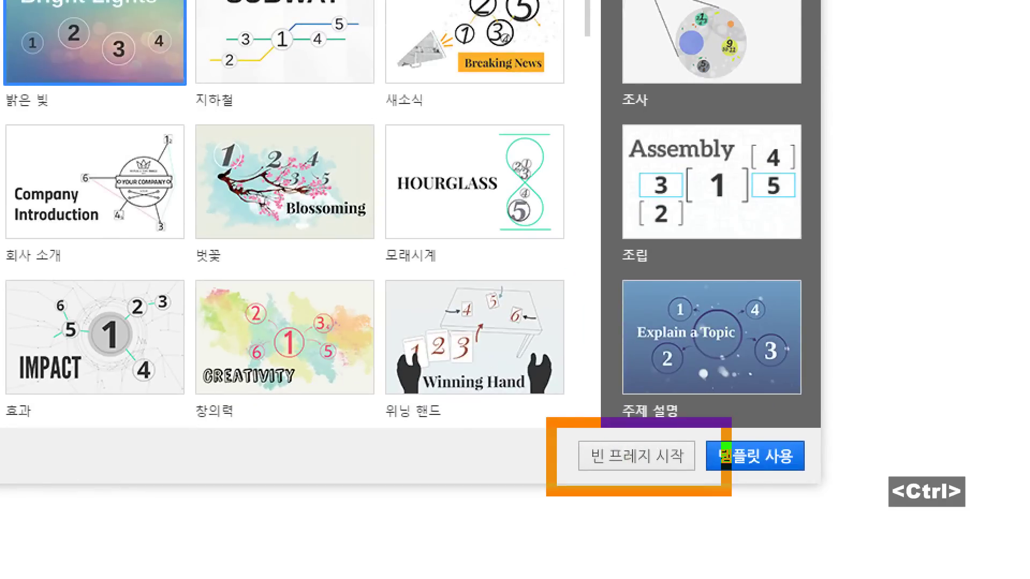
key("Escape")
left_click(630, 456)
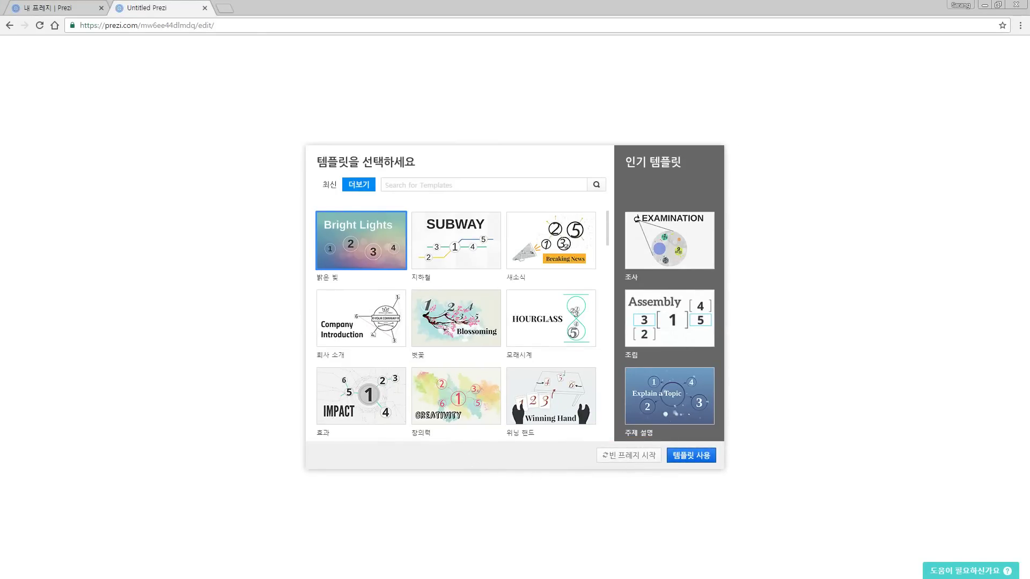
Insert the images 01.paper, 02.이것, 03.저것 and 04.camera from the 프레지 folder into the blank prezi.
key("l")
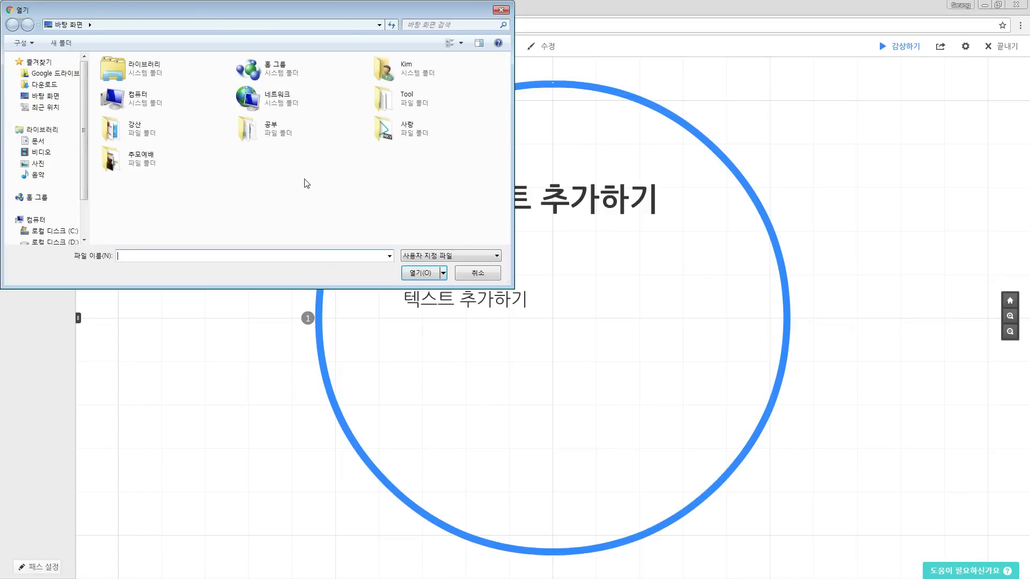
double_click(397, 132)
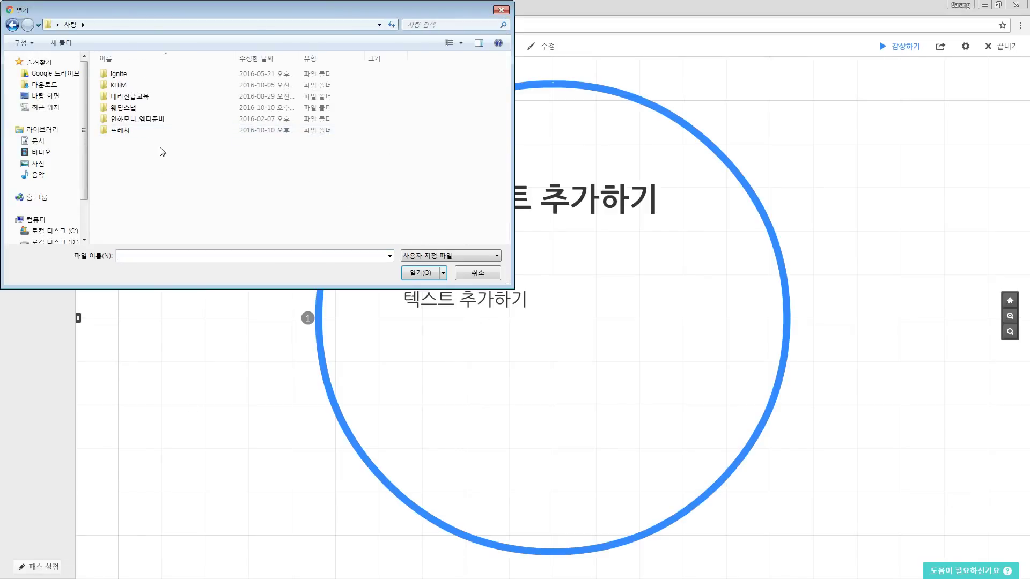
left_click(129, 132)
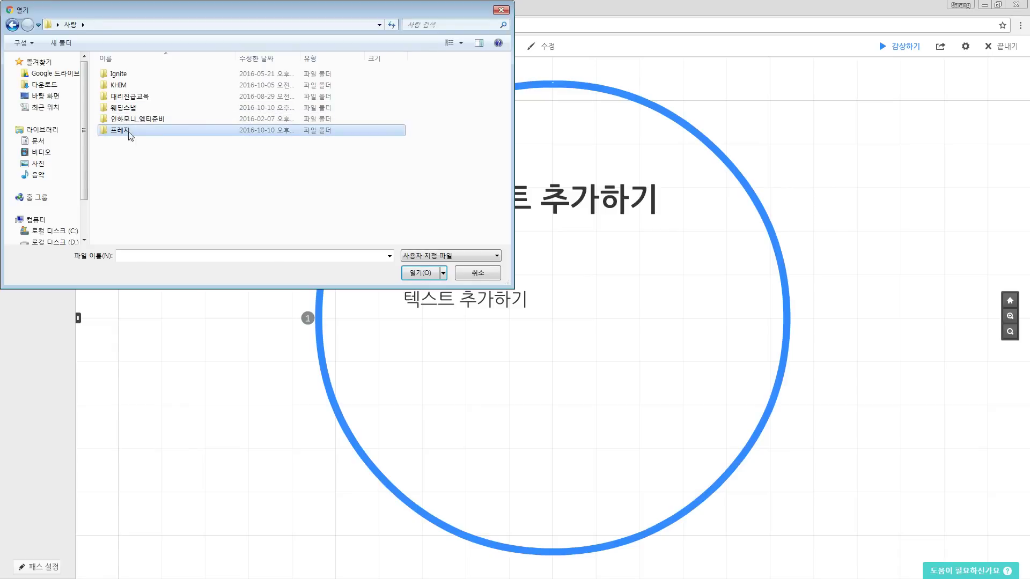
double_click(129, 133)
left_click(133, 92)
left_click(248, 95, "shift")
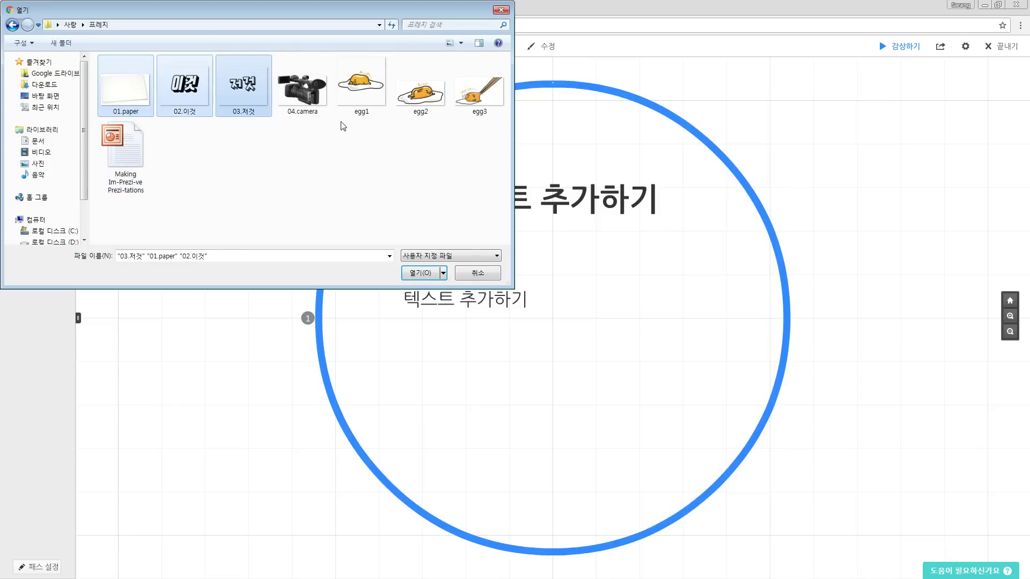
left_click(319, 96, "shift")
left_click(424, 277)
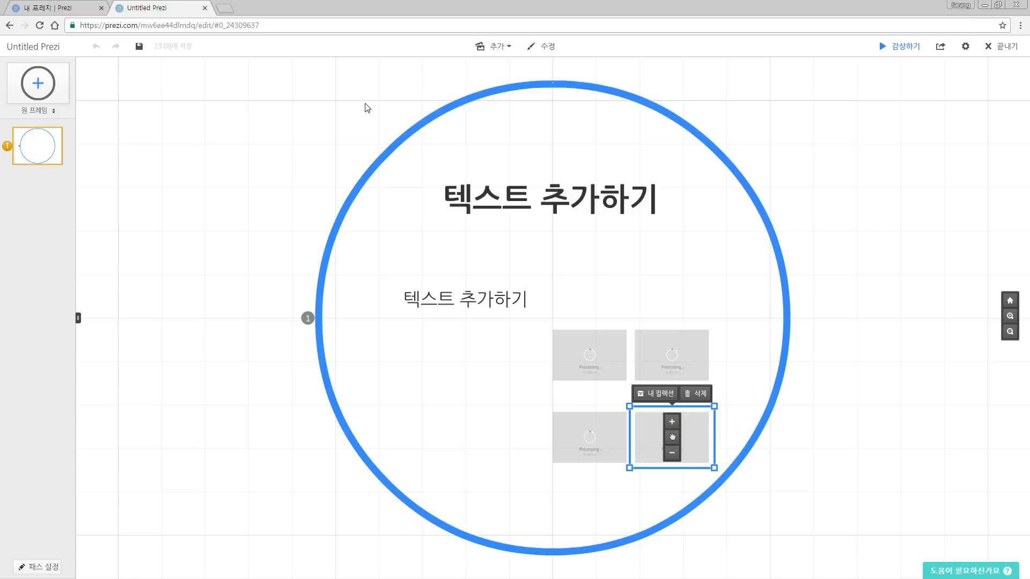
Move the paper image onto the left part of the circle frame and enlarge it to about the frame's width.
left_click(327, 118)
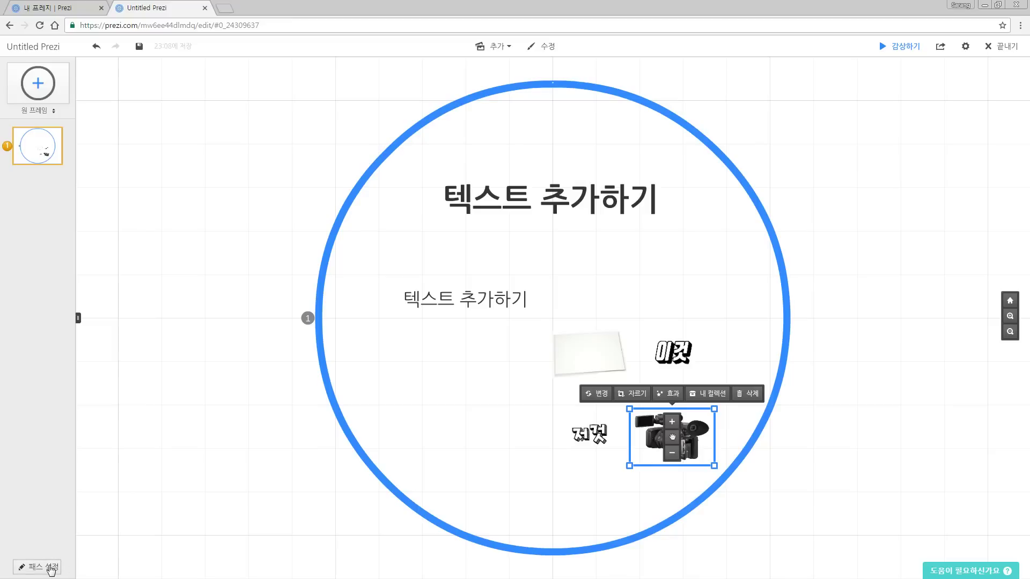
left_click_drag(567, 366, 435, 330)
left_click_drag(485, 301, 638, 203)
left_click_drag(443, 332, 388, 294)
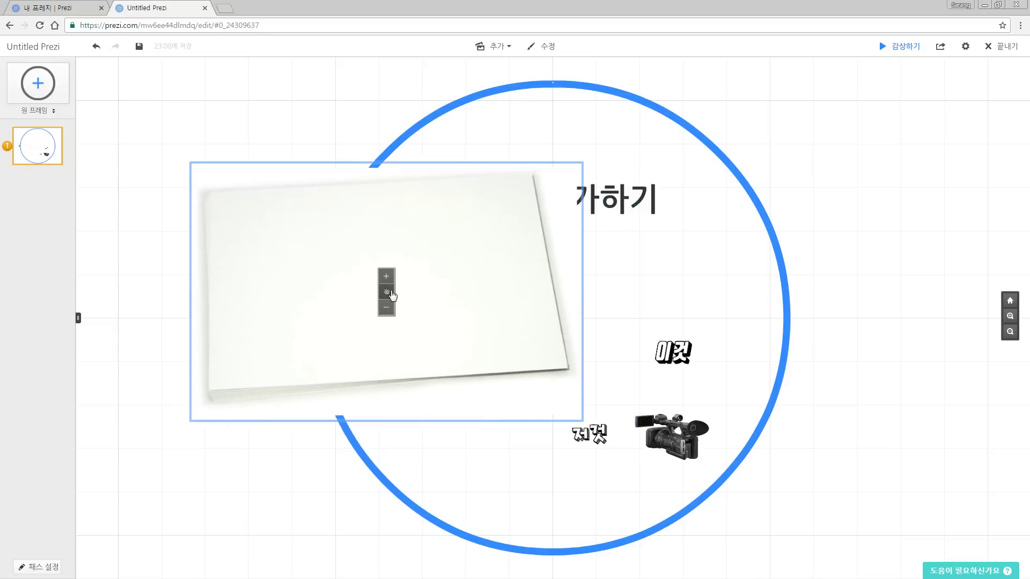
left_click_drag(581, 159, 608, 145)
Select the 이것, 저것 and camera images together and bring them to the very front (맨 앞으로 가져오기).
right_click(448, 278)
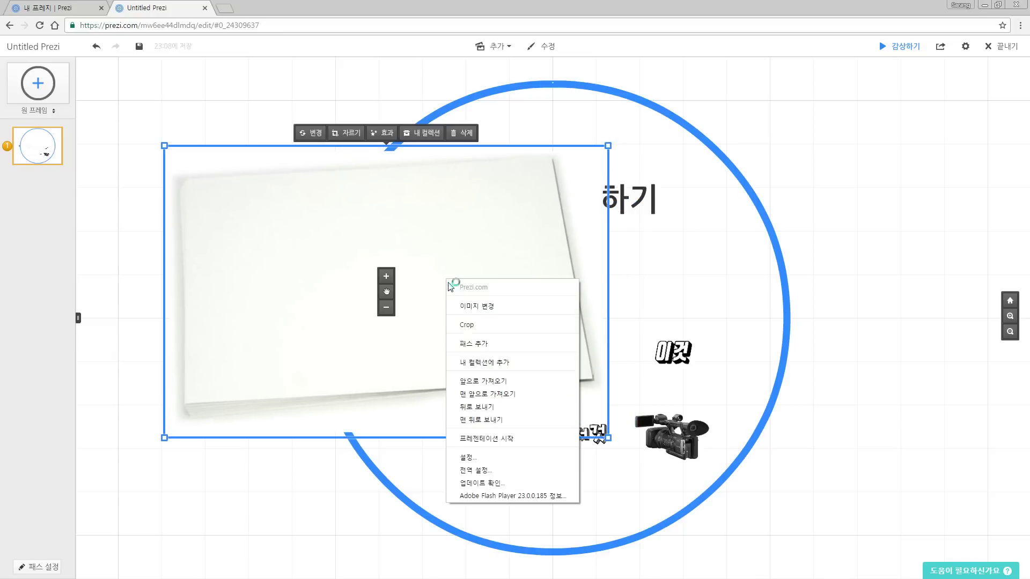
left_click(670, 352)
left_click_drag(799, 493, 560, 417)
left_click(433, 286)
left_click(433, 369)
left_click(433, 368)
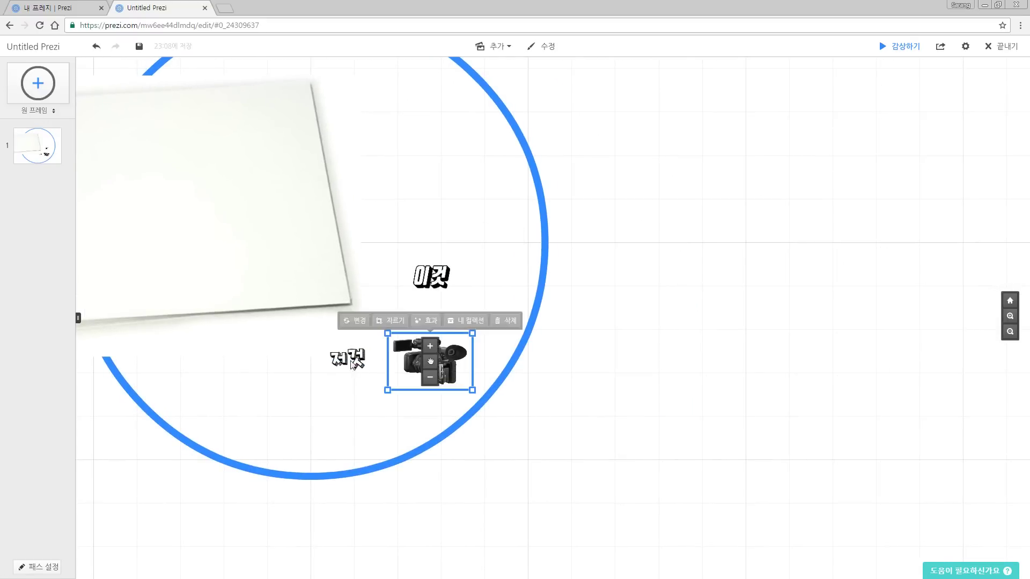
left_click(354, 359, "shift")
left_click(434, 276, "shift")
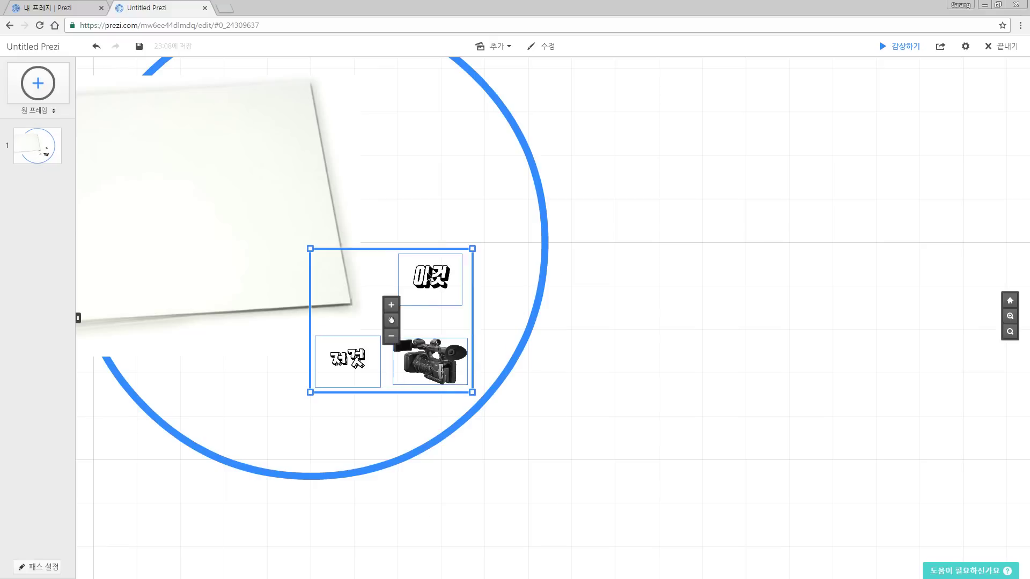
right_click(428, 275)
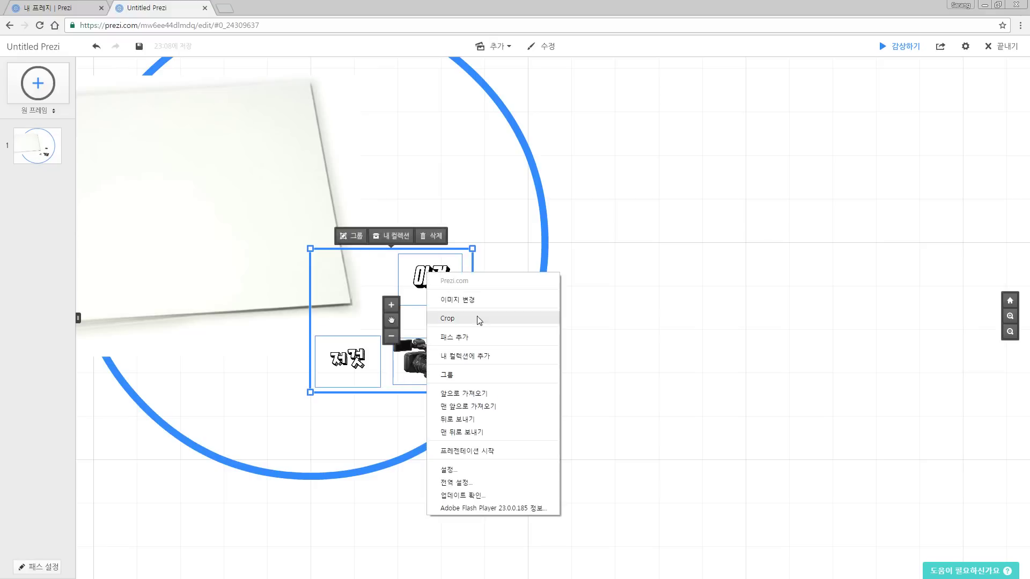
left_click(483, 407)
Place the 이것 image on the paper's upper left and 저것 right of its centre, and enlarge 이것.
left_click_drag(707, 367, 866, 370)
left_click_drag(448, 348, 493, 382)
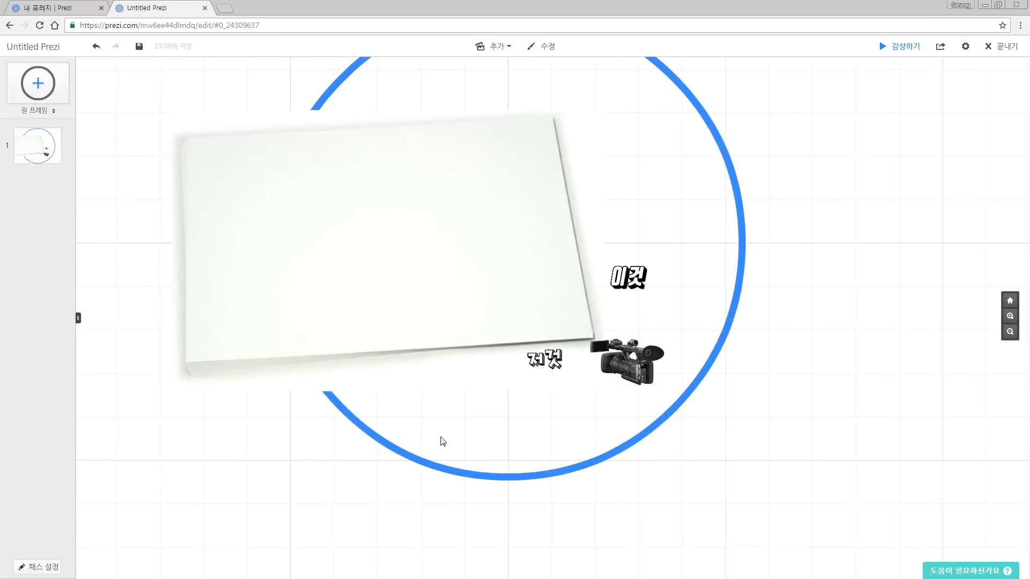
left_click_drag(639, 277, 296, 201)
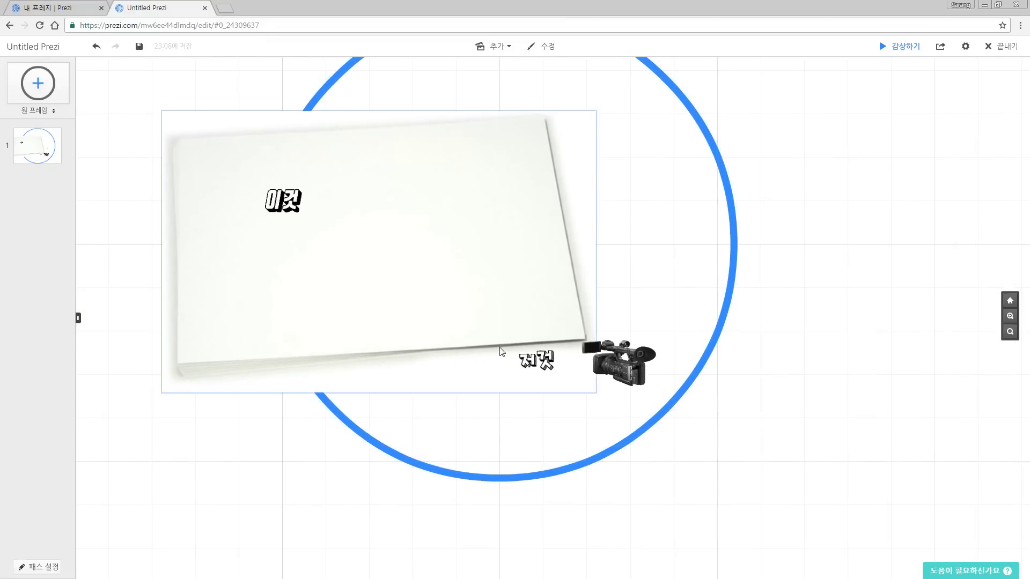
left_click_drag(545, 359, 465, 252)
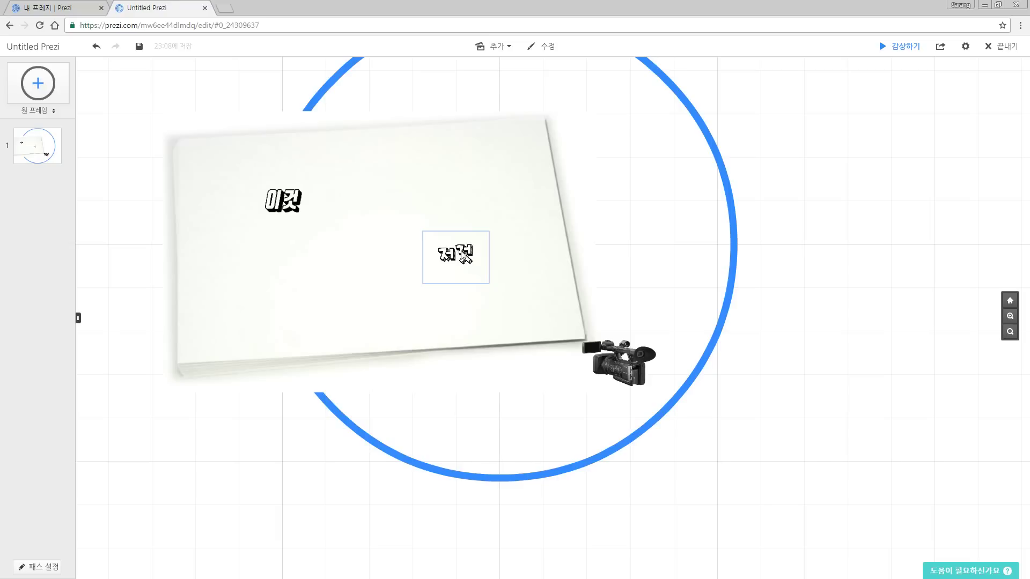
left_click(297, 203)
left_click_drag(317, 168, 343, 159)
Tilt the 저것 image slightly counterclockwise and move the camera image onto the paper's lower-right corner.
left_click(456, 260)
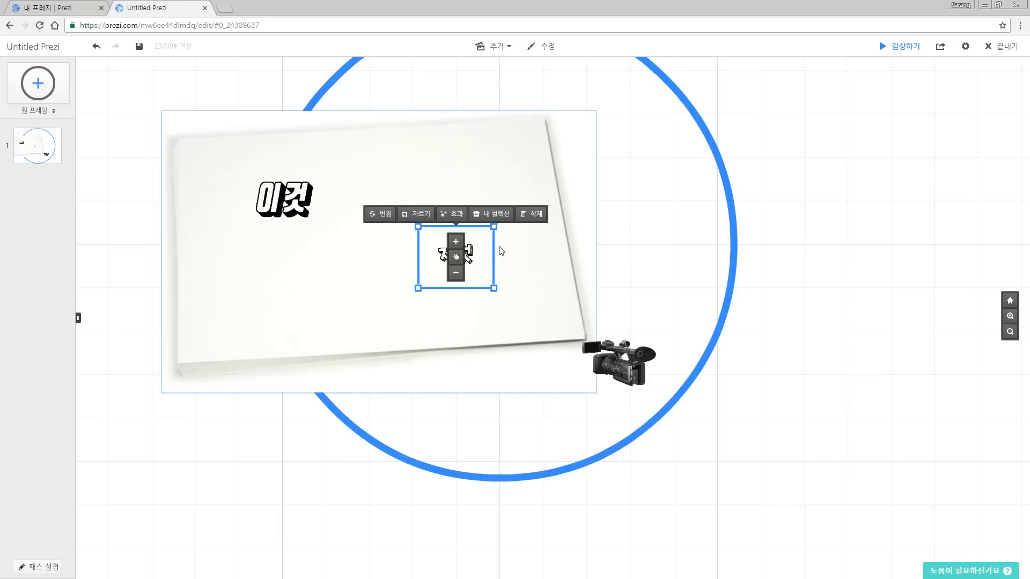
left_click_drag(500, 292, 510, 285)
left_click_drag(614, 366, 566, 336)
Preview the prezi in presentation mode, looking over the images on the paper, and return to editing.
key("space")
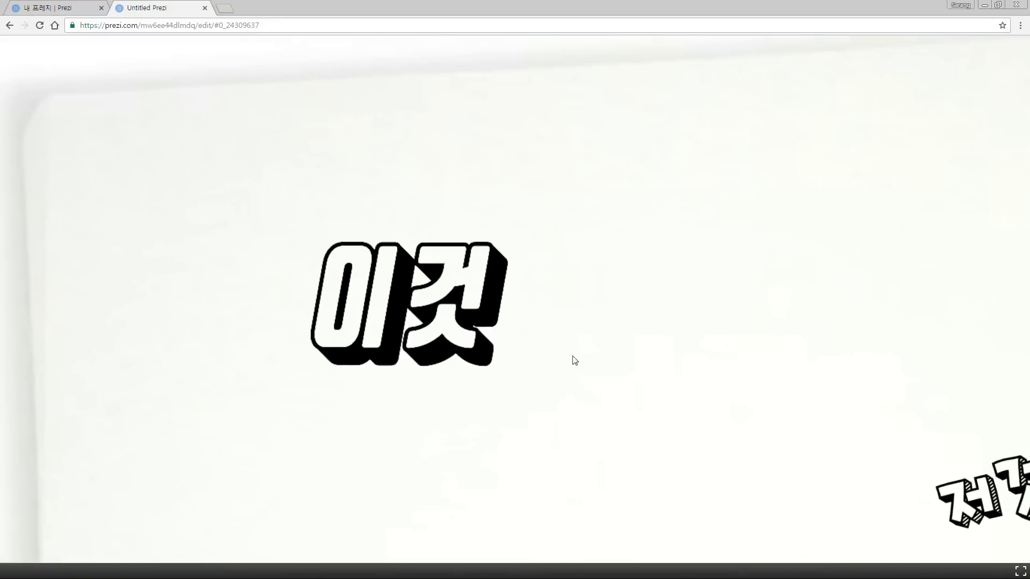
left_click_drag(575, 352, 210, 219)
left_click_drag(471, 317, 343, 253)
key("Escape")
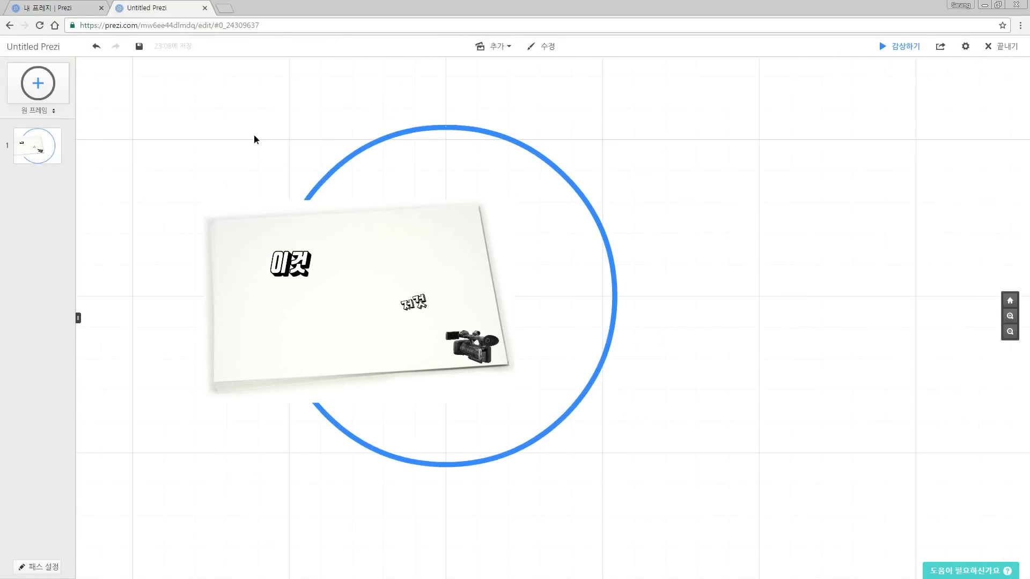
Move the camera image off the paper's upper-left corner and back onto the paper so it overlaps 저것.
left_click_drag(253, 138, 322, 145)
left_click(444, 264)
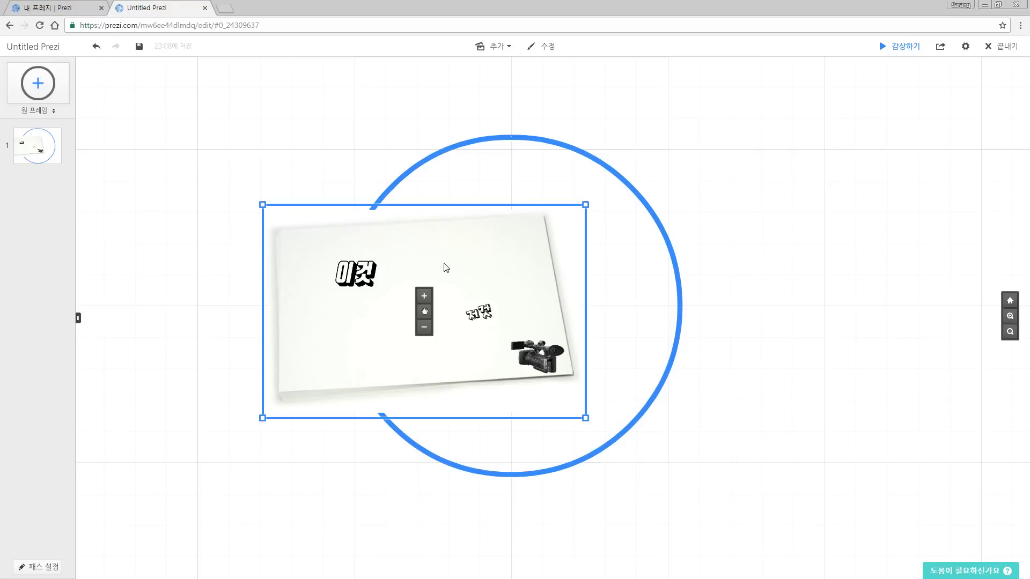
left_click(291, 132)
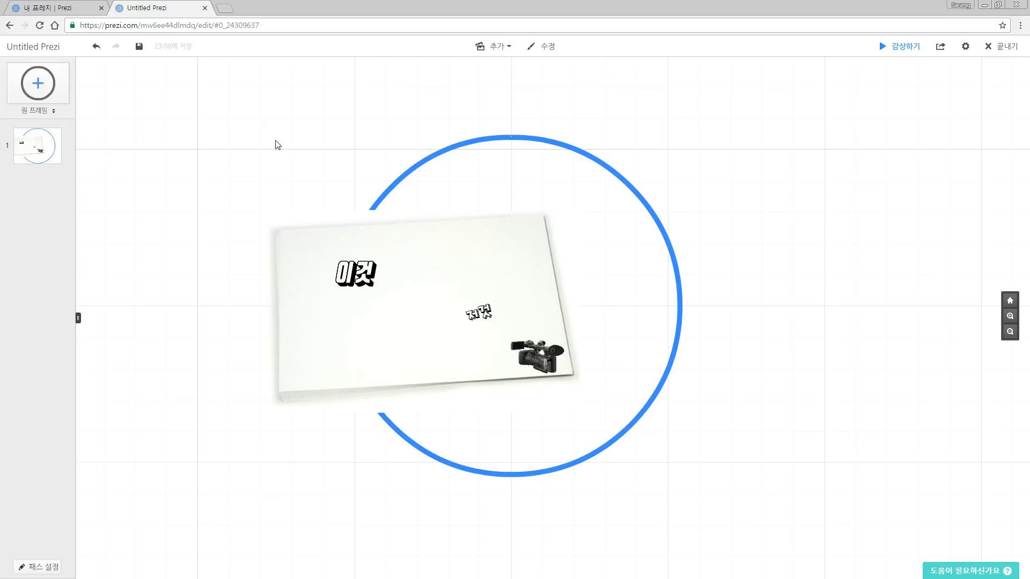
left_click_drag(537, 355, 299, 170)
left_click_drag(278, 218, 489, 332)
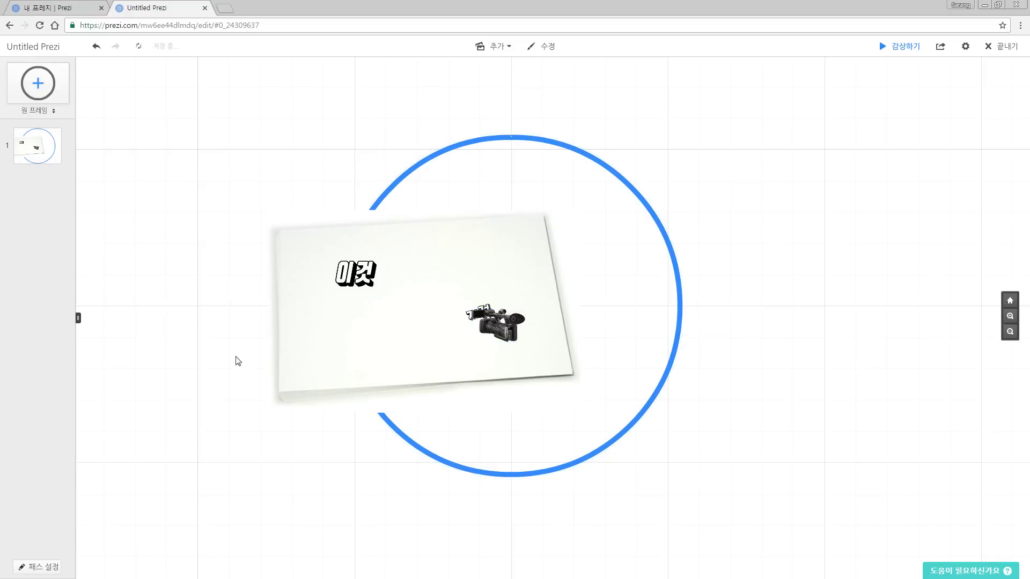
left_click_drag(218, 355, 203, 361)
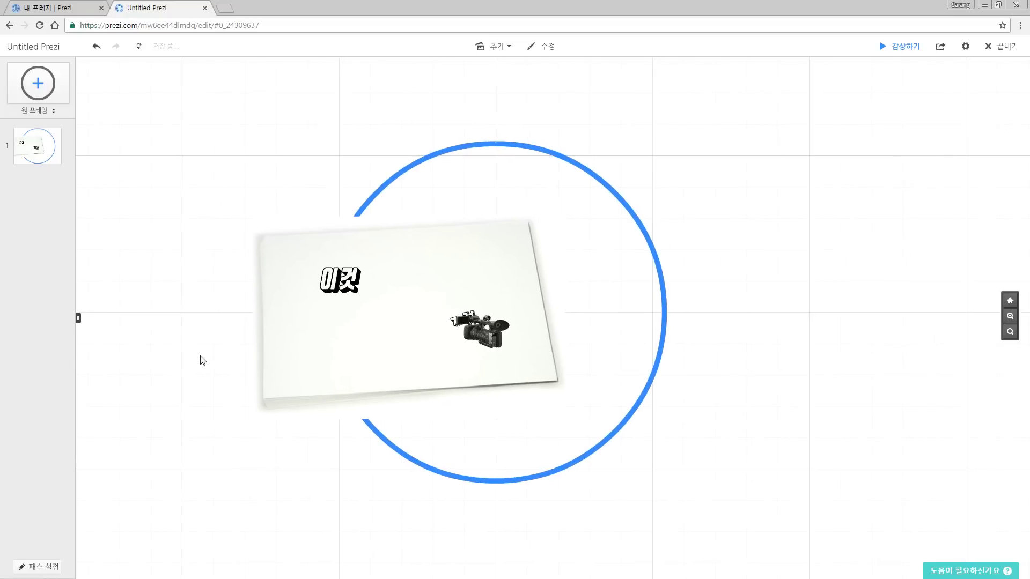
left_click_drag(266, 207, 247, 188)
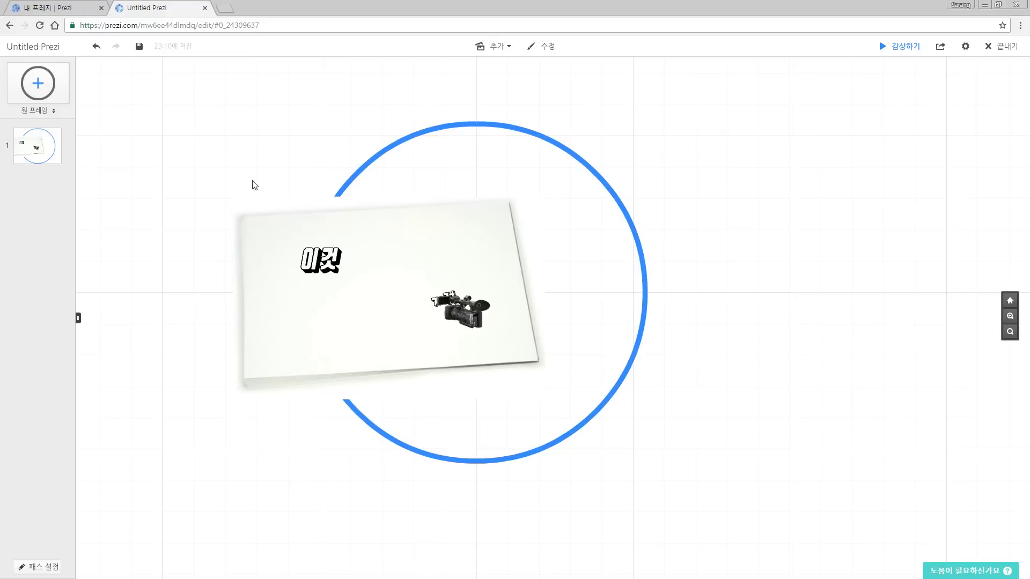
left_click_drag(261, 157, 374, 121)
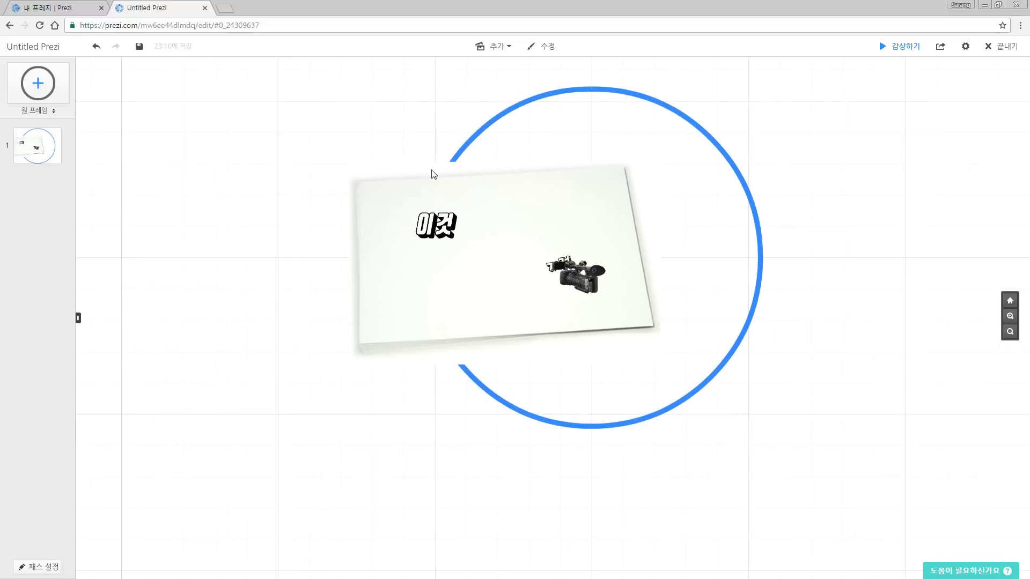
left_click(537, 249)
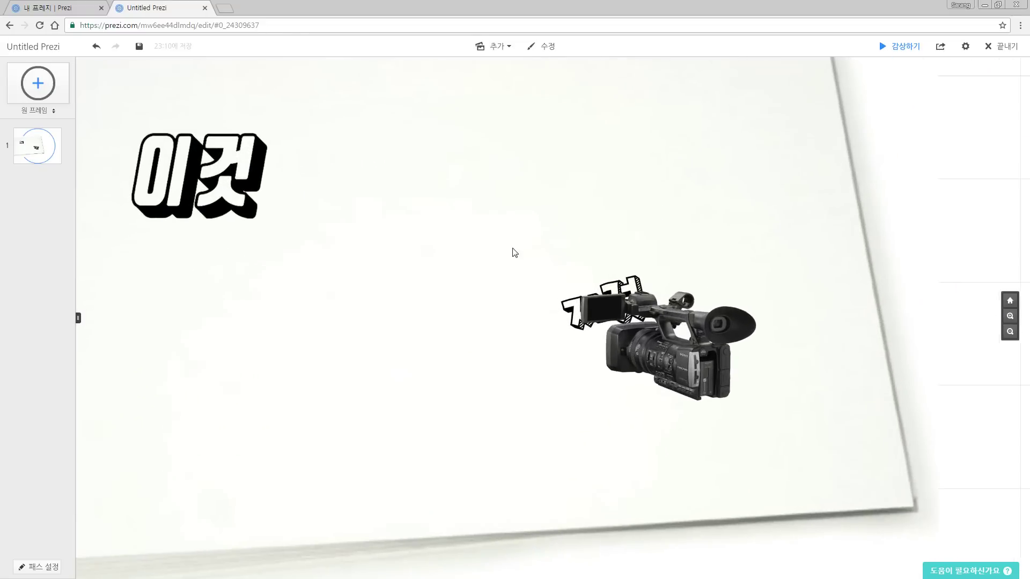
left_click(512, 246)
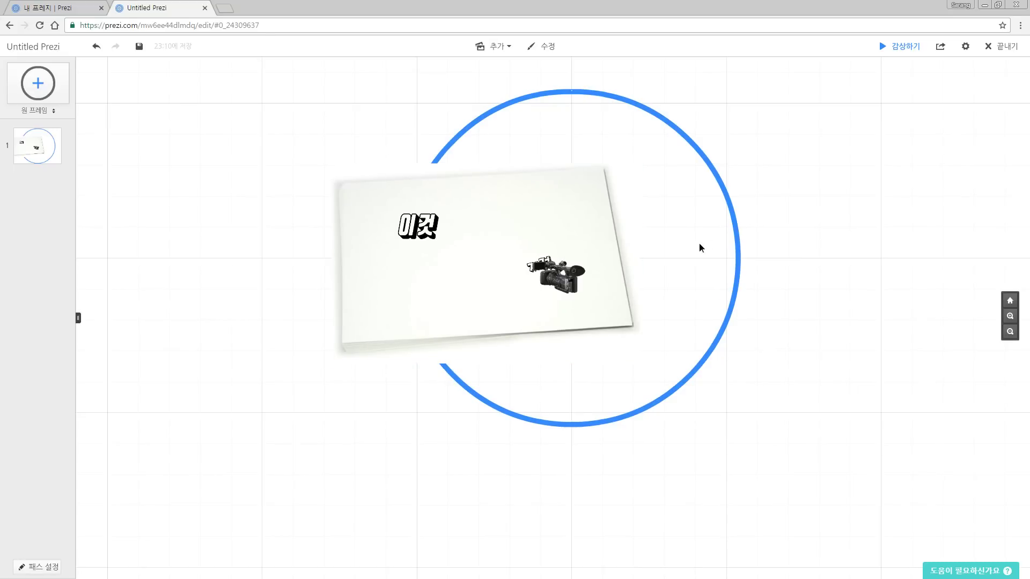
left_click_drag(701, 246, 683, 247)
Play the prezi in full-screen presentation mode (감상하기) and return to the editor.
key("ctrl+1")
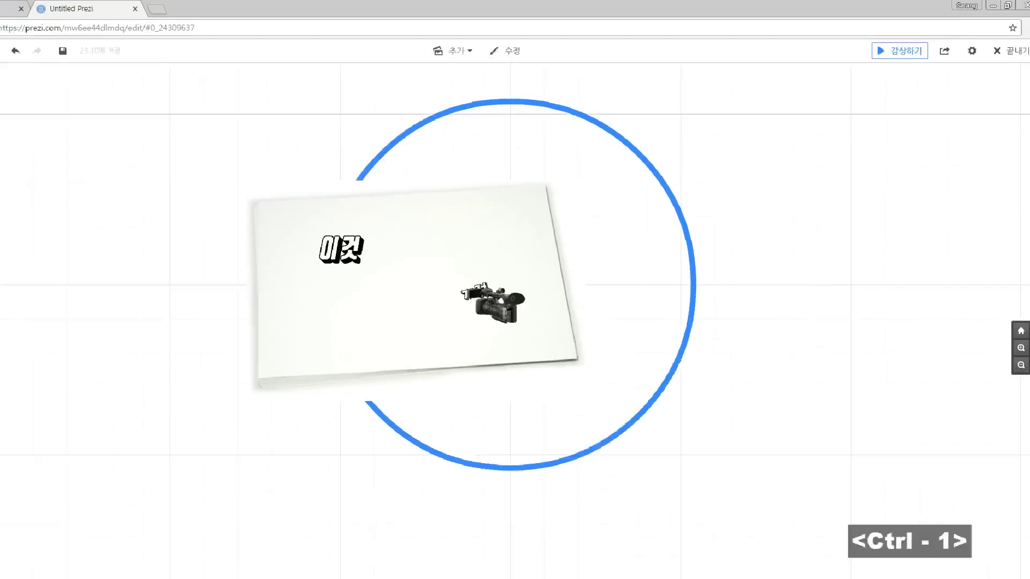
left_click_drag(861, 30, 932, 68)
left_click_drag(964, 136, 958, 134)
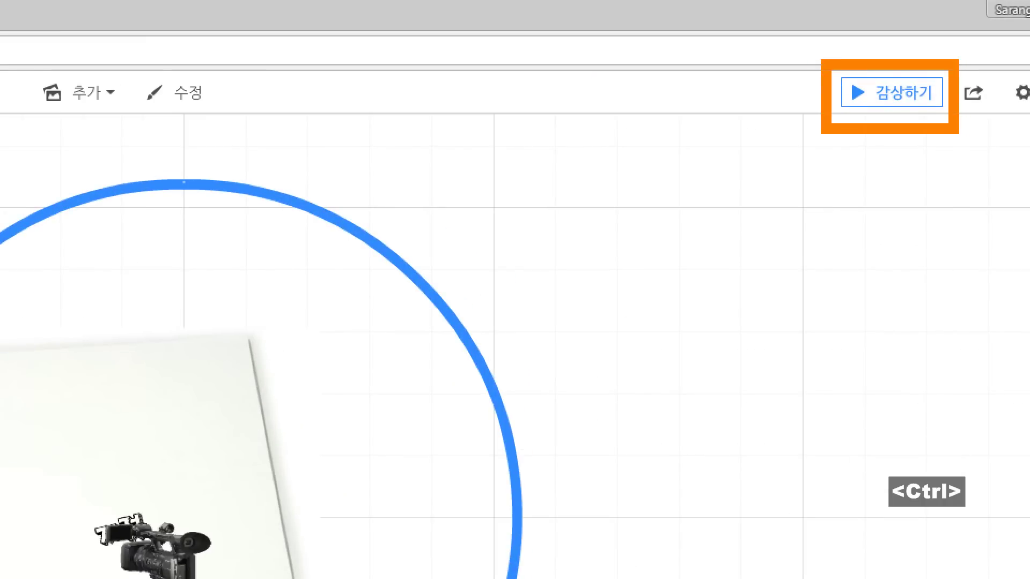
key("Escape")
left_click(892, 92)
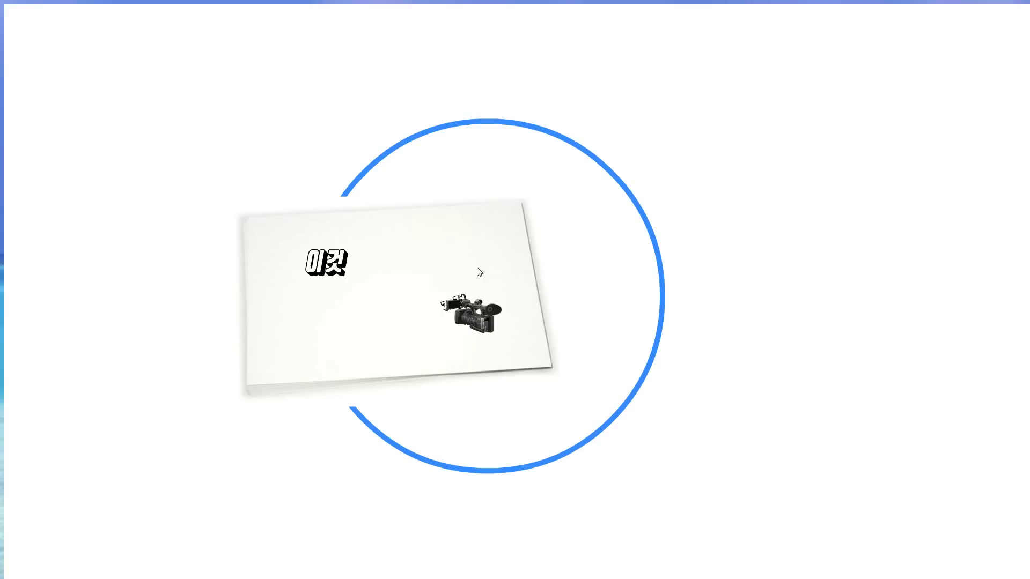
key("Escape")
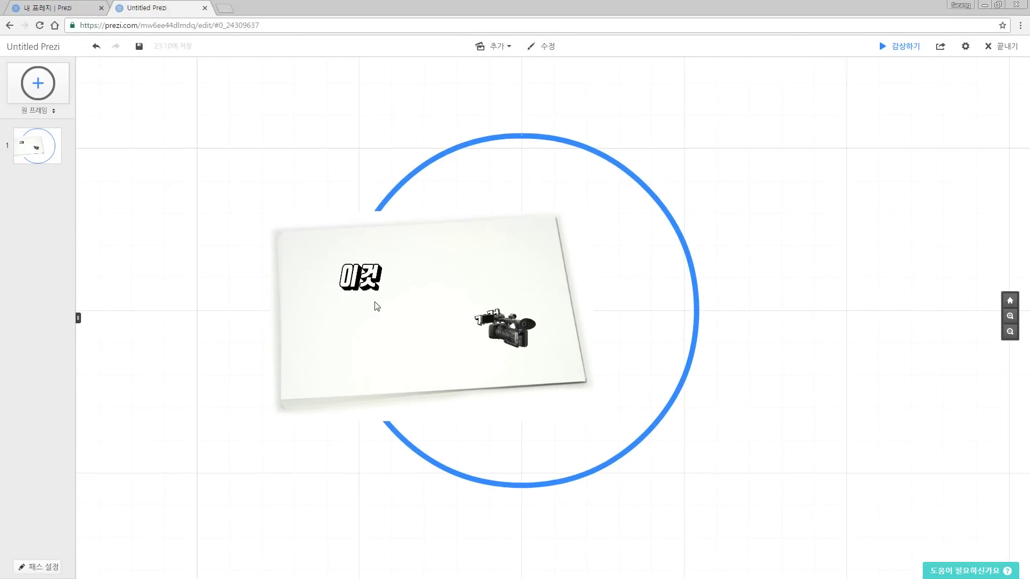
Select everything on the canvas, including the circle frame and all images, and delete it.
left_click_drag(396, 396, 752, 241)
key("Delete")
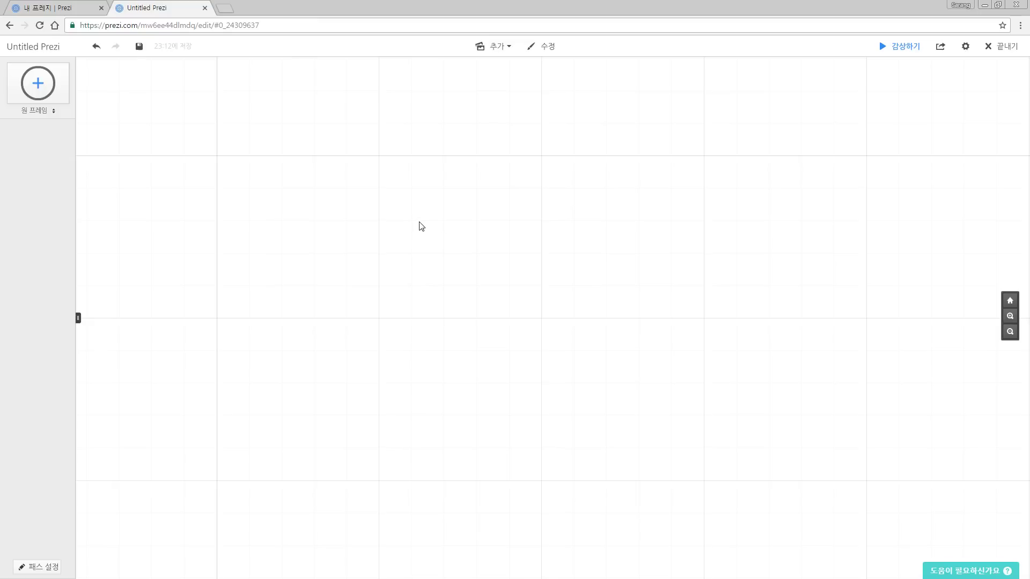
Add a body text reading "Text1" to the empty canvas.
left_click_drag(433, 241, 406, 260)
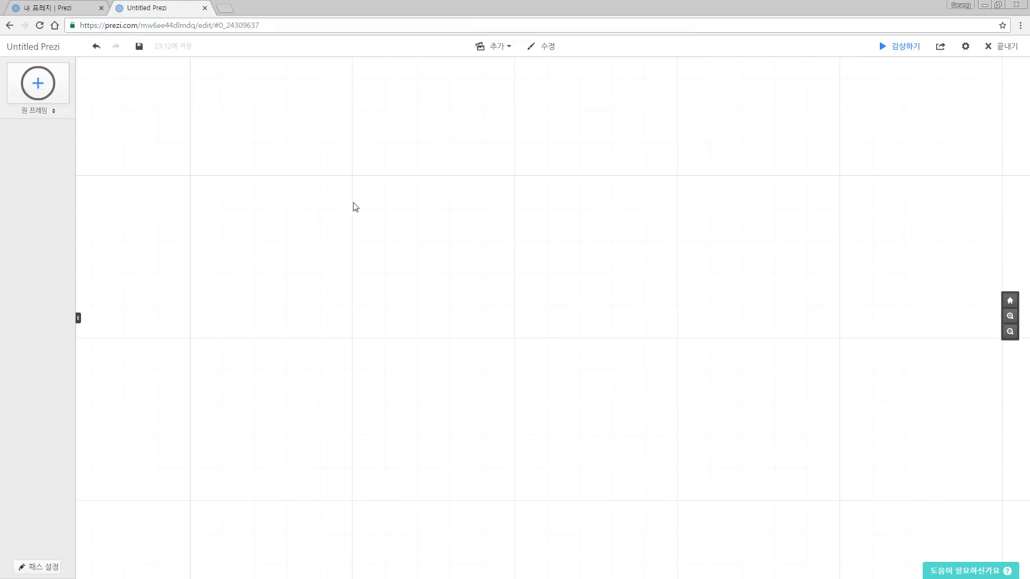
double_click(403, 227)
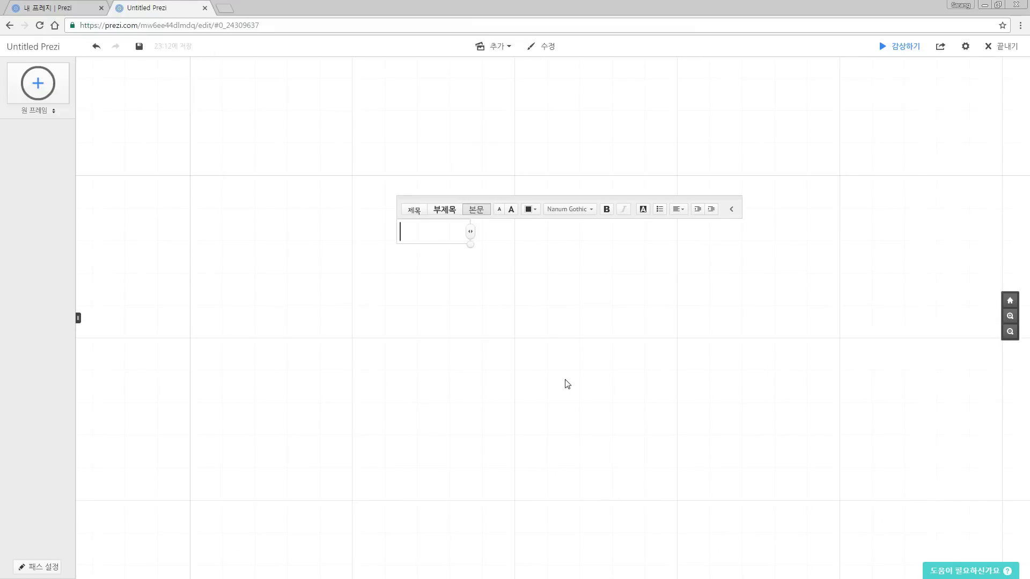
type("Text1")
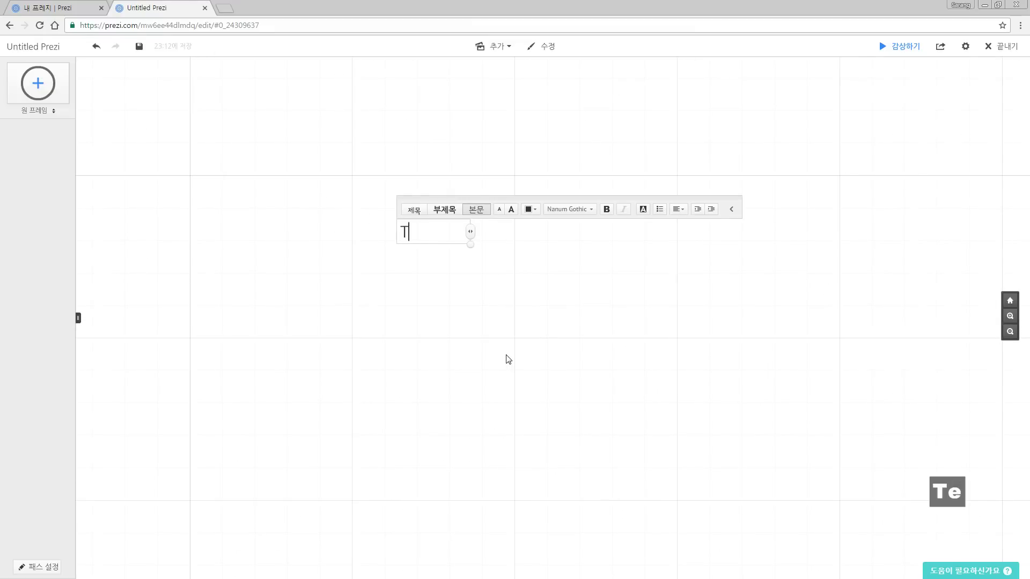
left_click(471, 297)
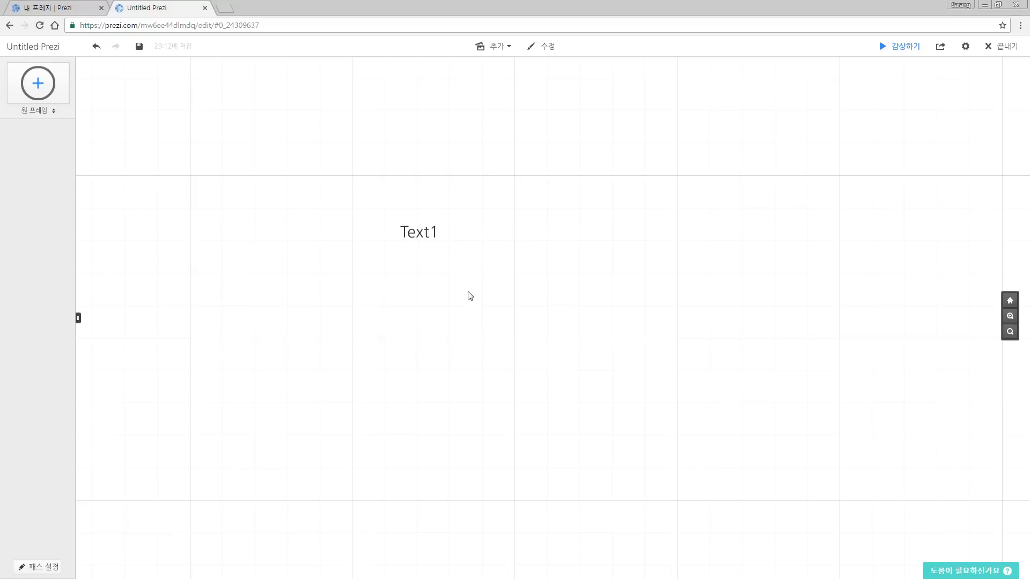
Add a second body text reading "Text2" below and to the right of Text1.
scroll(413, 232, "up", 3)
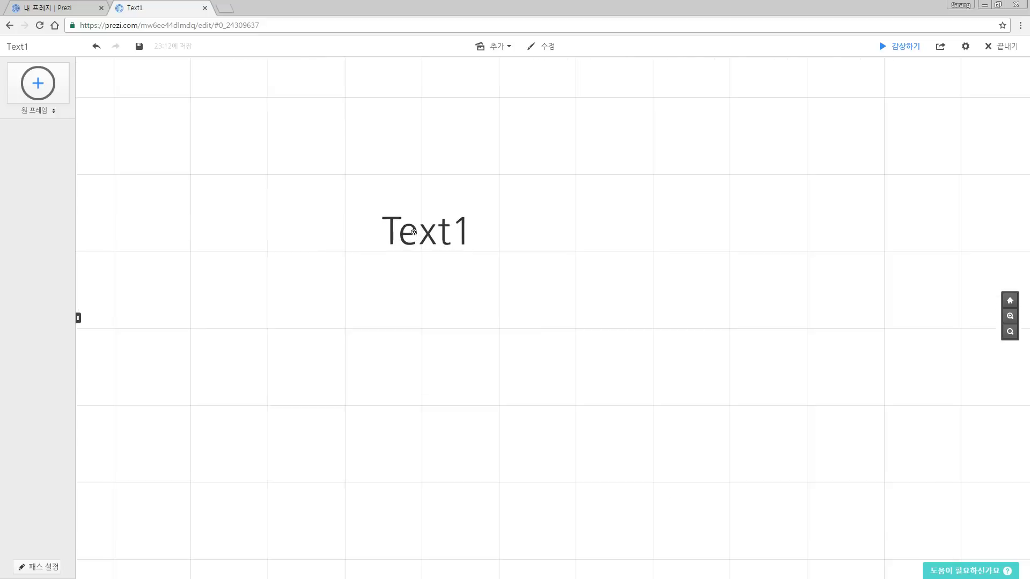
double_click(503, 281)
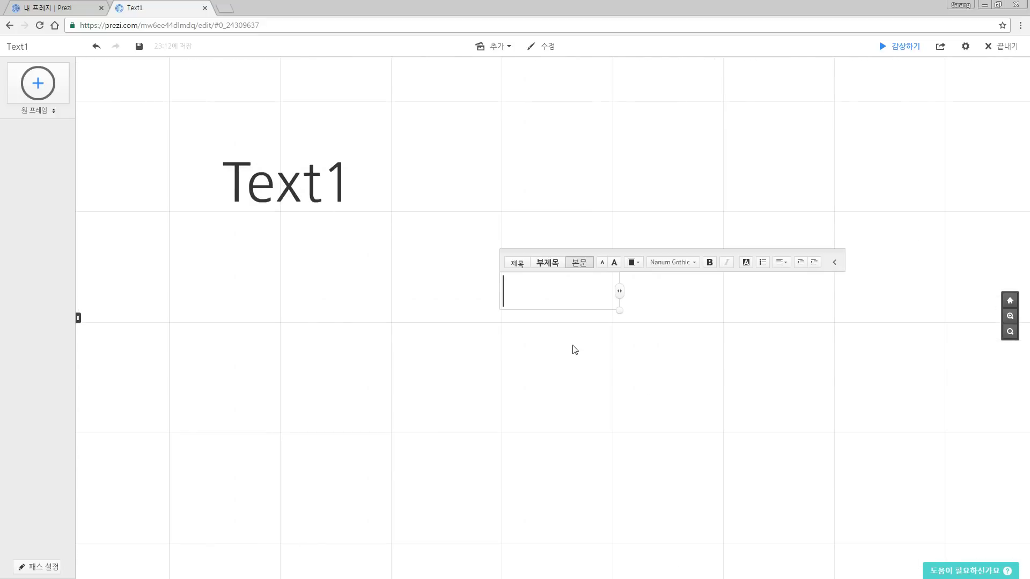
type("Ttext")
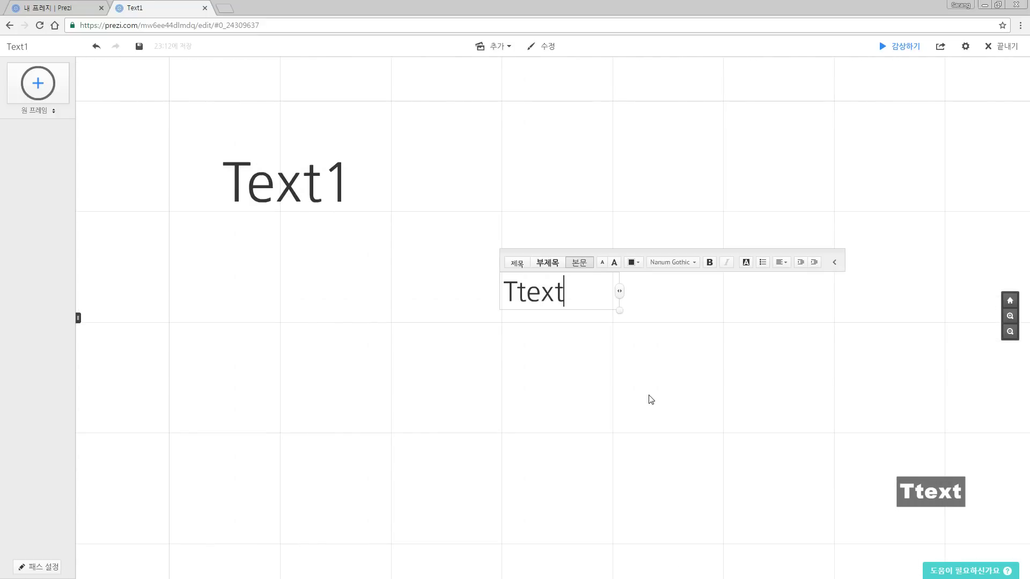
key("BackSpace")
key("BackSpace")
key("BackSpace")
key("BackSpace")
type("ext2")
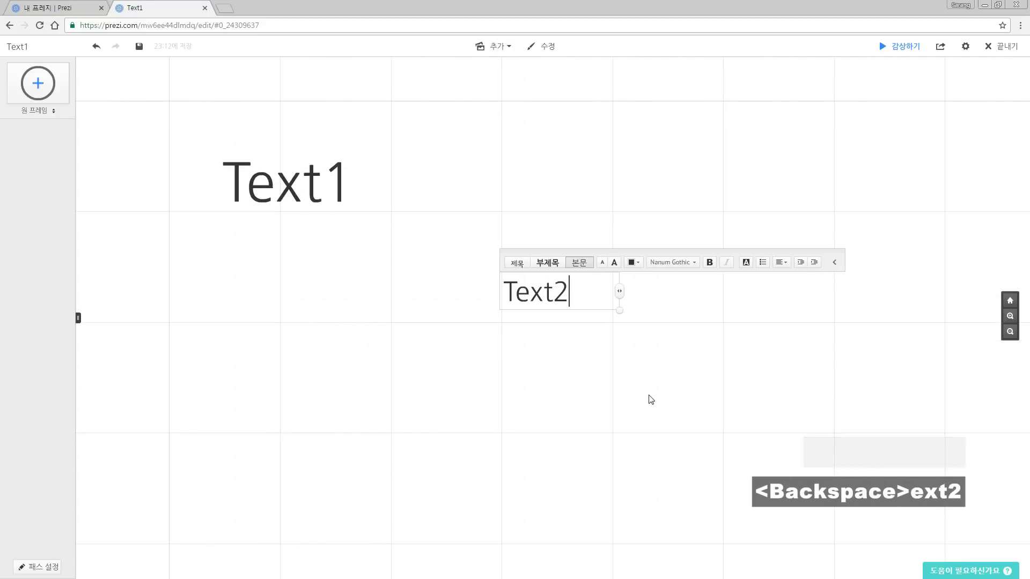
key("Escape")
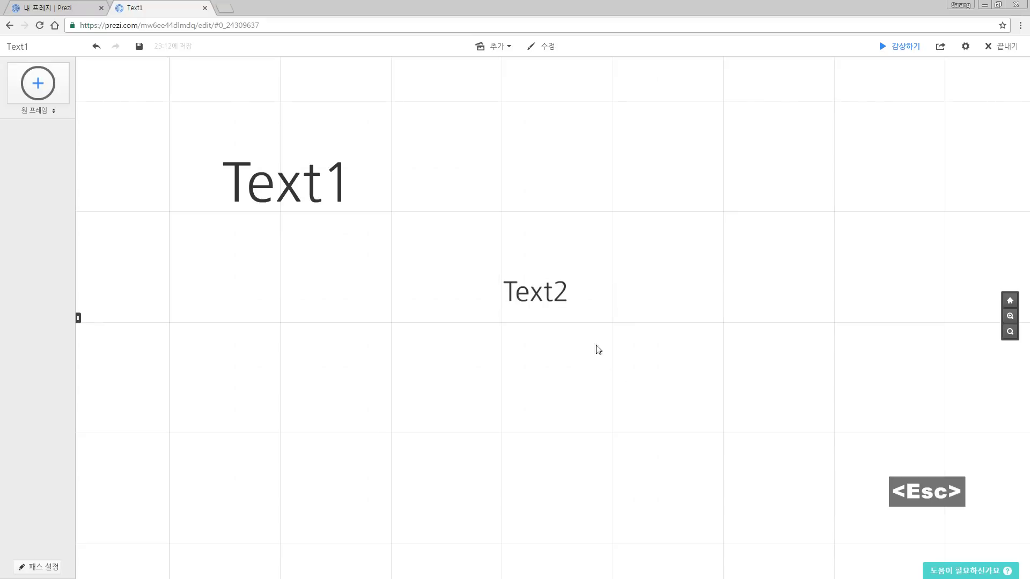
Enlarge Text2 to about the same size as Text1.
left_click(557, 303)
left_click_drag(574, 272, 600, 256)
left_click(719, 312)
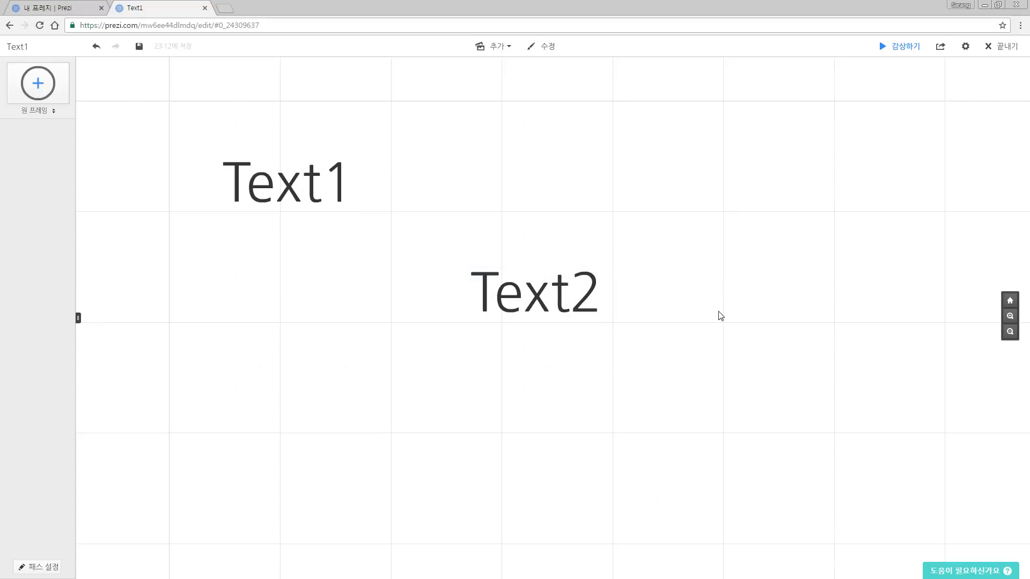
left_click_drag(707, 324, 720, 340)
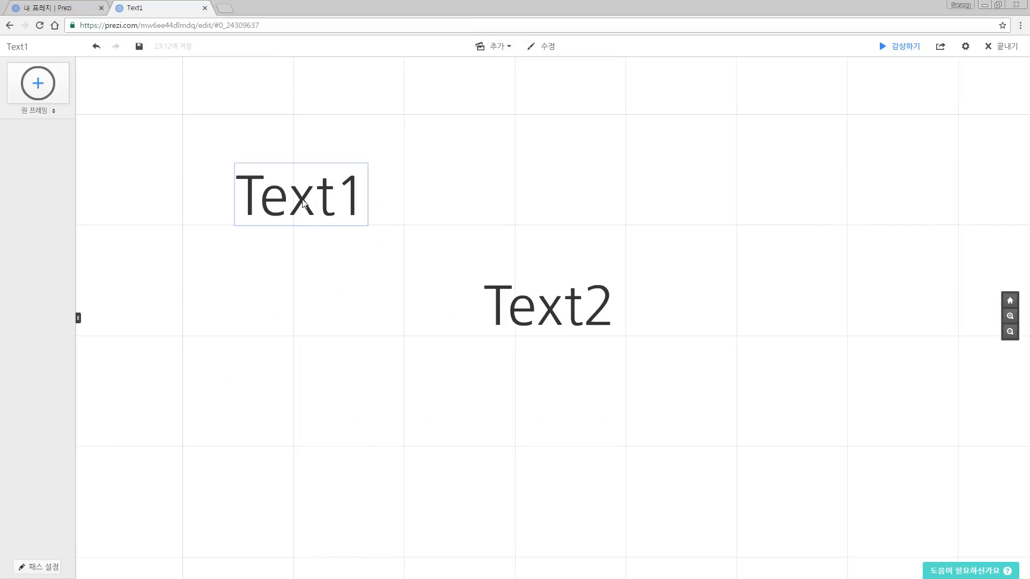
key("ctrl+1")
left_click(282, 195)
mouse_move(167, 114)
left_mouse_down()
mouse_move(243, 186)
mouse_move(402, 281)
mouse_move(475, 295)
left_mouse_up()
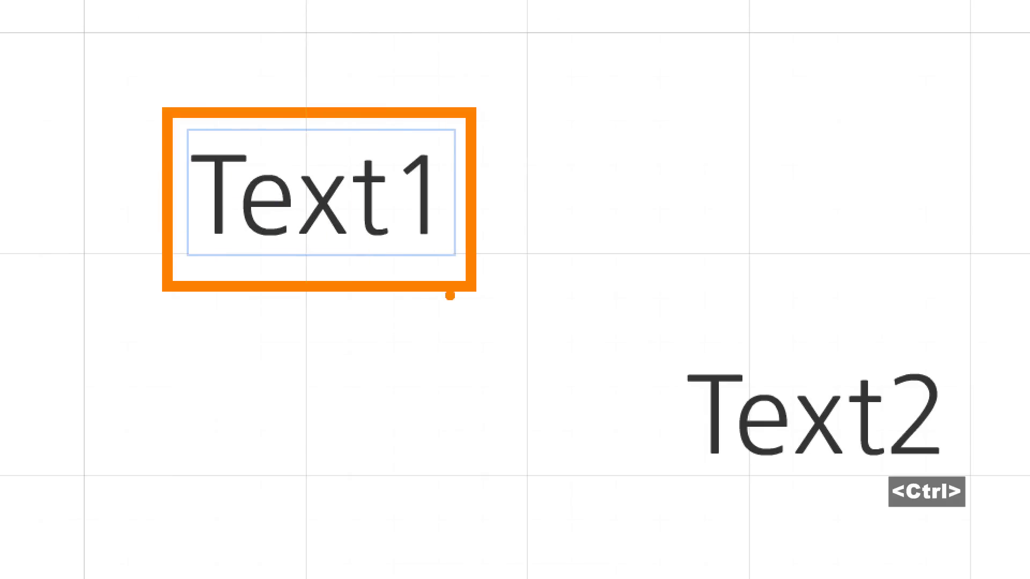
key("Escape")
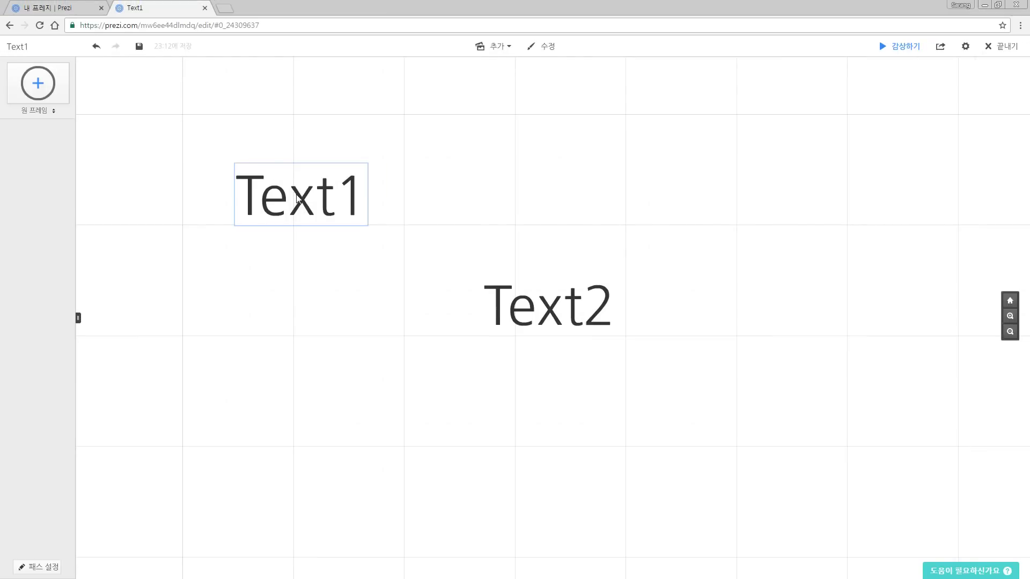
Edit Text1, keep it in the body style, and make its font slightly larger.
left_click(297, 194)
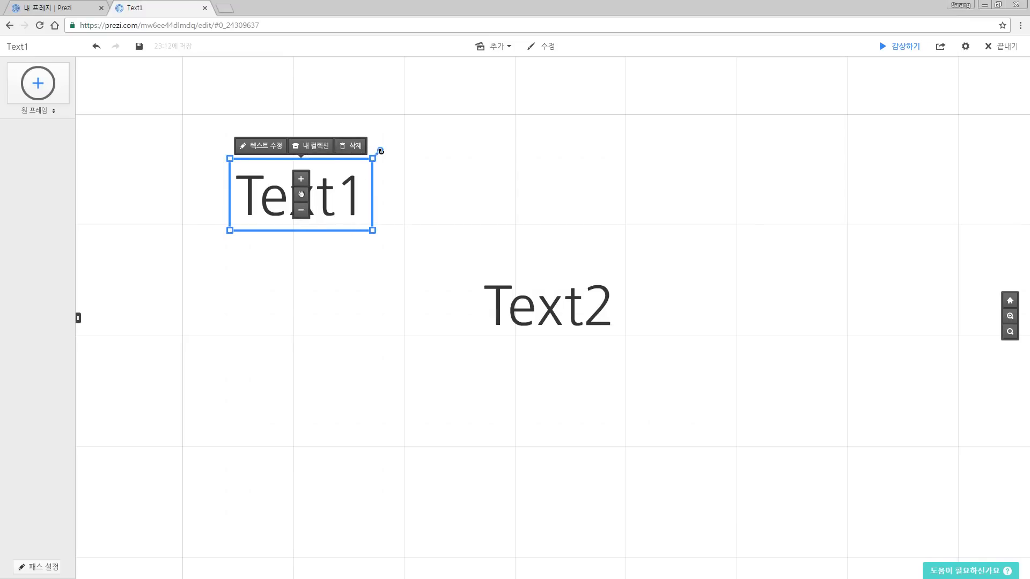
left_click(268, 147)
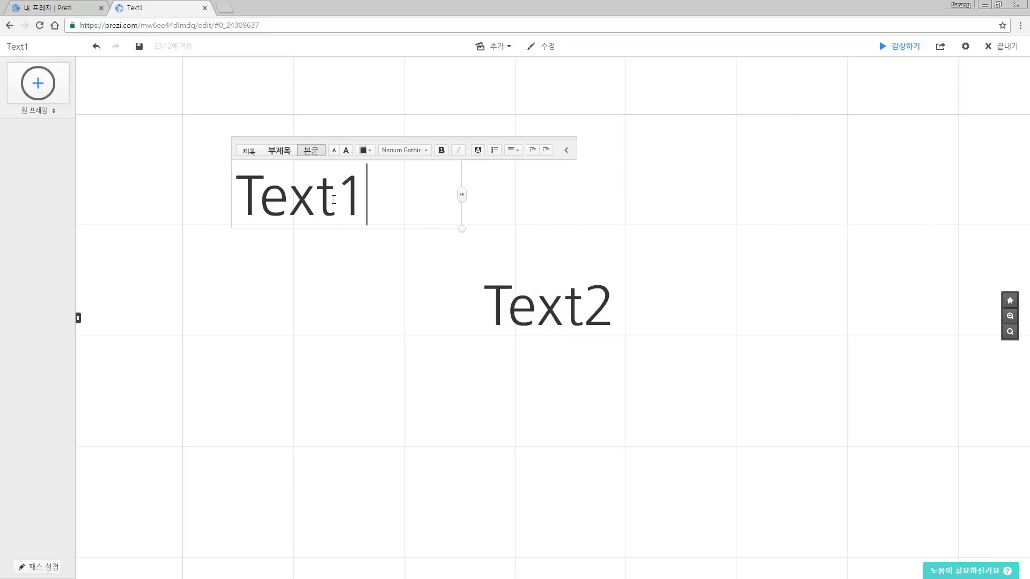
left_click(250, 152)
left_click(279, 151)
left_click(306, 152)
left_click(333, 153)
left_click(333, 153)
left_click(345, 152)
left_click(346, 152)
left_click(345, 152)
left_click(345, 152)
Color Text1 bright blue and set its font to 국대떡볶이 (Kukde).
left_click(365, 151)
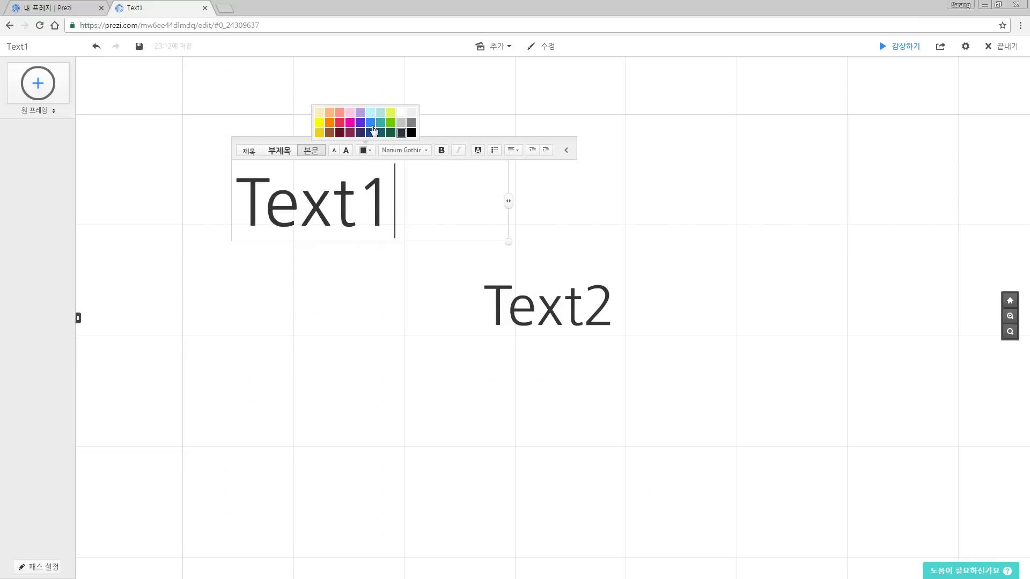
left_click(374, 129)
left_click(405, 150)
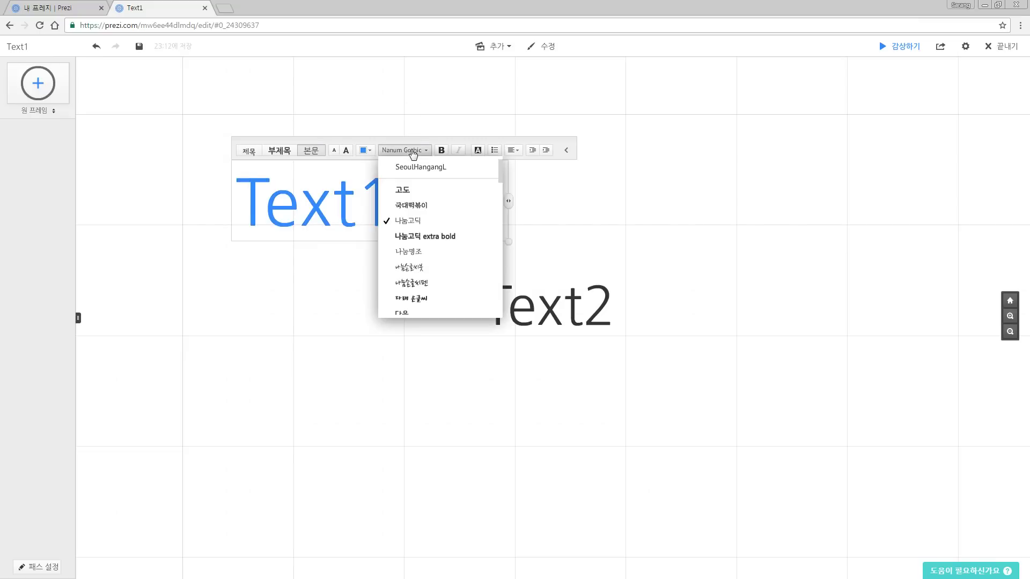
left_click(411, 205)
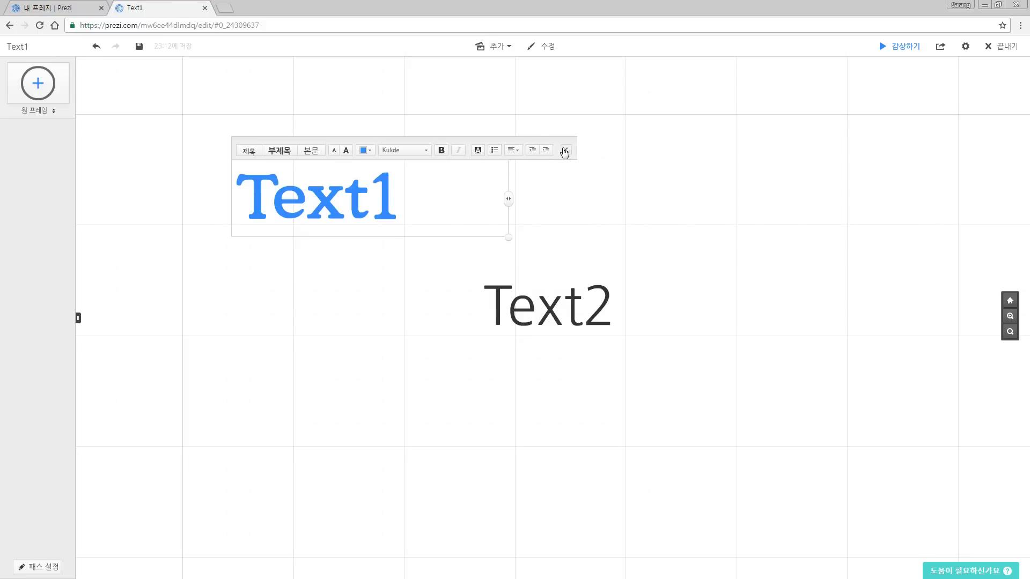
left_click(345, 300)
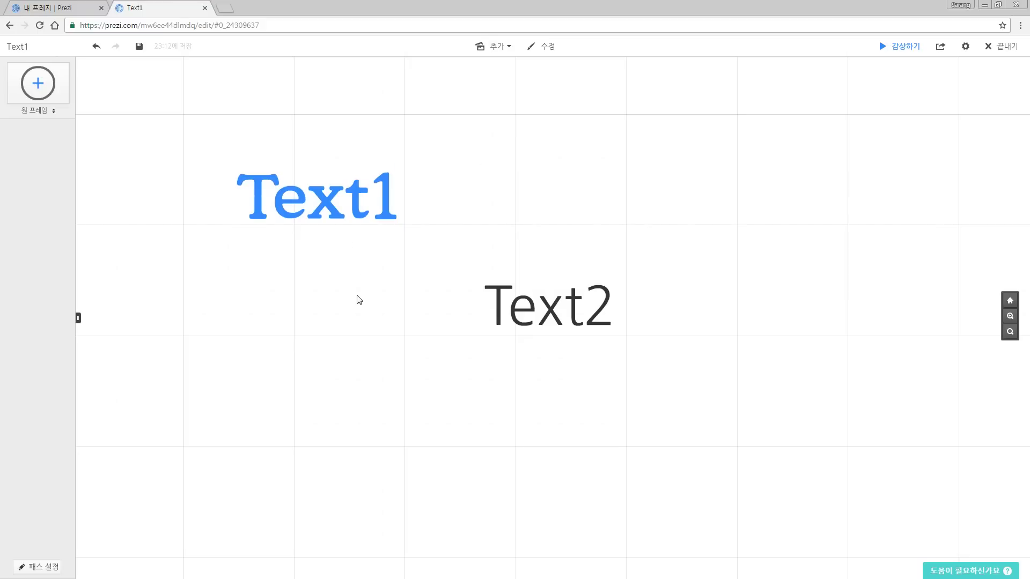
Scale the Text1 object down slightly and move it up and to the right.
left_click(329, 207)
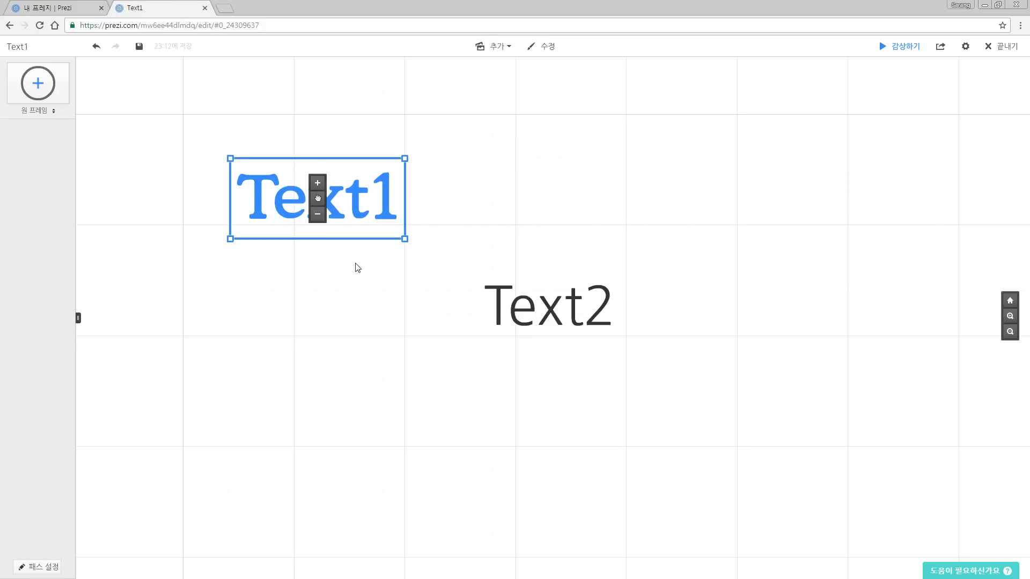
left_click(318, 183)
left_click(318, 183)
left_click(319, 215)
left_click(318, 215)
left_click_drag(288, 165, 355, 166)
Rotate Text1 slightly clockwise and move it down to just above and left of Text2.
mouse_move(424, 127)
left_mouse_down()
mouse_move(476, 85)
mouse_move(409, 147)
mouse_move(424, 138)
left_mouse_up()
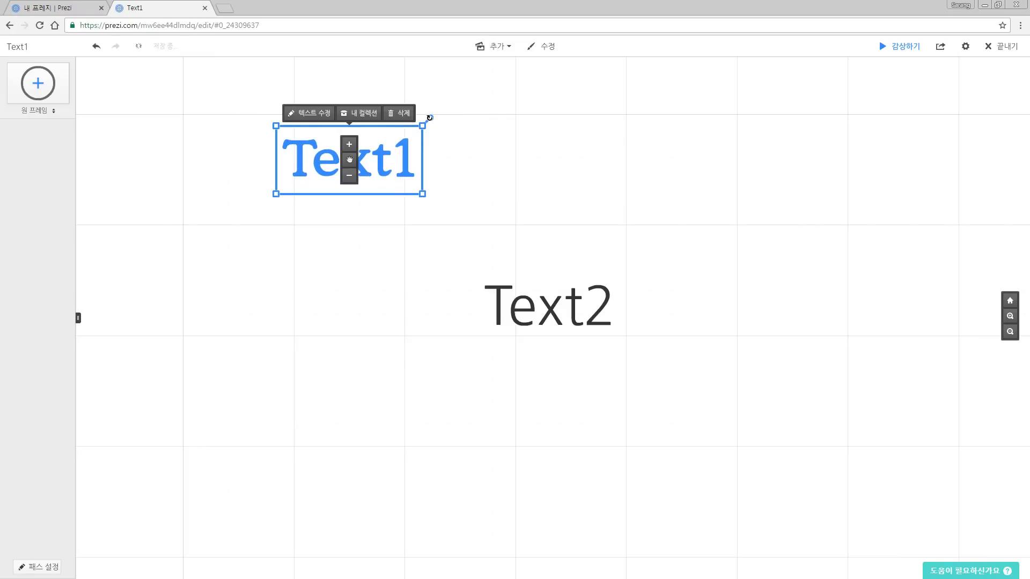
left_click_drag(429, 118, 430, 144)
left_click_drag(349, 161, 387, 231)
left_click(467, 312)
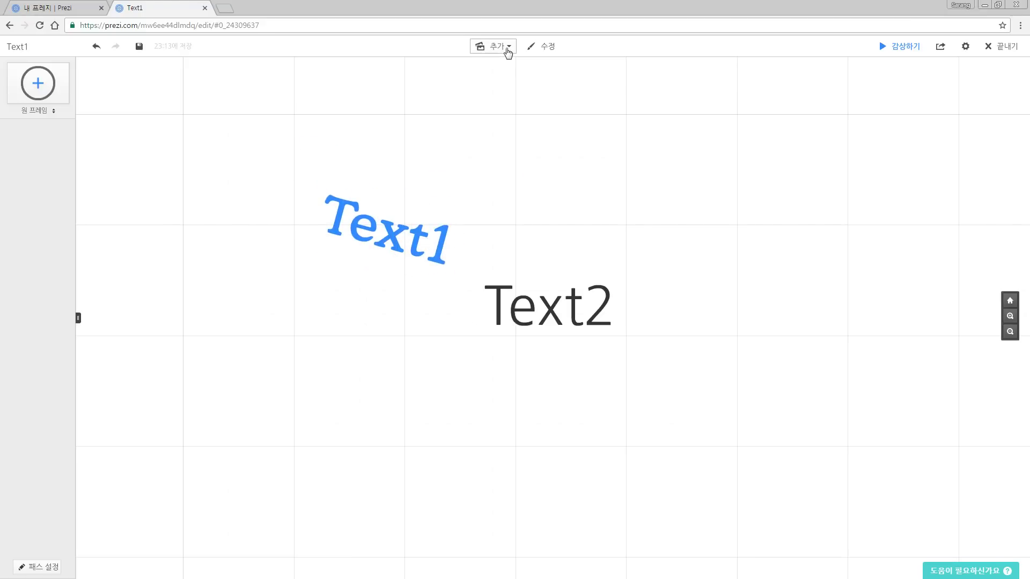
key("ctrl+1")
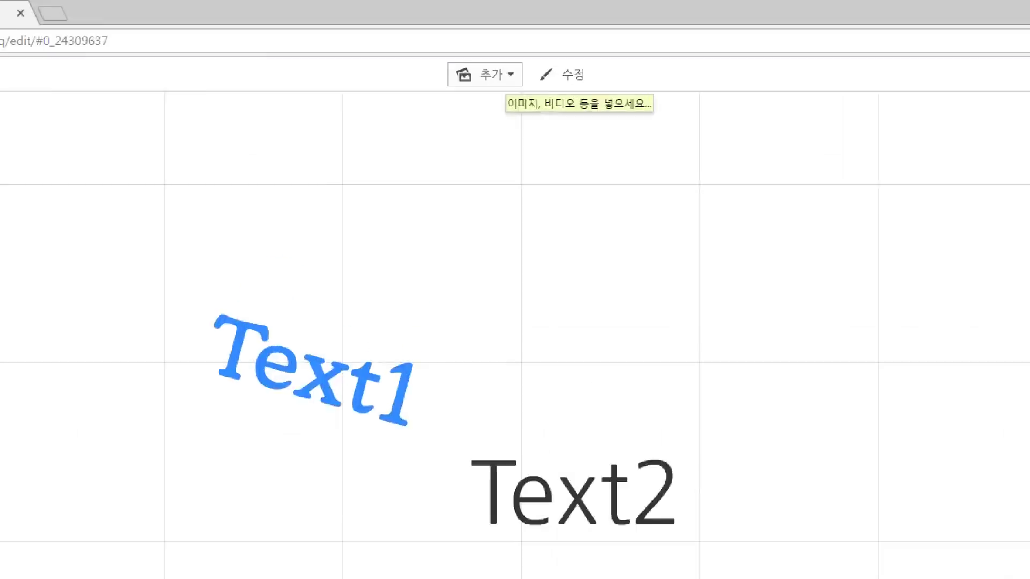
left_click(507, 49)
mouse_move(415, 62)
left_mouse_down()
mouse_move(466, 102)
mouse_move(557, 134)
mouse_move(548, 125)
left_mouse_up()
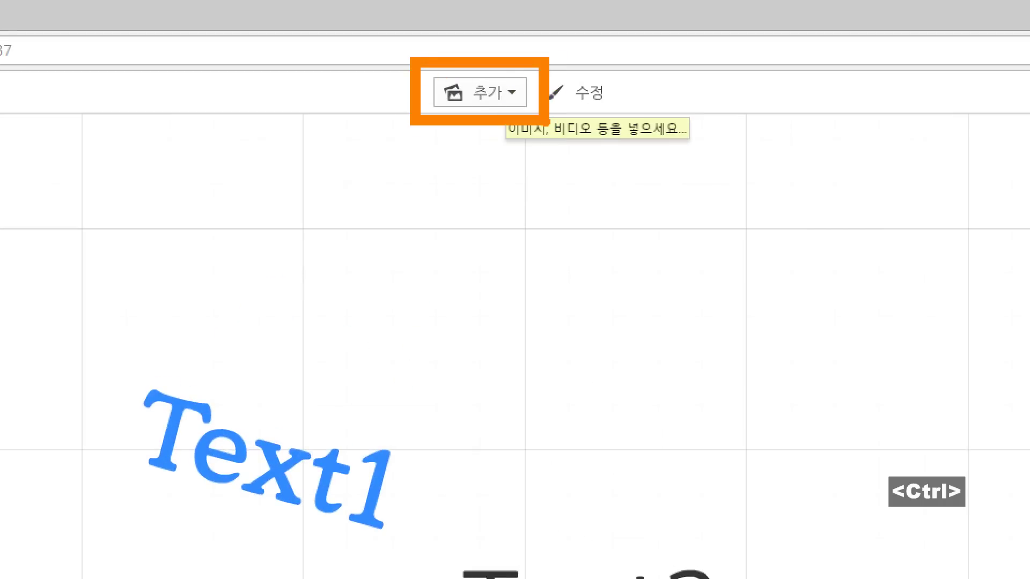
key("Escape")
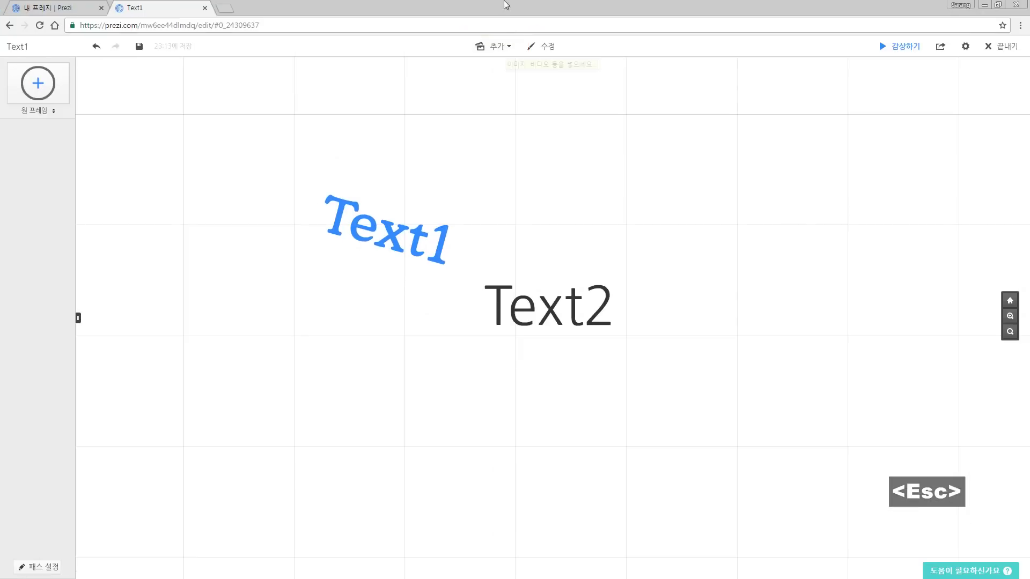
Insert the images egg1, egg2 and egg3, and move egg3 into one row to the right of the other two.
left_click(506, 48)
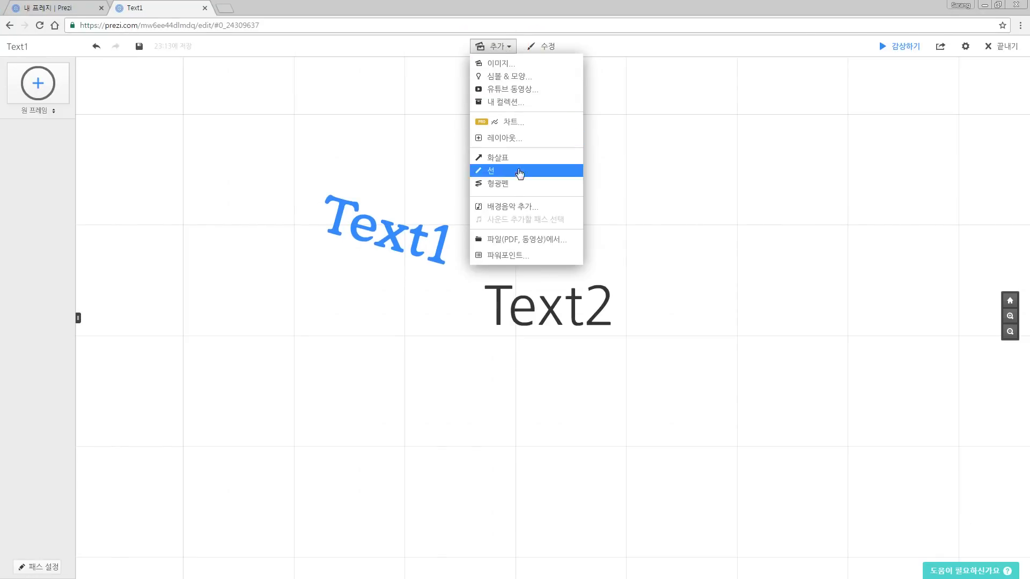
left_click(503, 64)
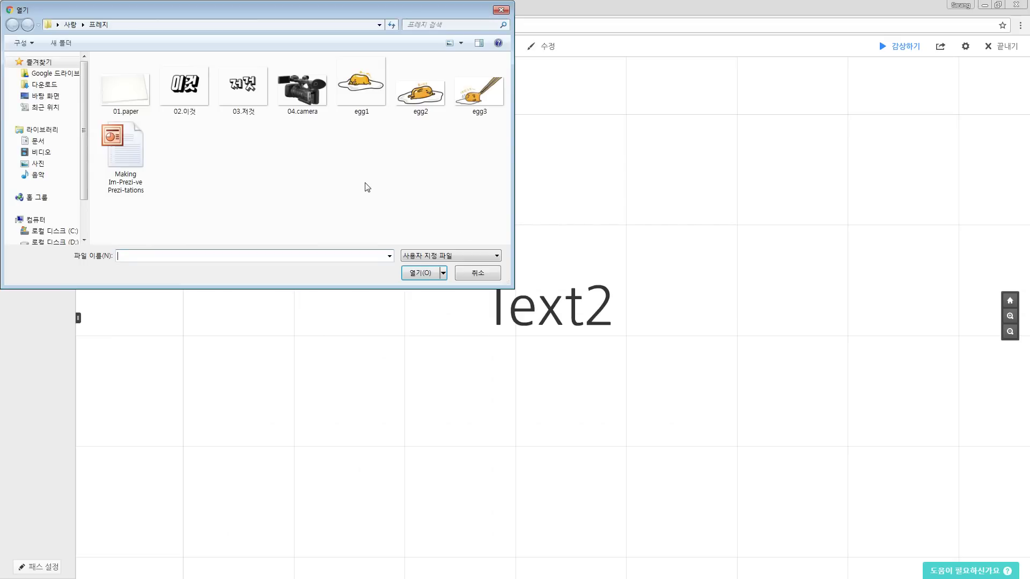
left_click_drag(358, 156, 491, 75)
left_click(423, 273)
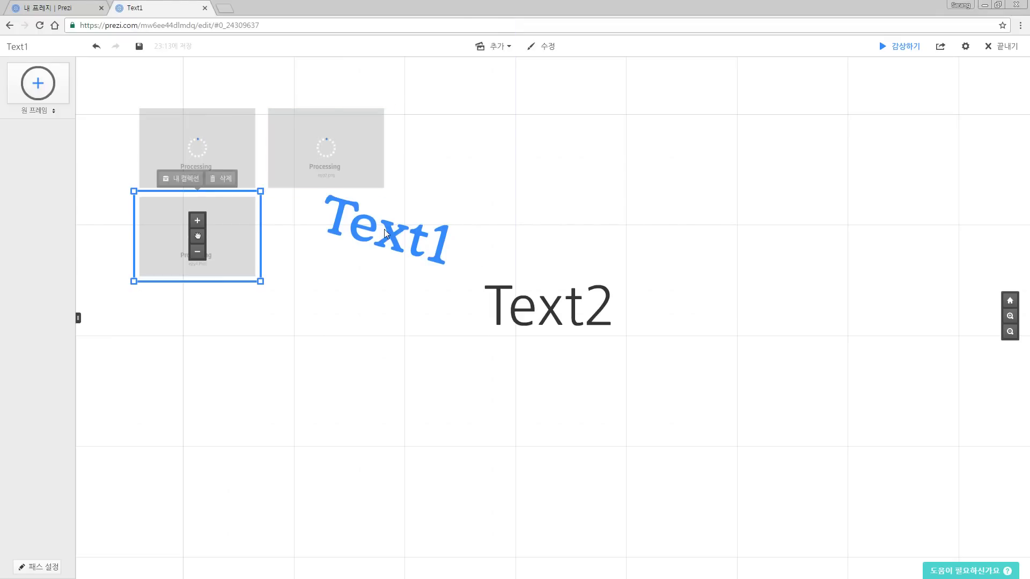
left_click_drag(220, 236, 451, 142)
left_click(463, 272)
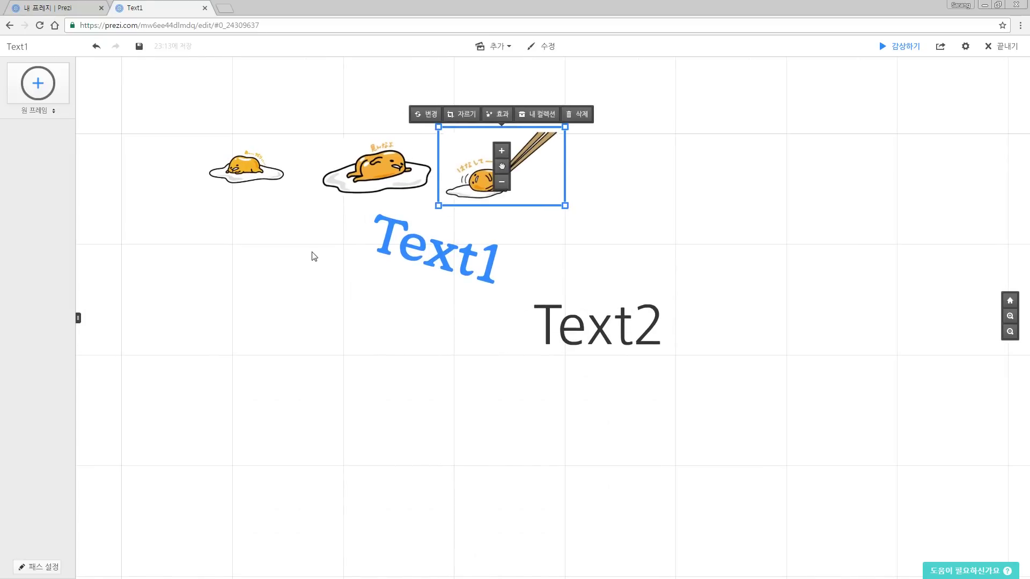
key("ctrl+1")
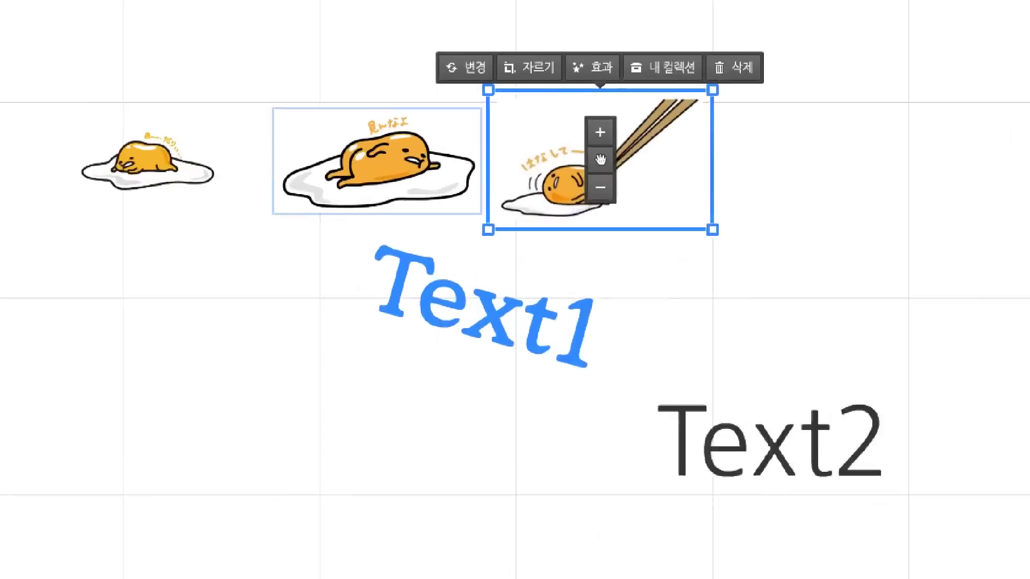
left_click_drag(241, 79, 508, 233)
key("Escape")
Scale the egg2 image up and then back down to about its original size.
left_click(362, 166)
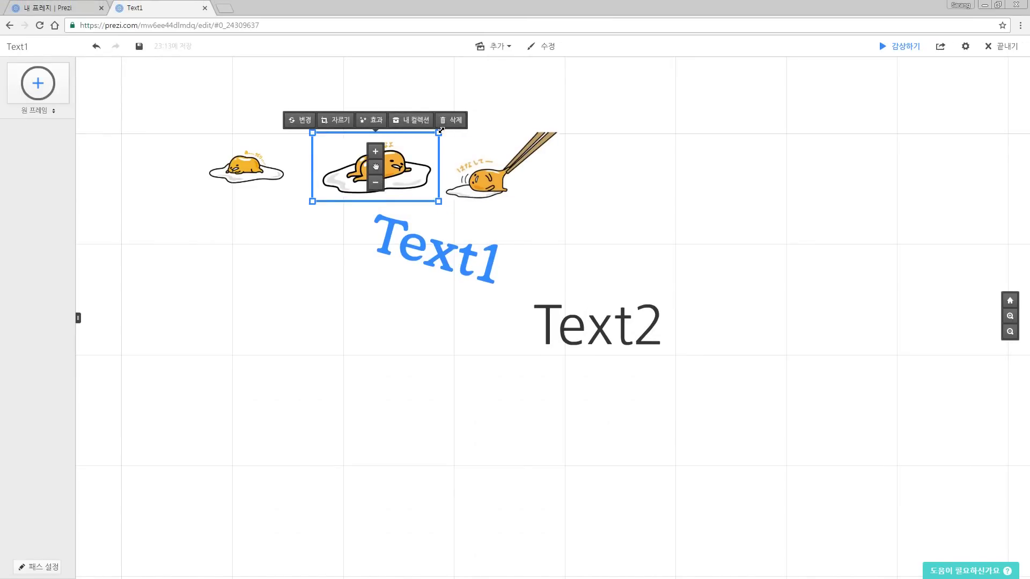
left_click(375, 151)
mouse_move(459, 211)
left_mouse_down()
mouse_move(295, 145)
mouse_move(454, 171)
mouse_move(347, 208)
mouse_move(420, 103)
mouse_move(444, 201)
left_mouse_up()
Crop a thin strip off the edges of the egg2 image.
left_click(328, 122)
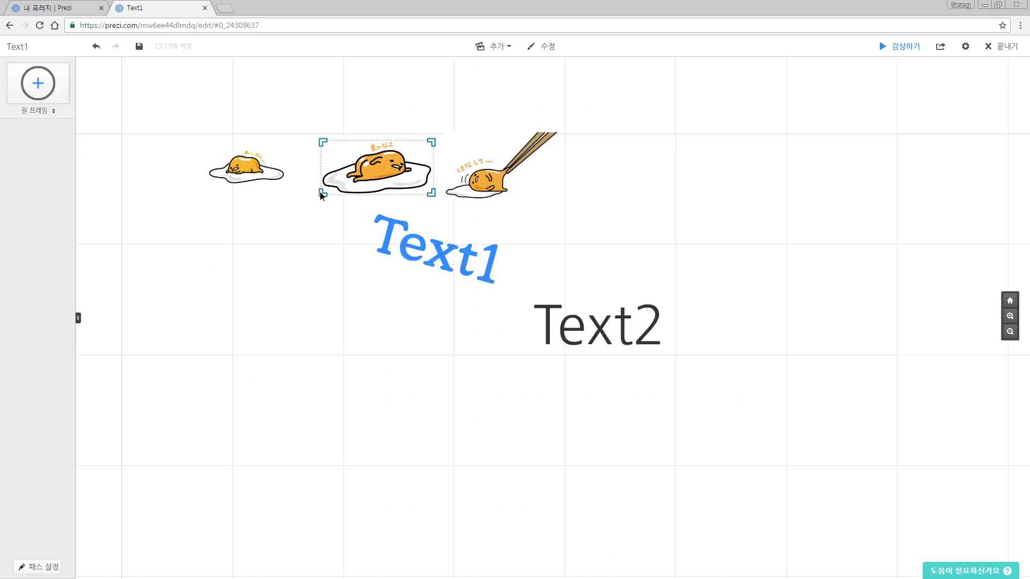
mouse_move(319, 194)
left_mouse_down()
mouse_move(385, 199)
mouse_move(318, 196)
left_mouse_up()
left_click(332, 230)
Open the effects photo editor for the egg2 image and close it without applying any effect.
left_click(376, 179)
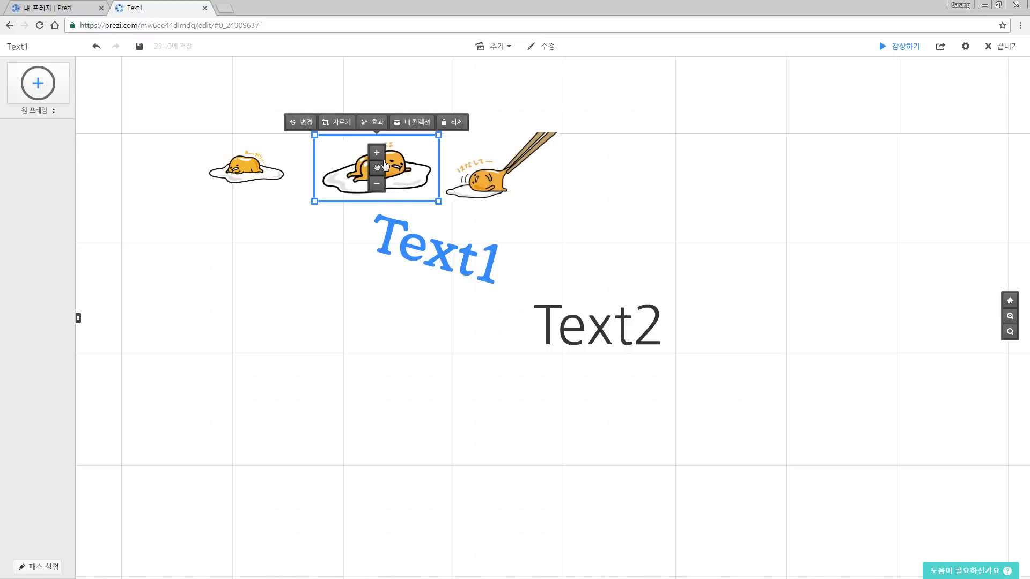
left_click(375, 124)
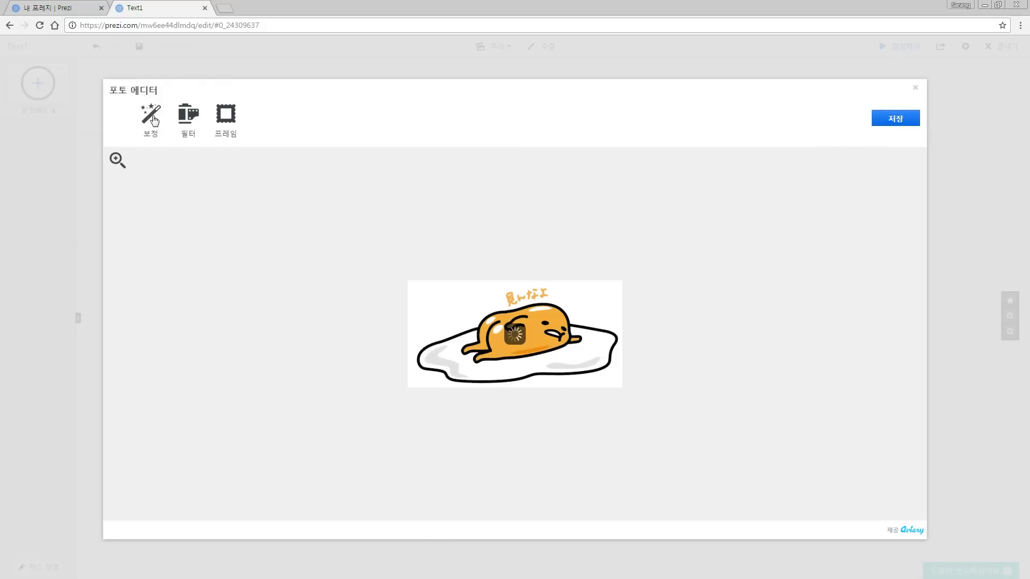
left_click(917, 91)
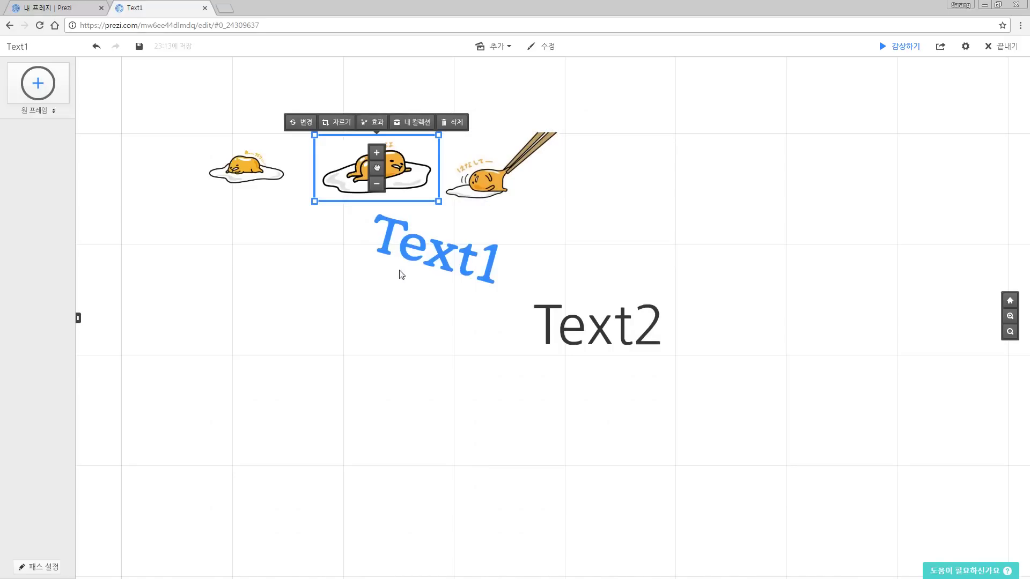
Enlarge the egg2 image slightly and move it a little to the left.
left_click_drag(441, 202, 453, 209)
left_click_drag(383, 171, 367, 172)
left_click(330, 256)
Search Google for "egg" in a new browser tab and narrow the image results to "white egg png".
left_click(224, 8)
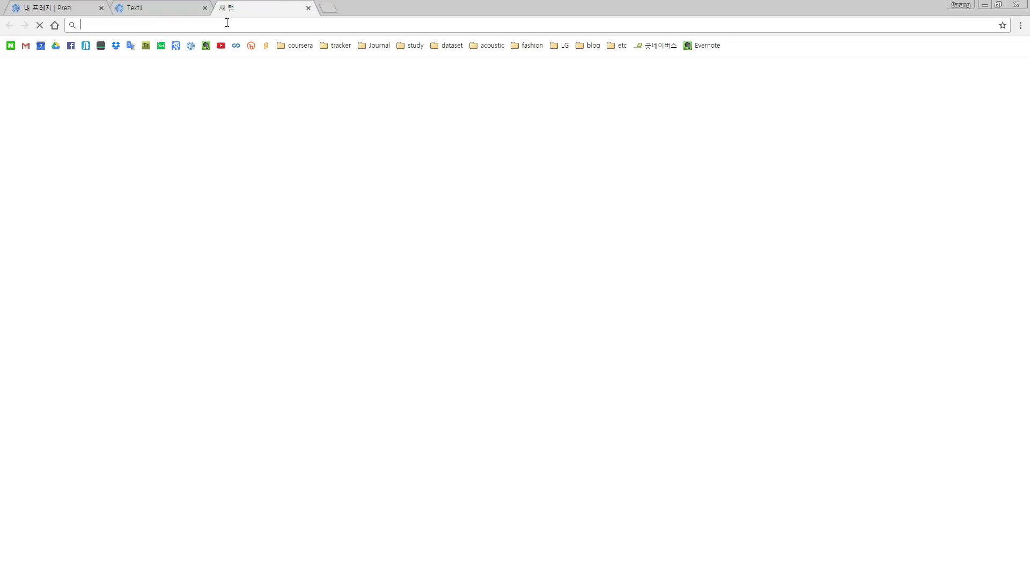
type("egg")
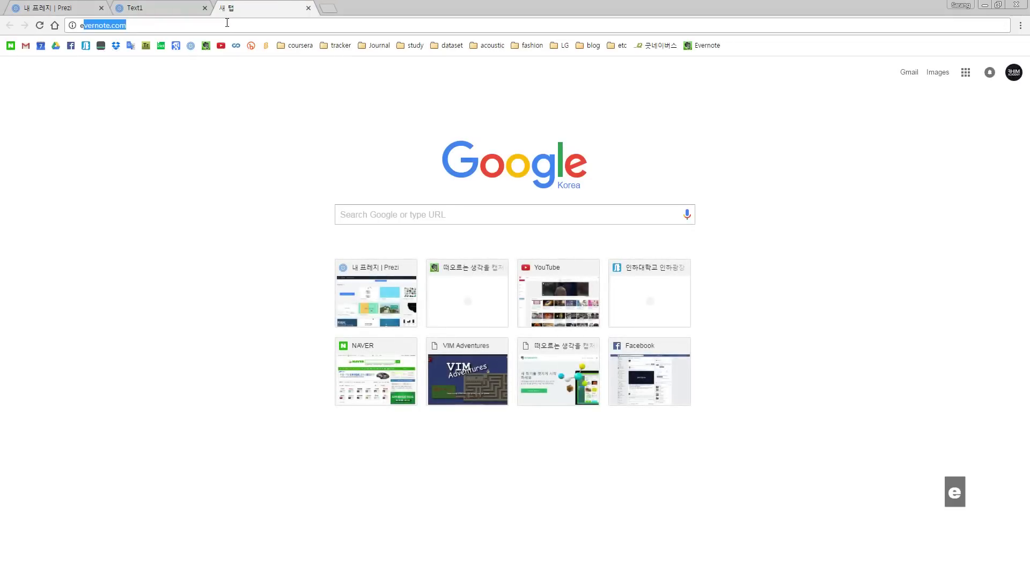
key("Return")
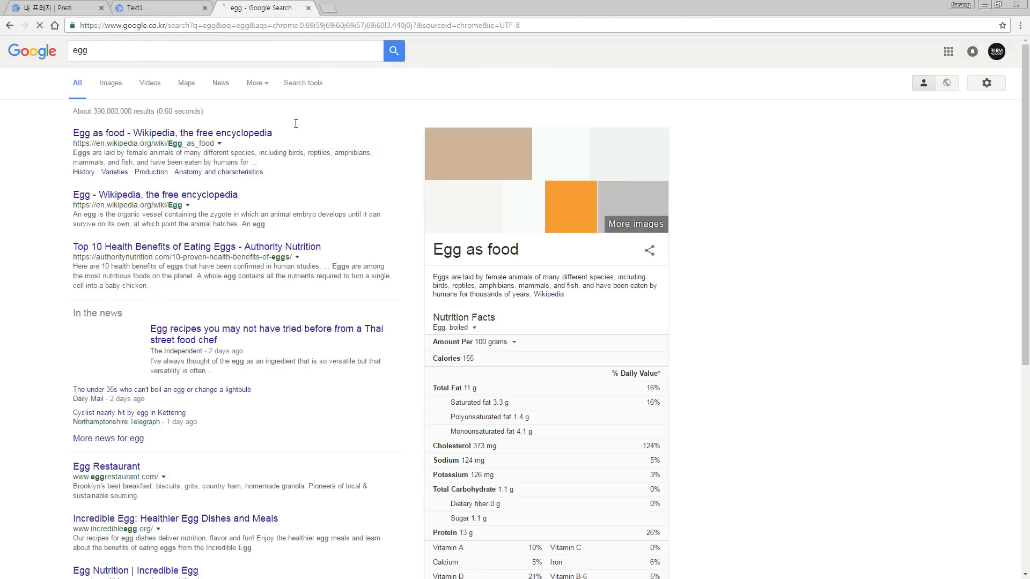
left_click(118, 91)
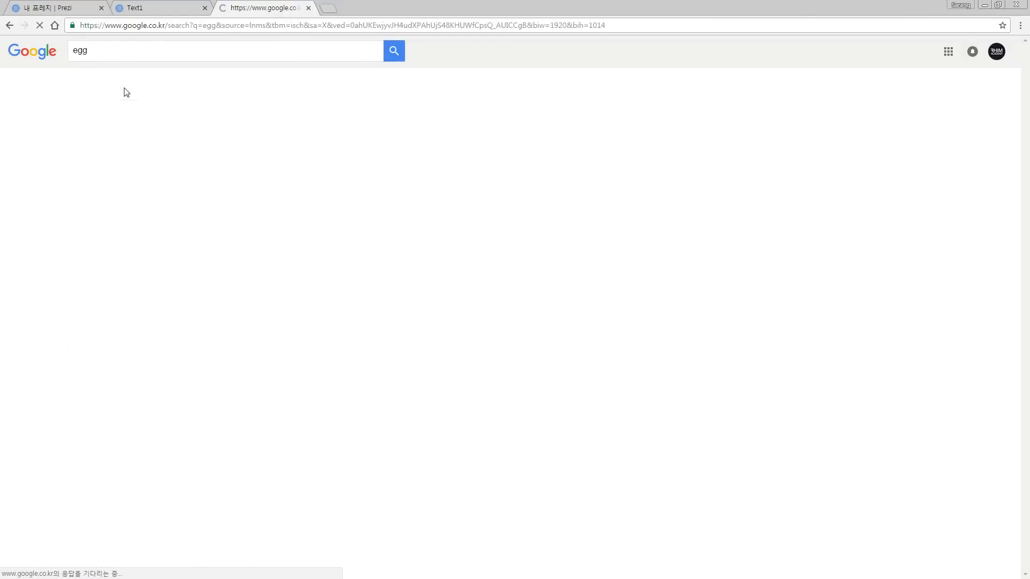
left_click(177, 168)
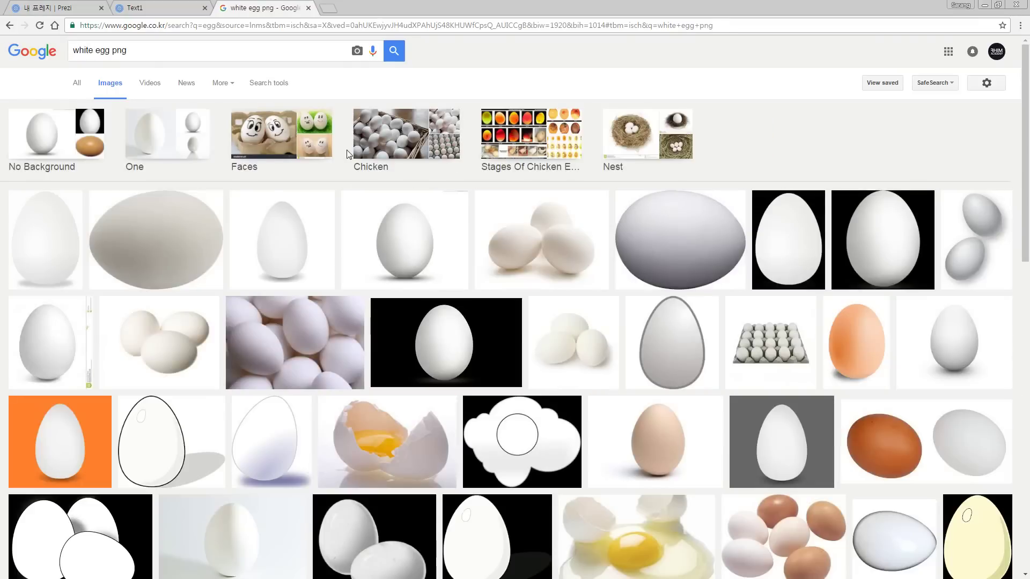
left_click(180, 225)
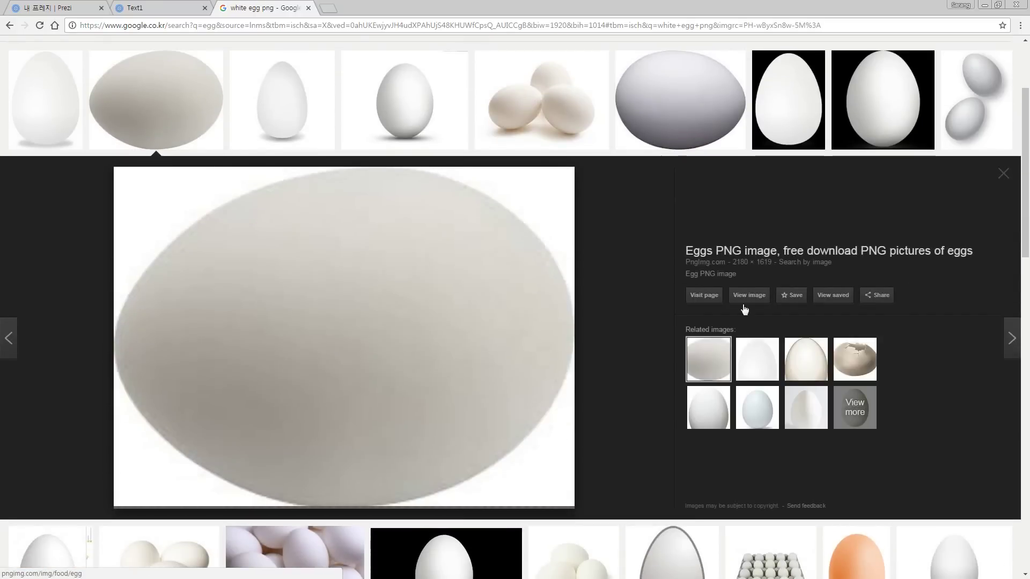
left_click(757, 299)
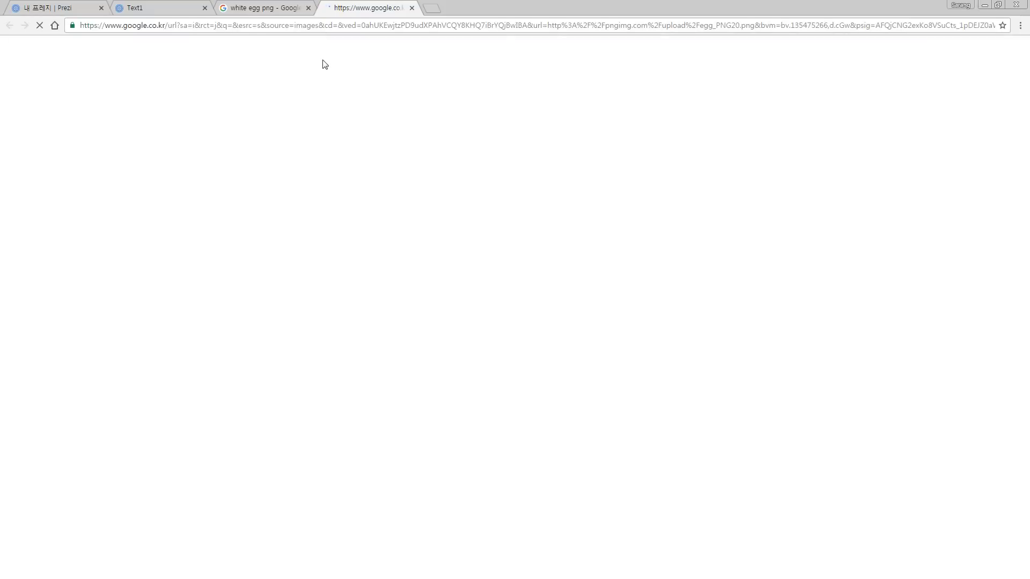
left_click(283, 13)
Open the egg_PNG46.png image result at full size, close the stalled image tab, and copy the picture.
left_click(39, 137)
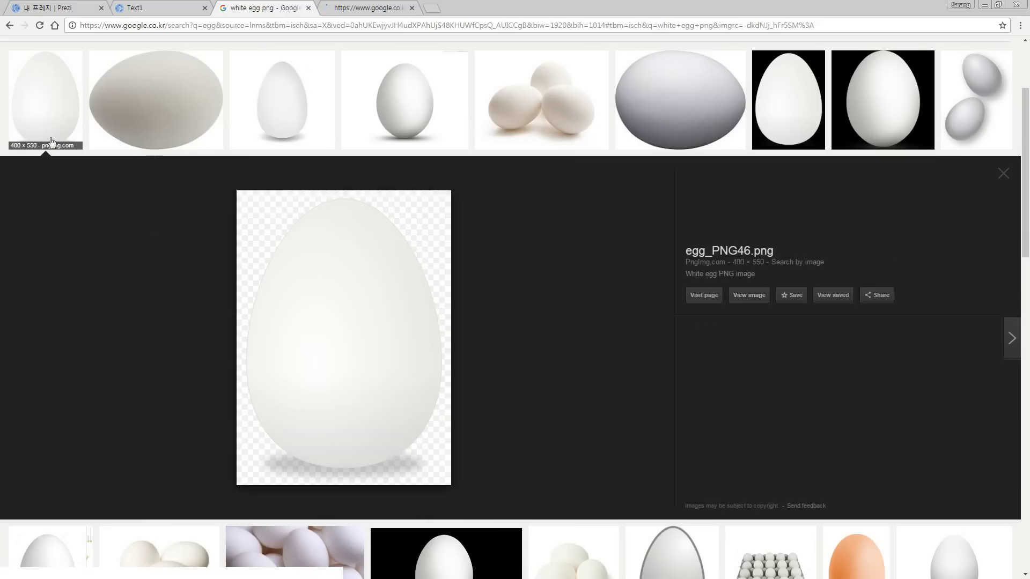
left_click(746, 296)
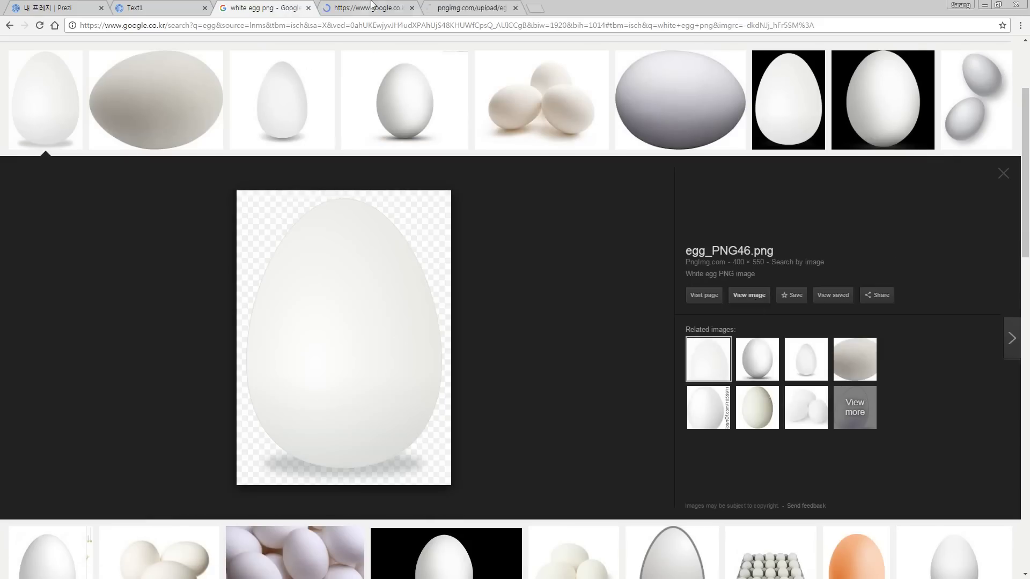
left_click(405, 9)
left_click(412, 8)
right_click(153, 140)
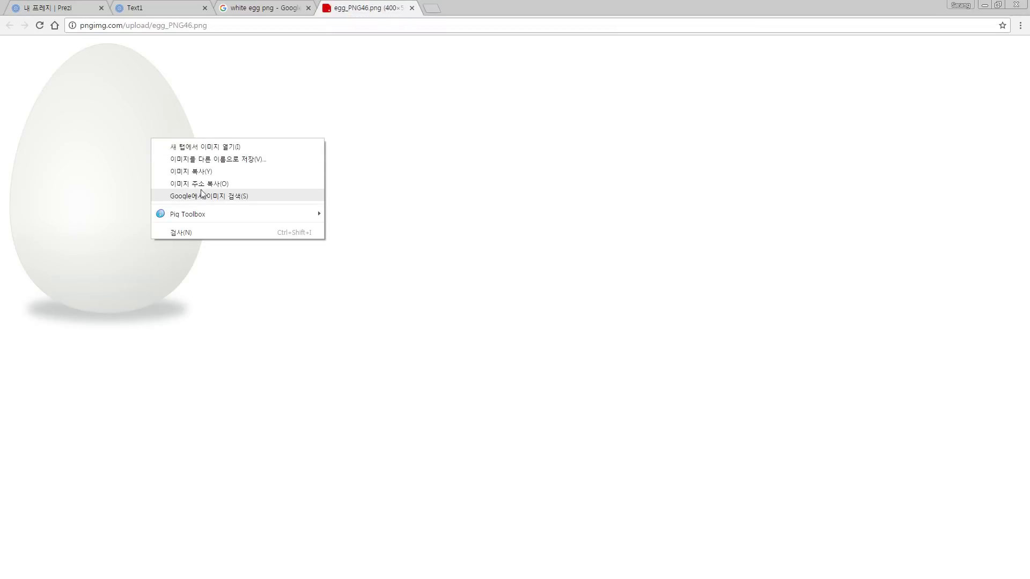
left_click(205, 173)
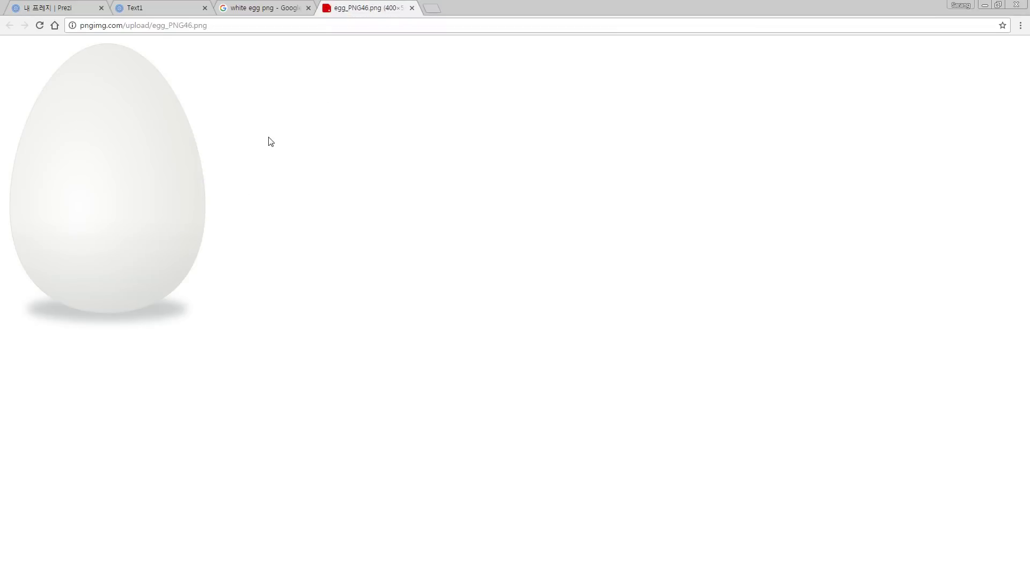
Try to paste the copied white egg picture into the Text1 prezi.
left_click(278, 8)
left_click(188, 9)
key("ctrl+v")
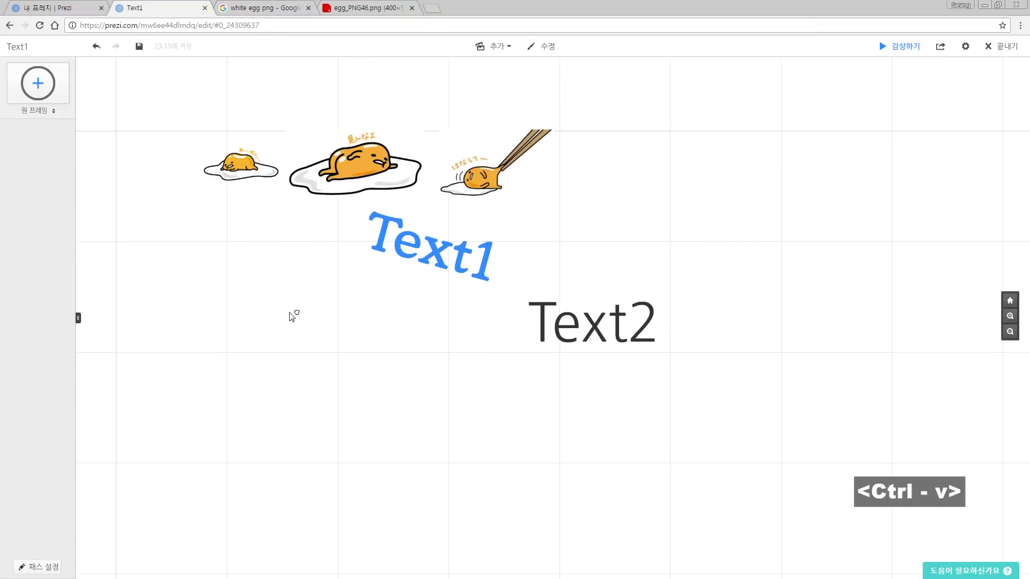
right_click(359, 285)
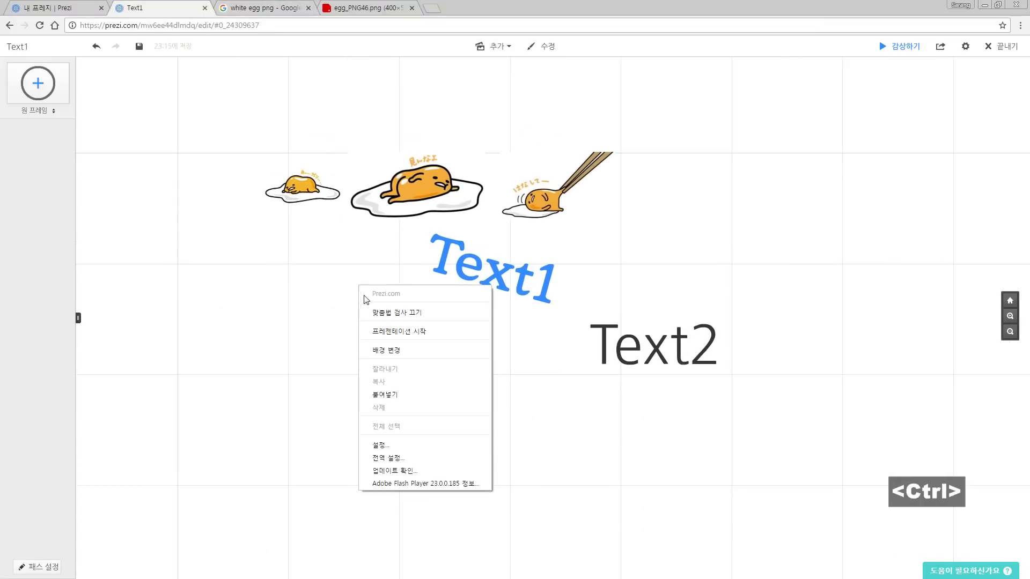
left_click(401, 394)
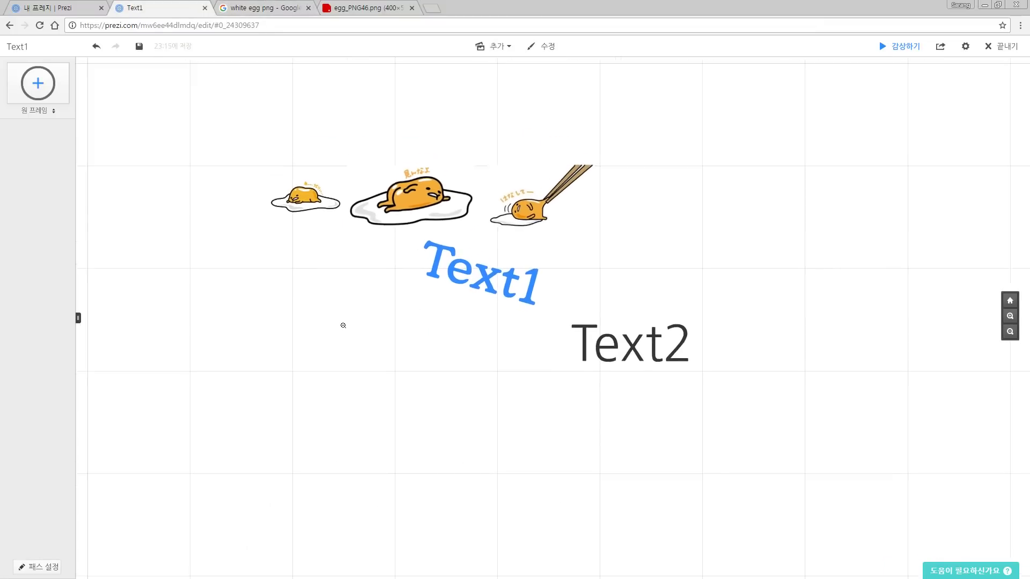
Copy the egg_PNG46.png picture again and paste it onto the Text1 prezi canvas.
left_click(354, 8)
right_click(155, 161)
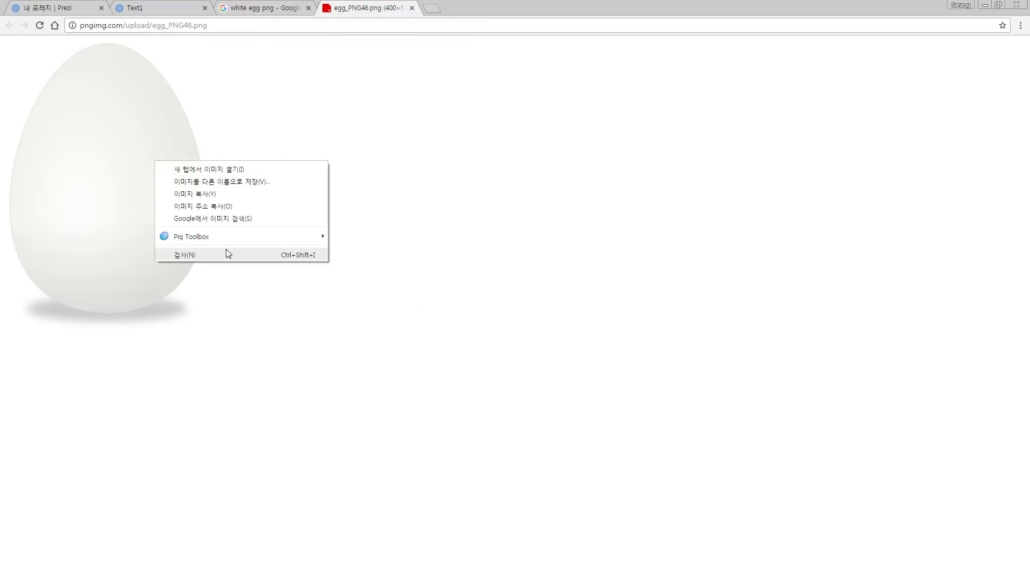
left_click(210, 196)
key("ctrl+2")
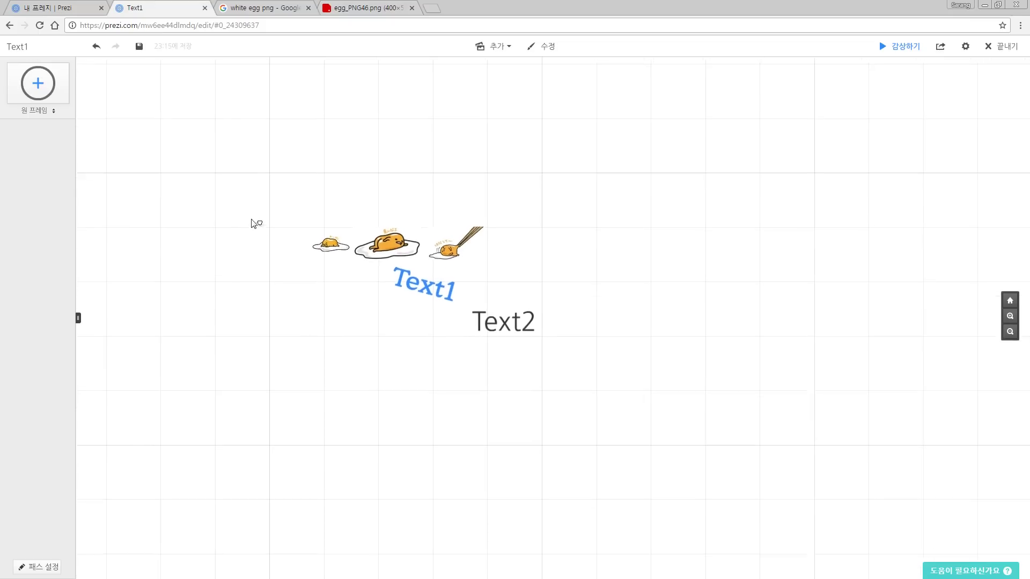
key("ctrl+v")
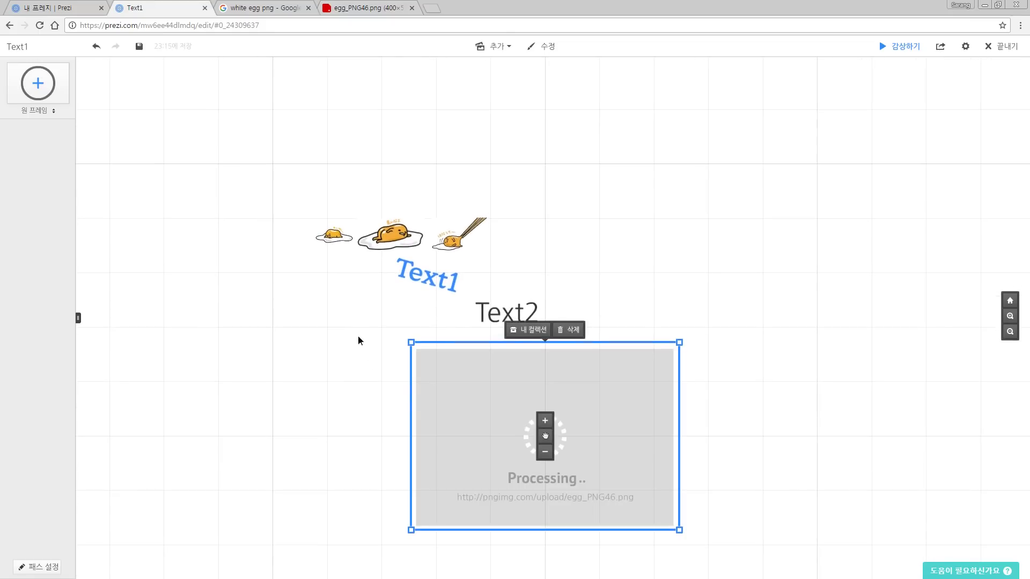
Shrink the pasted white egg image and place it to the upper right of Text2.
left_click_drag(360, 339, 361, 316)
left_click_drag(531, 384, 333, 344)
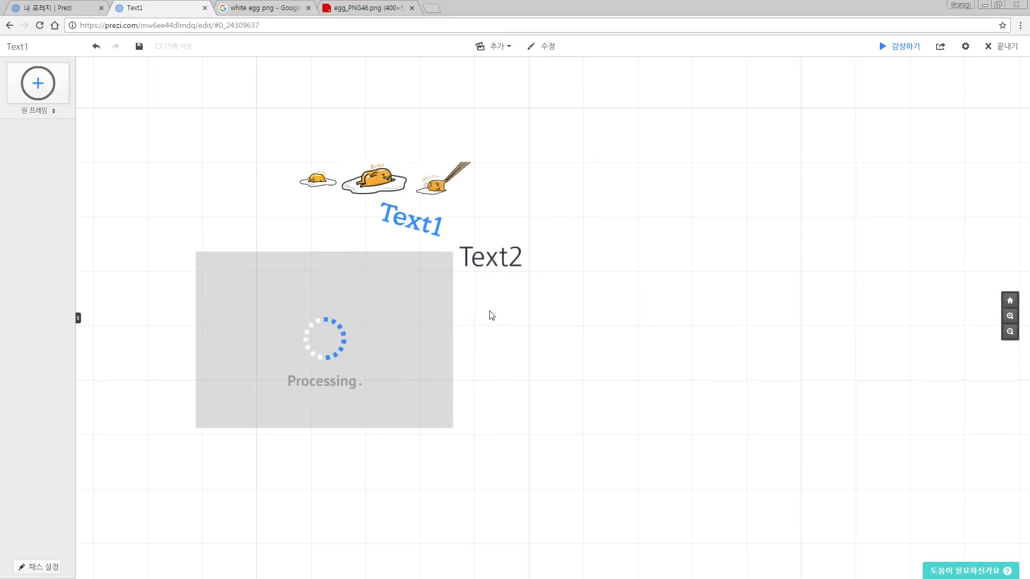
left_click(433, 297)
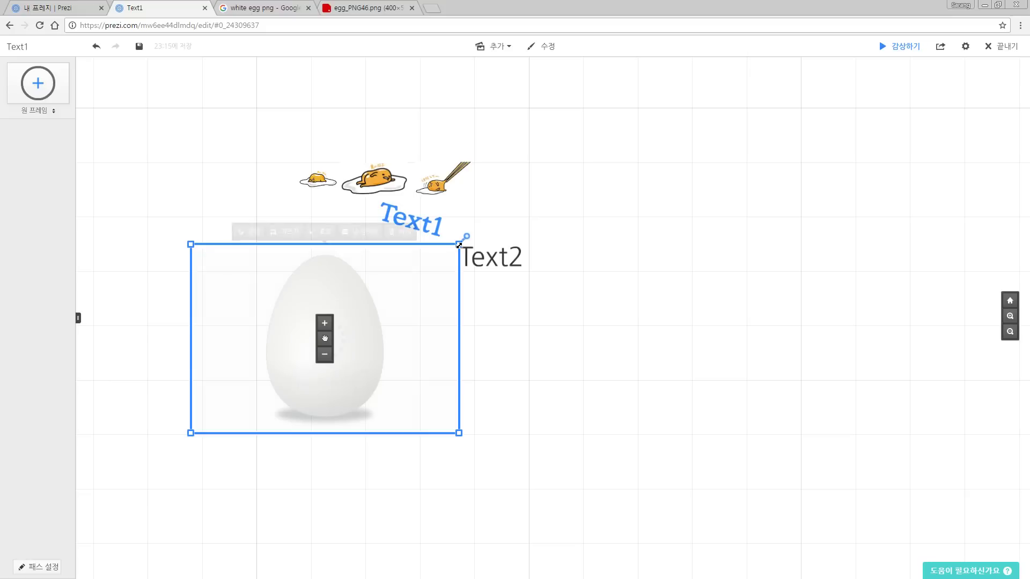
left_click_drag(395, 245, 373, 276)
left_click_drag(343, 327, 611, 211)
left_click(423, 308)
left_click_drag(423, 307, 410, 343)
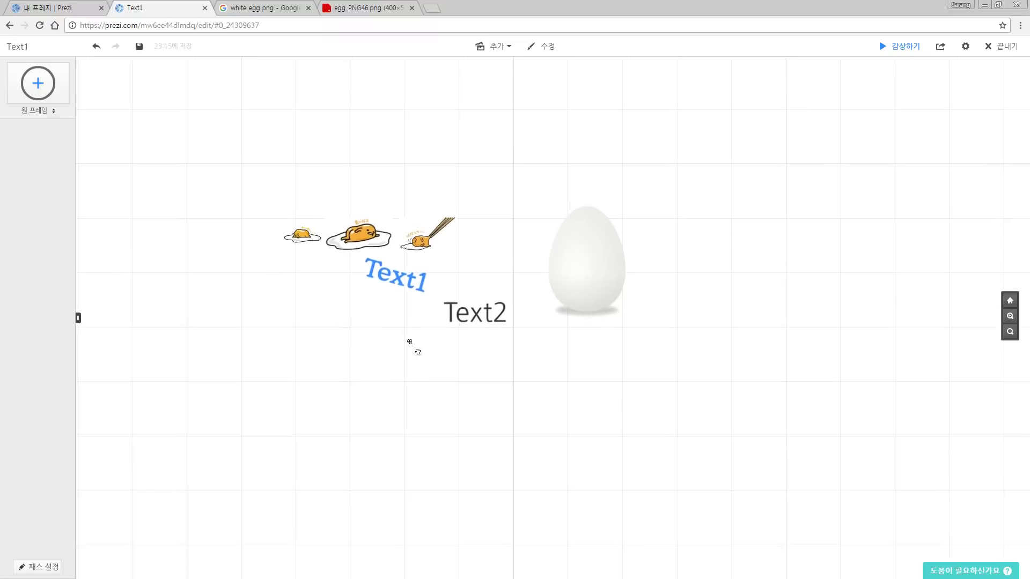
Insert the red-haired woman and the bearded man in a striped shirt from the 밝은 프레지 symbol set.
left_click(504, 46)
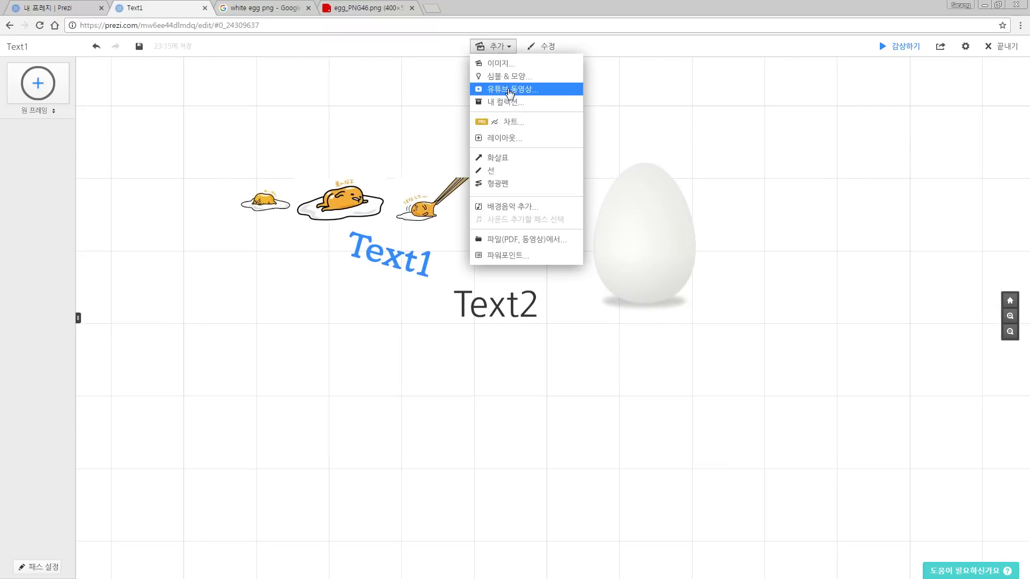
left_click(508, 76)
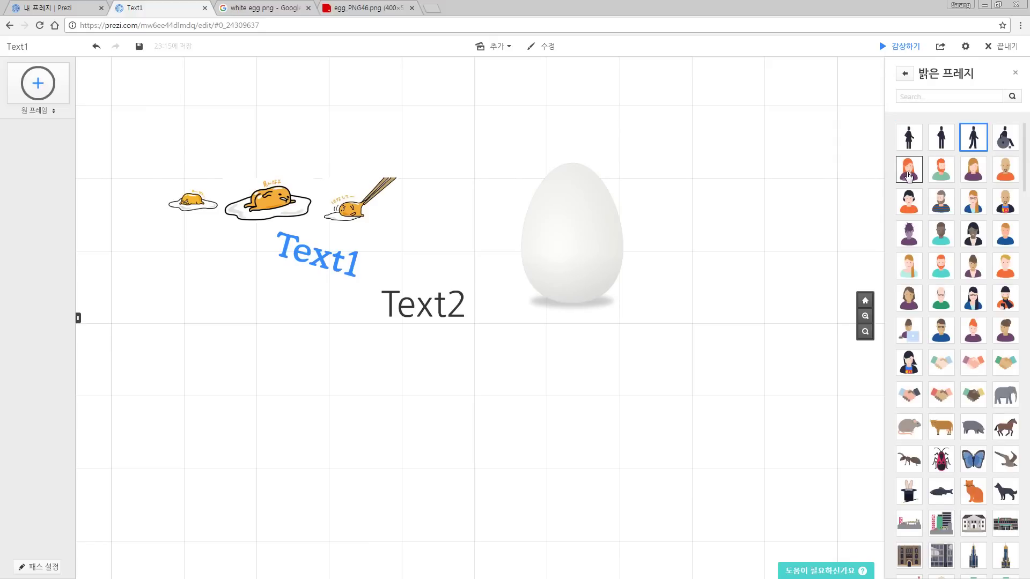
left_click(908, 175)
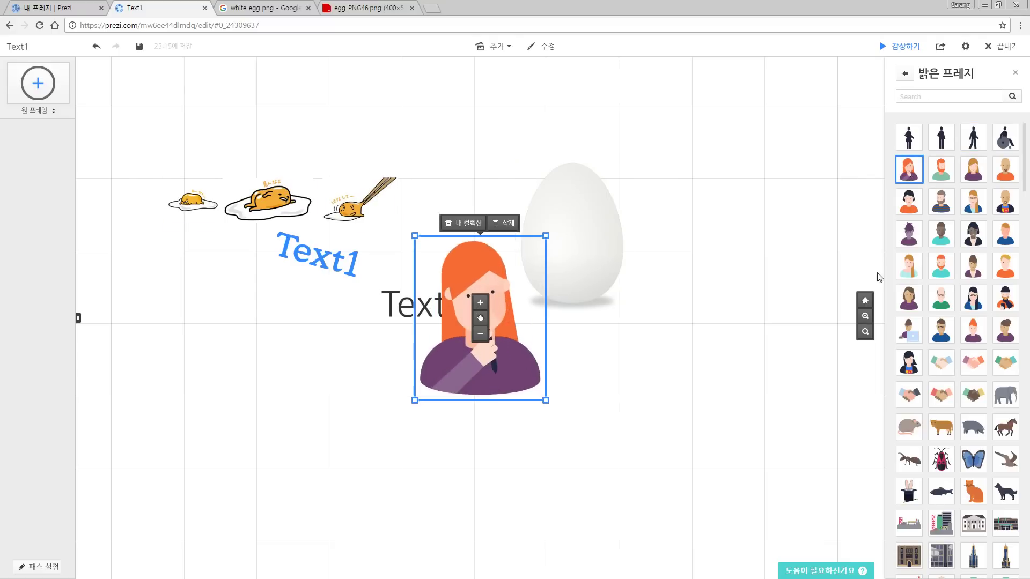
left_click_drag(941, 202, 721, 372)
left_click_drag(747, 227, 730, 228)
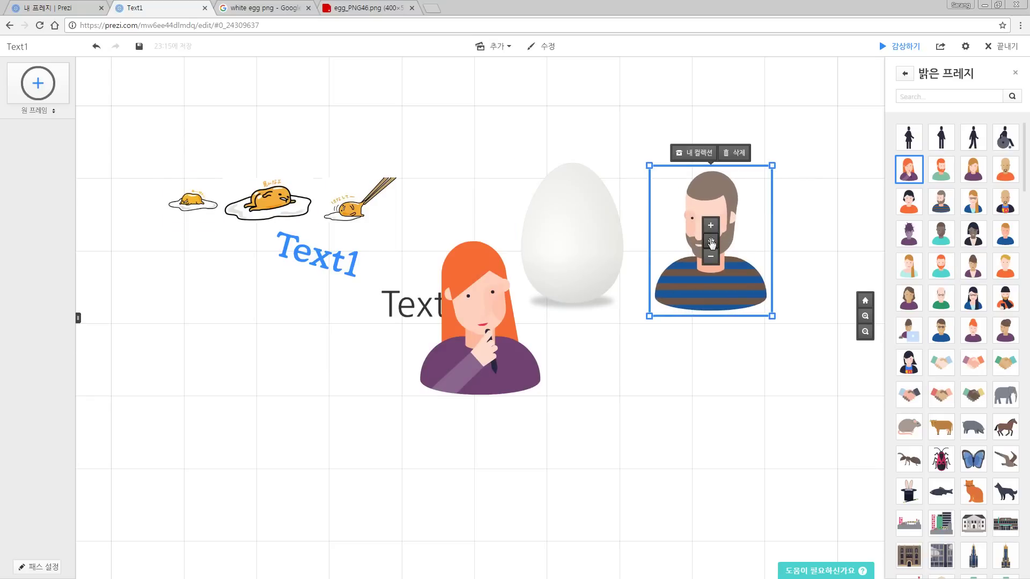
Move the bearded man symbol so it overlaps the lower right of the white egg.
left_click_drag(711, 243, 604, 263)
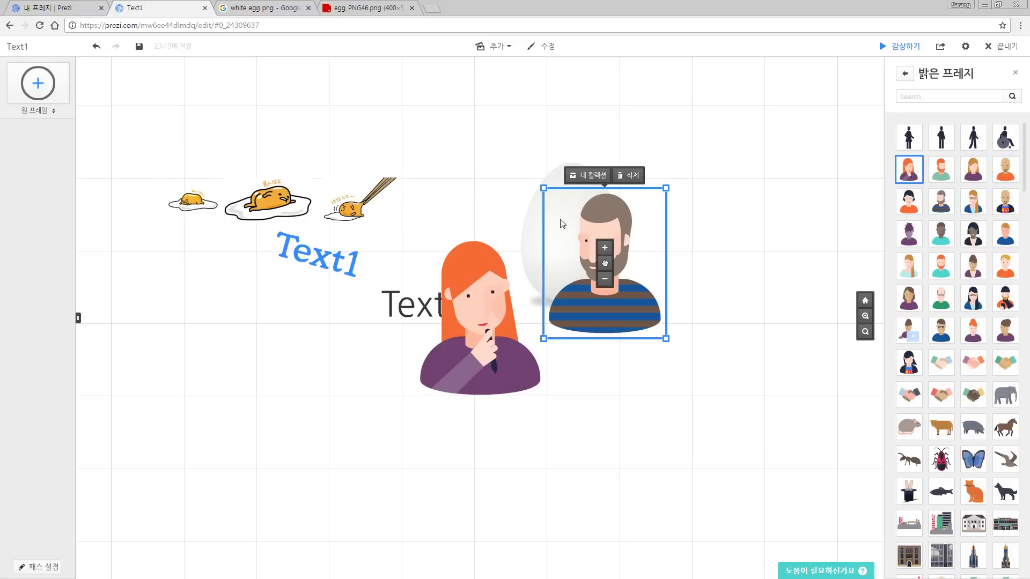
left_click(719, 213)
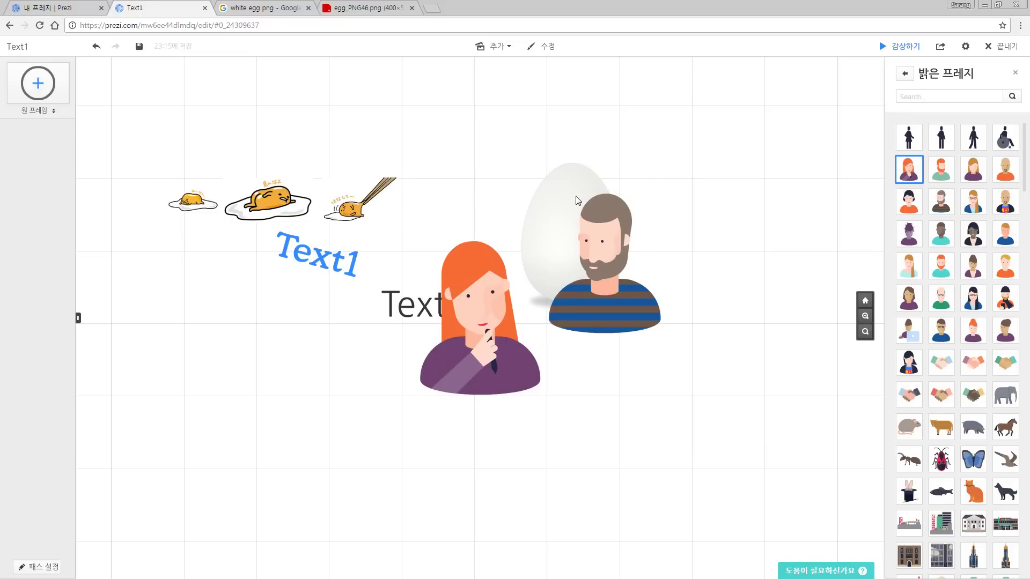
mouse_move(608, 272)
left_mouse_down()
mouse_move(606, 283)
mouse_move(599, 278)
left_mouse_up()
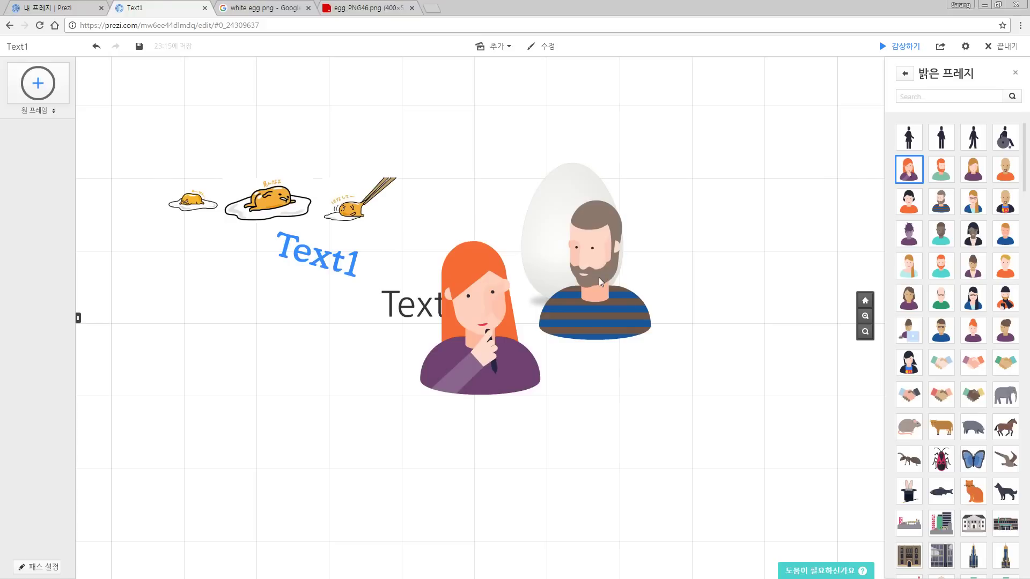
Draw a large blue rectangle below Text1 and shift it slightly up and to the left.
key("s")
key("s")
key("s")
mouse_move(186, 322)
left_mouse_down()
mouse_move(330, 474)
mouse_move(391, 450)
mouse_move(407, 468)
mouse_move(397, 466)
left_mouse_up()
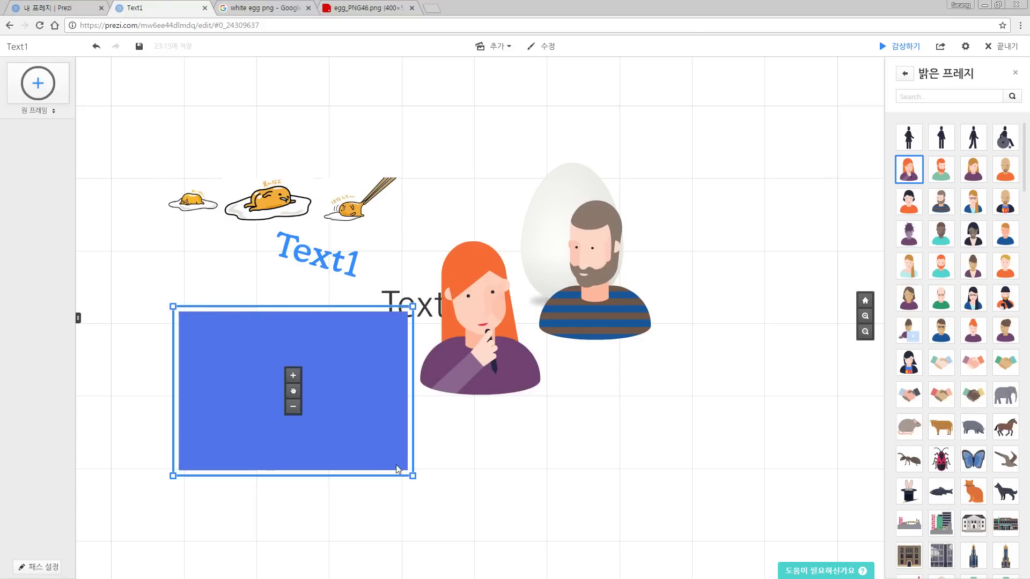
left_click_drag(353, 415, 312, 394)
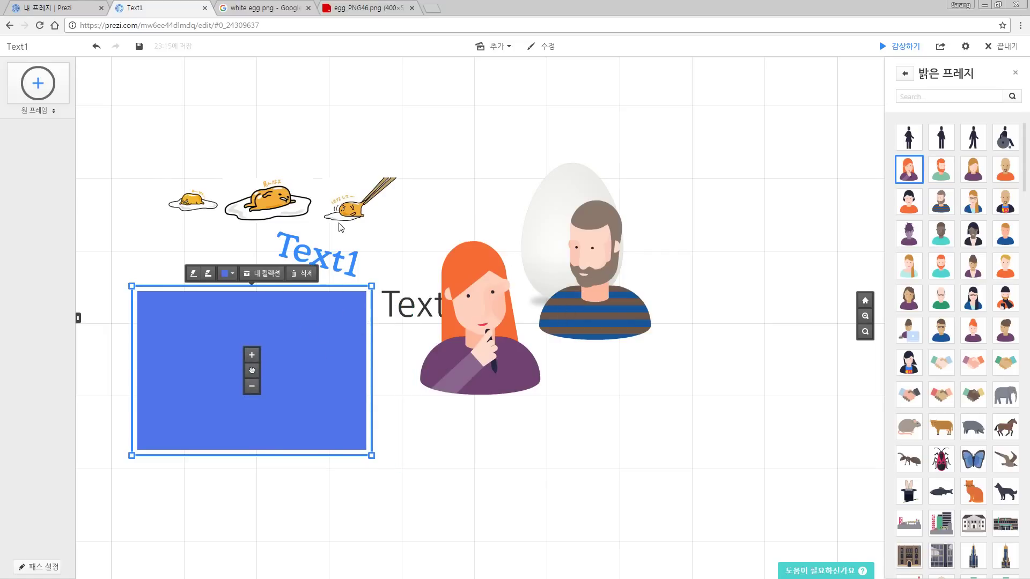
Bring the middle yolk-character image to the very front and move it onto the blue rectangle.
left_click(288, 209)
right_click(276, 200)
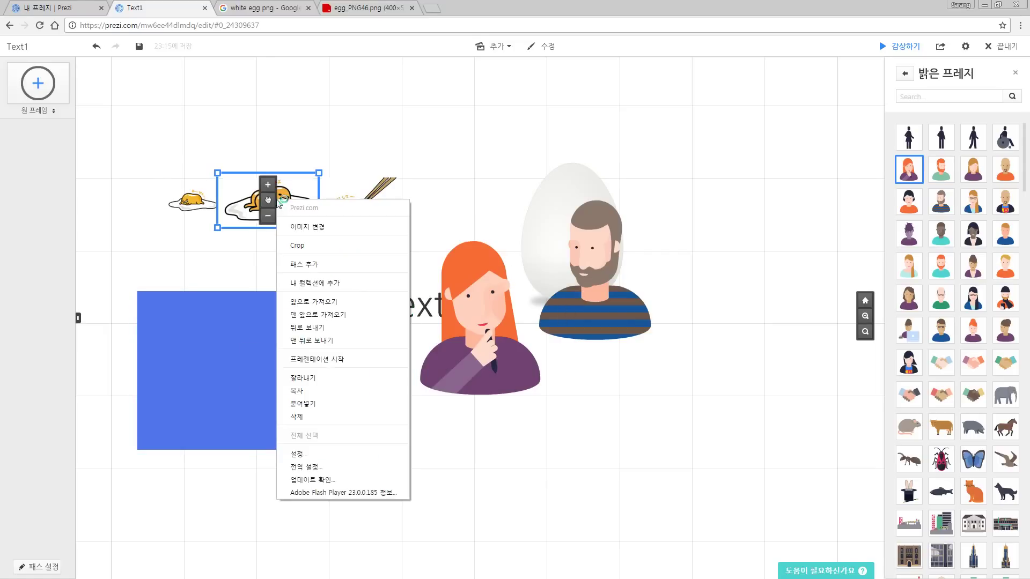
left_click(337, 317)
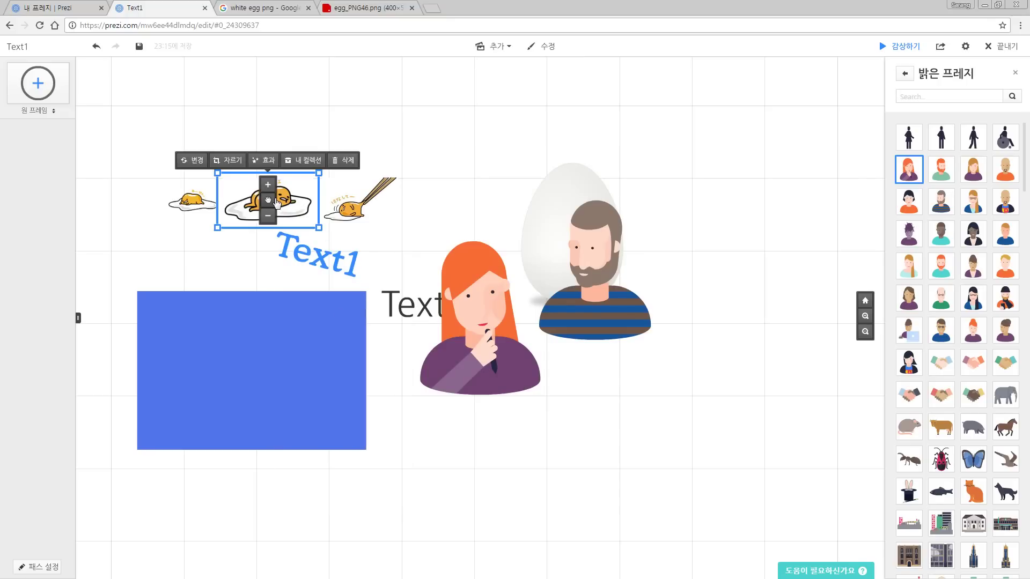
left_click_drag(273, 202, 181, 371)
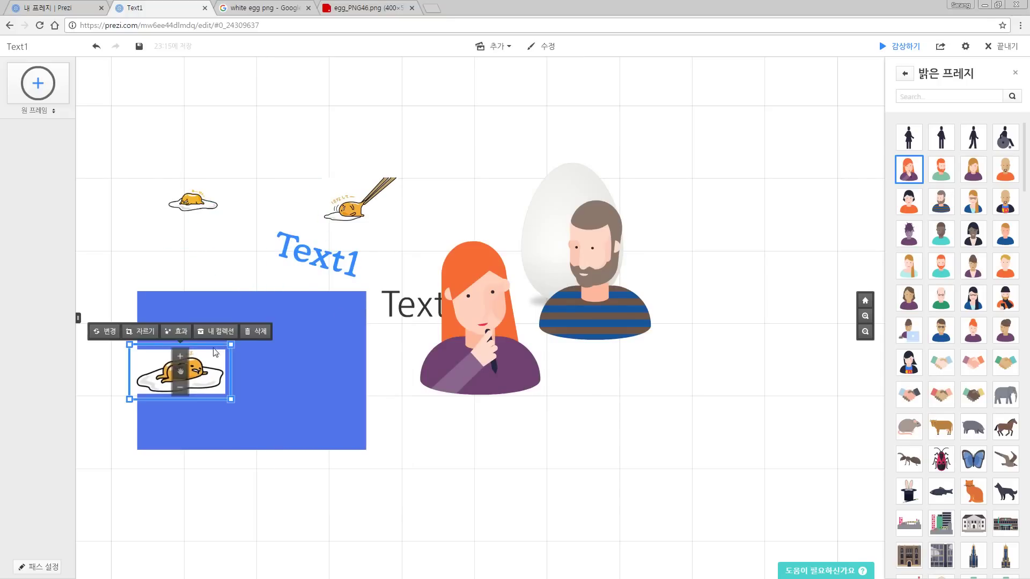
Enlarge the yolk-character image and place it behind the blue rectangle, over the rectangle's upper-left corner.
left_click_drag(229, 345, 261, 326)
left_click_drag(247, 416, 232, 350)
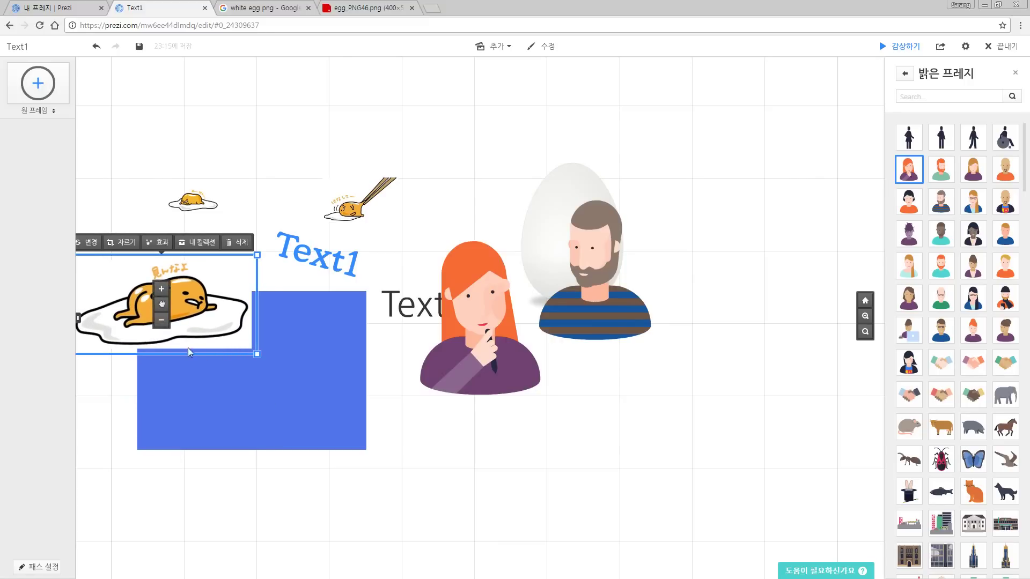
left_click(294, 327)
left_click_drag(182, 311, 266, 371)
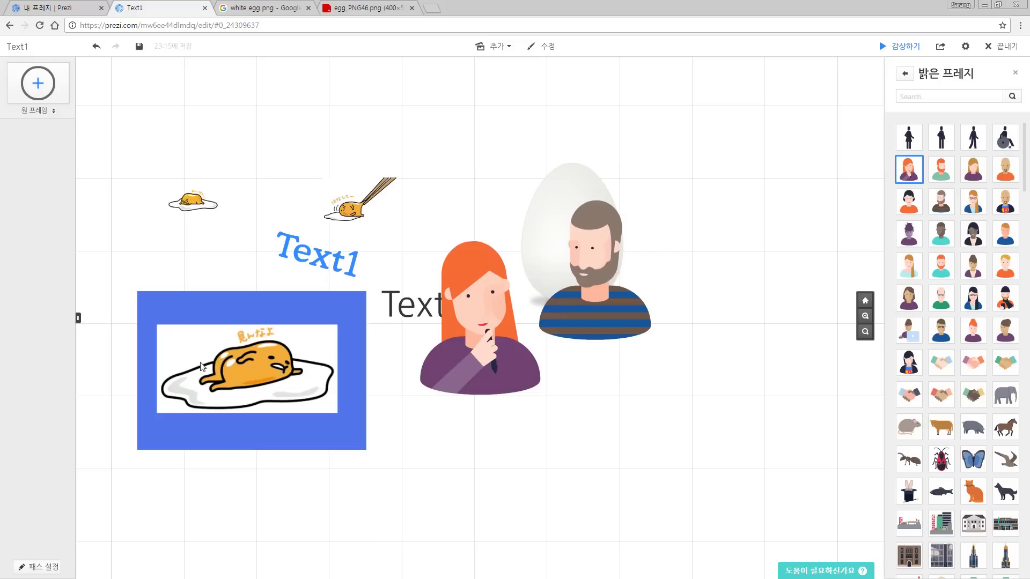
left_click_drag(253, 369, 194, 274)
Bring the bearded man symbol to the very front, try it on the blue rectangle, and place it below the white egg.
left_click_drag(586, 327, 378, 475)
right_click(376, 471)
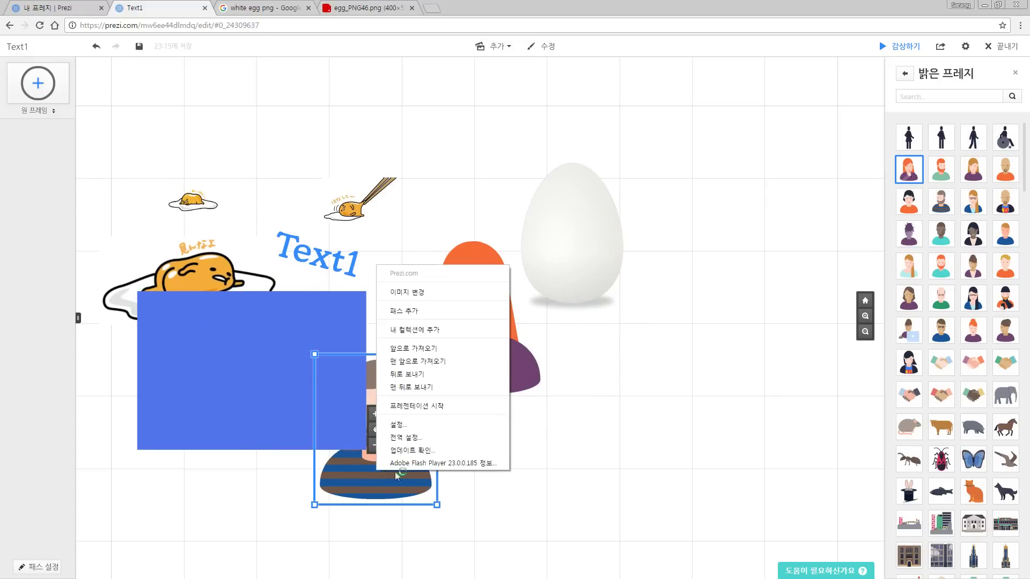
left_click(382, 363)
left_click_drag(378, 437, 308, 378)
left_click(445, 460)
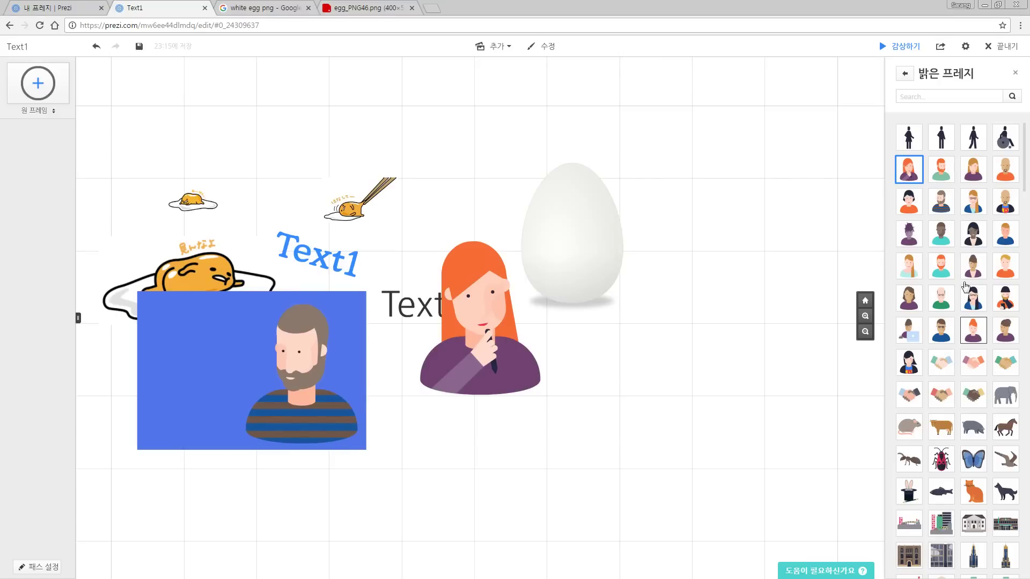
left_click_drag(335, 372, 517, 333)
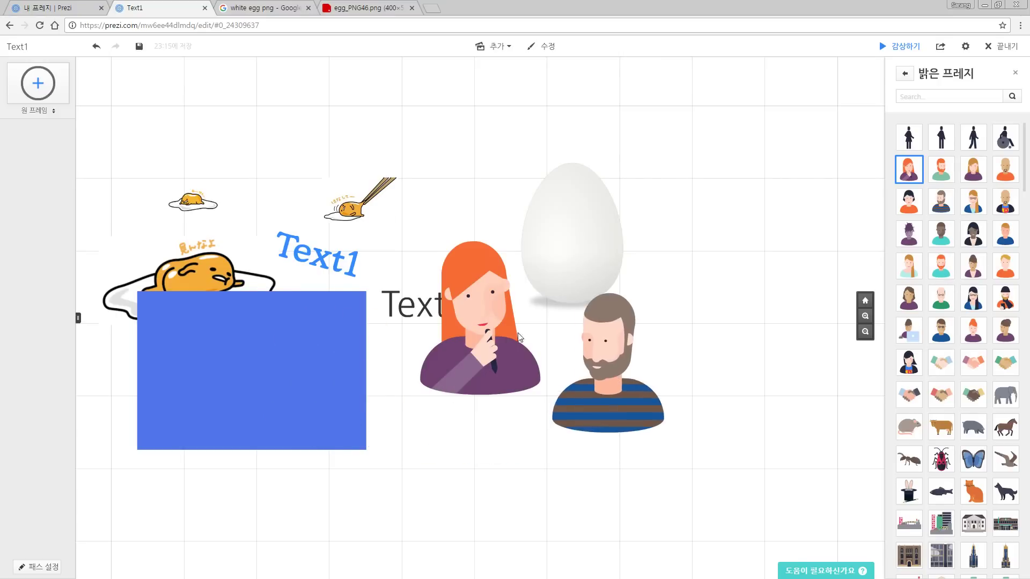
Close the egg_PNG46.png tab and run a Google image search for "egg".
left_click(363, 6)
left_click(412, 8)
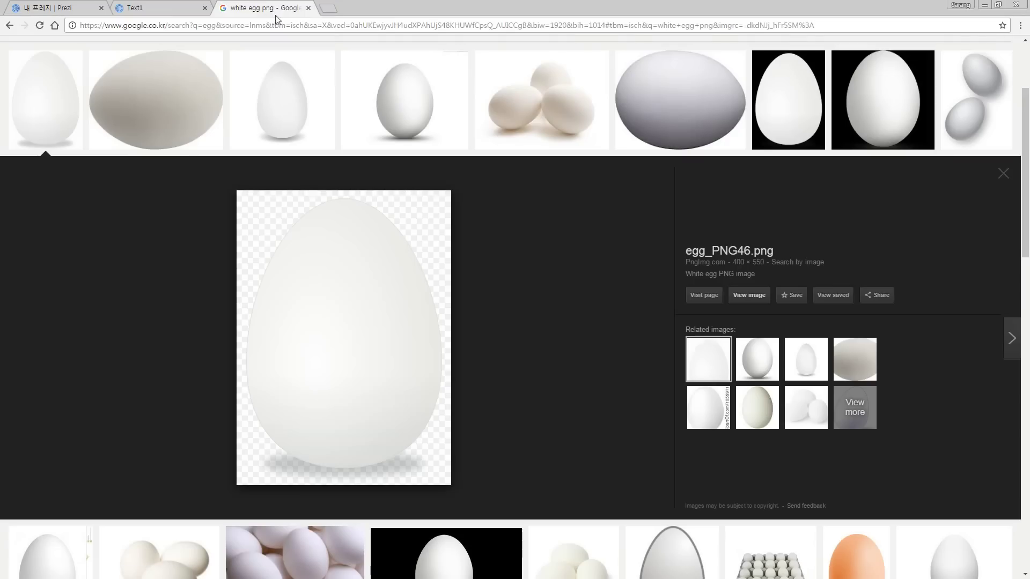
scroll(442, 143, "up", 3)
left_click_drag(96, 50, 23, 33)
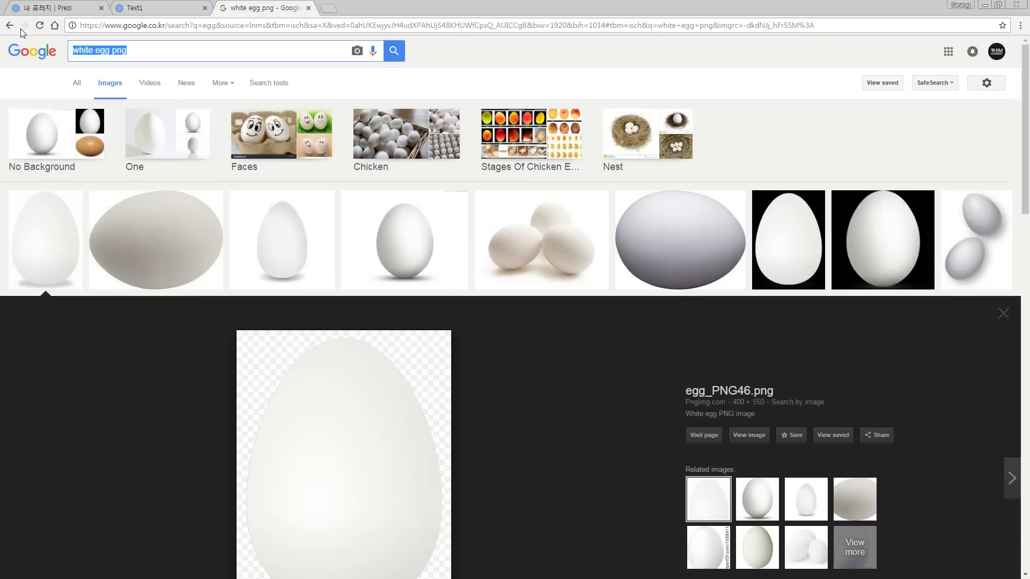
type("egg")
key("Return")
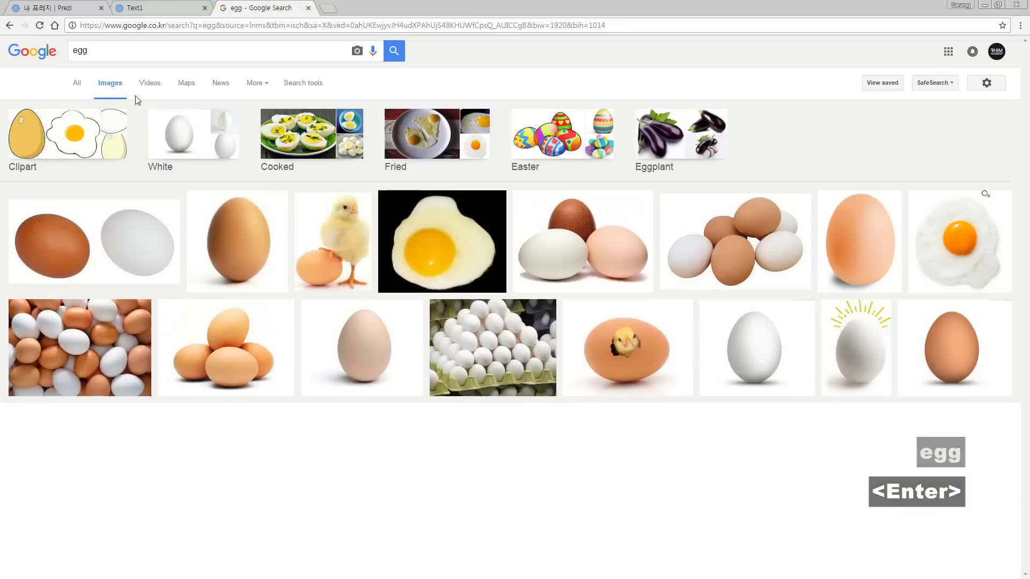
Filter the egg image results by color to show only transparent images.
left_click(314, 88)
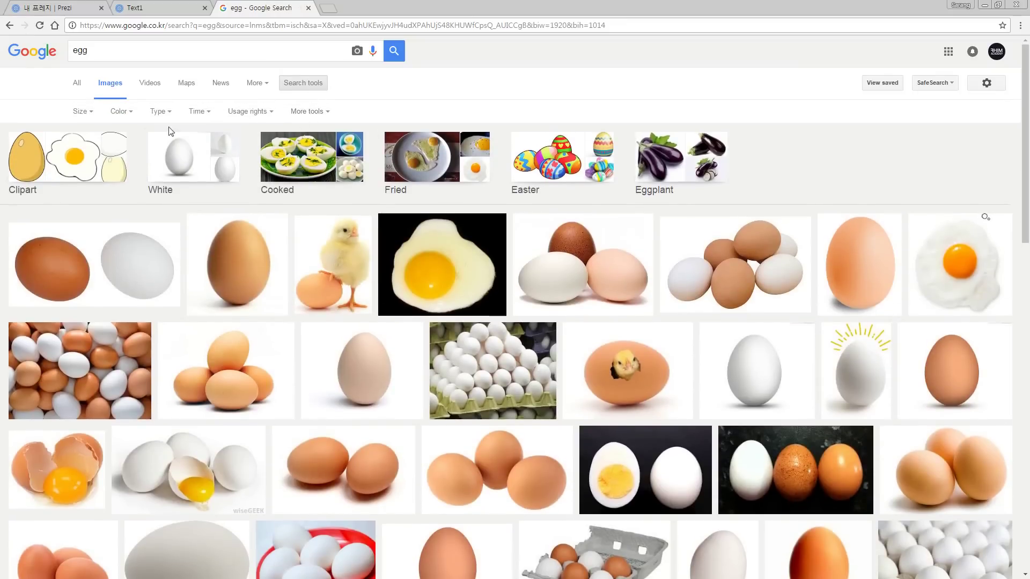
left_click(122, 113)
left_click(123, 174)
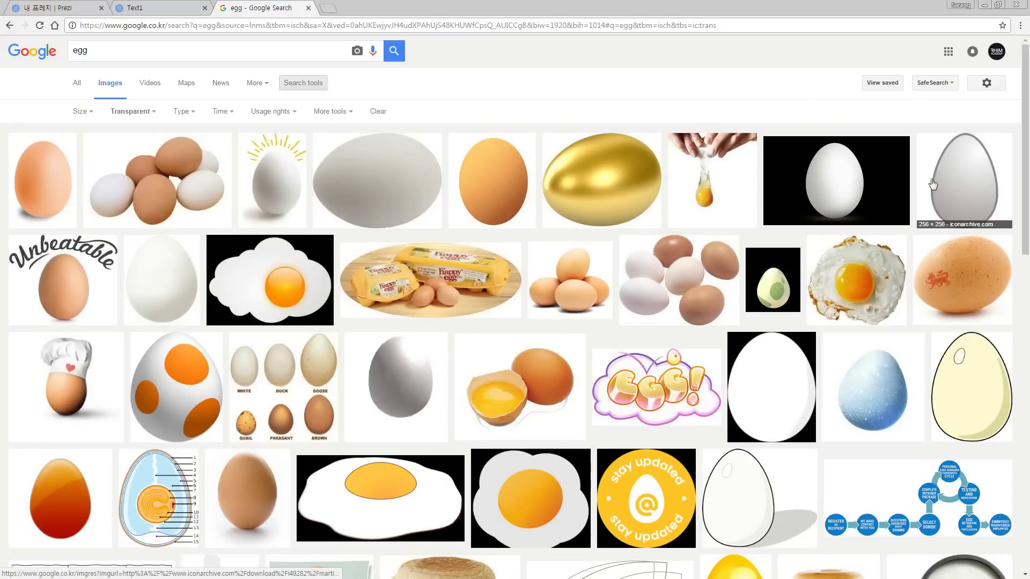
Browse the transparent egg results and preview the "Liquid Egg" image of hands cracking an egg.
scroll(559, 421, "down", 2)
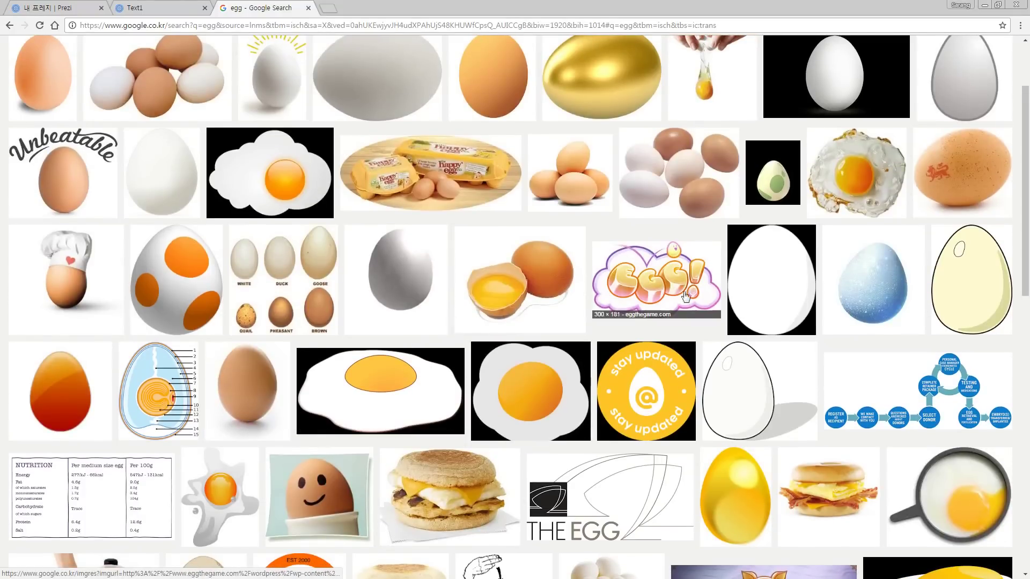
scroll(749, 301, "up", 2)
scroll(749, 300, "up", 1)
left_click(712, 155)
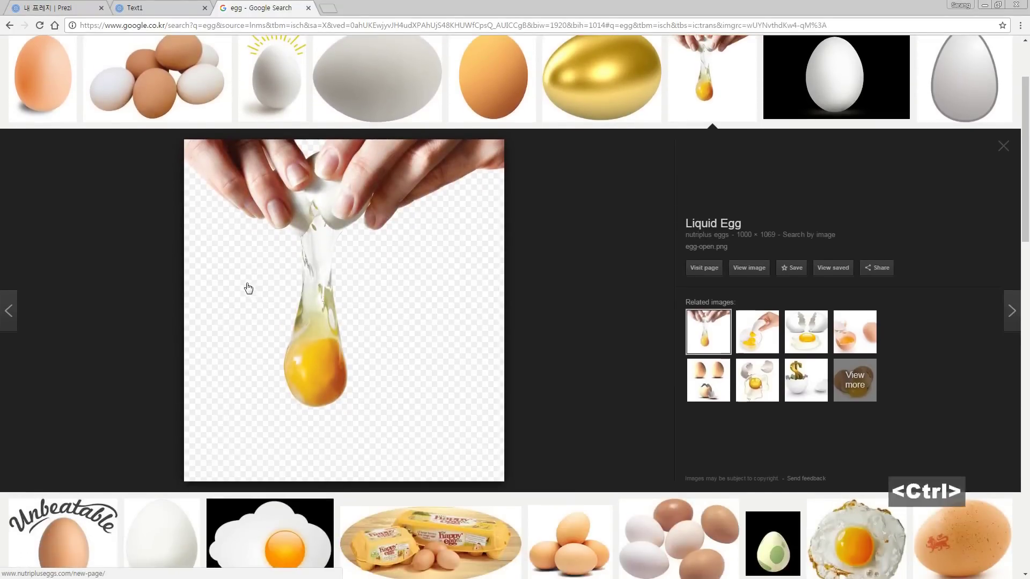
key("ctrl+1")
left_click(246, 278)
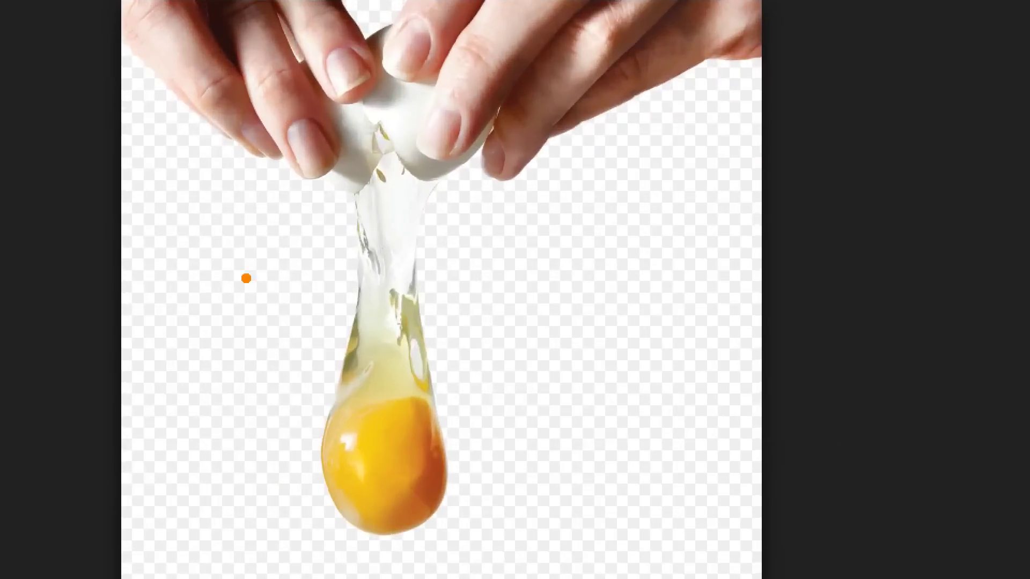
left_click_drag(123, 199, 231, 215)
left_click_drag(139, 238, 225, 249)
left_click_drag(146, 275, 222, 288)
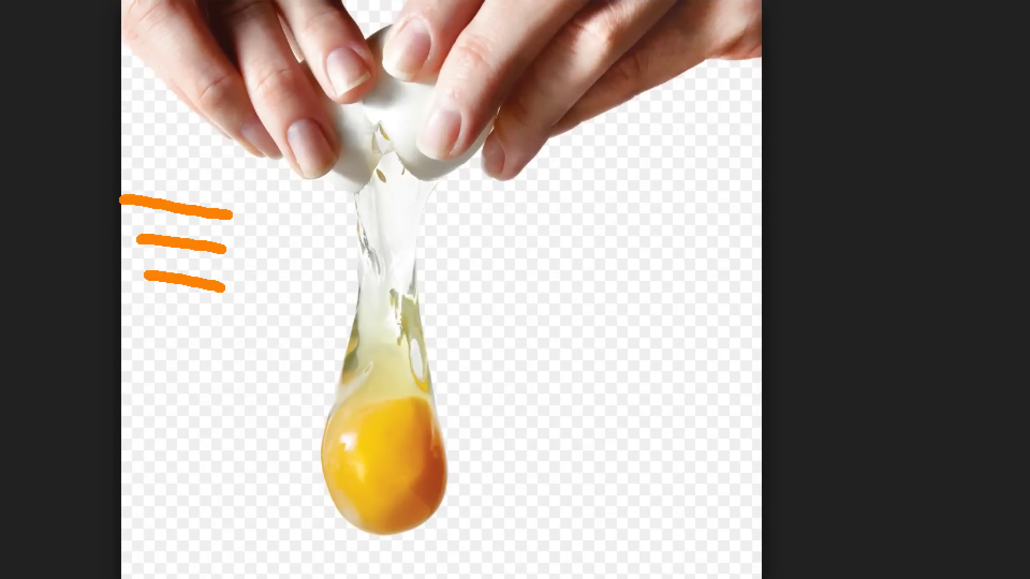
left_click_drag(181, 183, 163, 322)
left_click_drag(215, 191, 209, 319)
left_click_drag(256, 191, 257, 309)
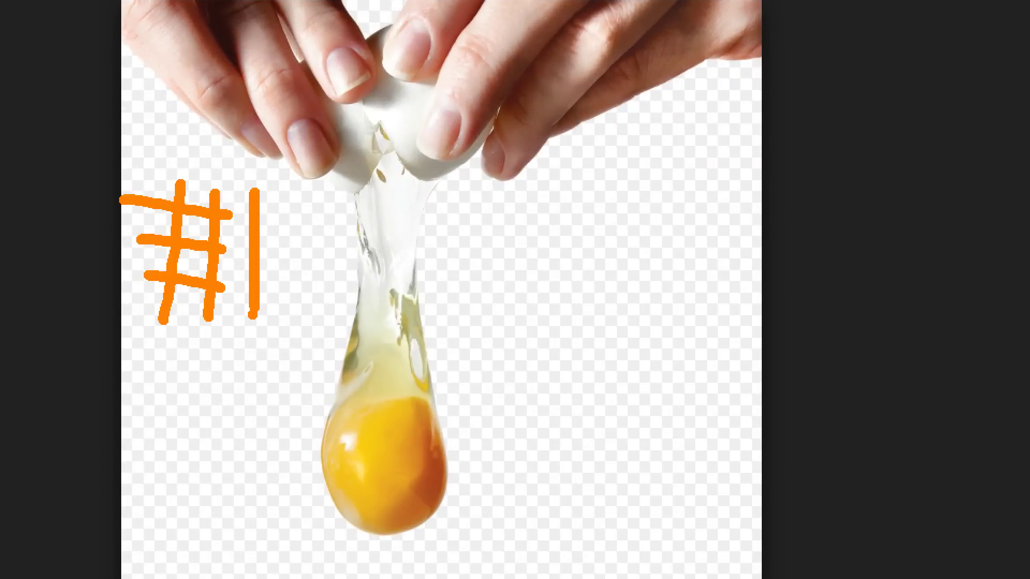
key("Escape")
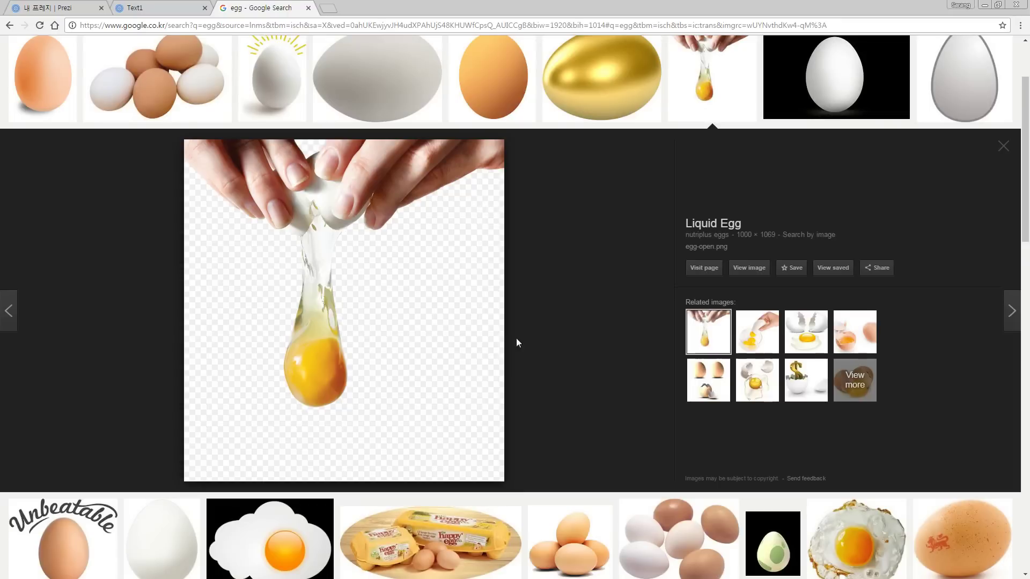
Open the full-size egg-open.png, copy the image, and paste it into the Text1 prezi.
left_click(753, 267)
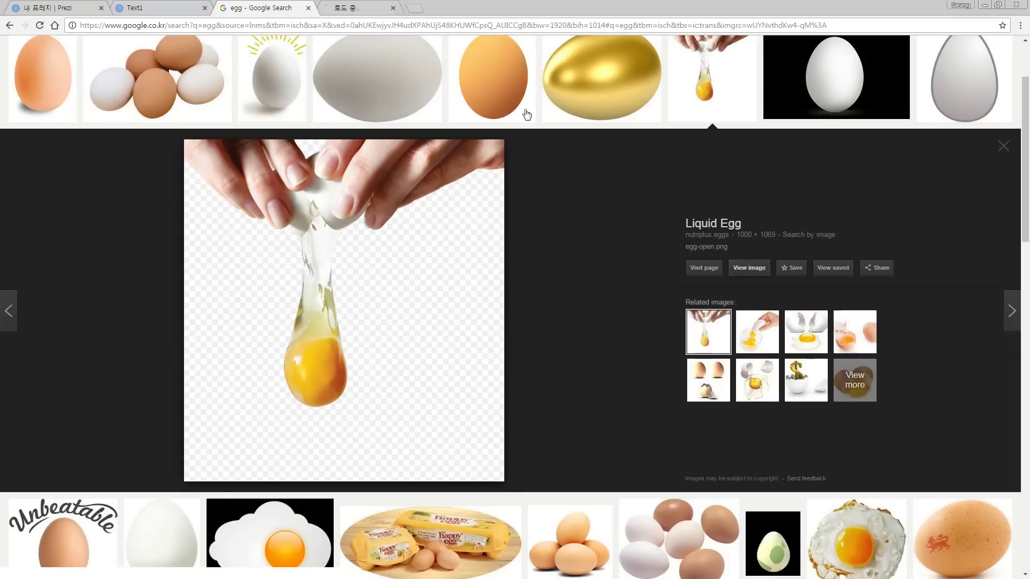
left_click(395, 12)
right_click(264, 132)
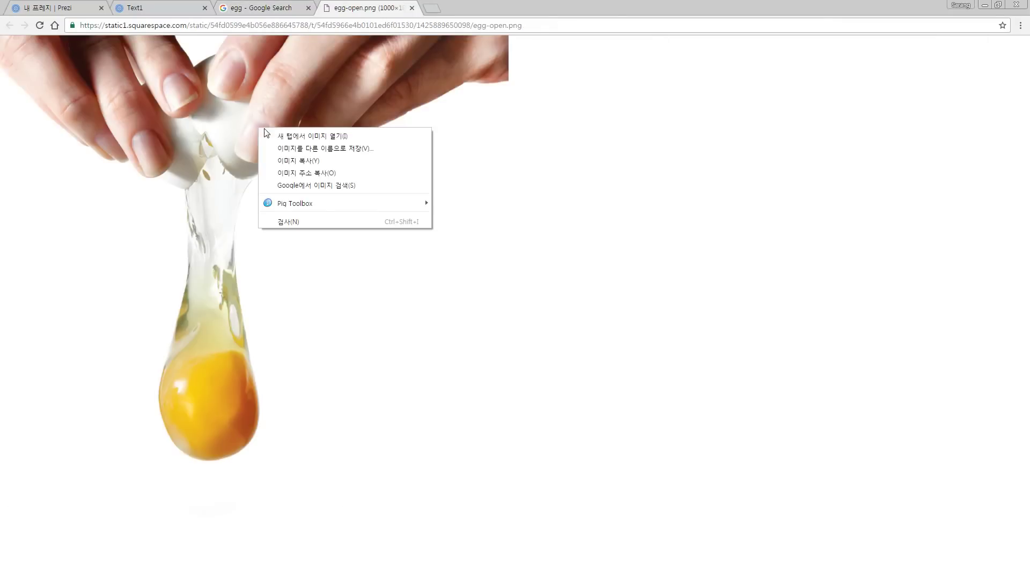
left_click(284, 161)
left_click(161, 7)
key("ctrl+v")
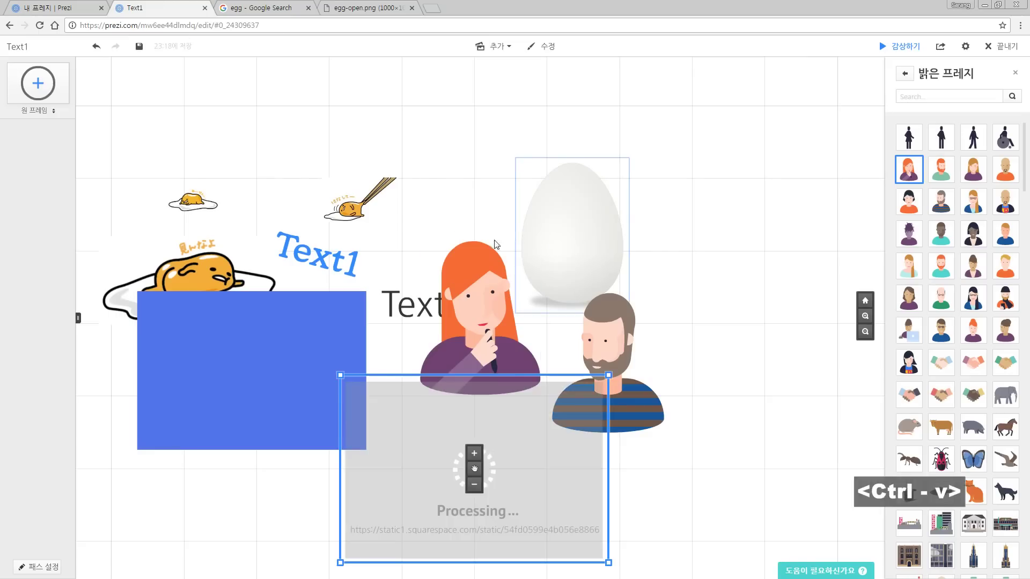
Resize the pasted cracked-egg image to the blue rectangle's width and place it over the rectangle with the upper edges aligned.
left_click_drag(460, 445, 447, 435)
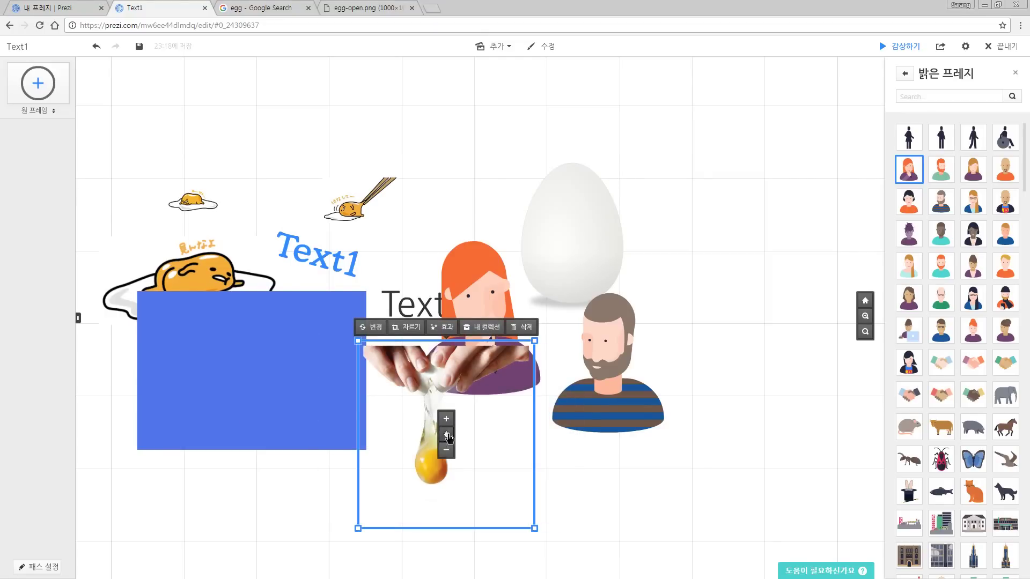
left_click_drag(445, 434, 492, 333)
left_click_drag(583, 237, 618, 200)
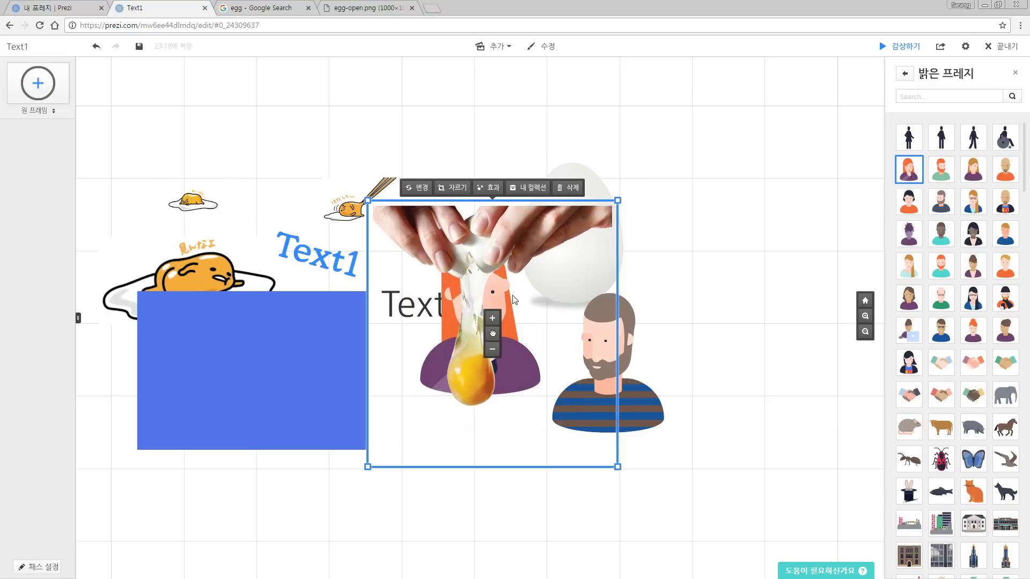
left_click_drag(495, 334, 252, 423)
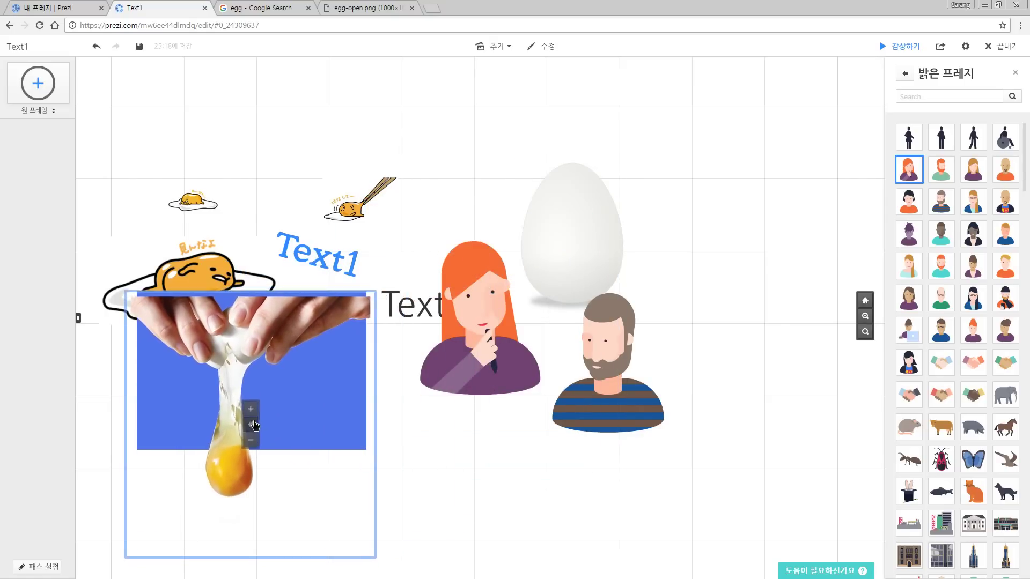
left_click_drag(377, 290, 339, 337)
left_click_drag(250, 425, 251, 412)
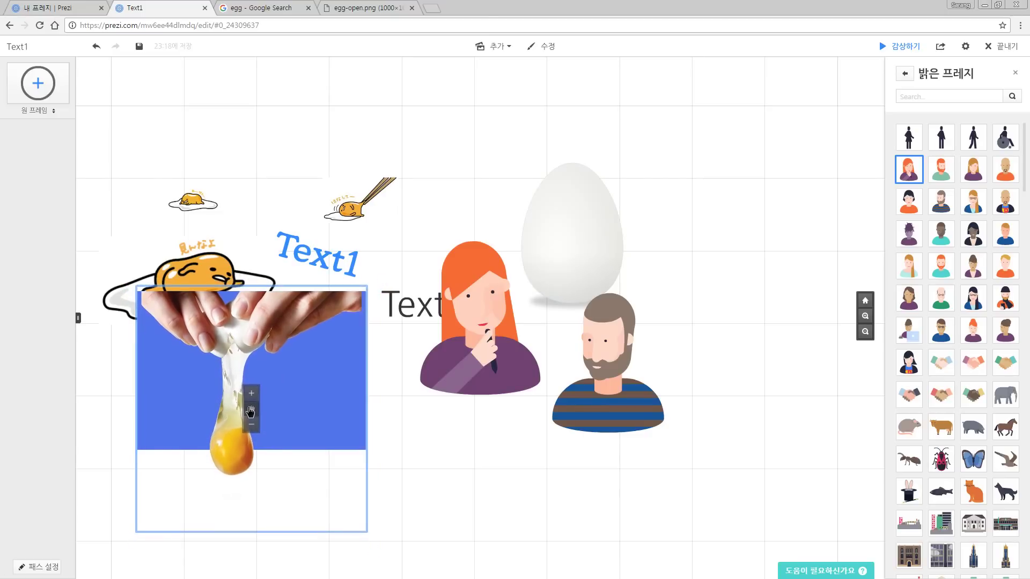
left_click(386, 443)
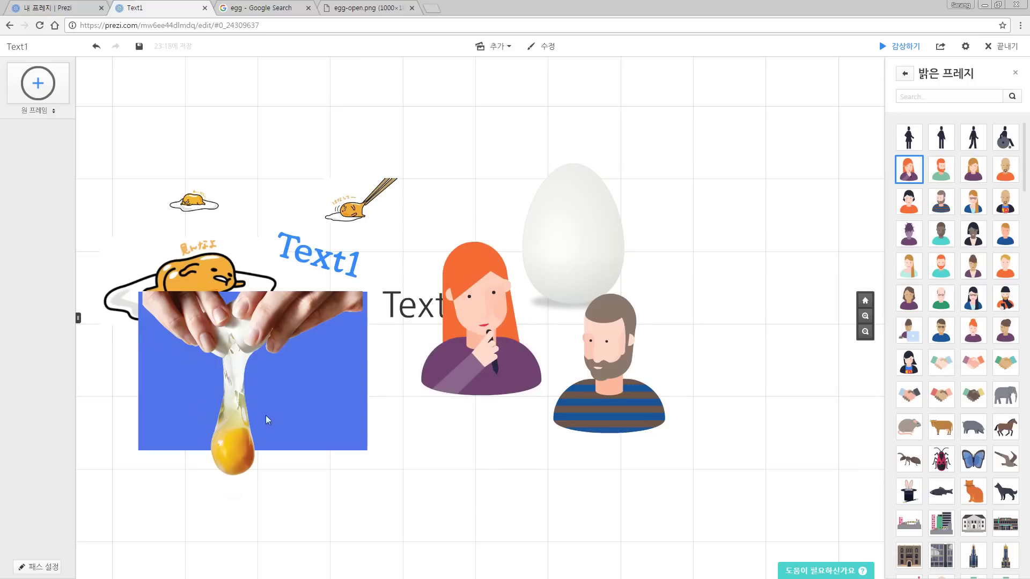
Bring the red-haired woman symbol in front of the cracked-egg image and place it over the blue rectangle's right edge.
left_click_drag(494, 333, 430, 393)
right_click(429, 397)
left_click(461, 279)
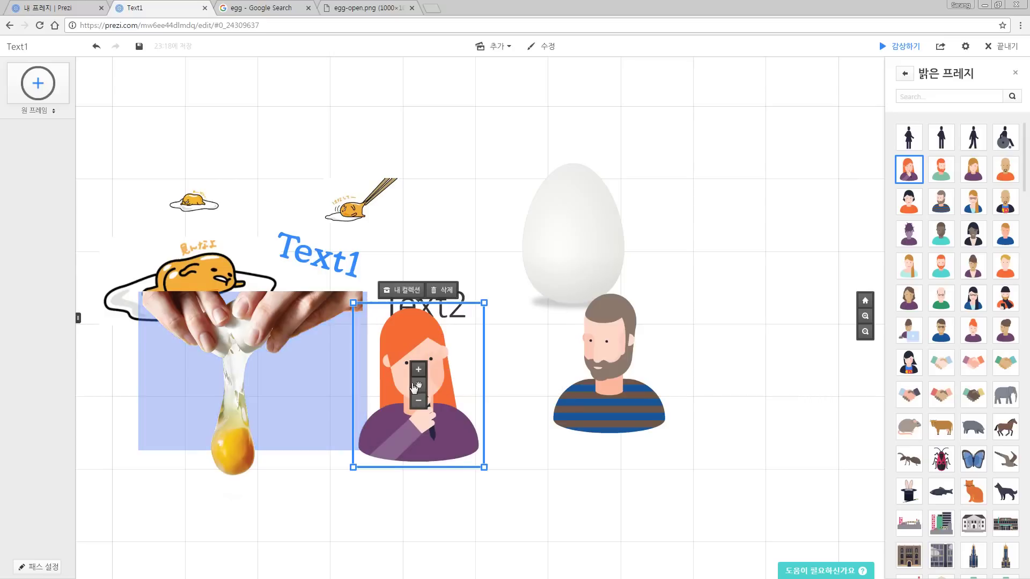
left_click_drag(352, 393, 261, 387)
left_click(488, 455)
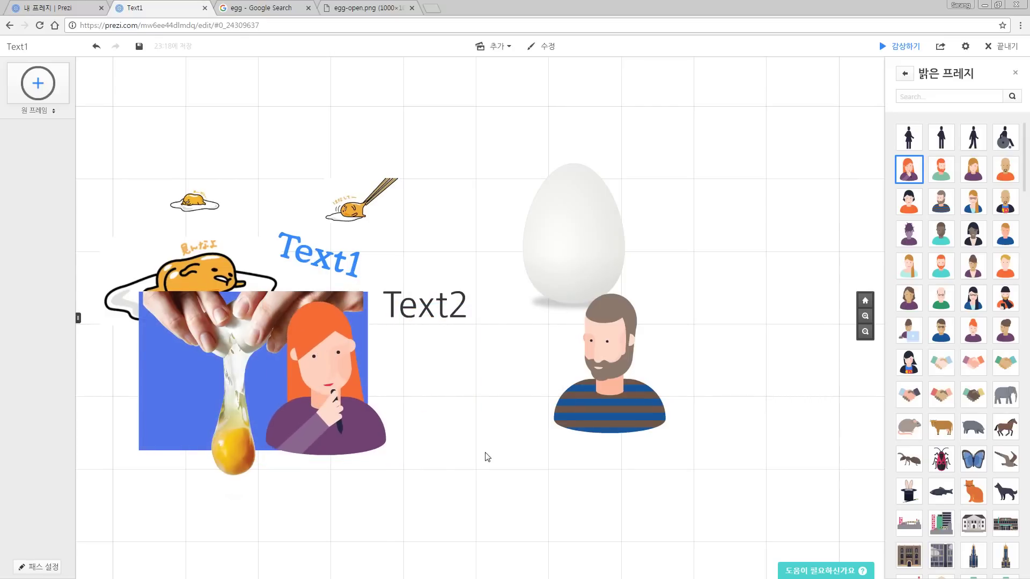
left_click(496, 47)
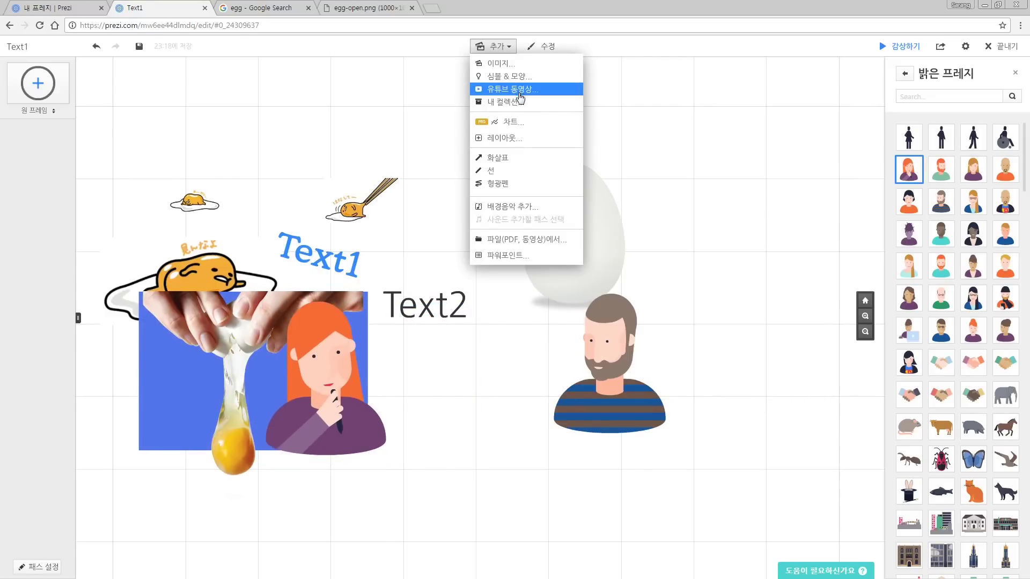
left_click(521, 92)
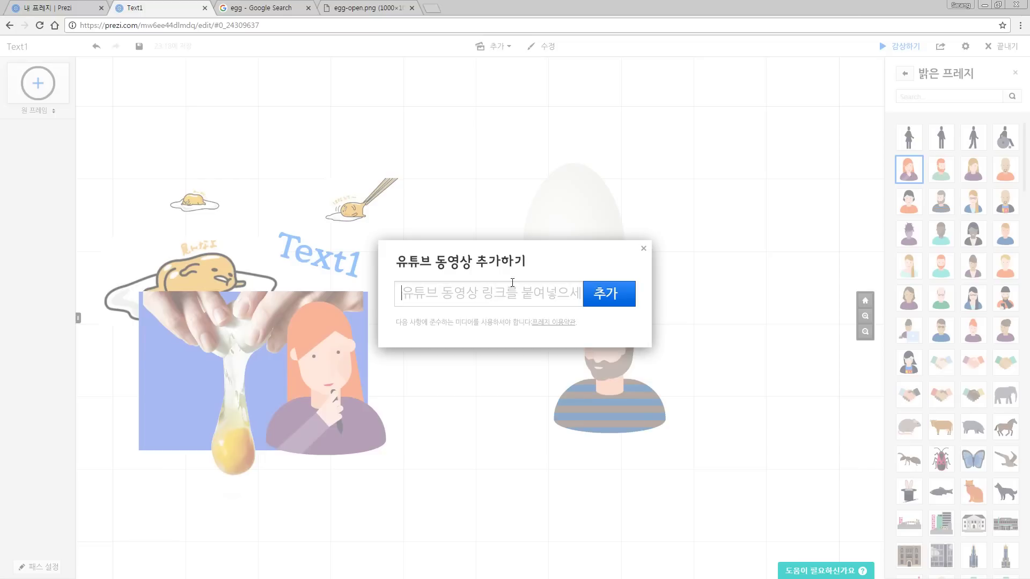
key("ctrl+v")
left_click(645, 252)
left_click_drag(447, 351, 470, 338)
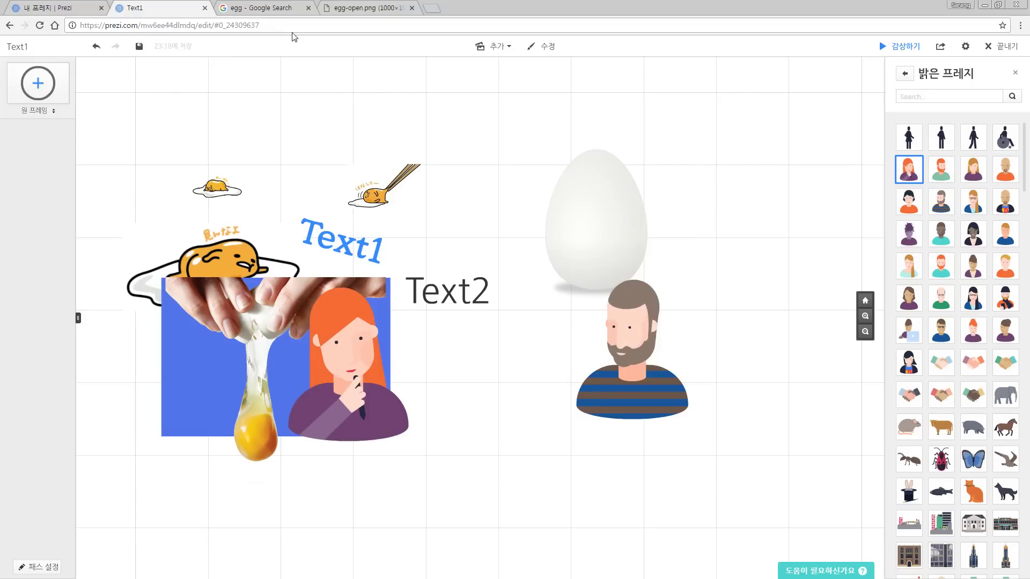
Insert a horizontal arrow pointing right in the empty space above the yolk-character images.
left_click(495, 46)
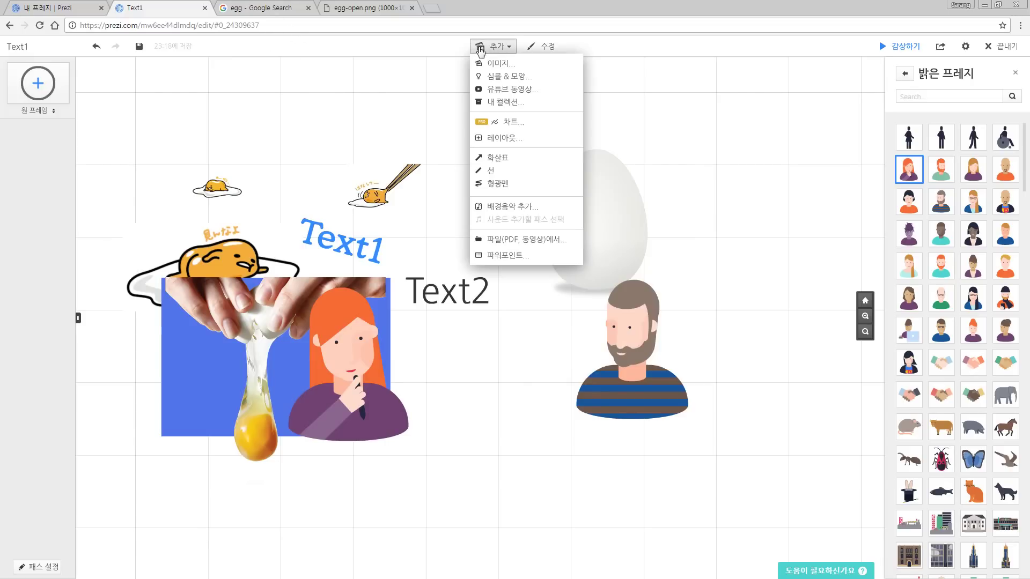
left_click(507, 158)
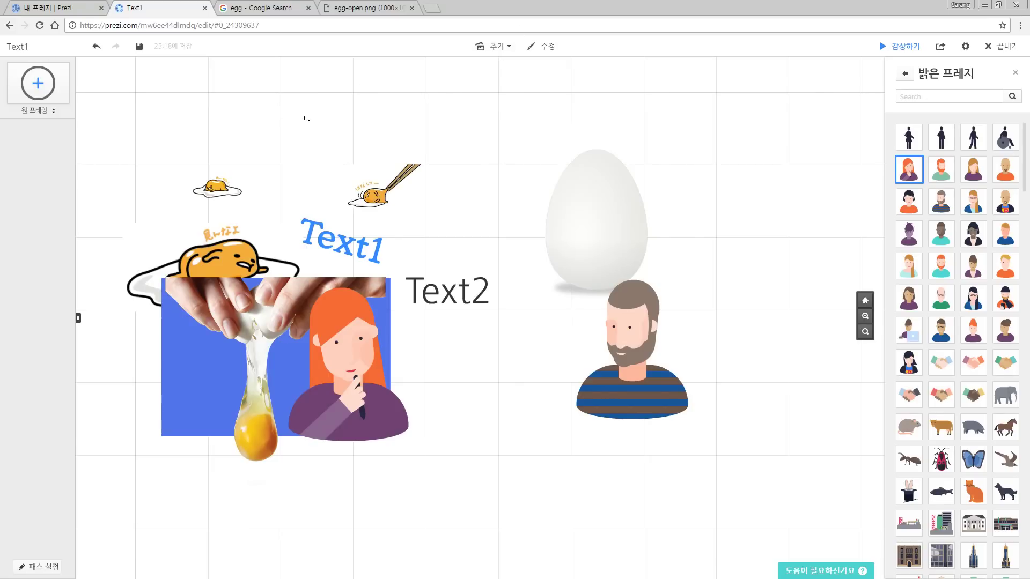
mouse_move(265, 113)
left_mouse_down()
mouse_move(290, 140)
mouse_move(352, 103)
mouse_move(542, 111)
left_mouse_up()
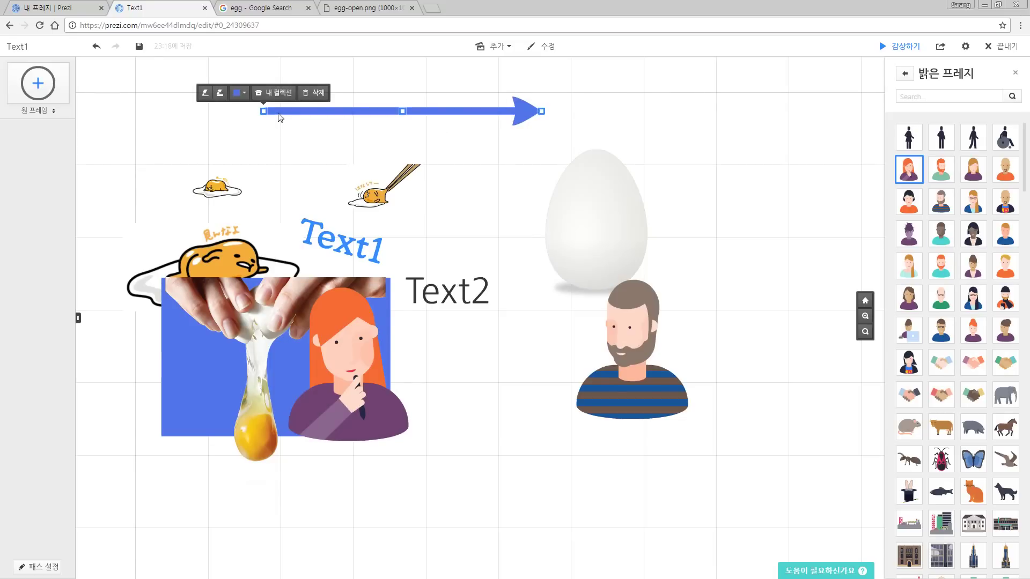
Thicken the new arrow and recolor it with the red theme color.
left_click(221, 97)
left_click(221, 96)
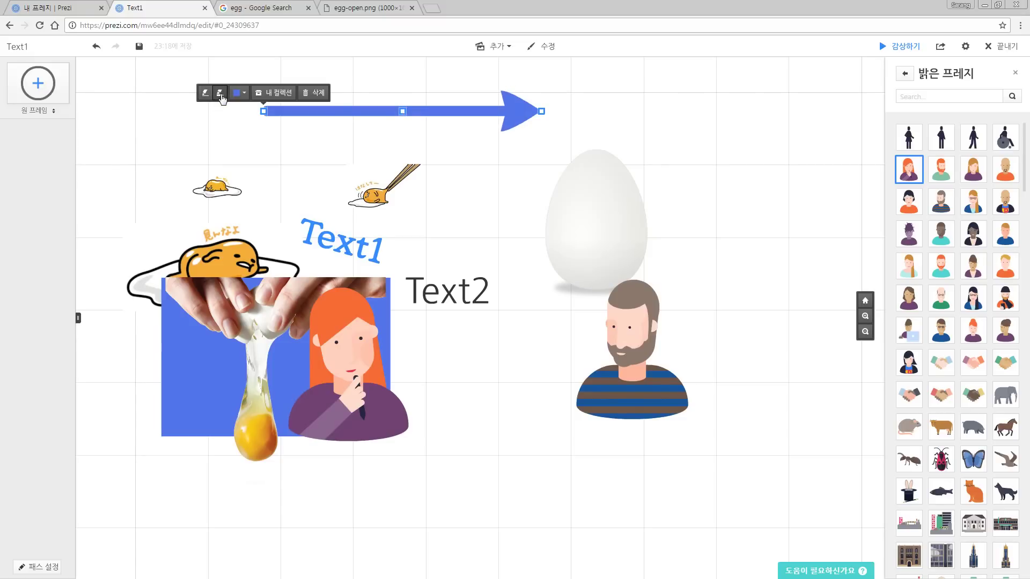
left_click(207, 95)
left_click(239, 93)
left_click(272, 103)
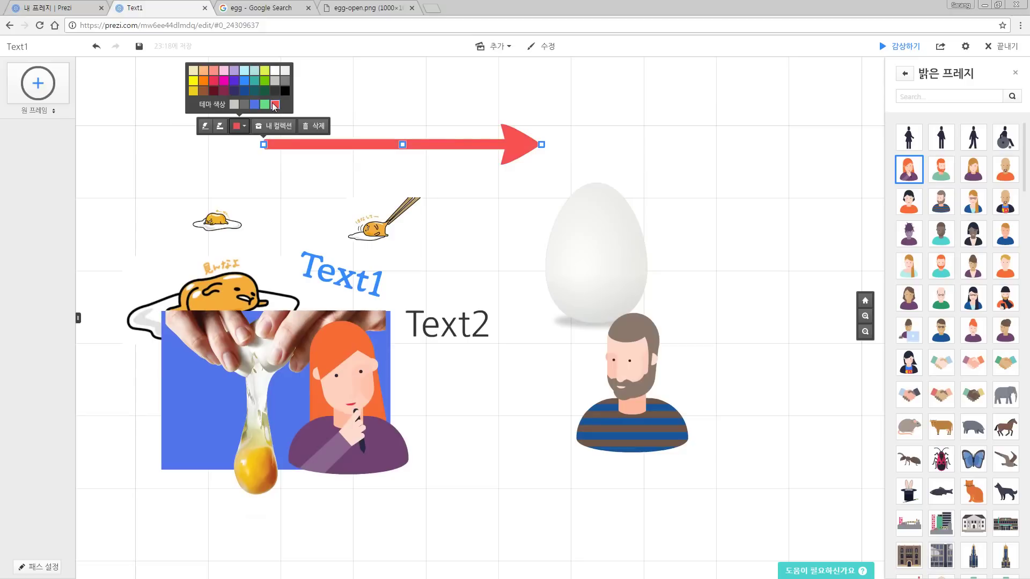
left_click(400, 186)
Move the red arrow's endpoints to make it shorter and horizontal, and bend its middle upward into an arc.
left_click(397, 148)
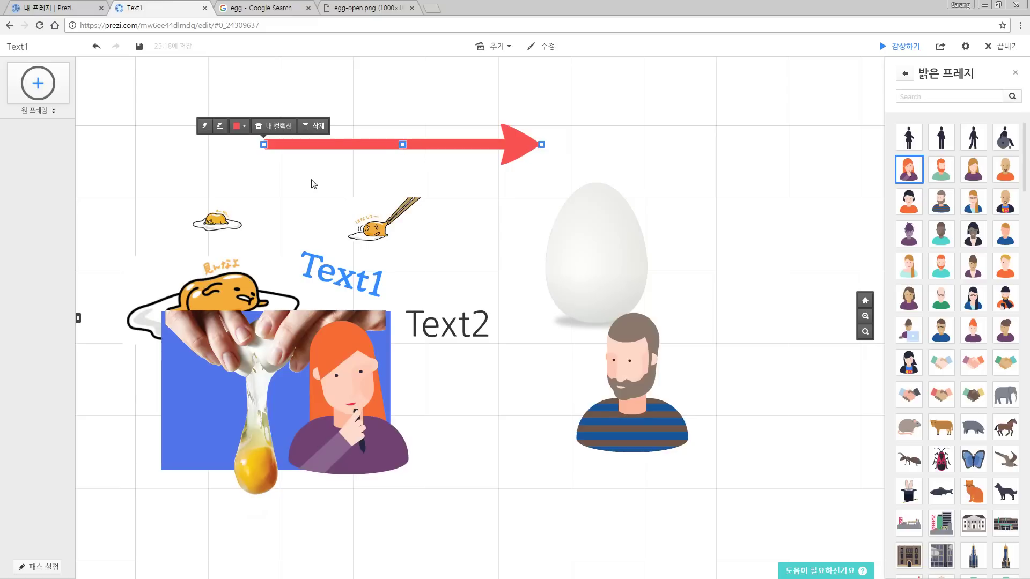
left_click_drag(263, 144, 306, 215)
left_click_drag(180, 238, 315, 100)
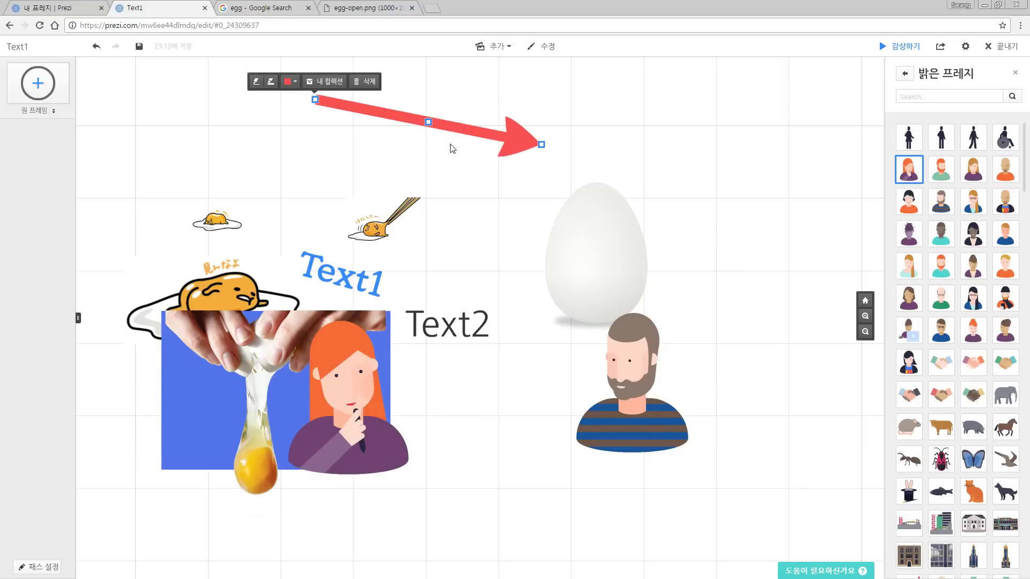
left_click_drag(541, 144, 457, 99)
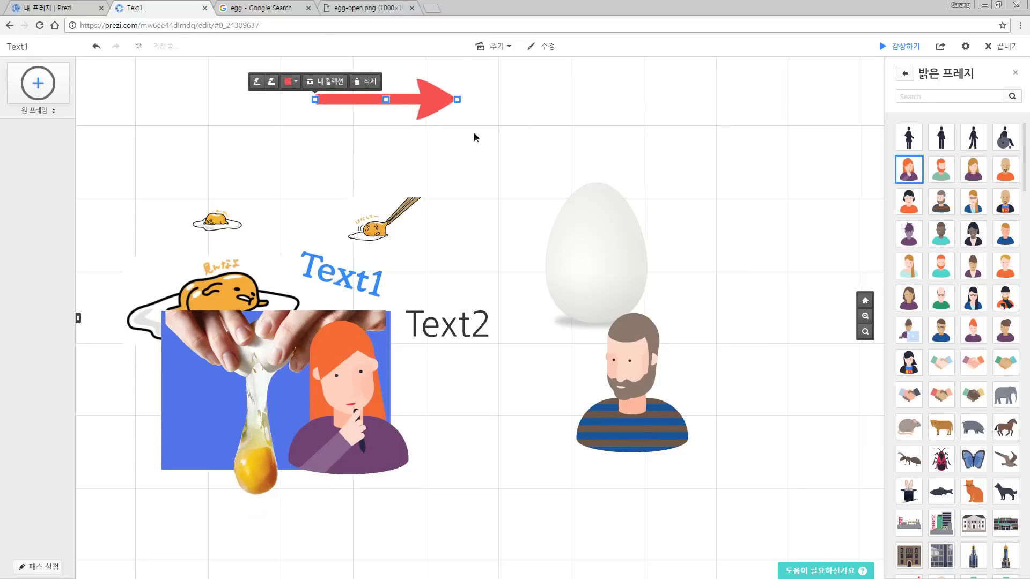
left_click_drag(476, 134, 483, 260)
left_click_drag(396, 226, 391, 170)
Insert a blue line to the right of the red arrow and bend its middle downward into a curve.
left_click(499, 46)
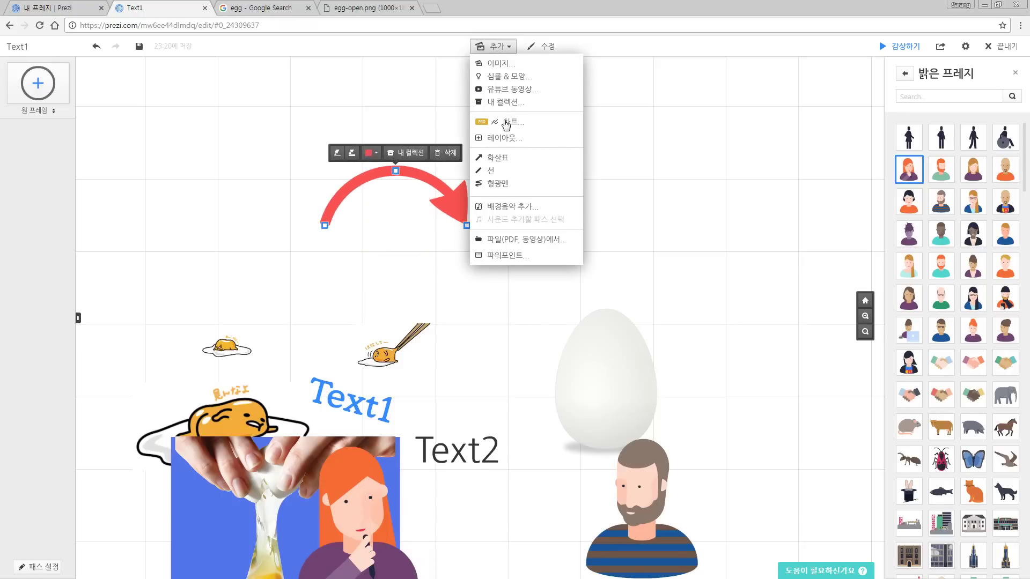
left_click(491, 170)
left_click_drag(501, 143, 692, 143)
mouse_move(501, 143)
left_mouse_down()
mouse_move(501, 170)
mouse_move(500, 138)
left_mouse_up()
left_click_drag(692, 143, 683, 147)
left_click_drag(591, 142, 565, 185)
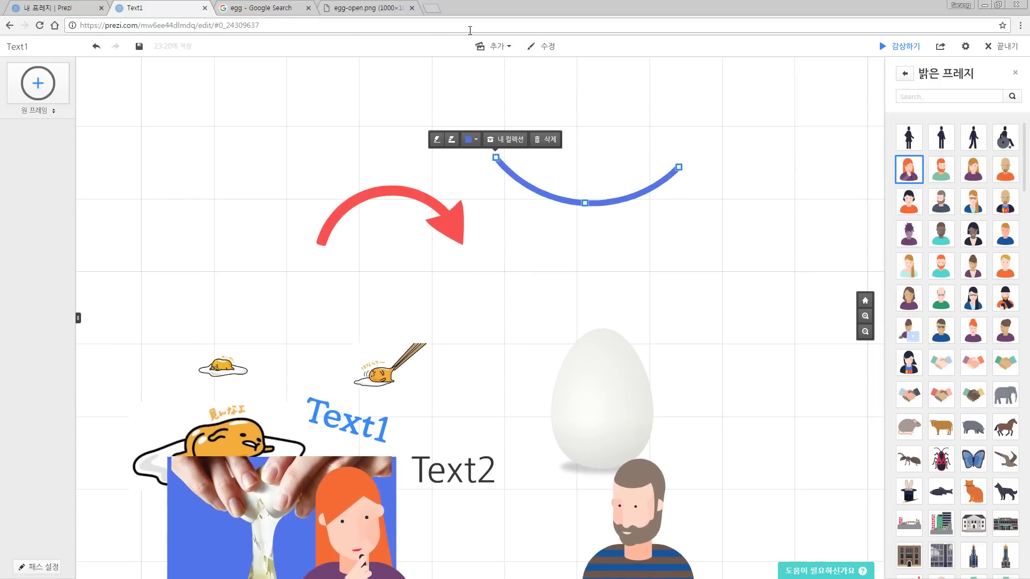
Draw a wavy highlighter stroke rising from below the red arrow across the left part of the blue curve.
left_click(494, 46)
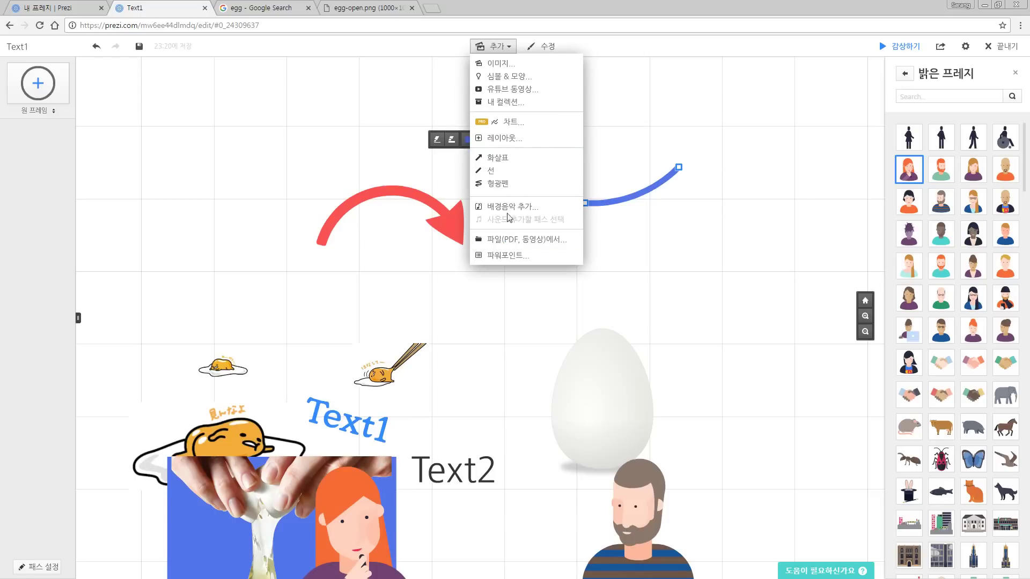
left_click(509, 184)
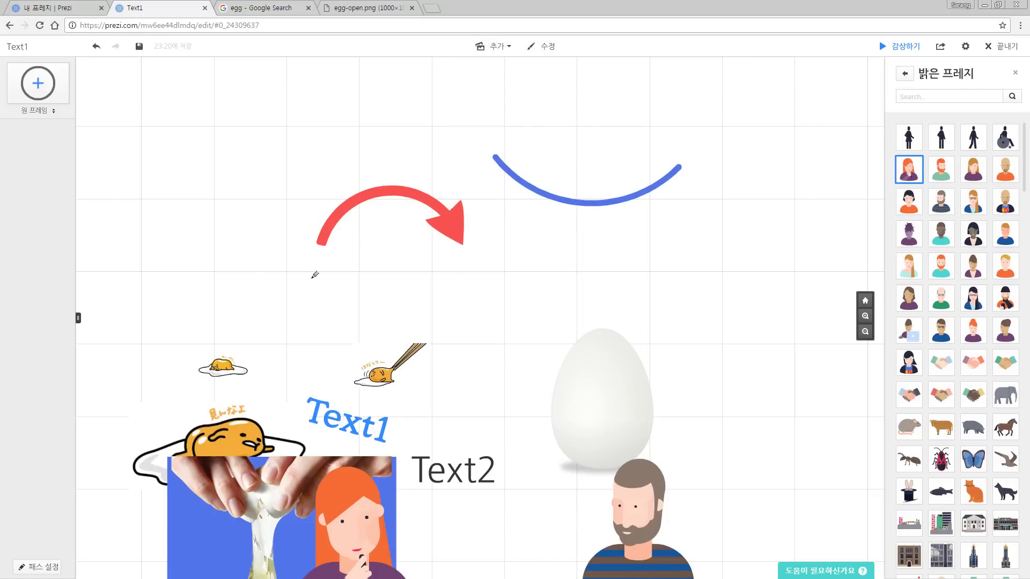
mouse_move(340, 291)
left_mouse_down()
mouse_move(389, 236)
mouse_move(438, 227)
mouse_move(570, 140)
left_mouse_up()
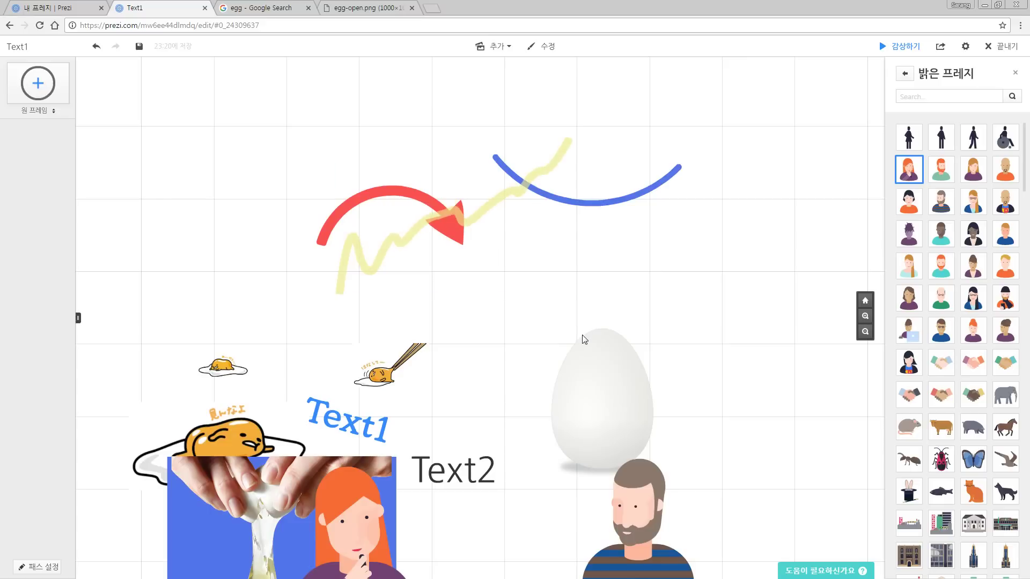
Recolor the highlighter stroke crimson and move it down to the right, clear of the red arrow.
left_click(487, 210)
mouse_move(330, 131)
left_mouse_down()
mouse_move(391, 161)
mouse_move(334, 134)
left_mouse_up()
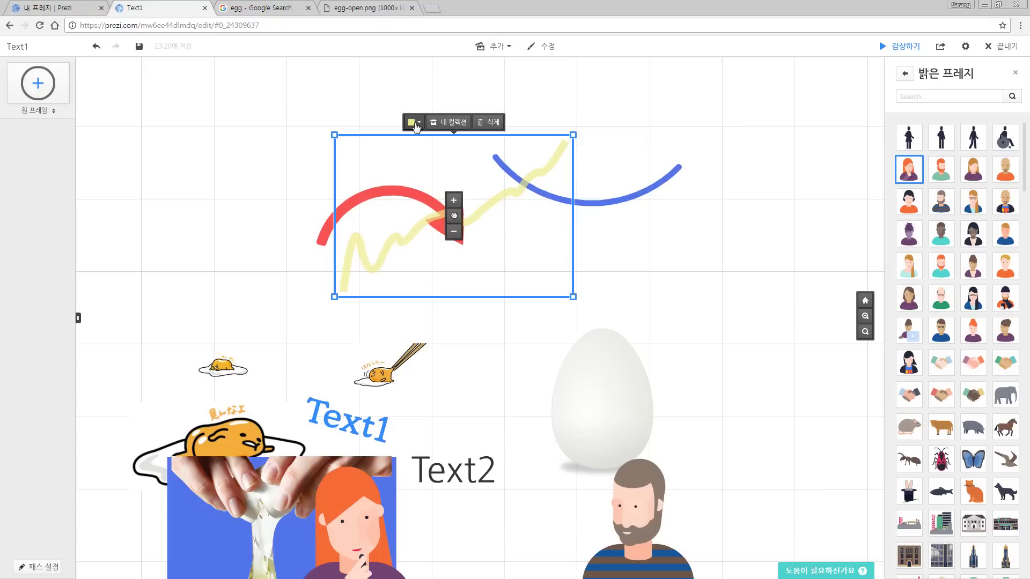
left_click(415, 123)
left_click(389, 77)
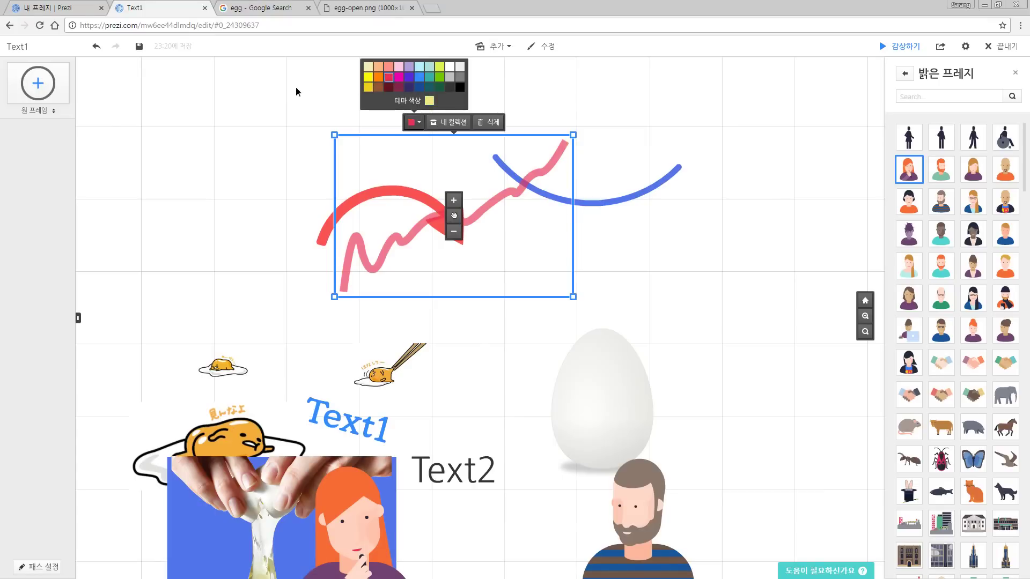
left_click(295, 92)
left_click_drag(481, 216, 536, 261)
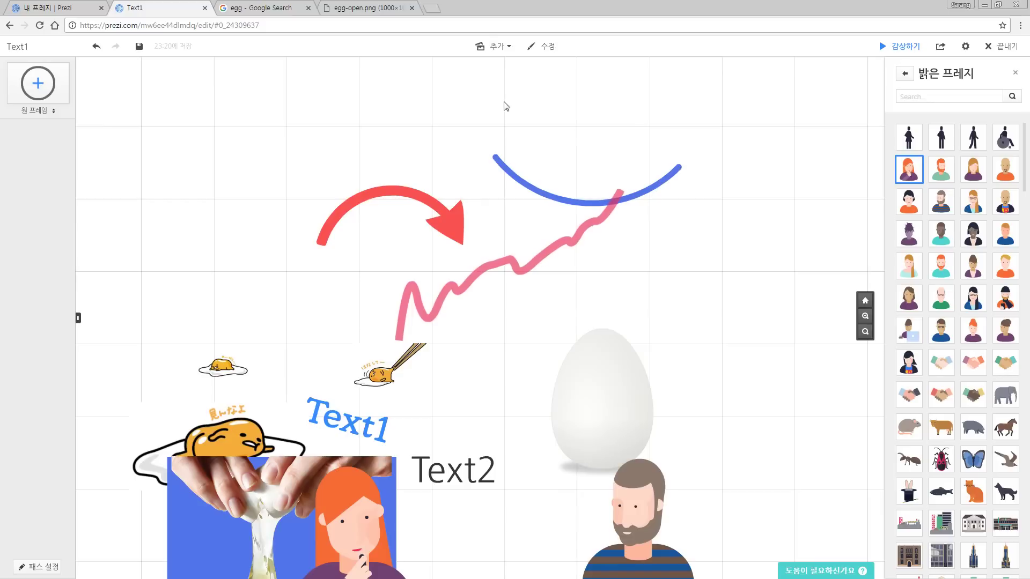
Import a PowerPoint file and look through its slides.
left_click(494, 46)
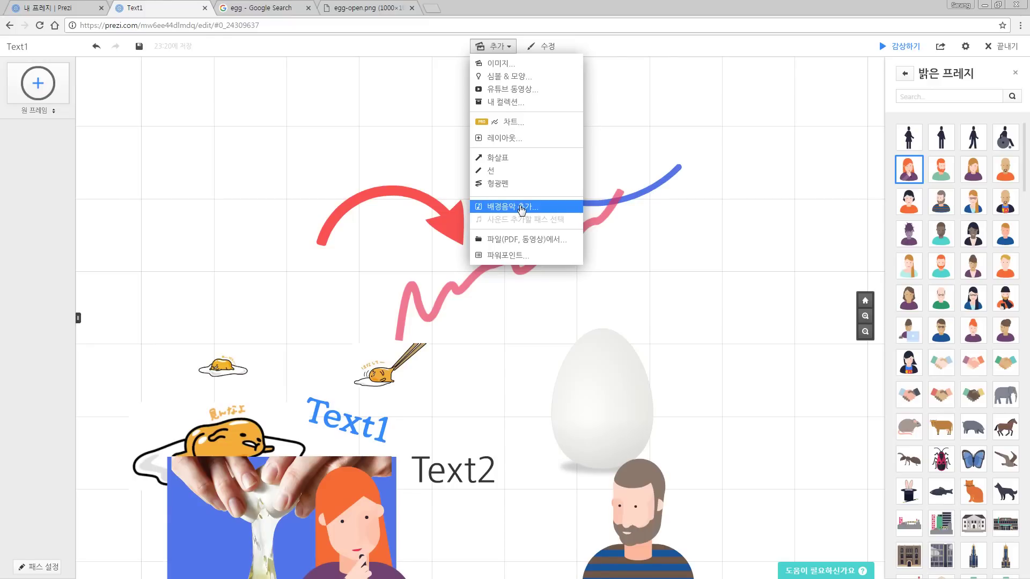
left_click(517, 256)
double_click(162, 75)
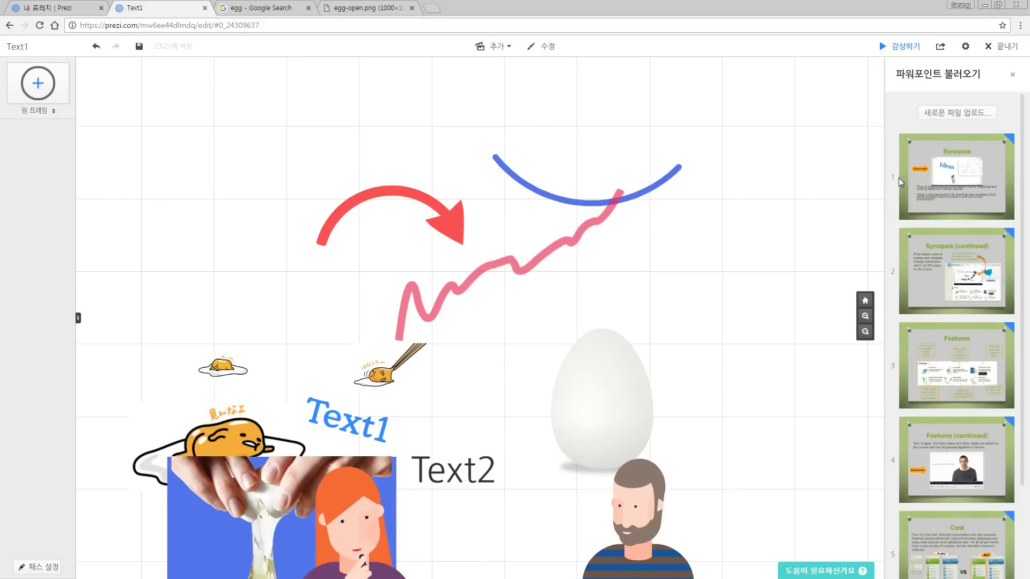
scroll(961, 258, "down", 3)
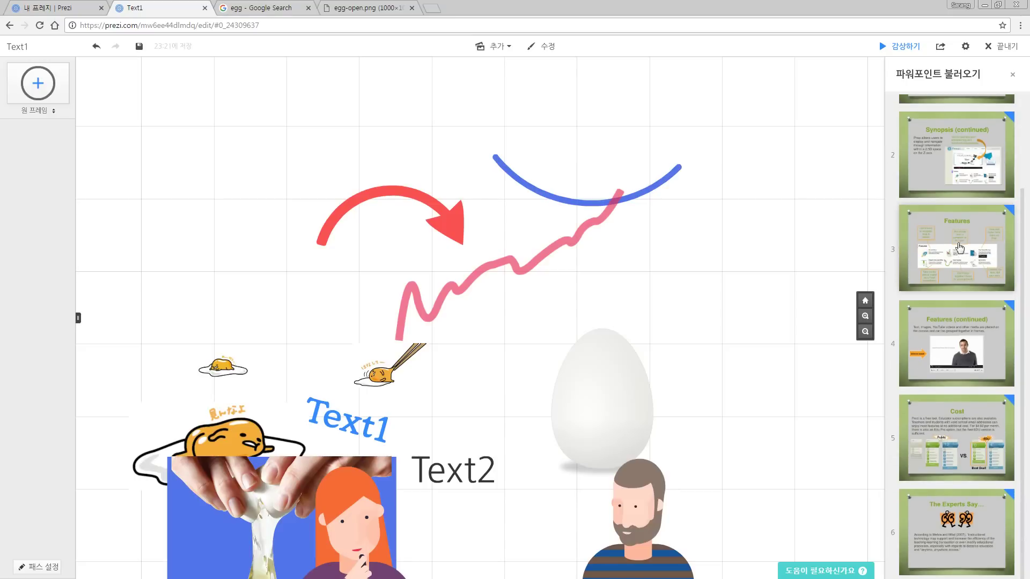
scroll(967, 273, "up", 3)
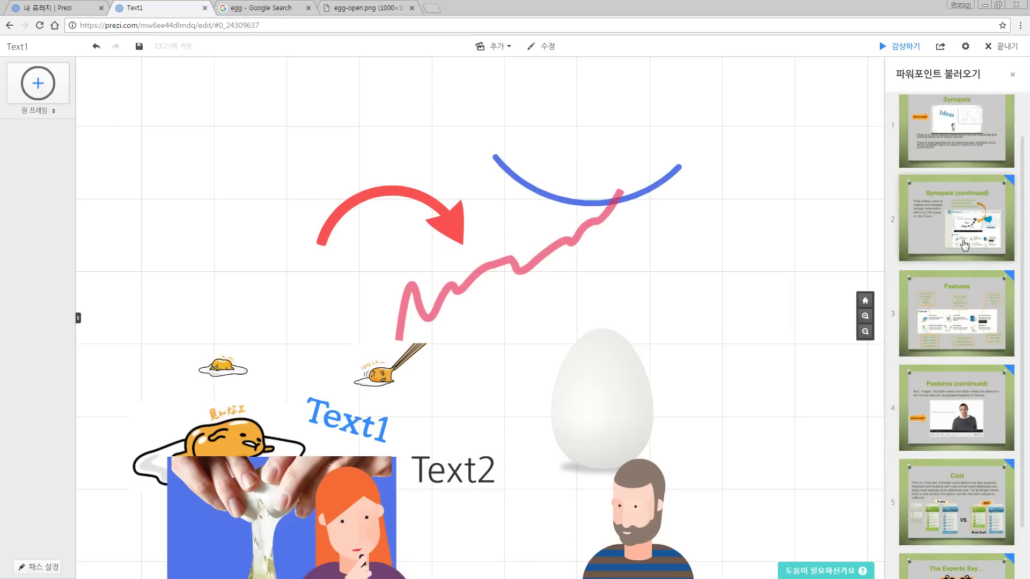
Place the Synopsis slide over the red arrow's tail and the Synopsis (continued) slide over the blue curve.
left_click(968, 164)
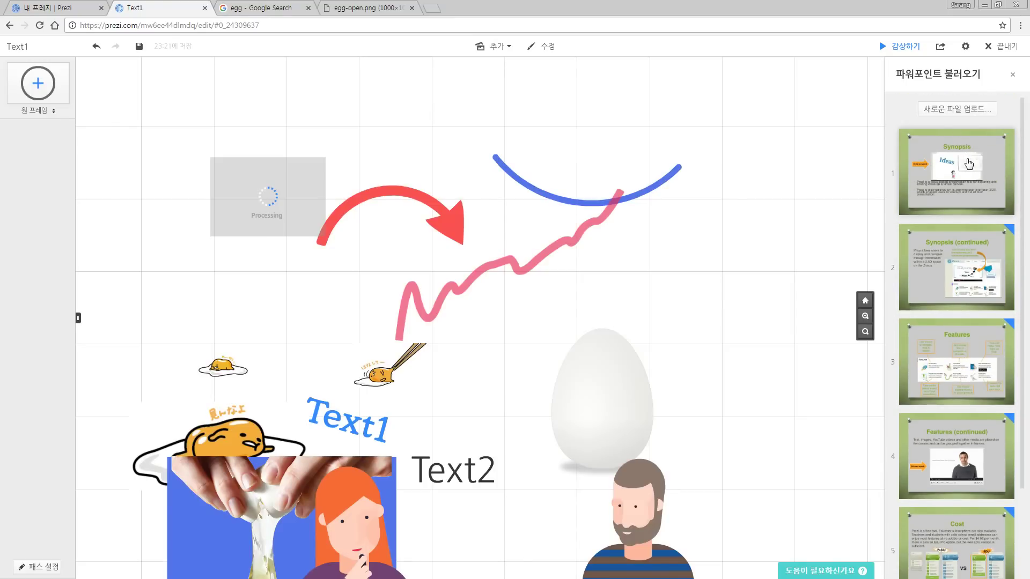
left_click_drag(952, 247, 631, 222)
left_click_drag(285, 194, 301, 175)
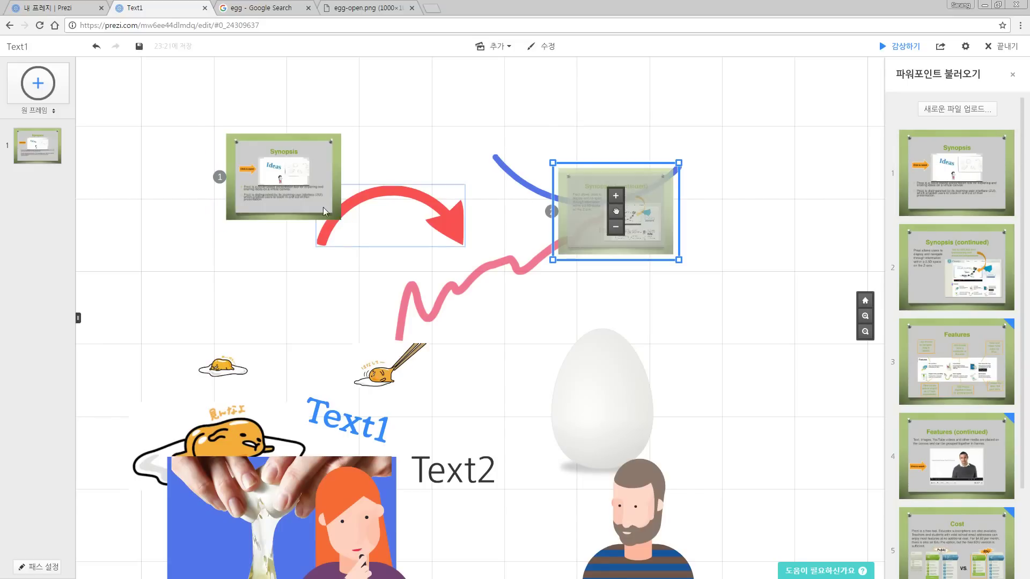
Enlarge the Synopsis slide on the canvas and rotate it slightly clockwise.
left_click(321, 158)
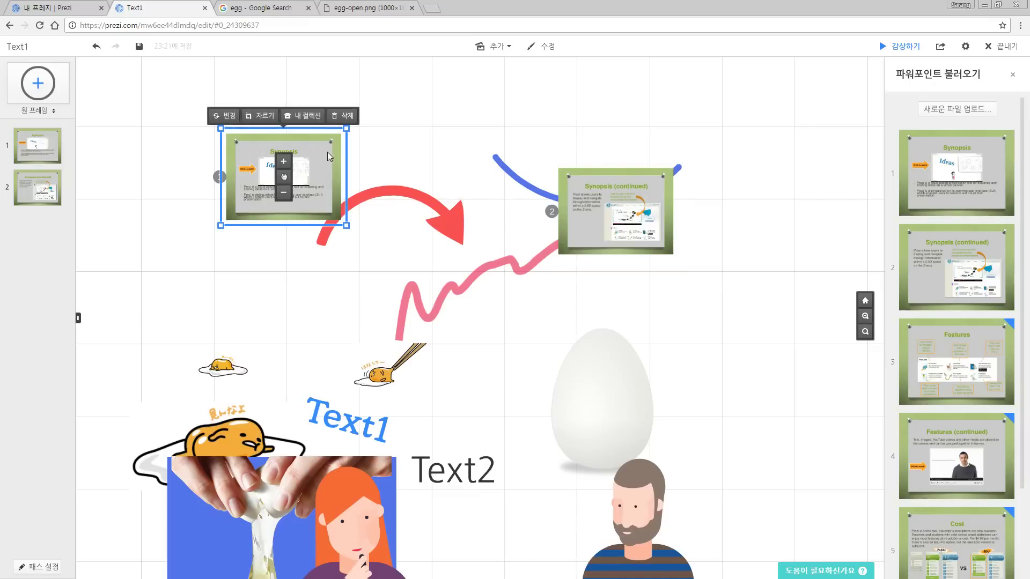
left_click_drag(345, 130, 369, 113)
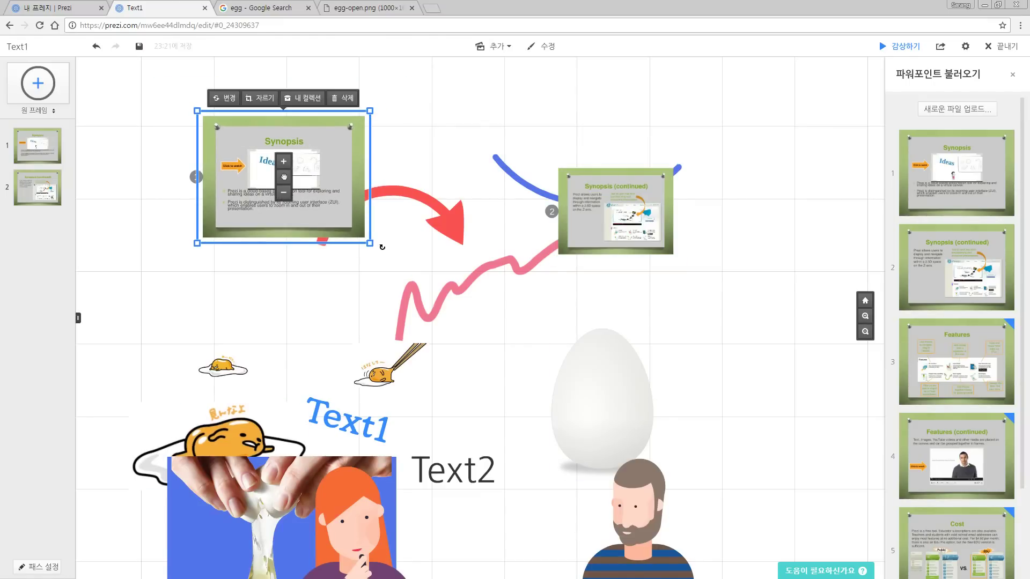
mouse_move(378, 248)
left_mouse_down()
mouse_move(189, 106)
mouse_move(309, 61)
mouse_move(378, 249)
mouse_move(348, 281)
mouse_move(370, 257)
left_mouse_up()
Crop the Synopsis slide slightly from its upper-left and lower-right corners.
left_click(266, 98)
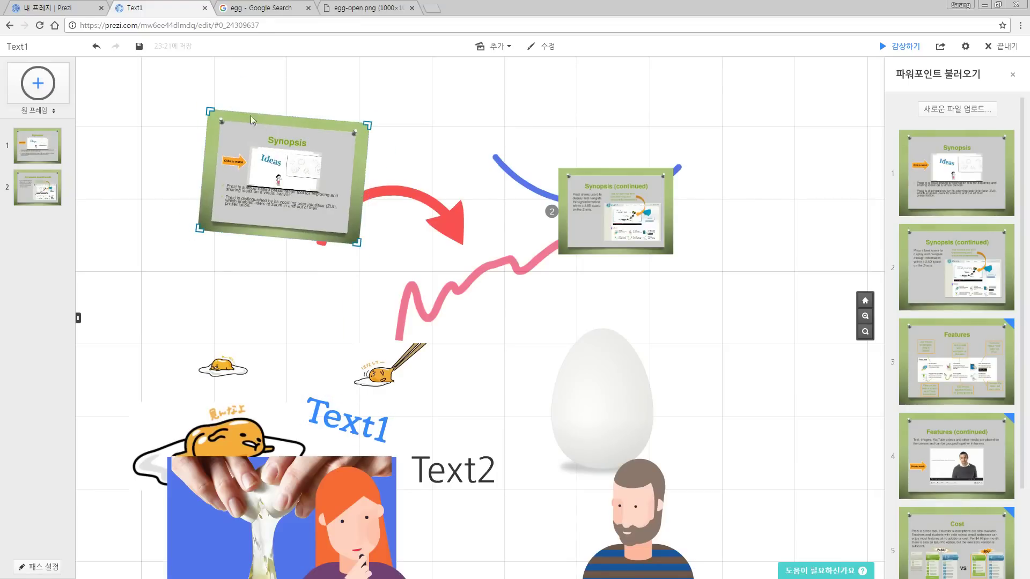
mouse_move(212, 109)
left_mouse_down()
mouse_move(231, 142)
mouse_move(226, 120)
left_mouse_up()
left_click_drag(357, 242, 351, 237)
left_click(401, 258)
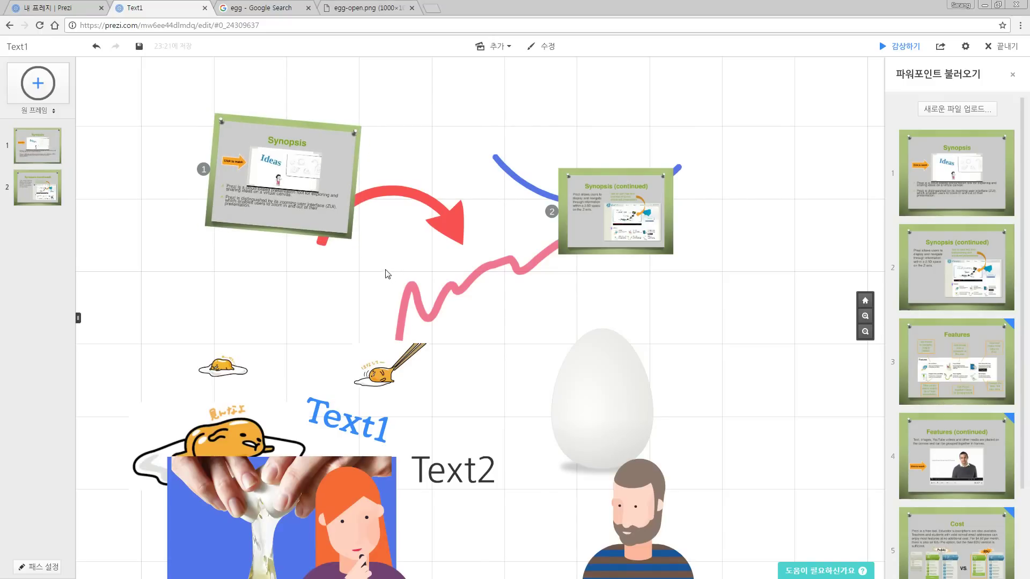
Close the PowerPoint slide list and delete all objects from the canvas.
left_click_drag(397, 240, 393, 231)
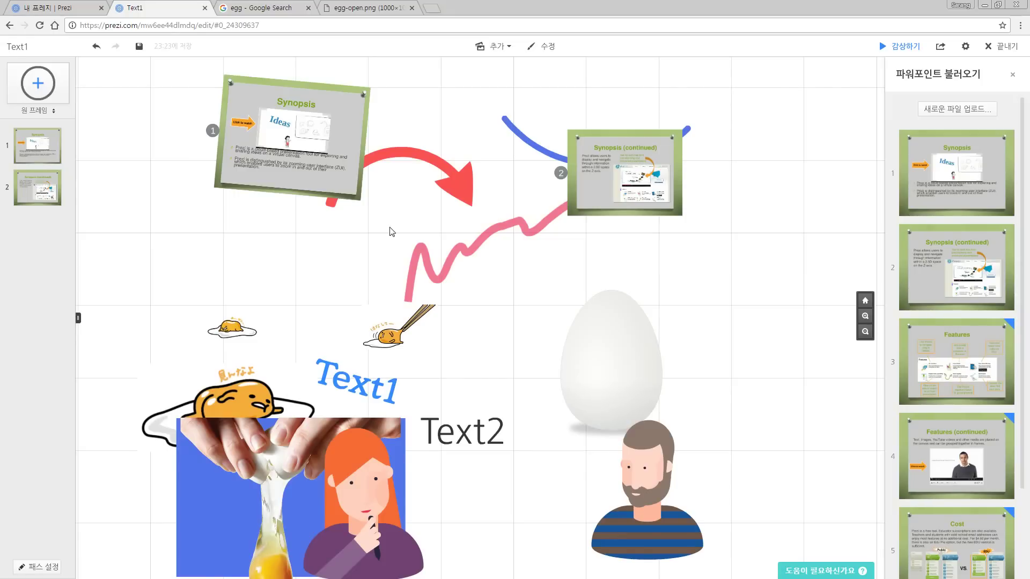
left_click_drag(370, 219, 354, 174)
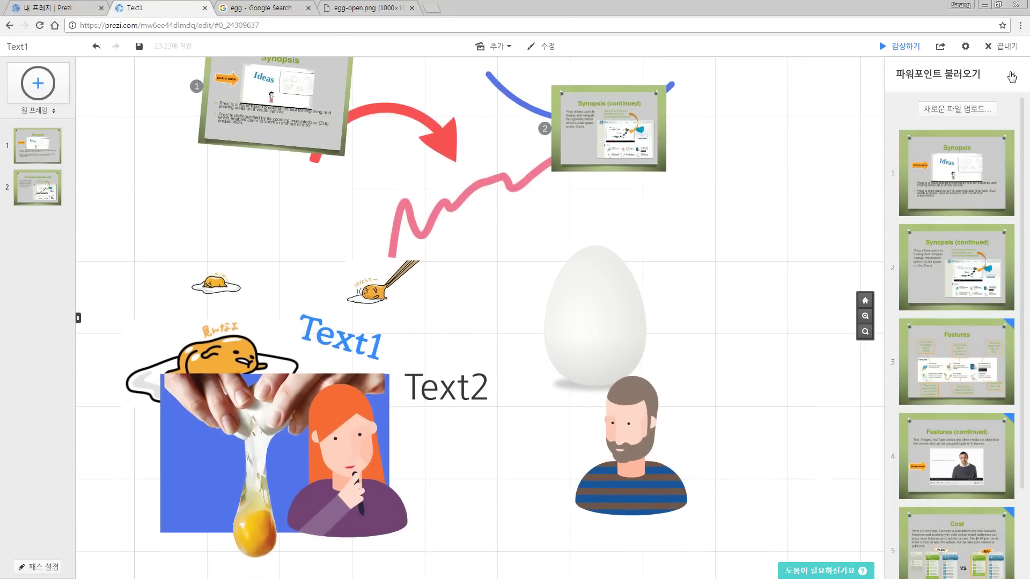
left_click(1011, 77)
scroll(607, 359, "down", 3)
left_click_drag(452, 320, 420, 348)
left_click_drag(395, 433, 901, 96)
key("Delete")
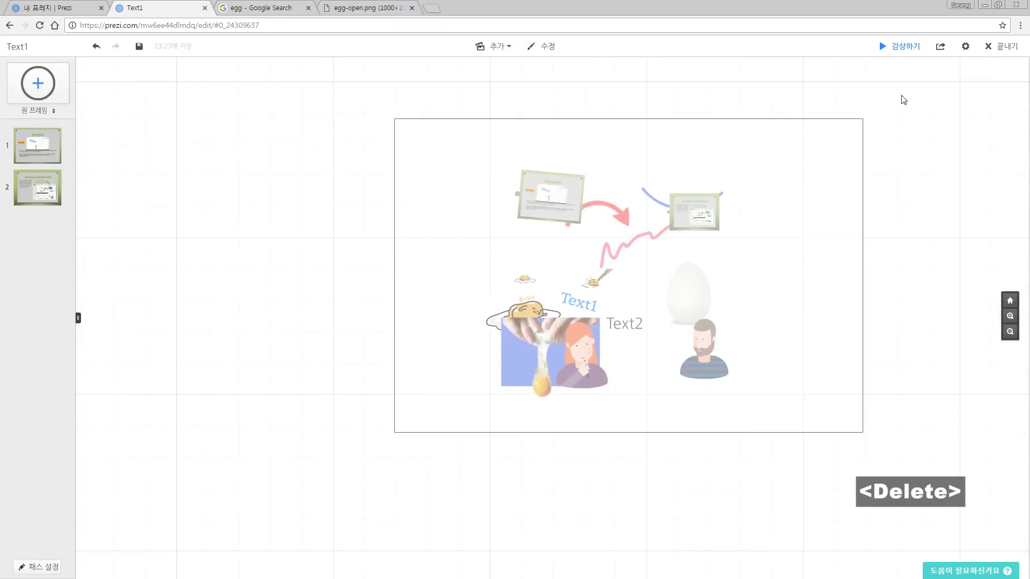
Insert three egg-character images side by side in a row and move them together toward the middle of the canvas.
key("l")
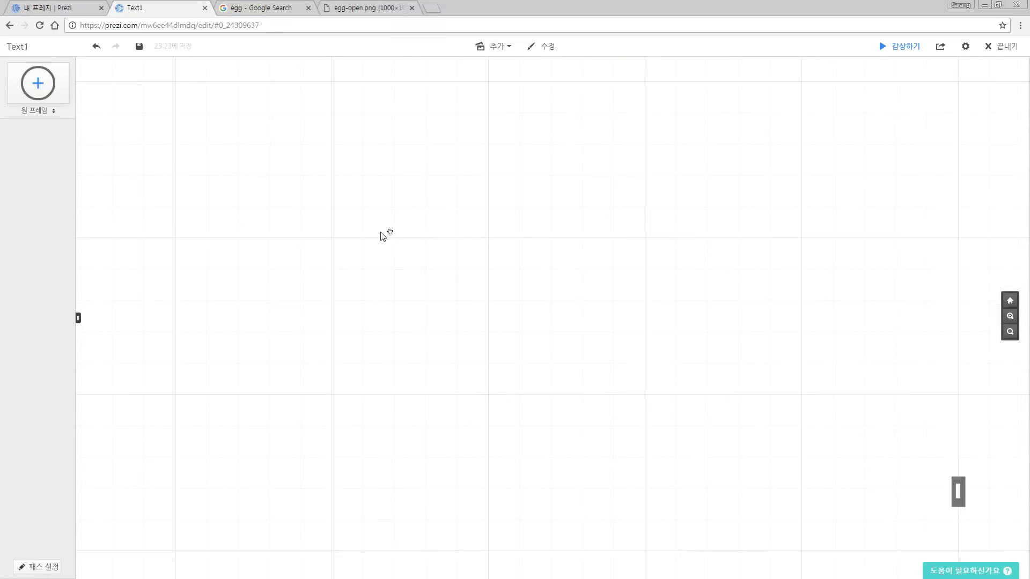
left_click_drag(339, 141, 494, 54)
left_click(420, 273)
left_click_drag(209, 239, 457, 152)
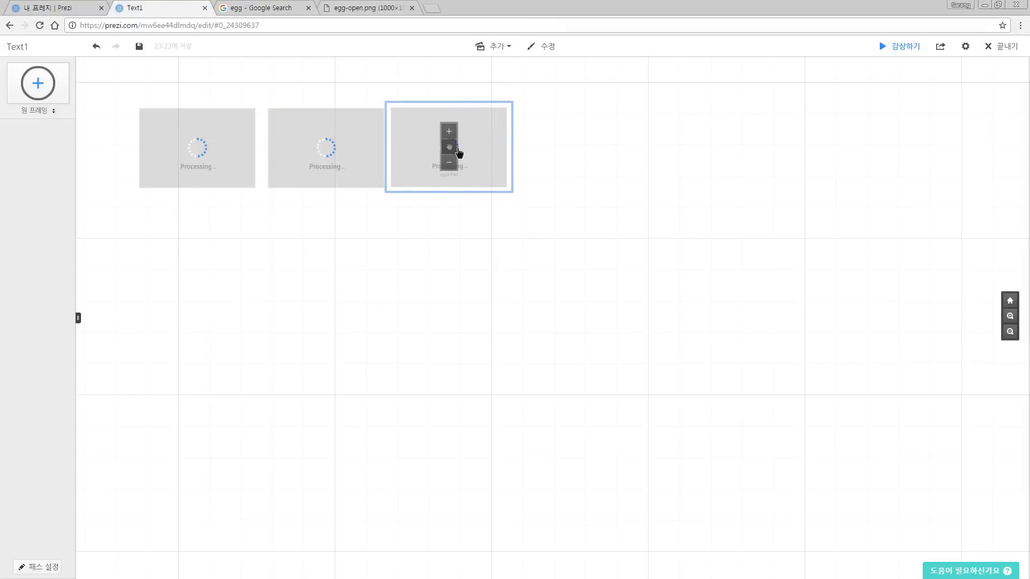
left_click(234, 223)
left_click_drag(122, 222, 634, 57)
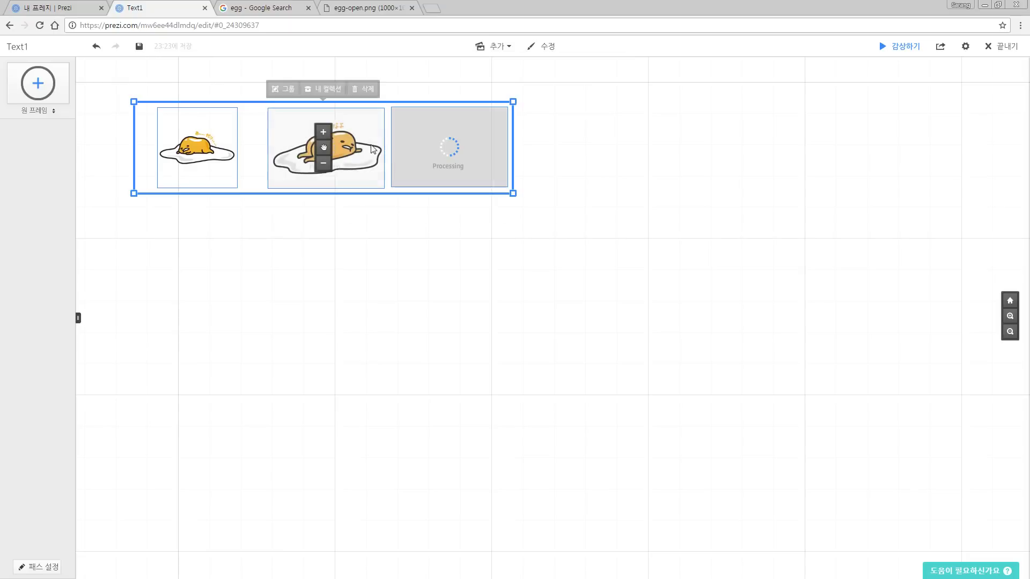
left_click_drag(422, 147, 562, 245)
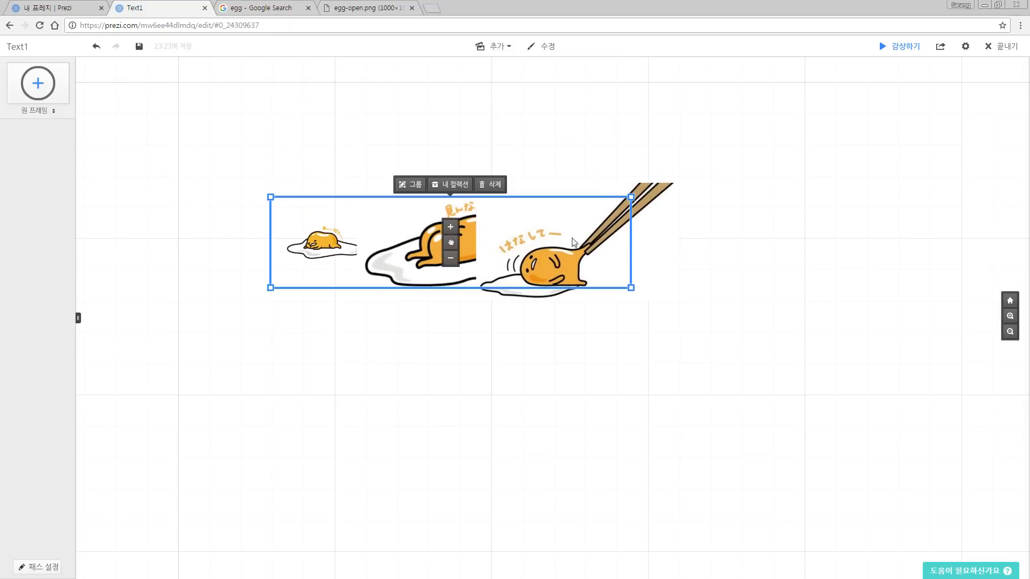
Enlarge the first egg image to roughly match the others and space the three images evenly in a row.
left_click(572, 247)
left_click_drag(344, 249, 218, 247)
left_click_drag(237, 196, 305, 177)
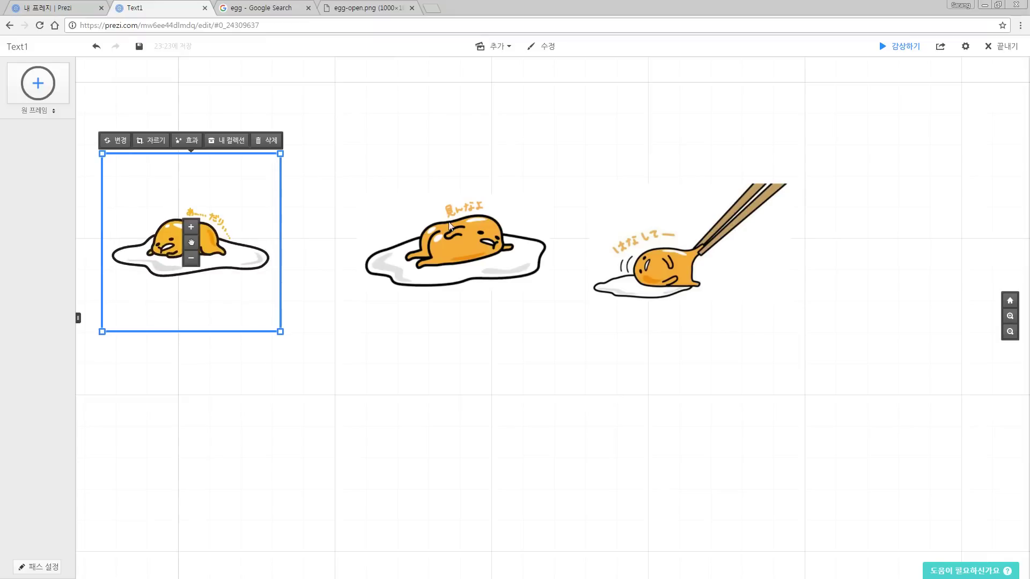
left_click_drag(195, 242, 209, 247)
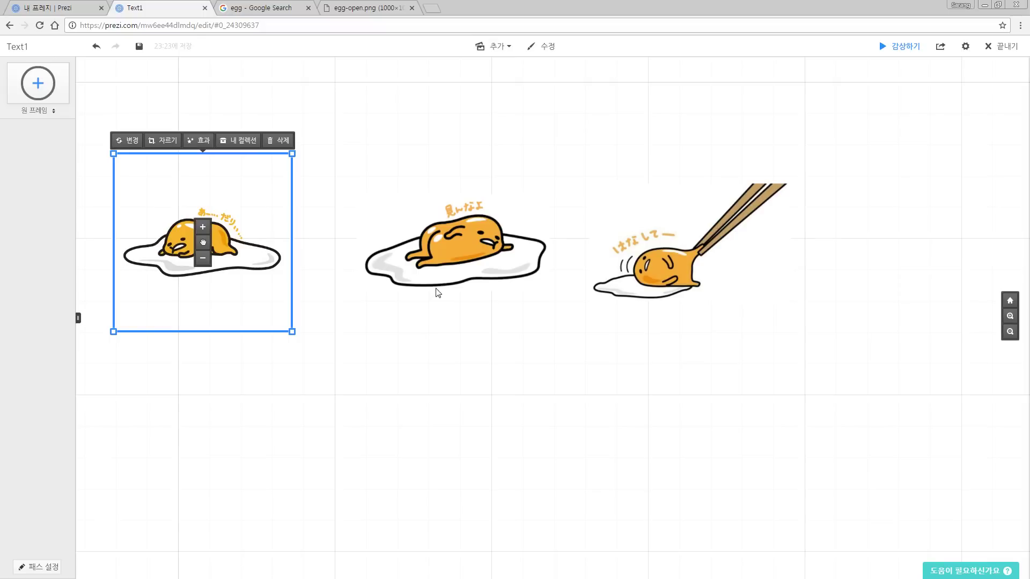
left_click_drag(461, 266, 428, 266)
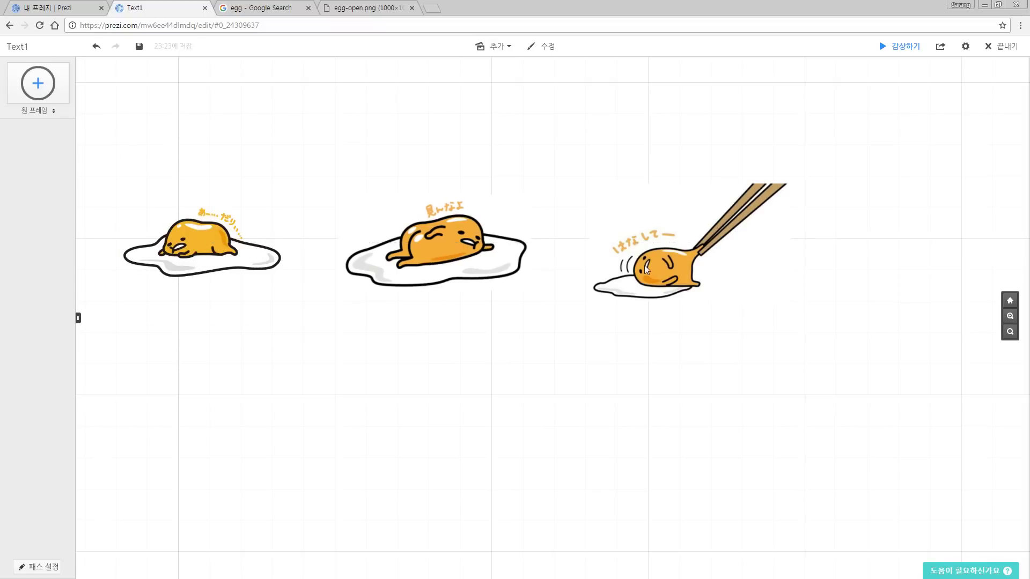
left_click_drag(648, 269, 638, 259)
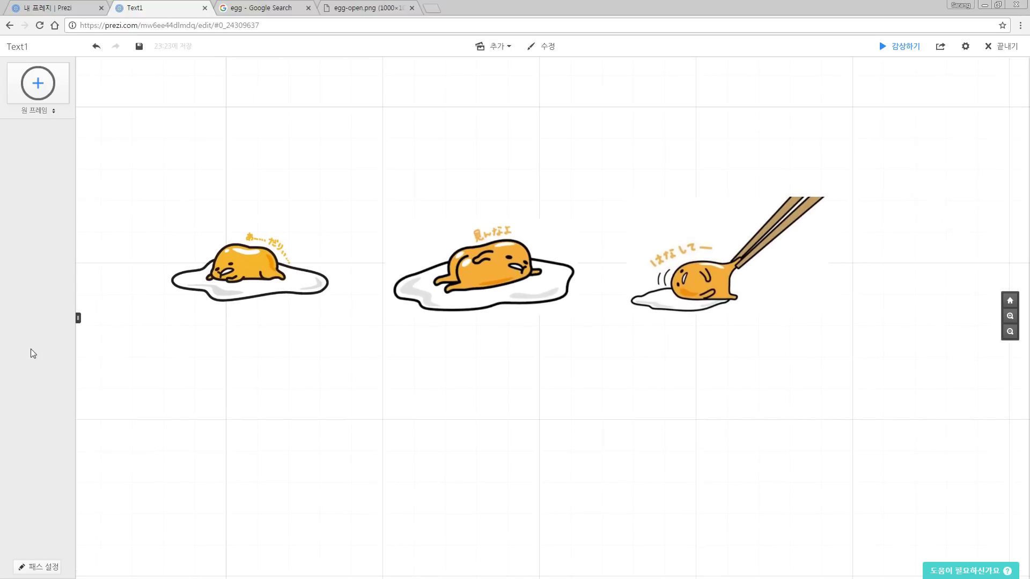
key("ctrl+1")
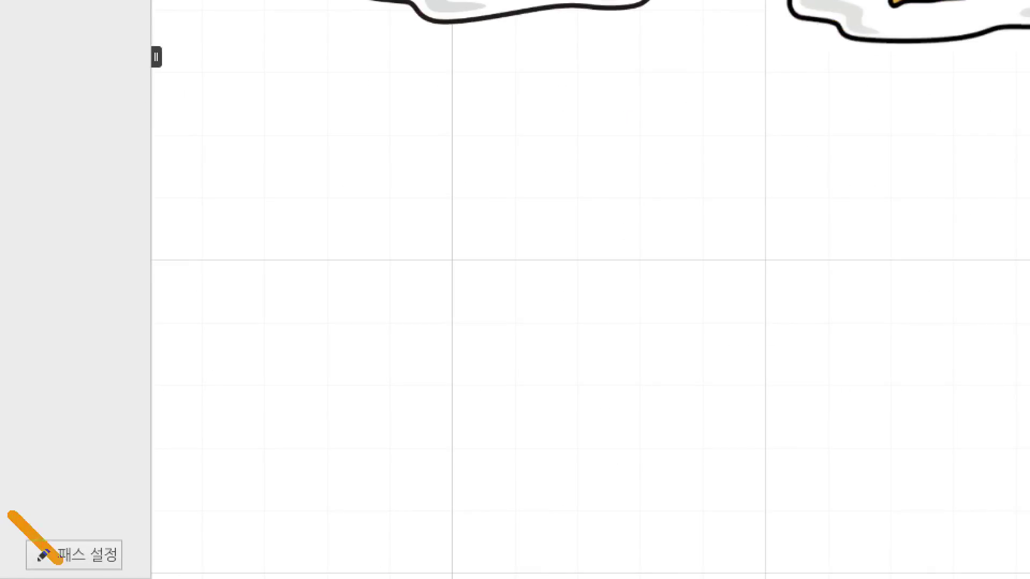
key("Escape")
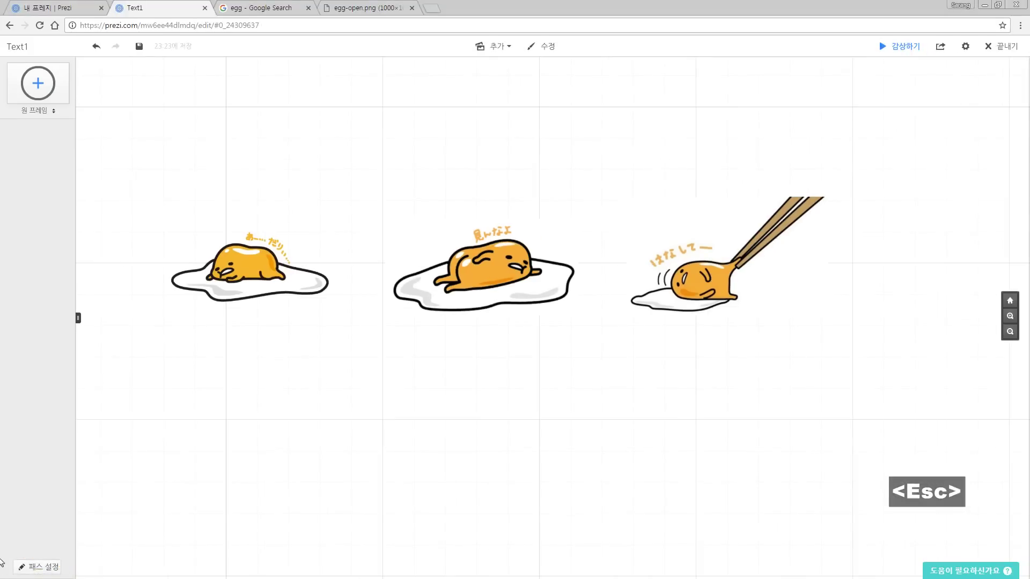
key("ctrl+1")
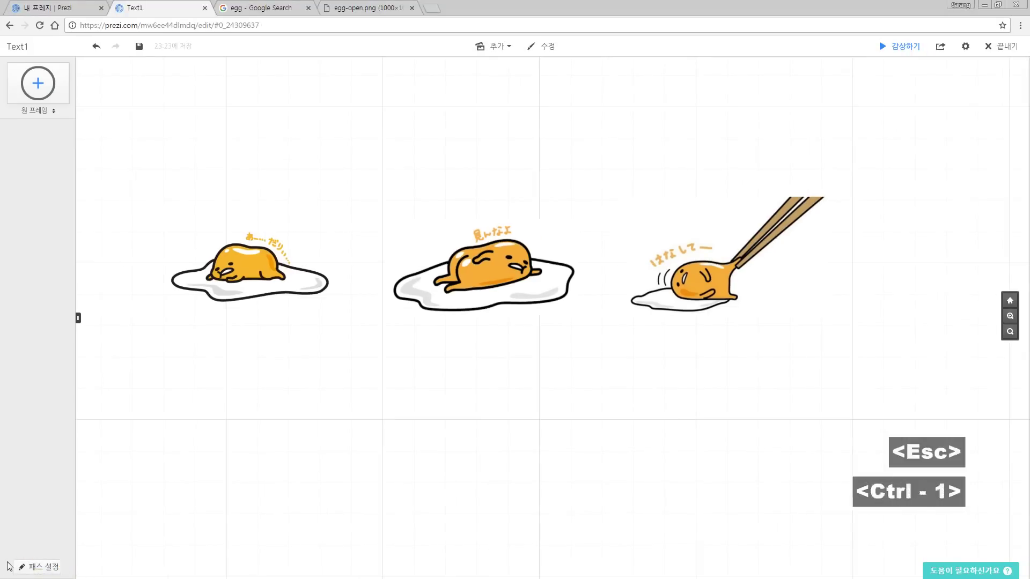
key("ctrl")
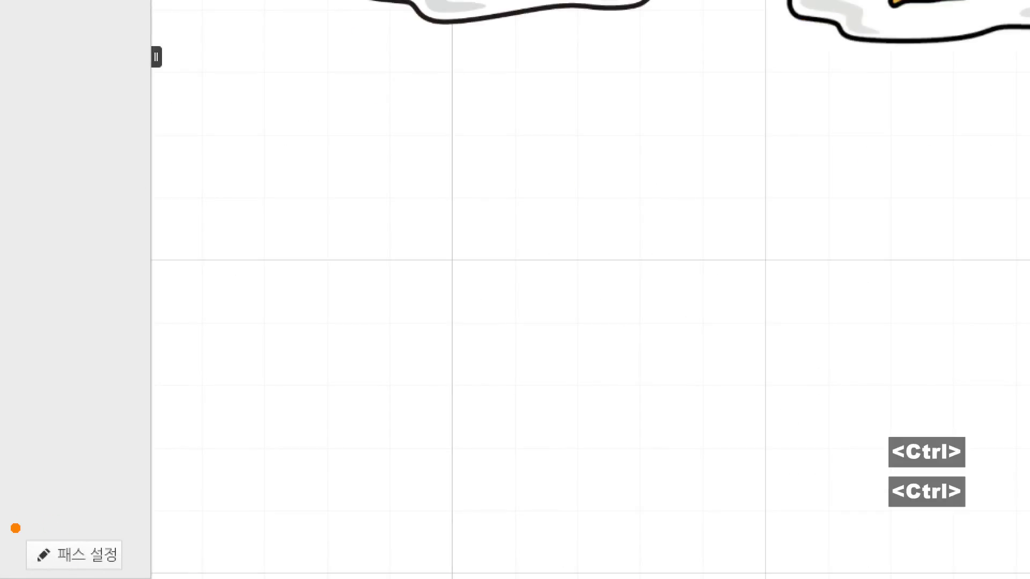
left_click_drag(132, 577, 140, 578)
key("Escape")
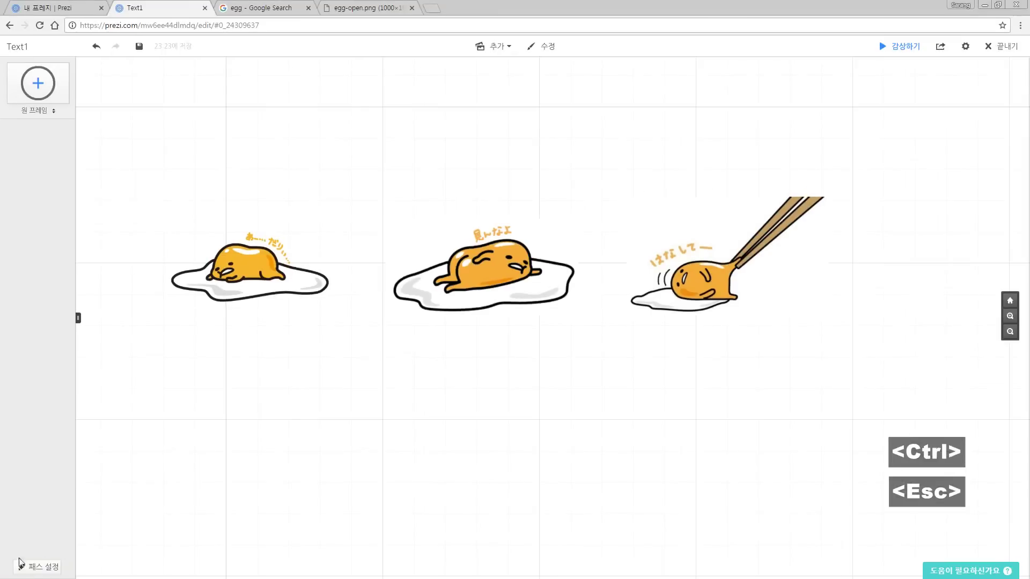
Start editing the presentation path.
left_click(86, 555)
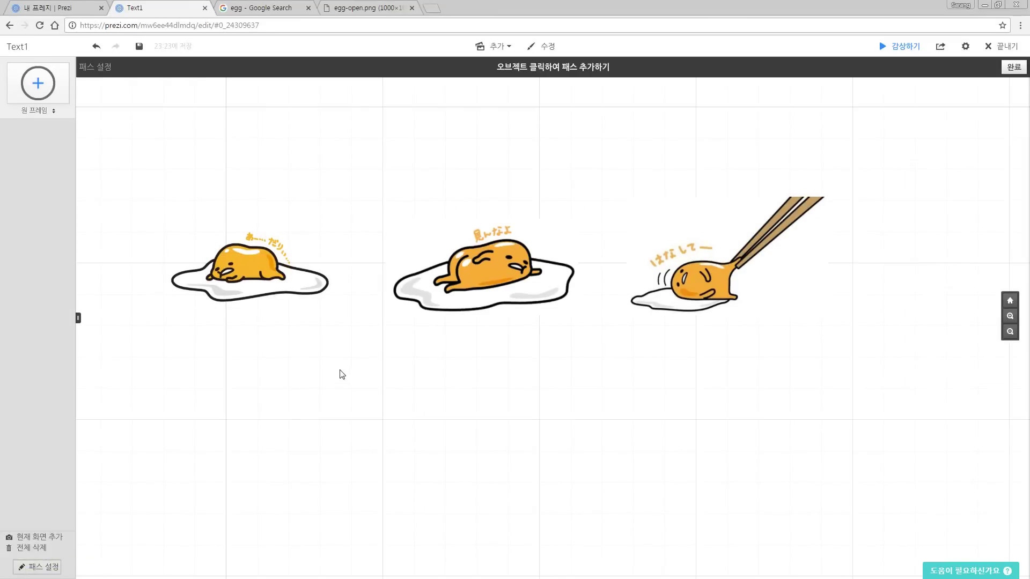
left_click_drag(357, 363, 352, 373)
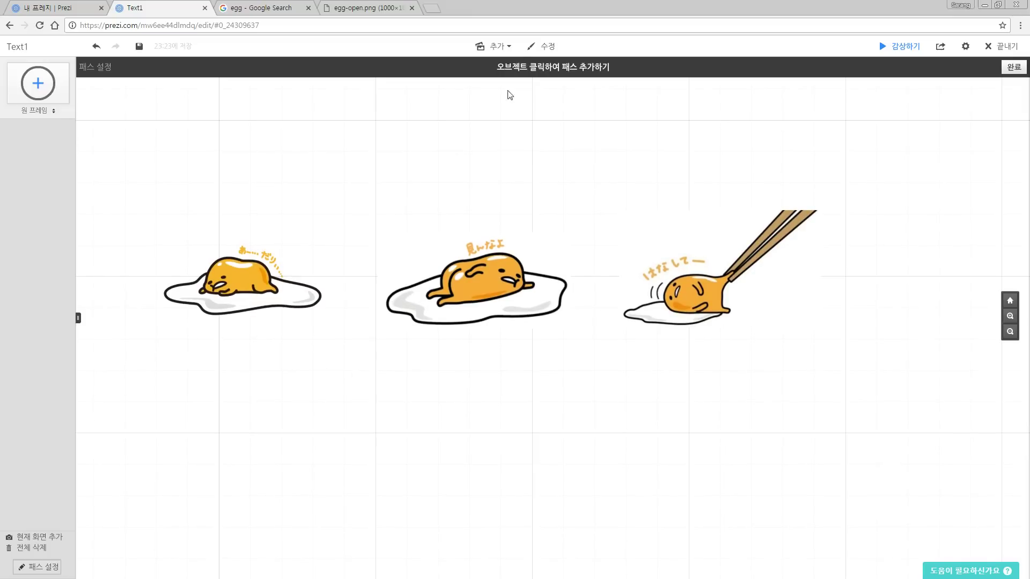
key("ctrl+1")
left_click(500, 64)
left_click_drag(488, 50, 624, 93)
key("Escape")
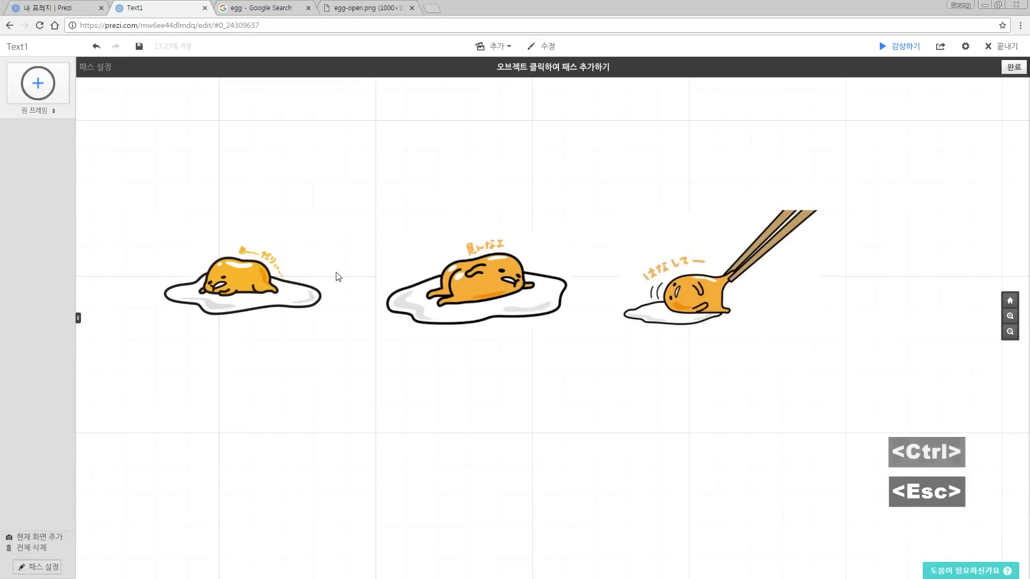
Add the three egg images to the presentation path in order, ending with the chopsticks image.
left_click(253, 290)
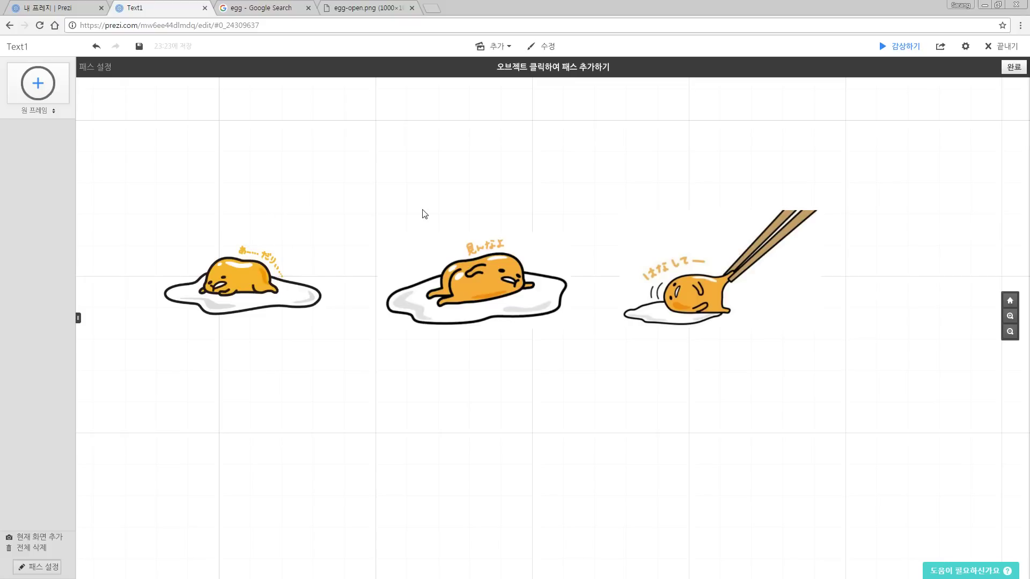
left_click(285, 248)
left_click(483, 277)
left_click(687, 289)
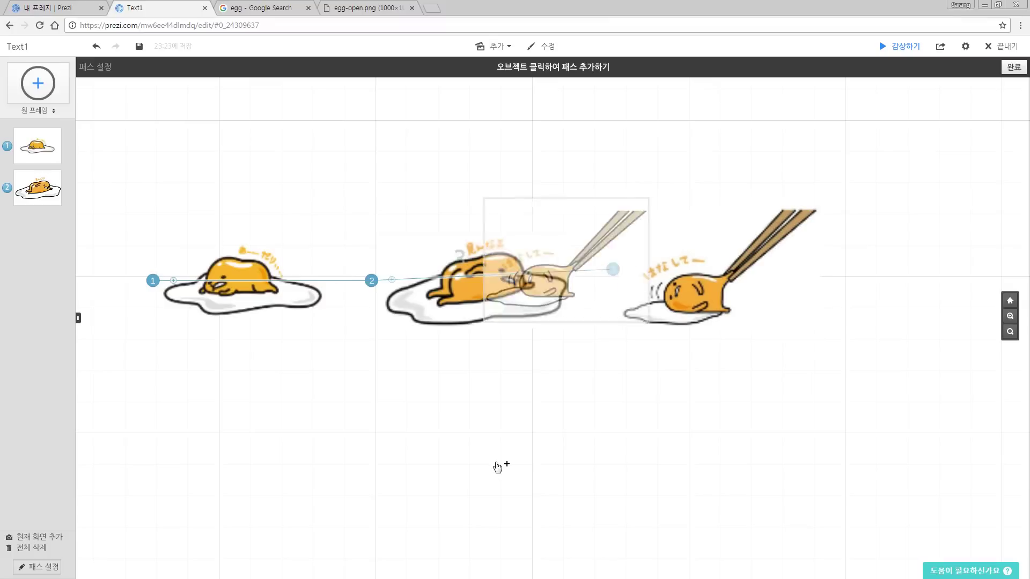
Preview the presentation, moving forward through the three path stops and back to the first egg image.
key("space")
key("Right")
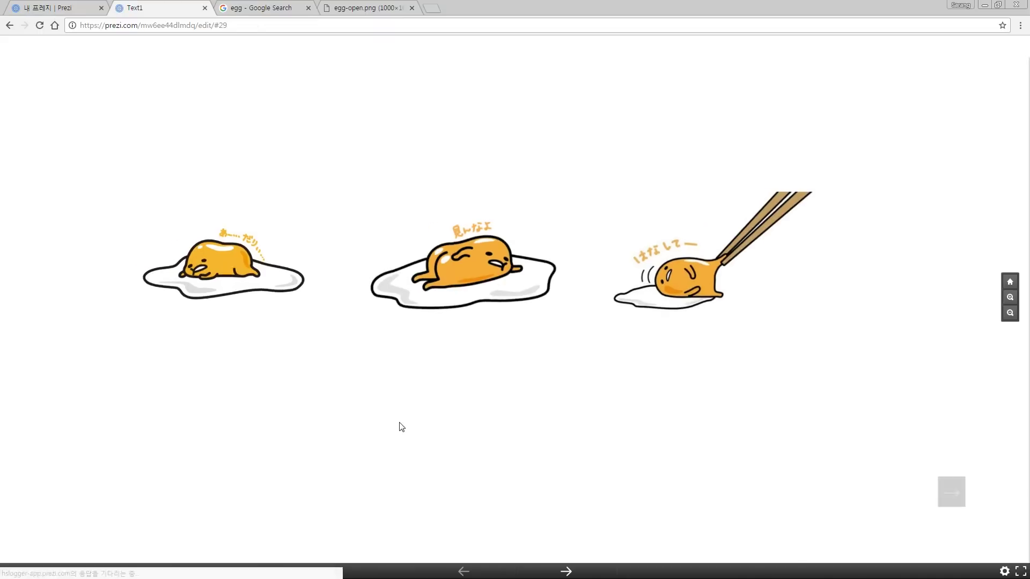
key("Right")
key("Right")
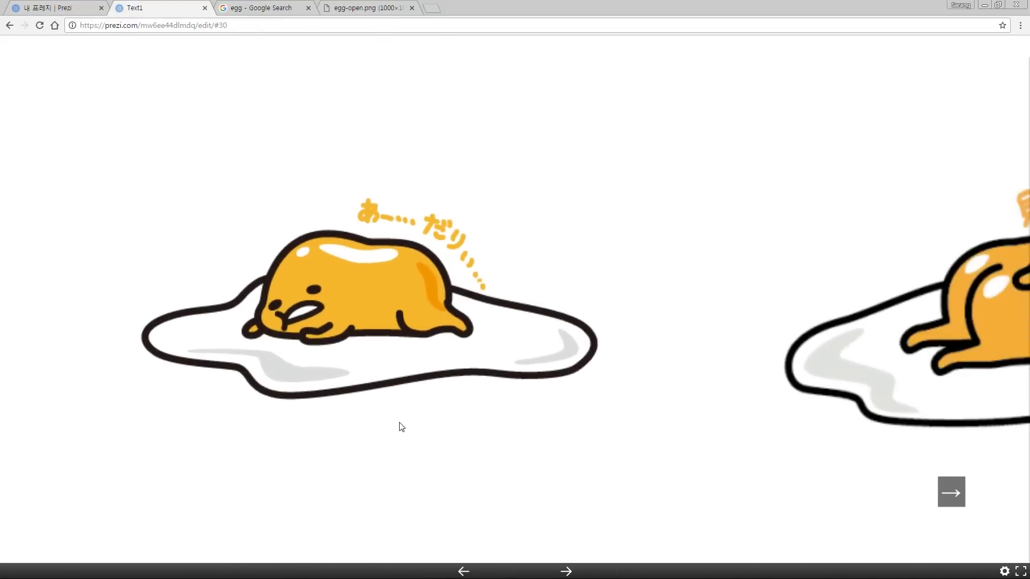
key("Right")
key("Left")
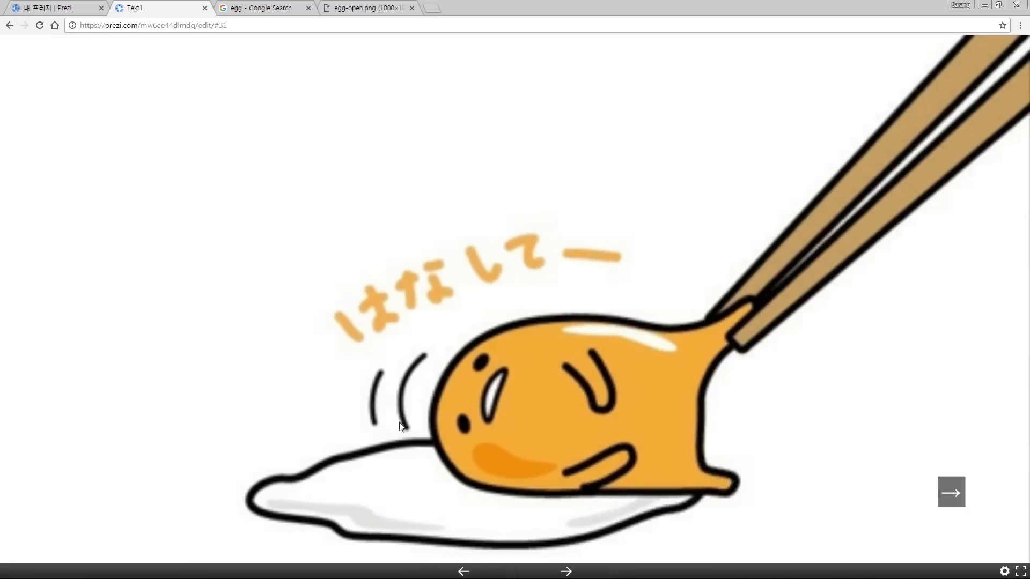
key("Left")
key("Left")
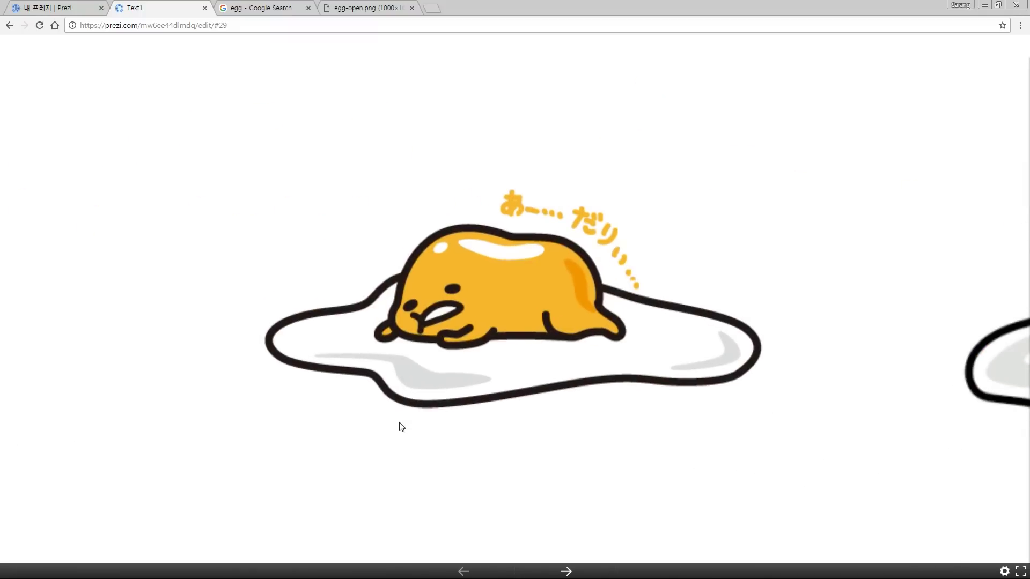
Close the preview and switch the canvas to presentation path editing.
key("Escape")
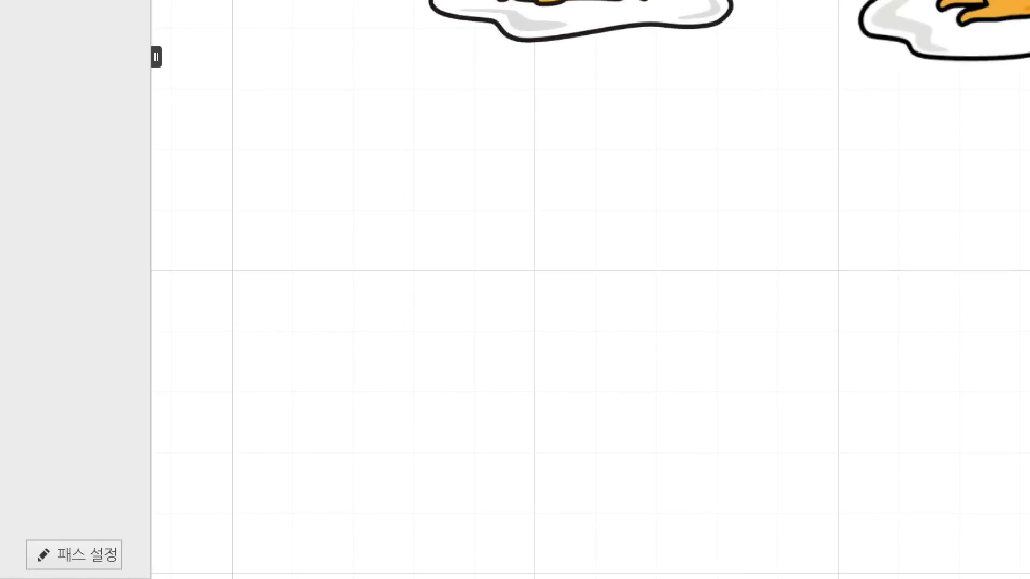
key("Escape")
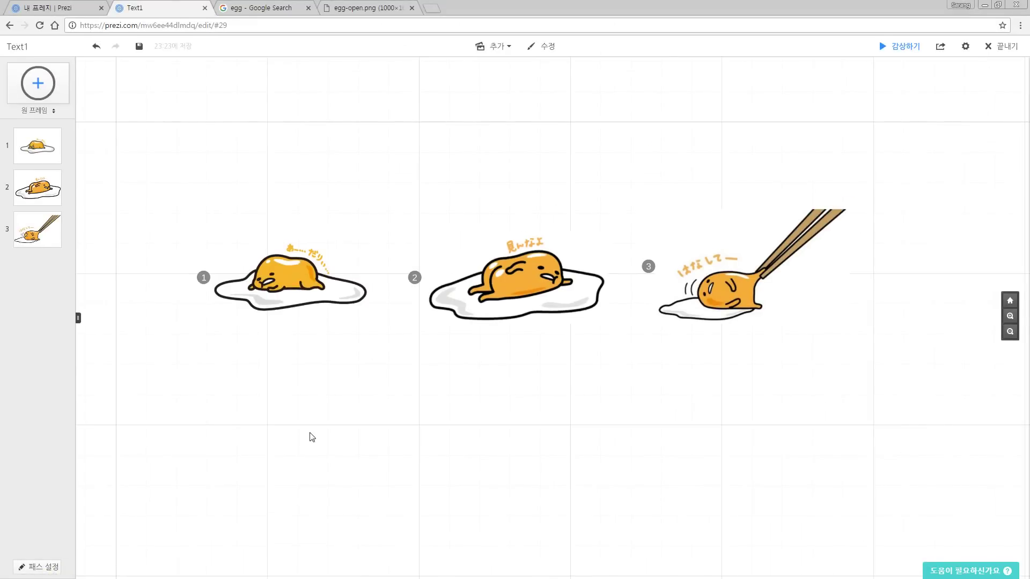
key("p")
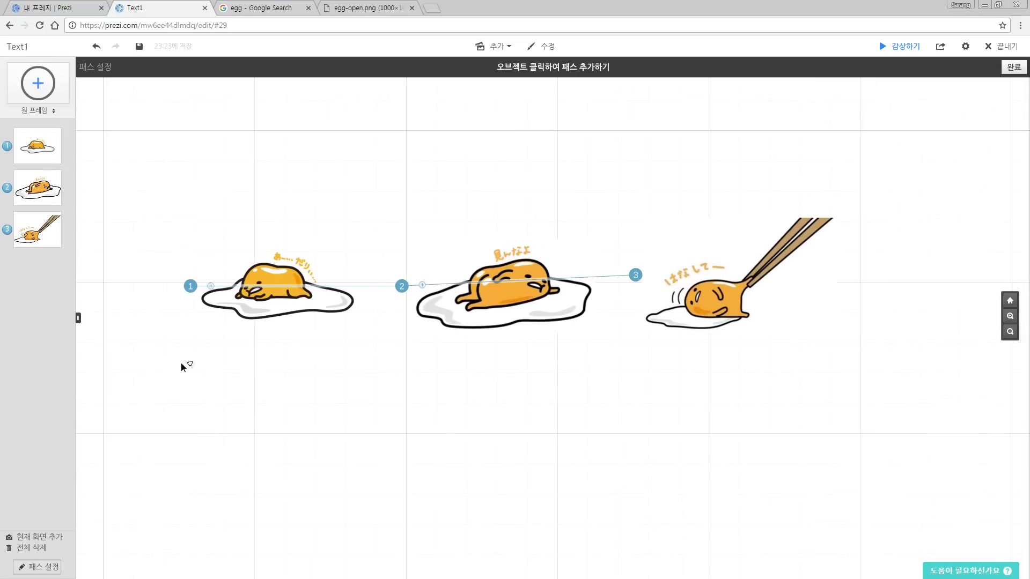
Preview the presentation forward through the three path stops and back to the first egg image, and return to editing.
key("space")
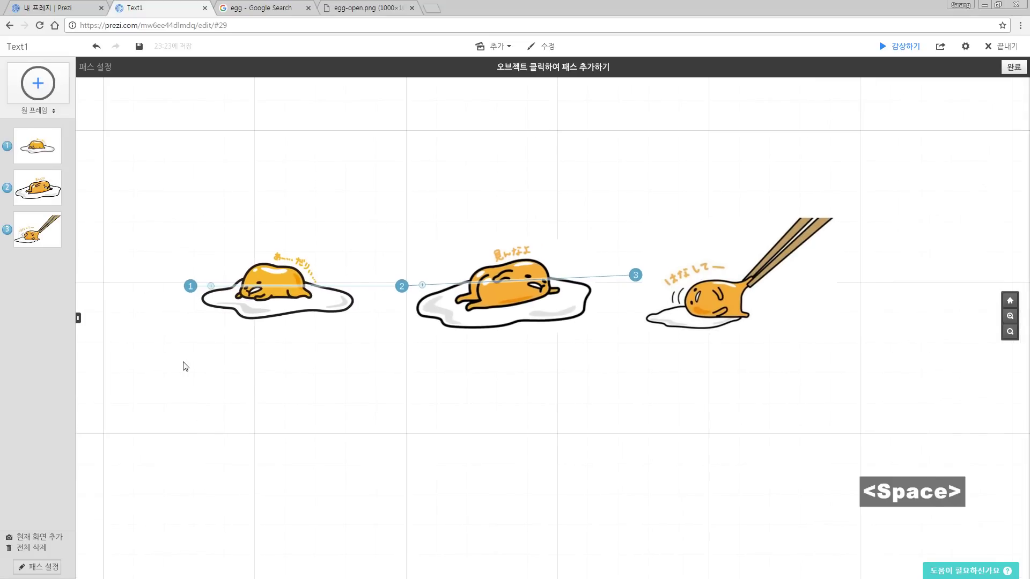
key("Right")
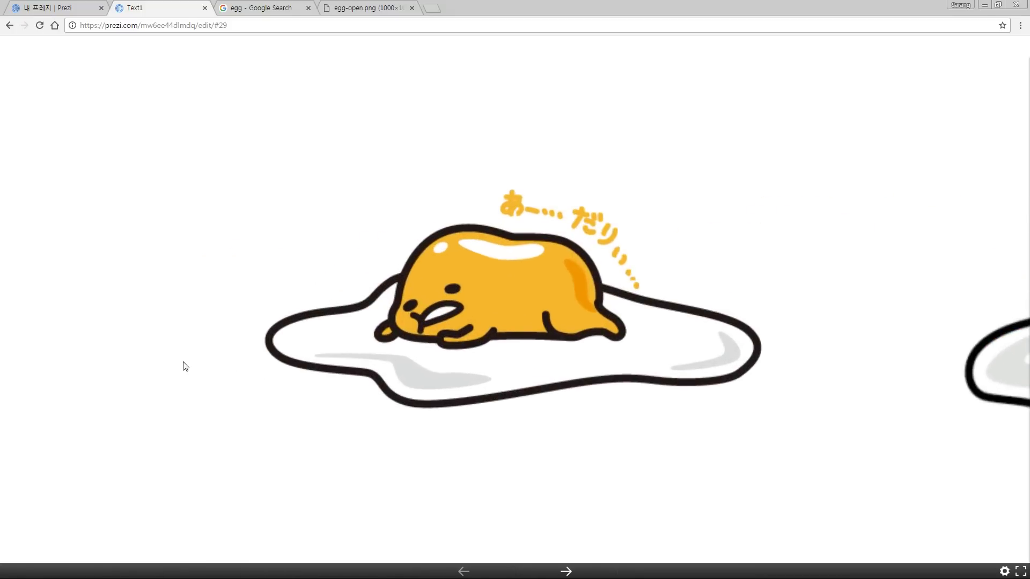
key("Right")
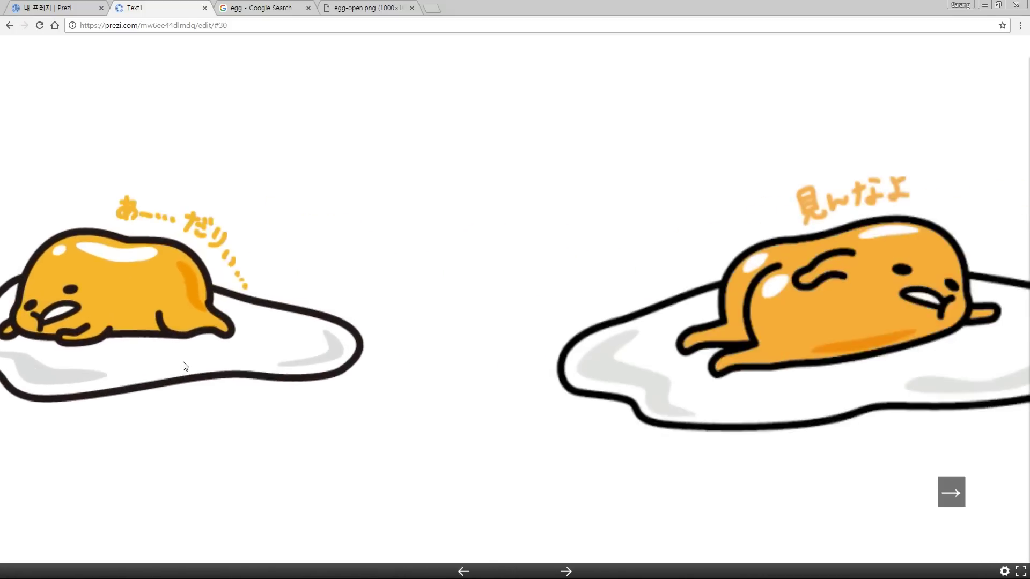
key("Right")
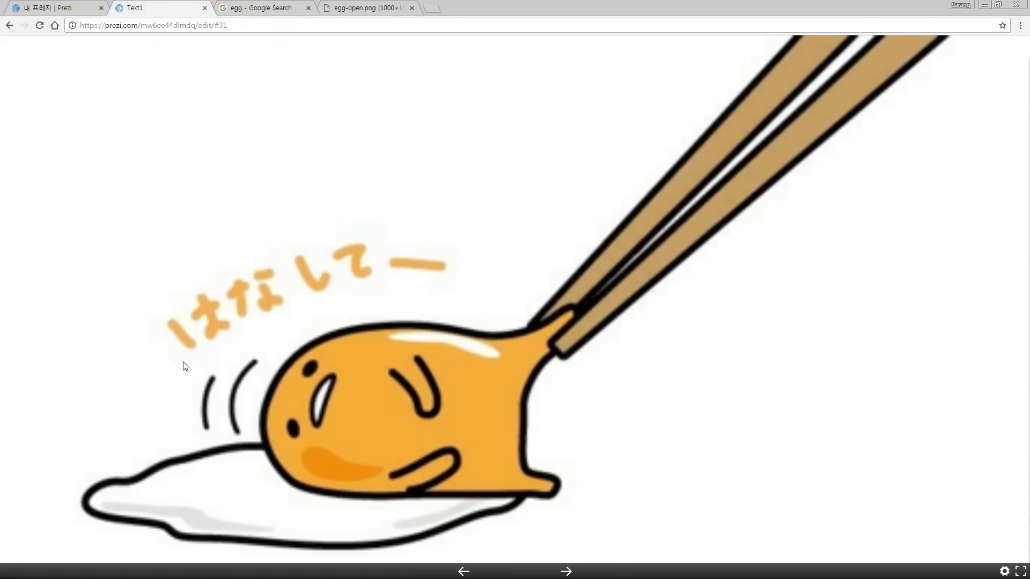
key("Left")
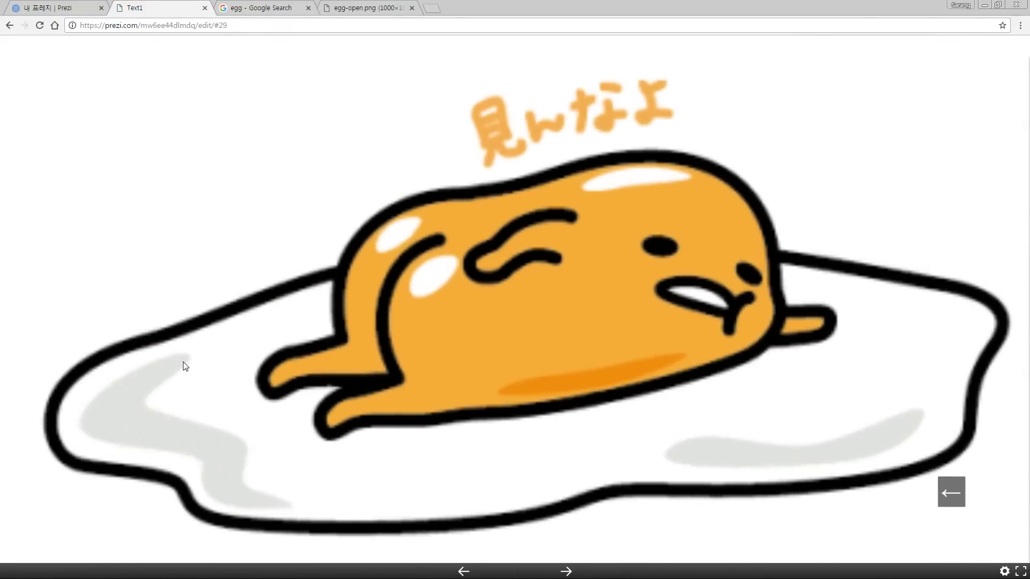
key("Escape")
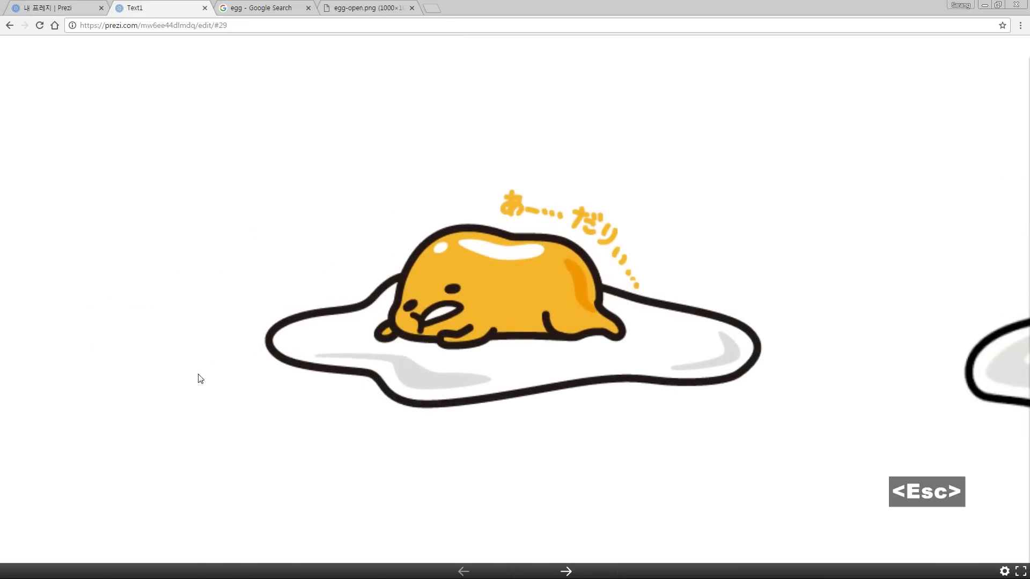
Rotate the middle egg image until it is upside down and deselect it.
scroll(384, 243, "down", 5)
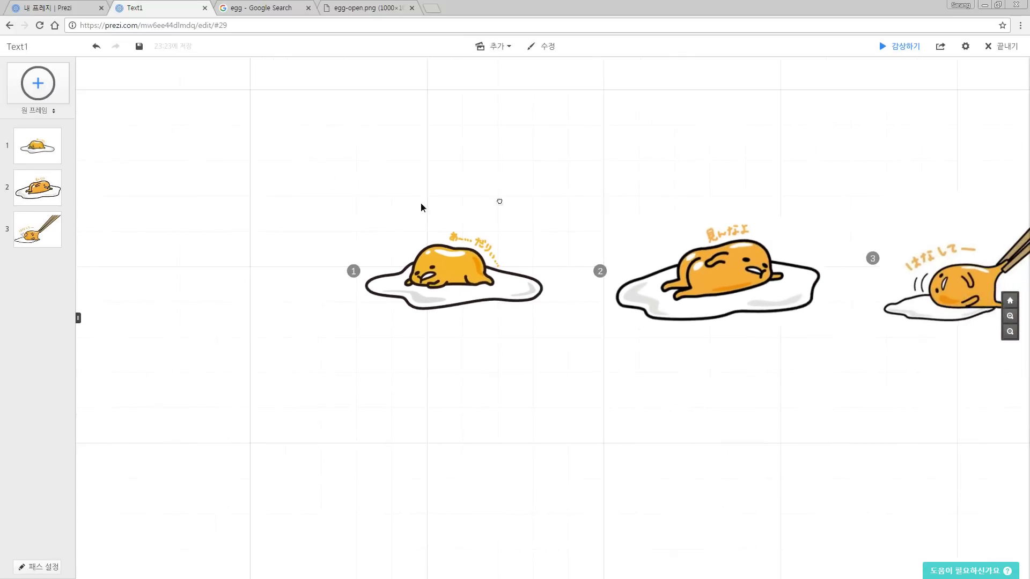
left_click_drag(377, 204, 344, 205)
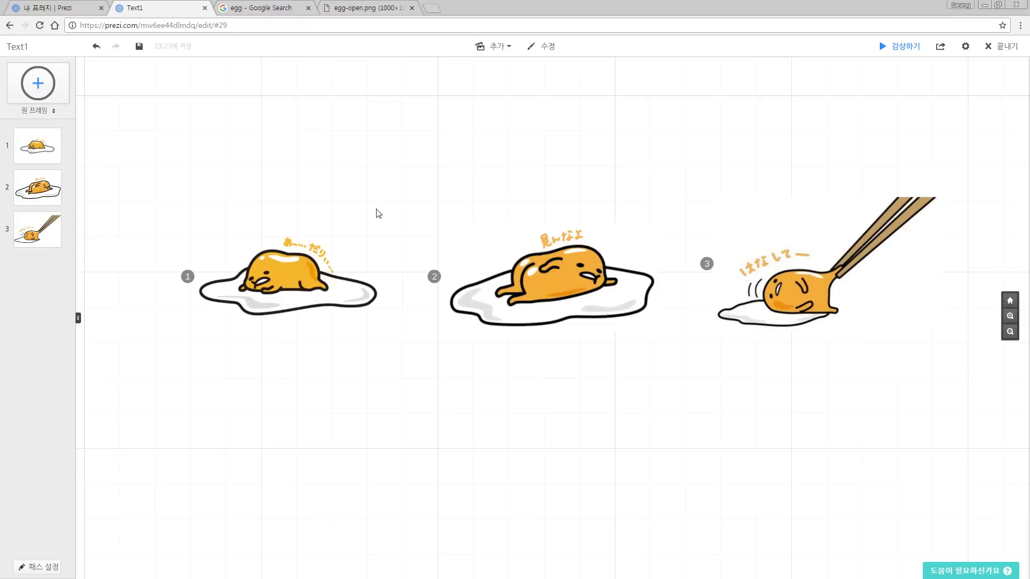
left_click_drag(450, 202, 414, 199)
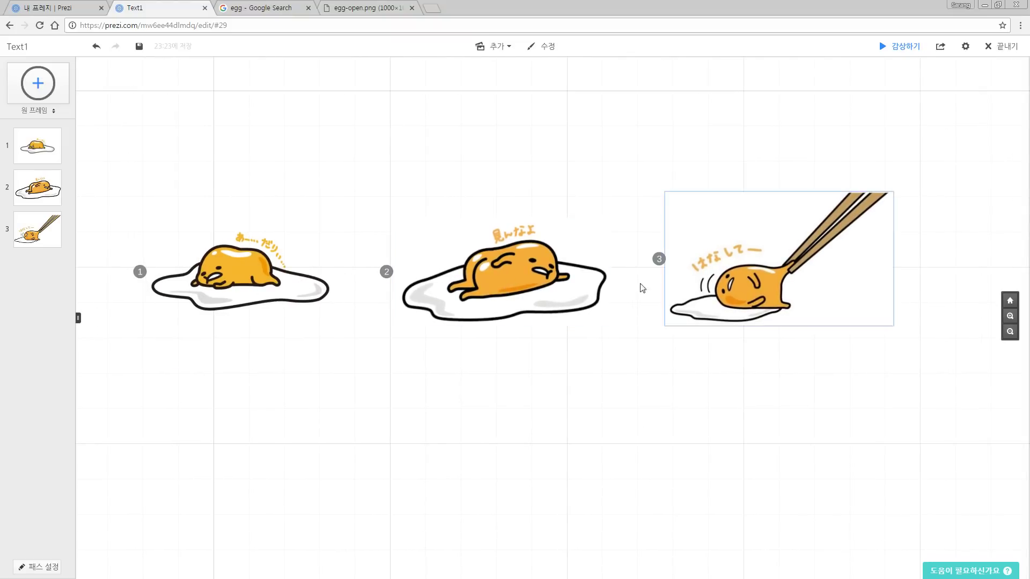
left_click(502, 286)
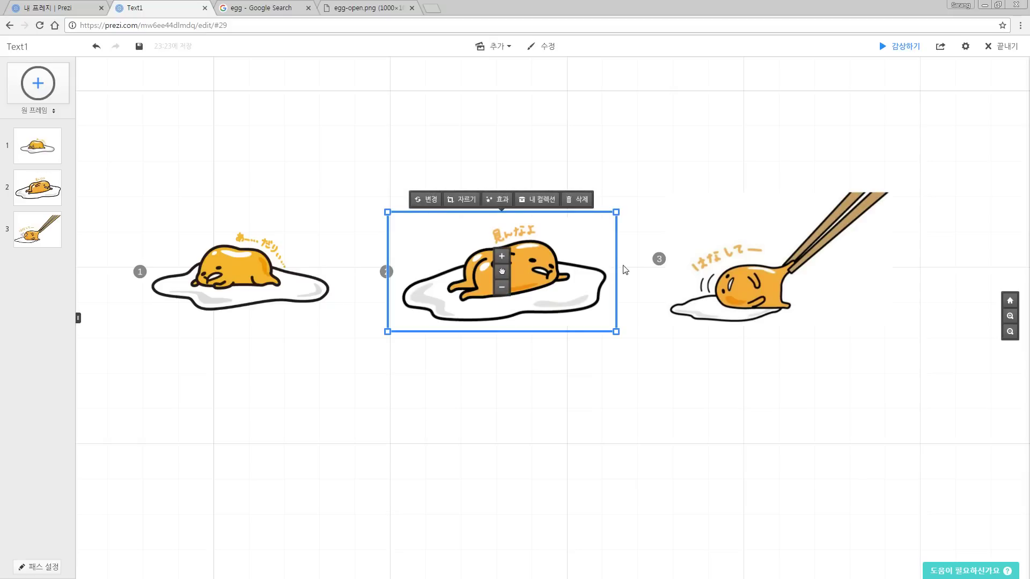
left_click_drag(624, 207, 413, 300)
left_click(461, 418)
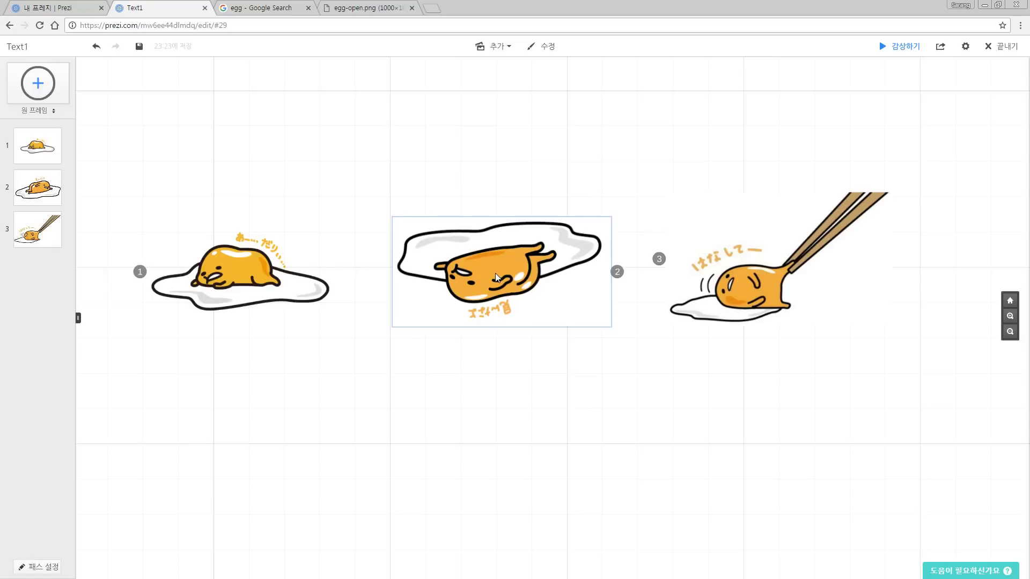
Preview the transitions to and from the upside-down egg image in both directions, and return to the canvas.
key("space")
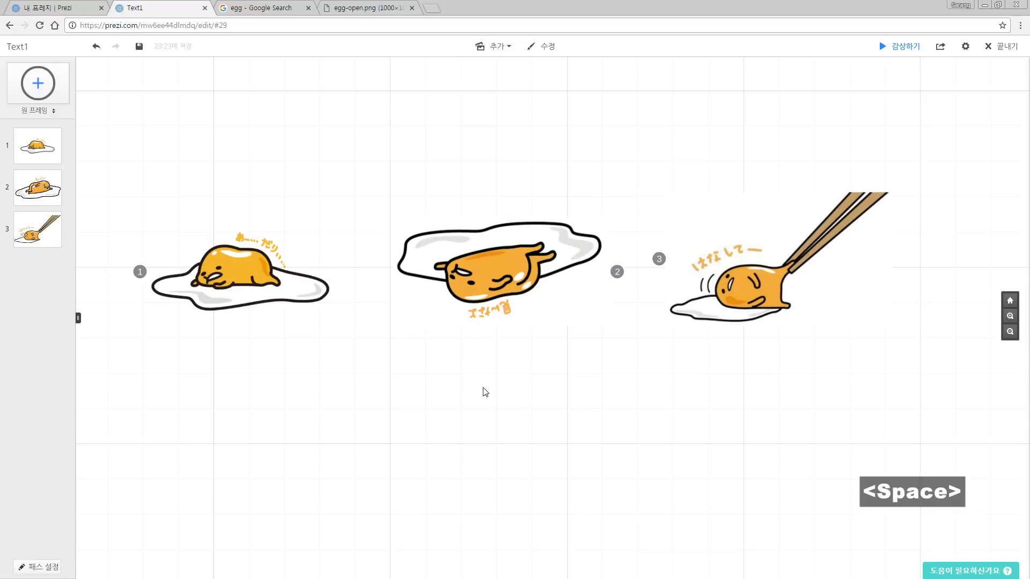
key("Right")
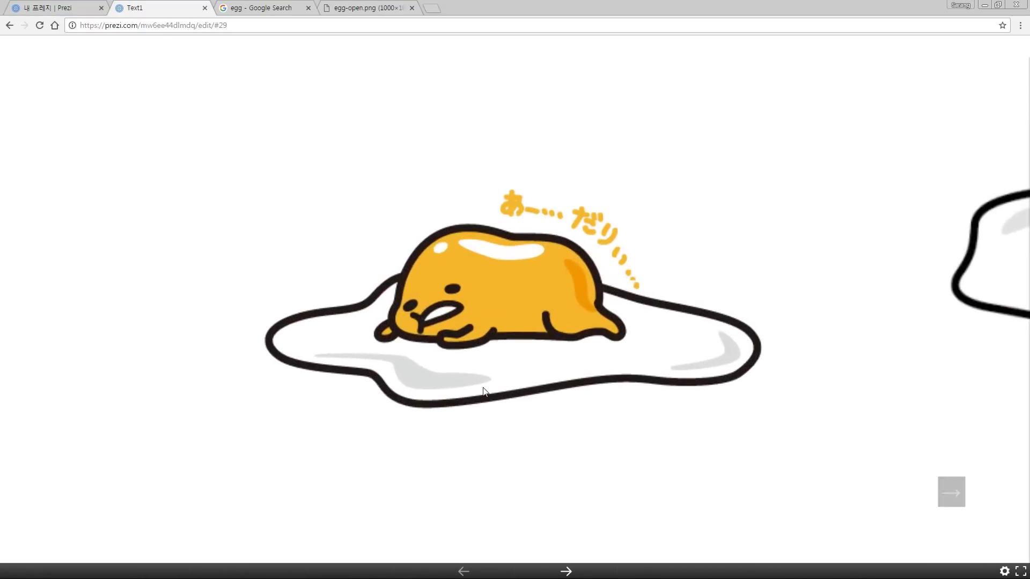
key("Right")
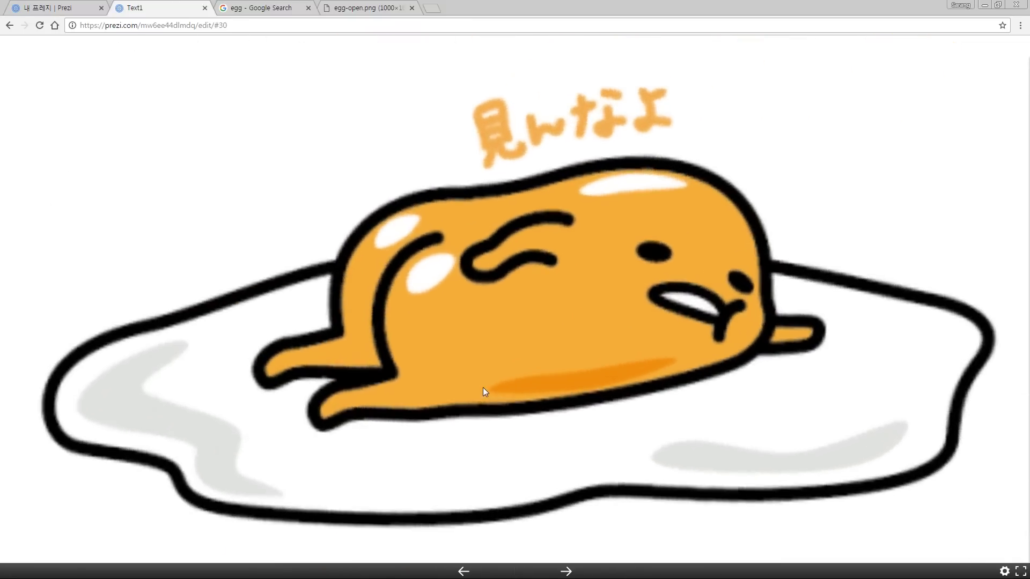
key("Left")
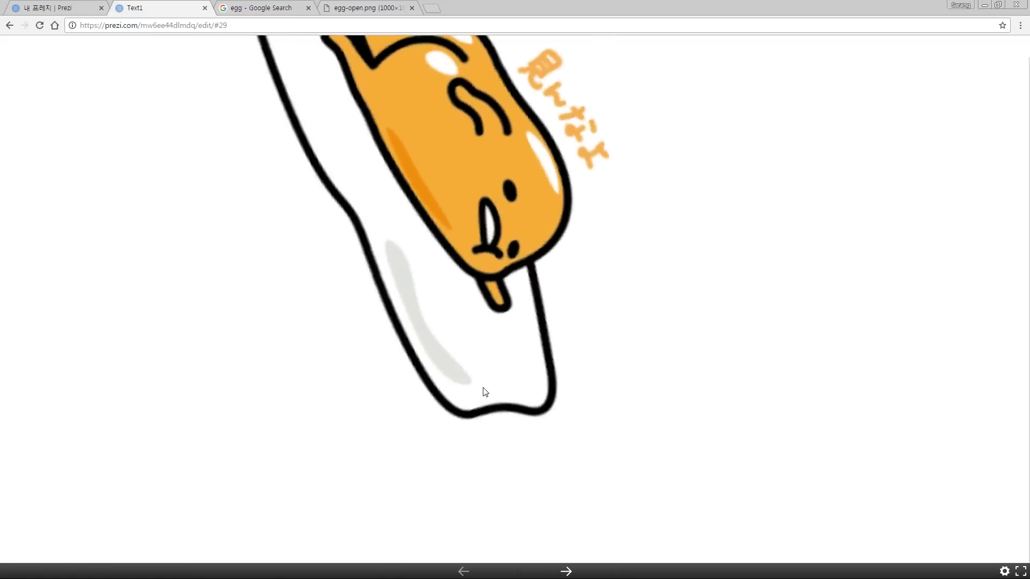
key("Right")
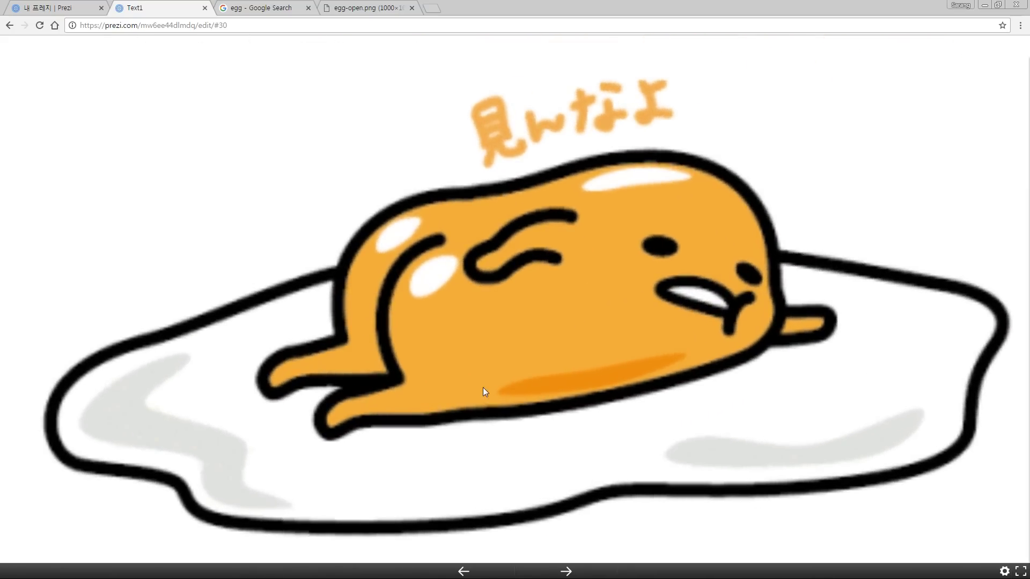
key("Right")
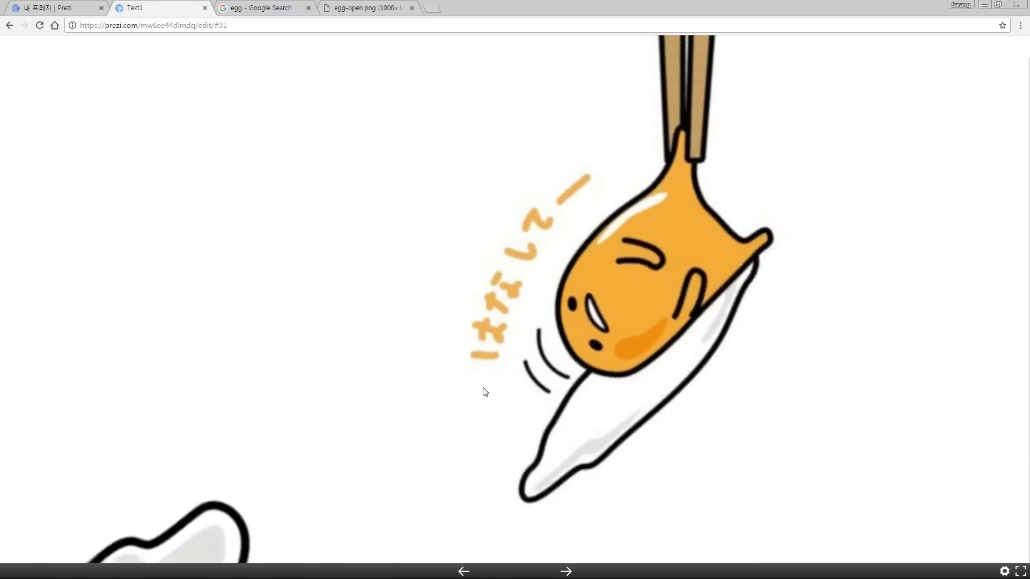
key("Left")
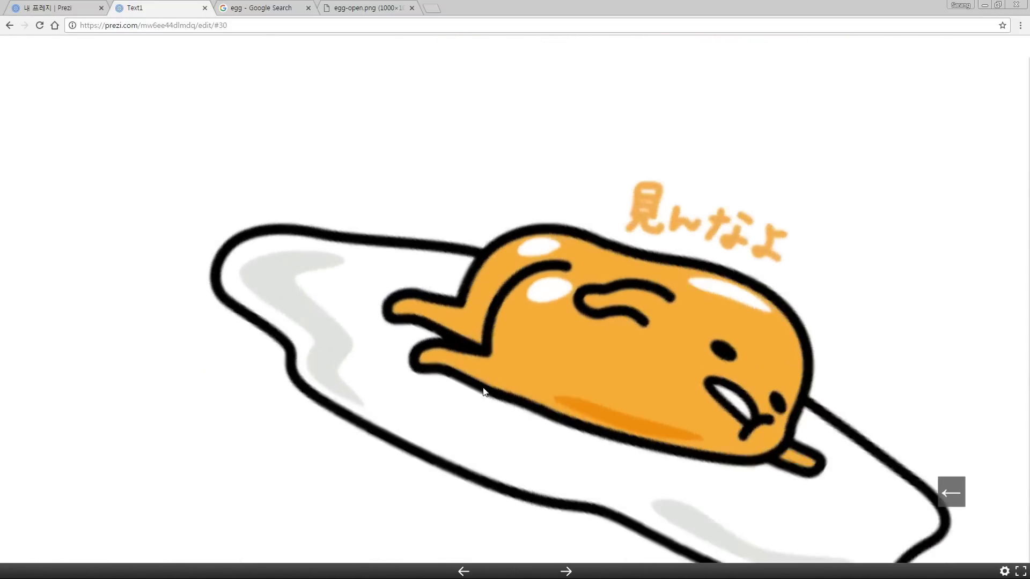
key("Left")
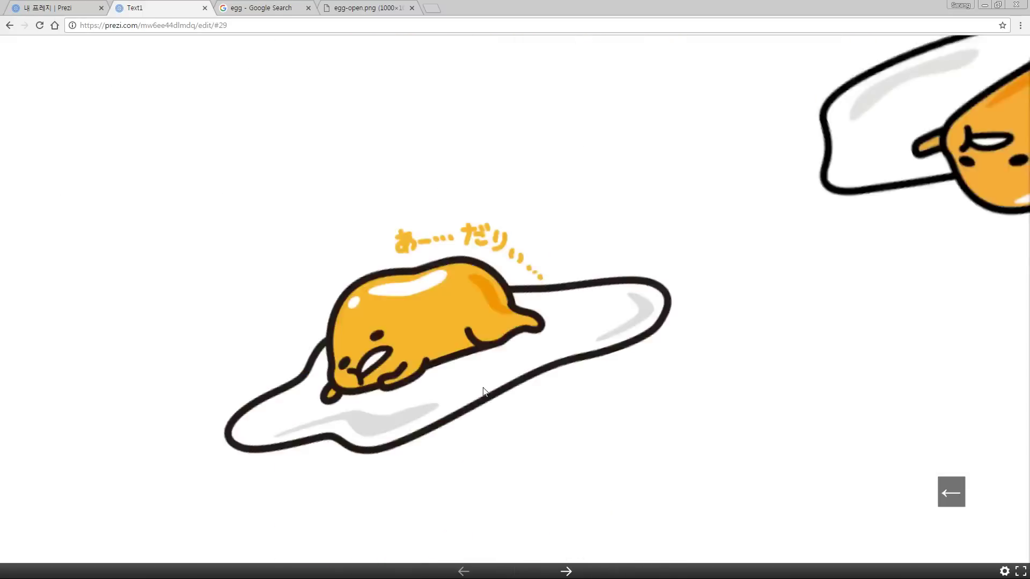
key("Escape")
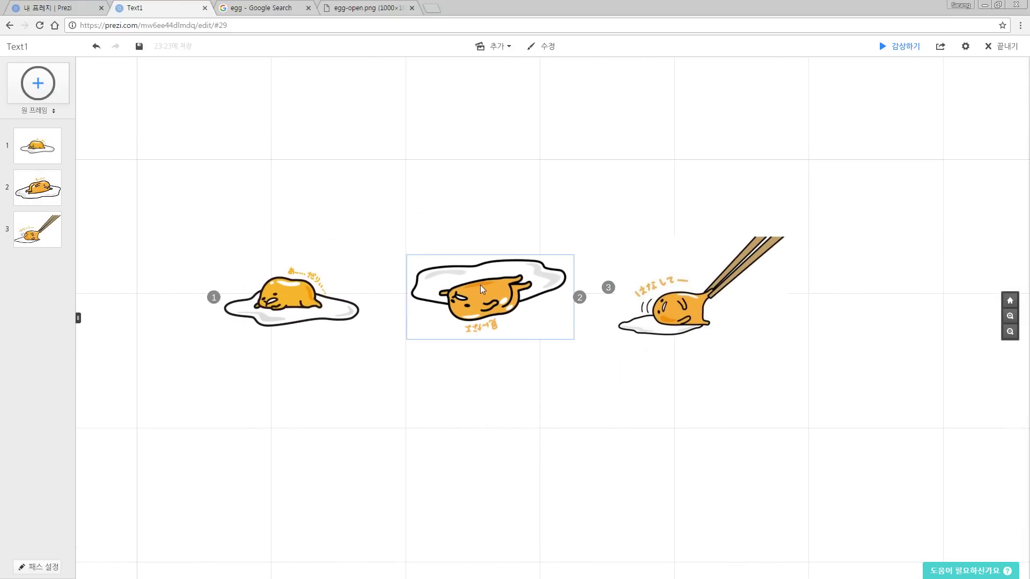
Rotate the middle egg image back upright and position it between the other two images.
left_click_drag(481, 285, 471, 297)
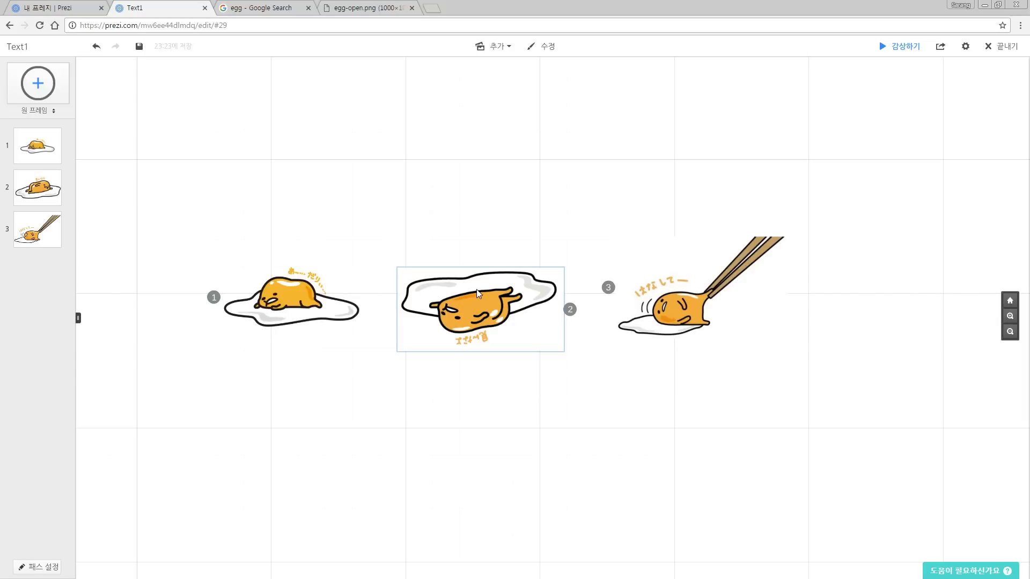
left_click(494, 293)
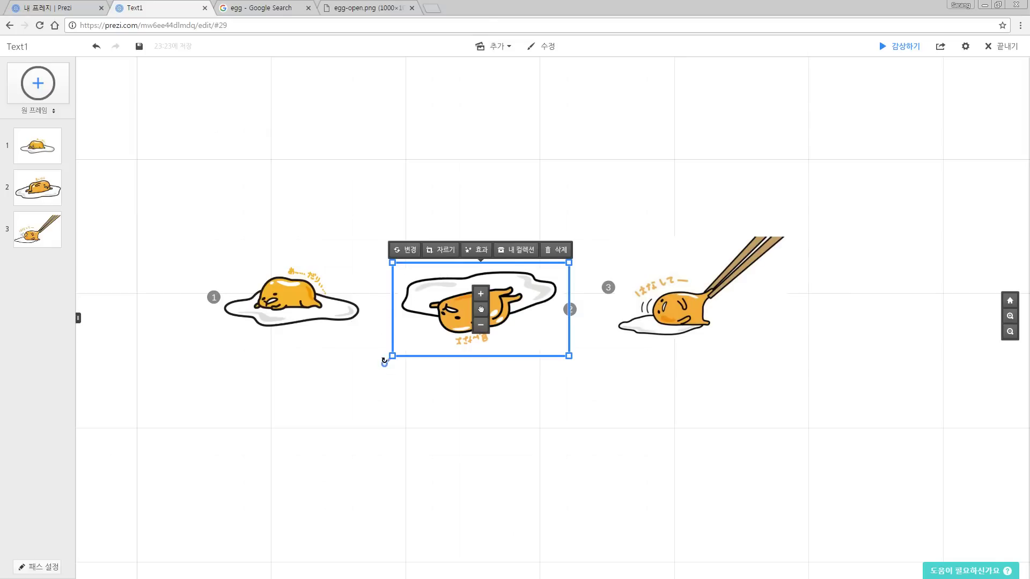
left_click_drag(383, 359, 620, 229)
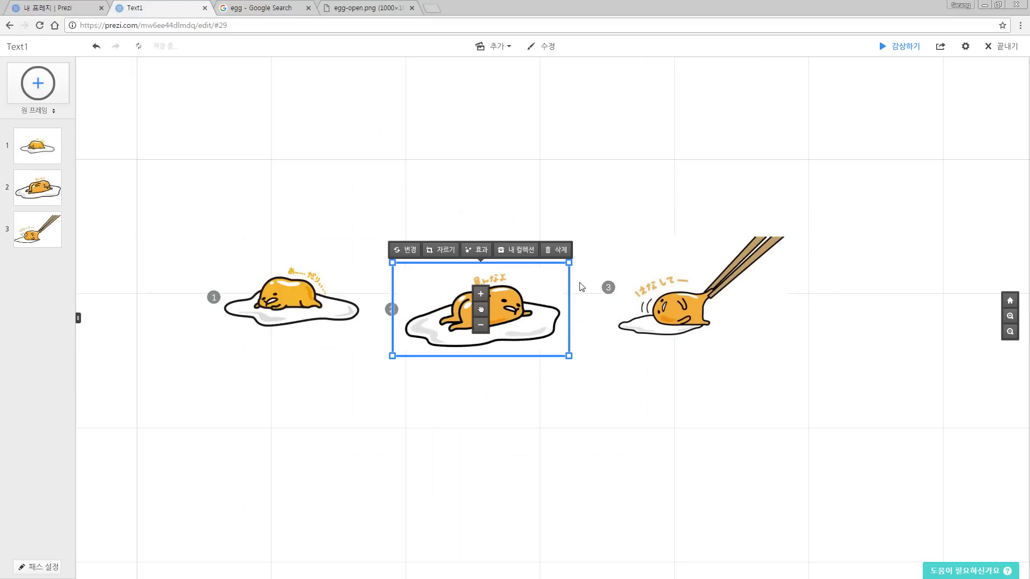
left_click_drag(481, 310, 485, 297)
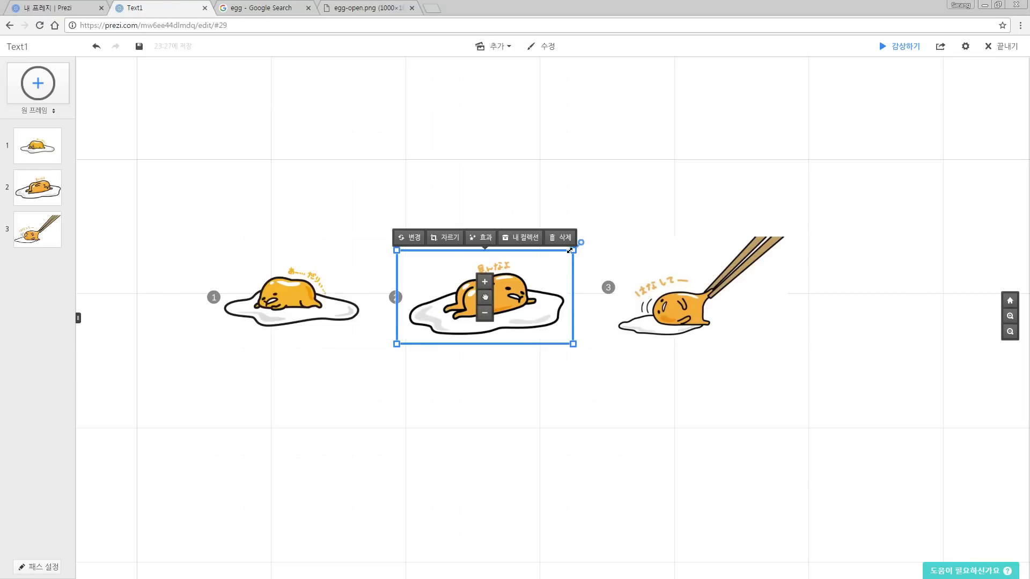
Shrink the middle egg image to a tiny size around its centre, check it up close, and deselect it.
left_click_drag(571, 250, 488, 297)
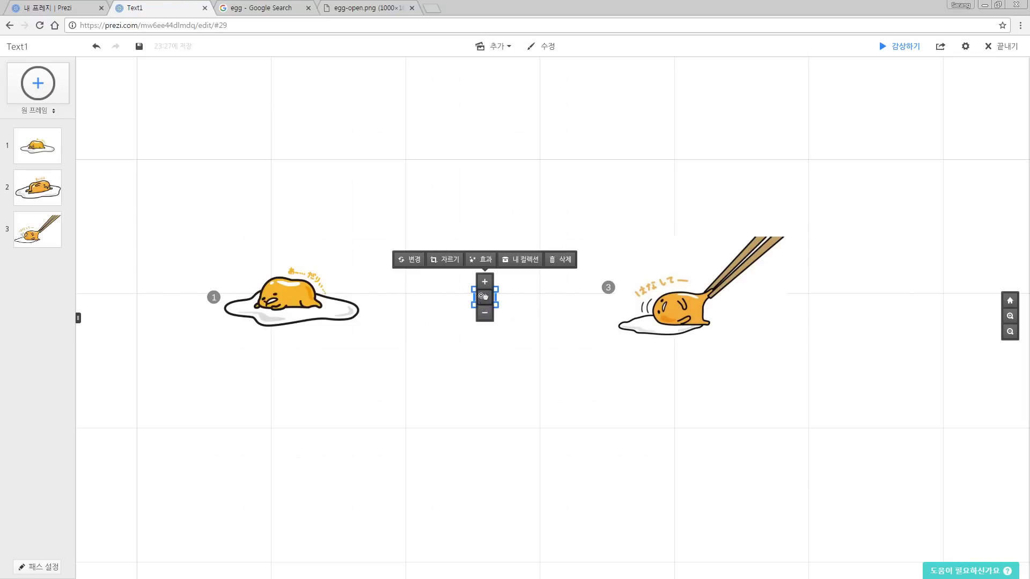
scroll(482, 297, "up", 2)
scroll(482, 297, "up", 5)
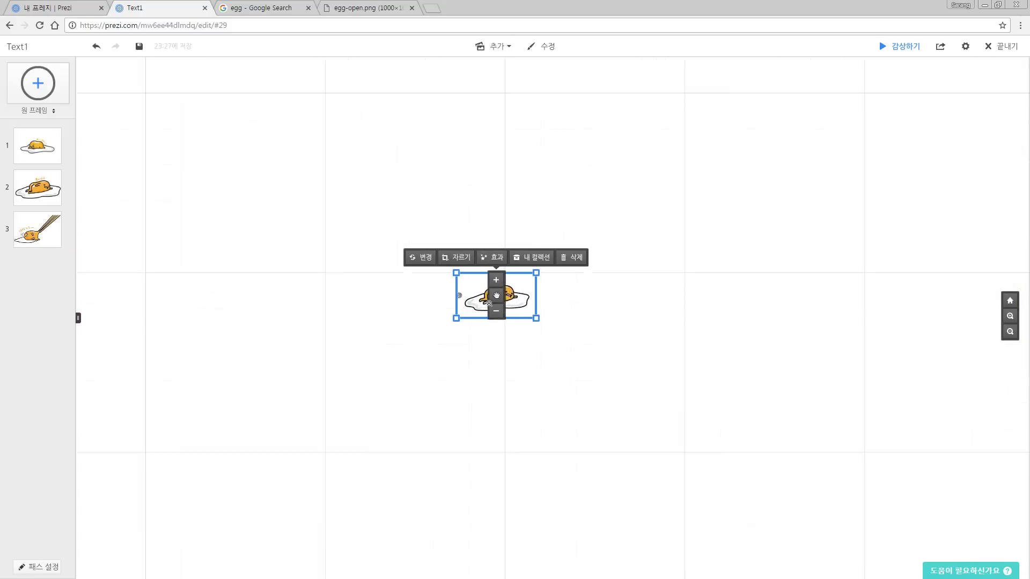
scroll(490, 304, "up", 4)
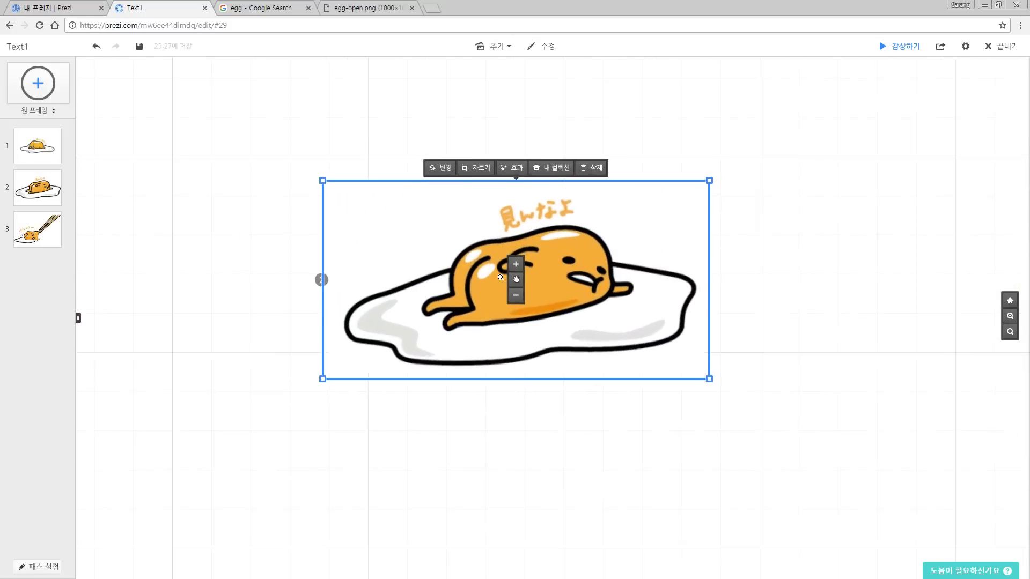
scroll(500, 278, "down", 6)
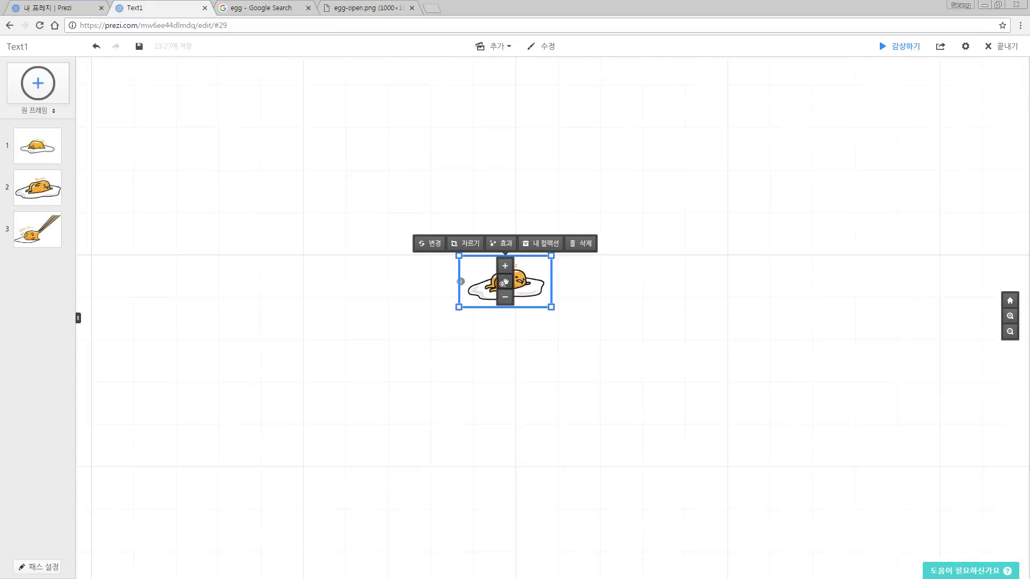
scroll(504, 283, "down", 4)
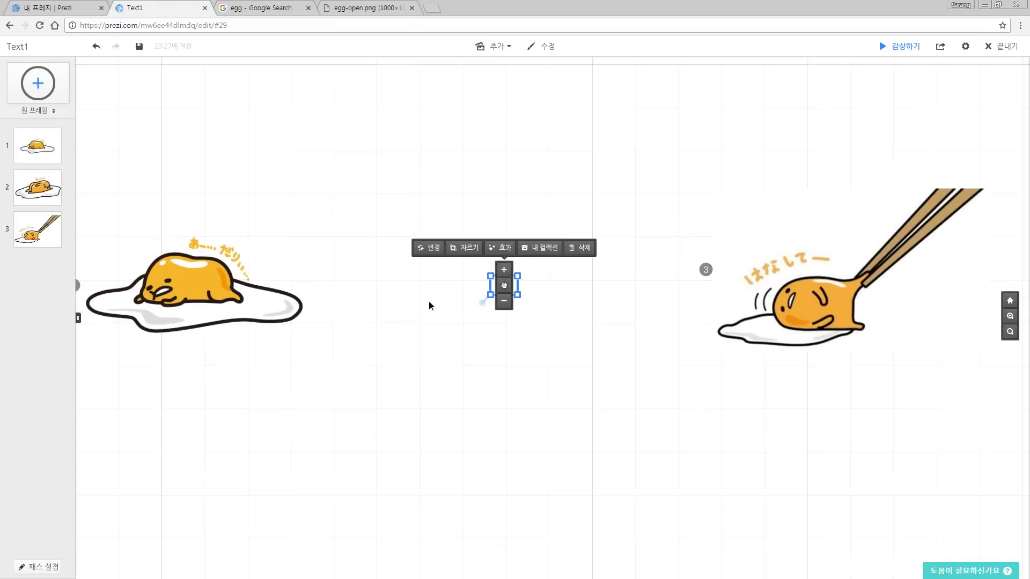
left_click(480, 318)
key("ctrl")
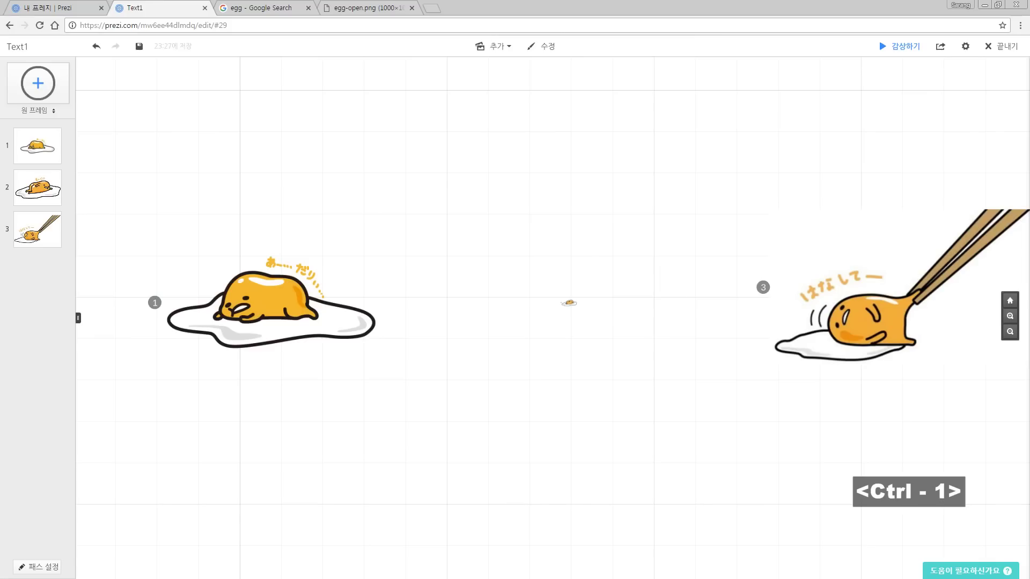
key("ctrl")
left_click_drag(132, 238, 406, 380)
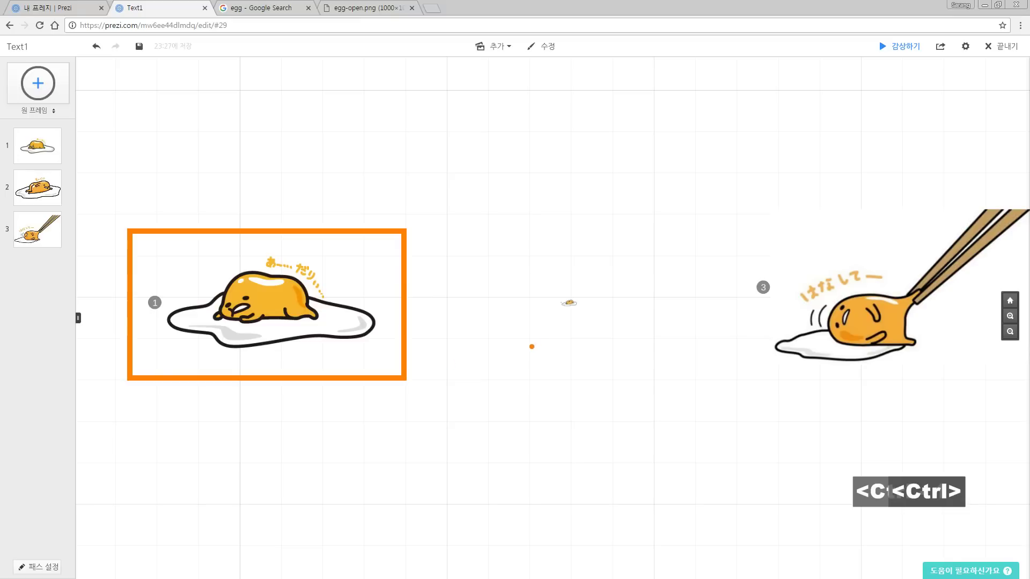
key("ctrl")
left_click_drag(551, 290, 590, 318)
mouse_move(424, 307)
left_mouse_down()
mouse_move(536, 306)
mouse_move(420, 307)
left_mouse_up()
key("ctrl+alt")
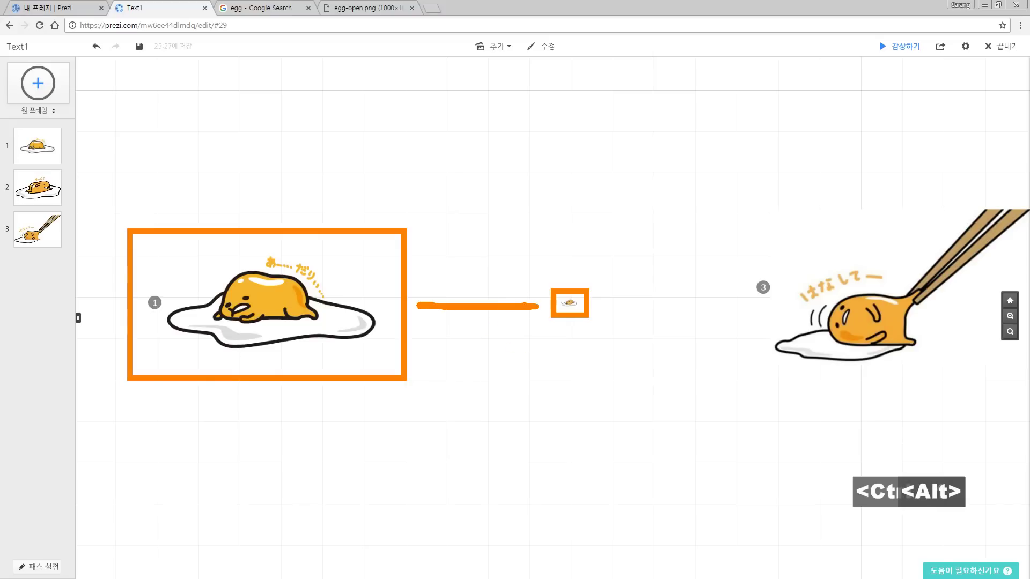
Preview the transitions from the first egg image through the tiny middle one to the chopsticks image, and return to the canvas.
key("ctrl+1")
key("Escape")
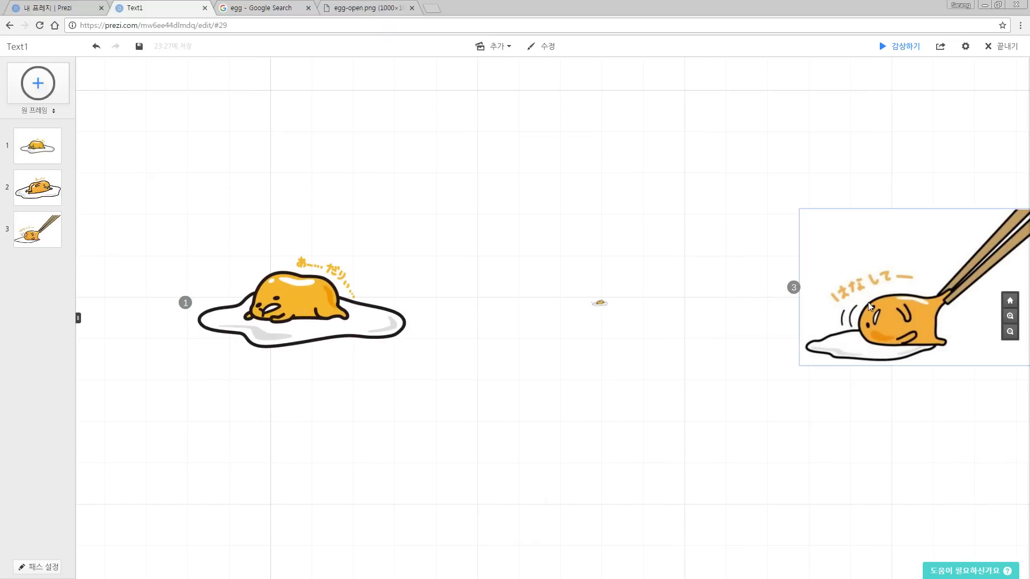
key("space")
key("Right")
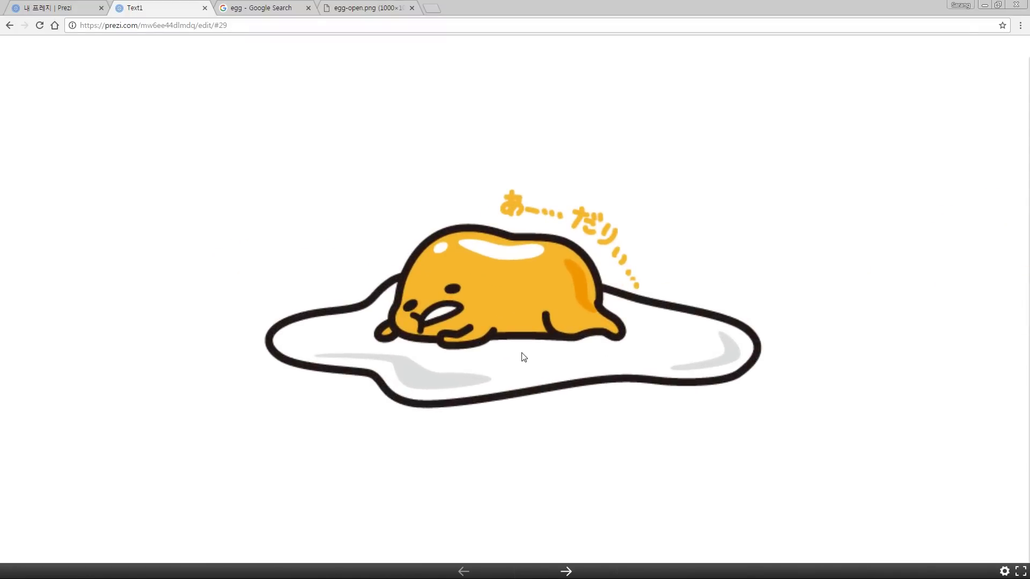
key("Right")
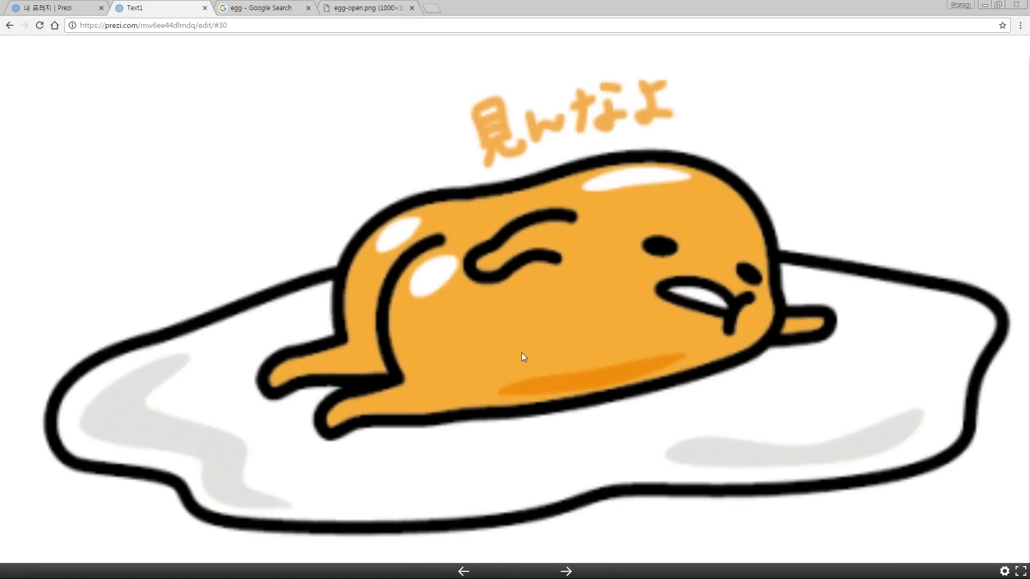
key("Right")
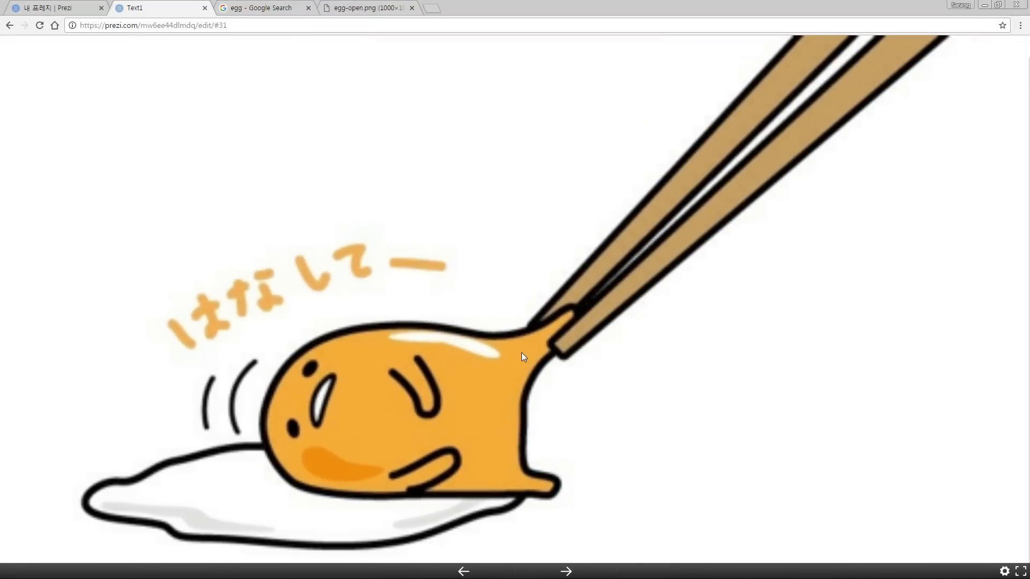
key("Escape")
Enlarge the tiny middle egg image to about the size of its neighbours and deselect it.
scroll(358, 227, "down", 3)
left_click_drag(321, 204, 554, 198)
scroll(554, 198, "down", 3)
left_click_drag(339, 221, 518, 229)
scroll(518, 230, "down", 1)
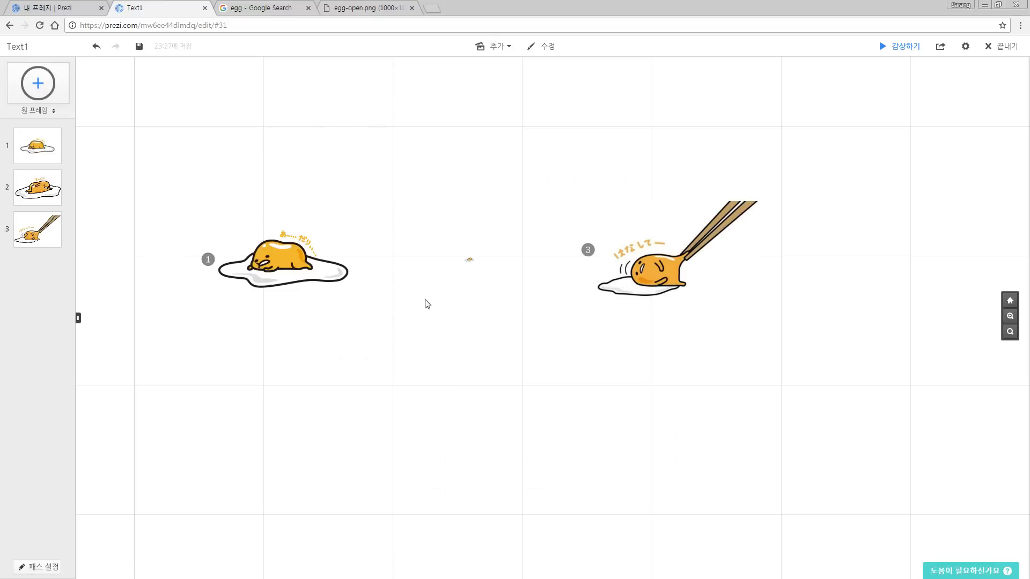
left_click_drag(419, 307, 517, 201)
mouse_move(482, 251)
left_mouse_down()
mouse_move(627, 177)
mouse_move(639, 184)
left_mouse_up()
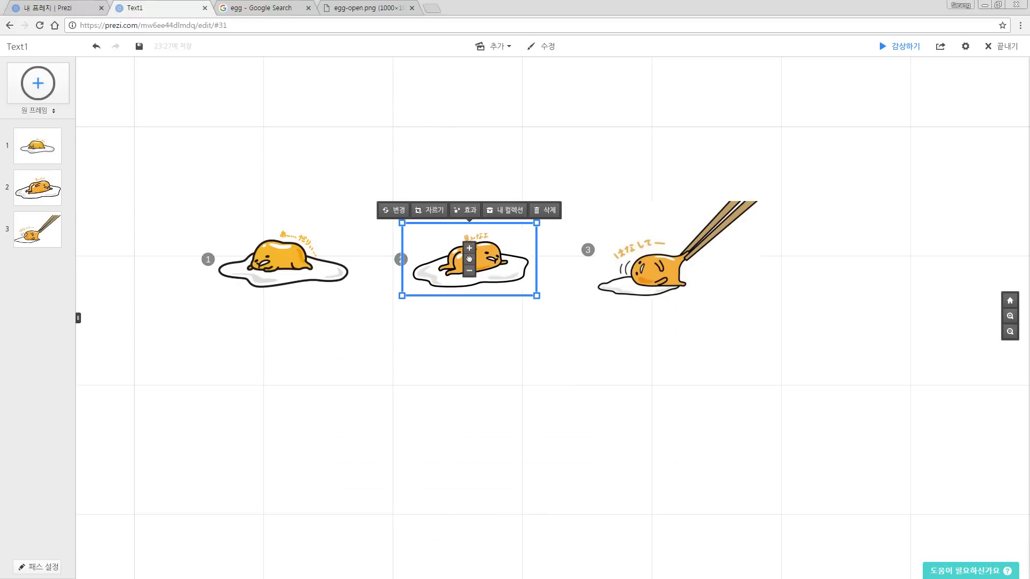
left_click_drag(424, 363, 457, 352)
key("Escape")
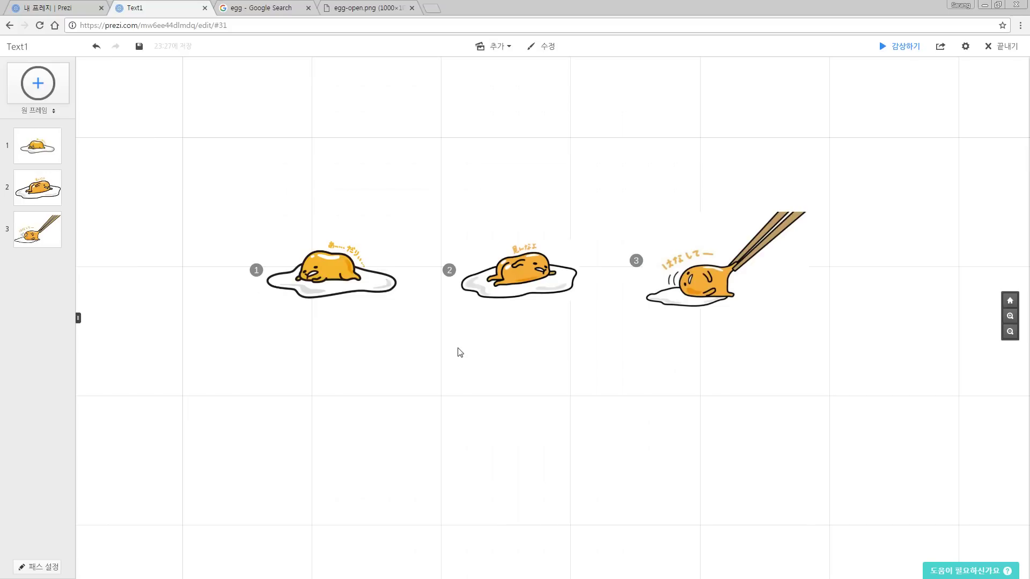
Start editing the path, remove all three existing stops, and add the three egg images again from left to right.
left_click(53, 567)
left_click_drag(419, 389, 421, 396)
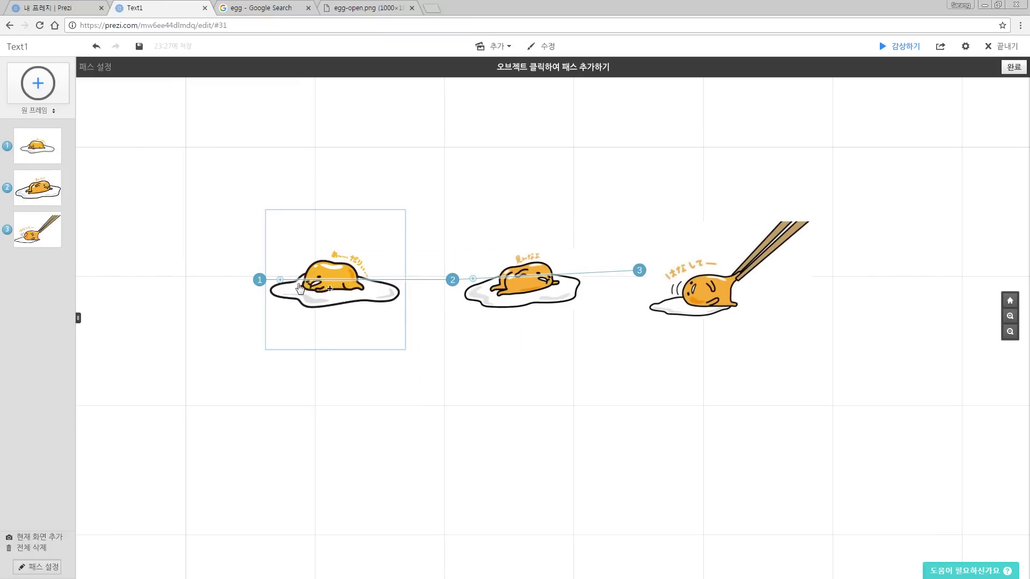
left_click_drag(260, 282, 241, 236)
left_click_drag(455, 283, 435, 233)
left_click_drag(642, 272, 598, 223)
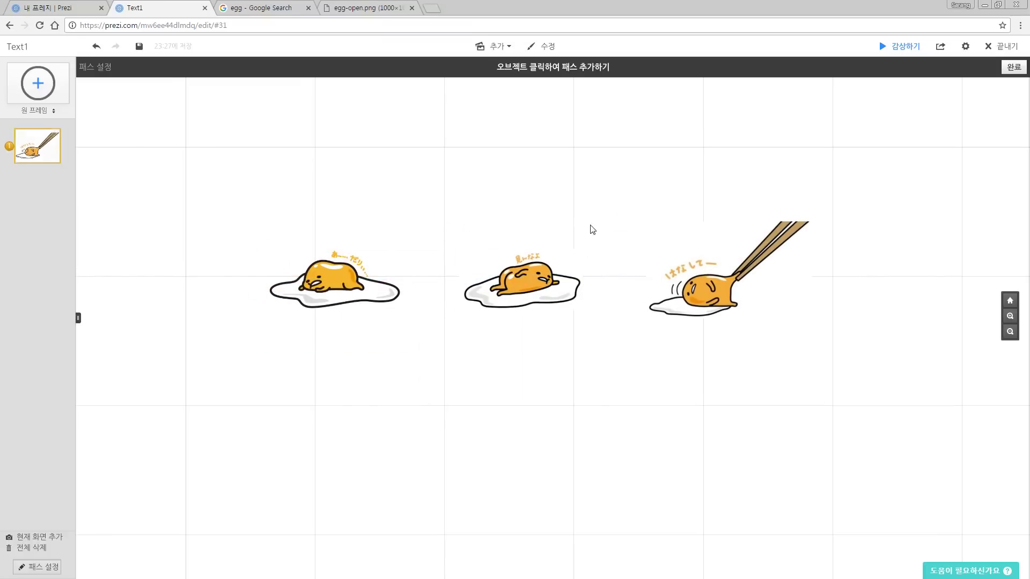
left_click(352, 295)
left_click(521, 285)
left_click(697, 289)
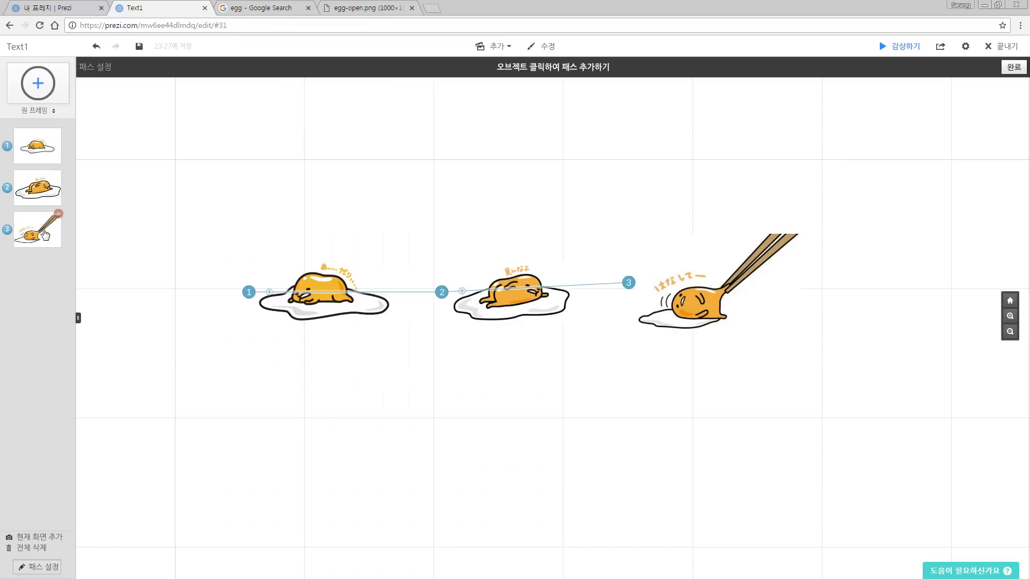
Delete the first path stop through its thumbnail and add the leftmost egg image again at the end of the path.
key("ctrl+1")
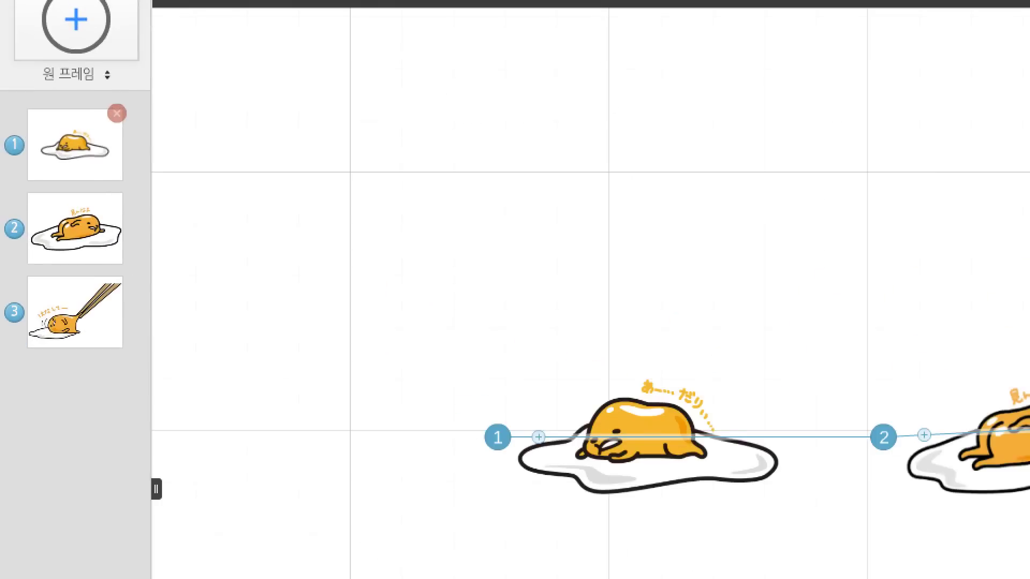
left_click(155, 137)
left_click_drag(95, 100, 135, 148)
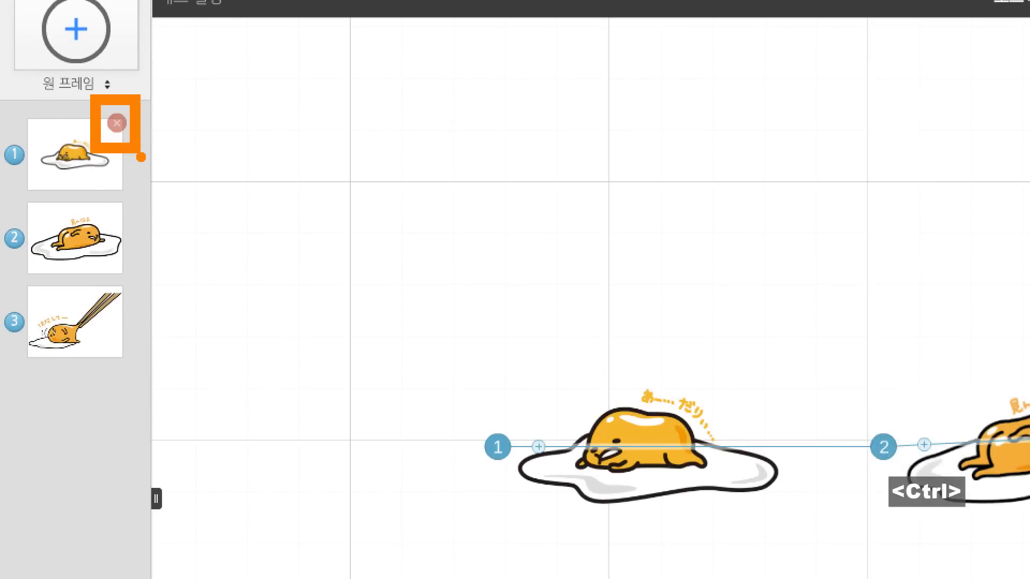
key("Escape")
left_click(61, 135)
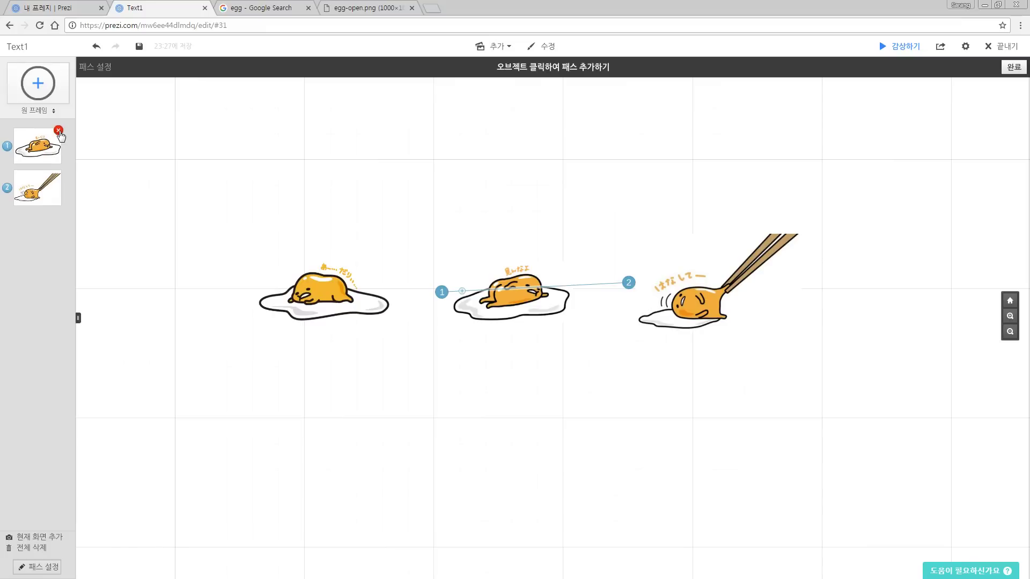
left_click(288, 299)
left_click(250, 295)
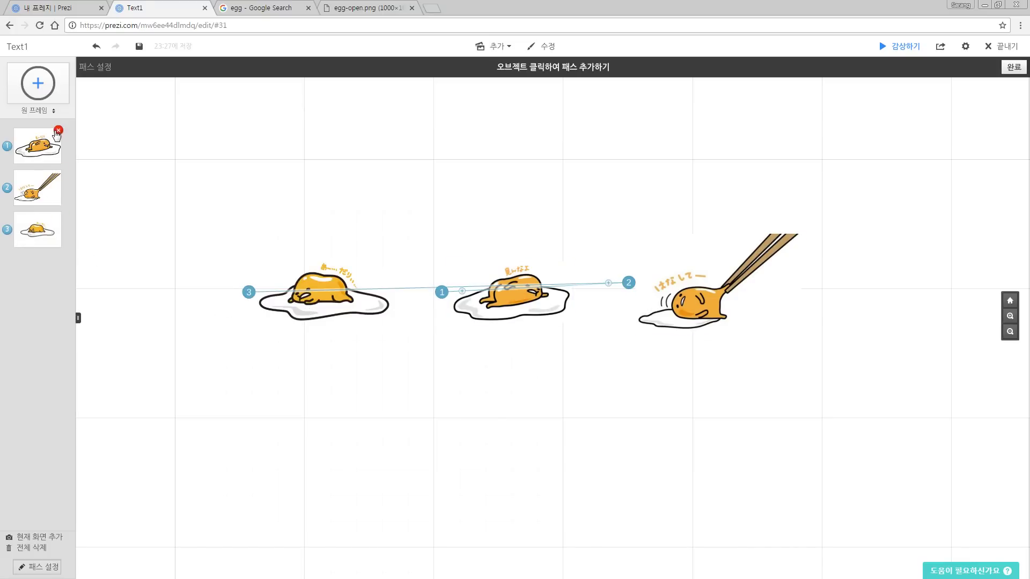
Delete every path stop through the thumbnails and rebuild the path over the three egg images from left to right.
left_click(58, 131)
left_click(57, 131)
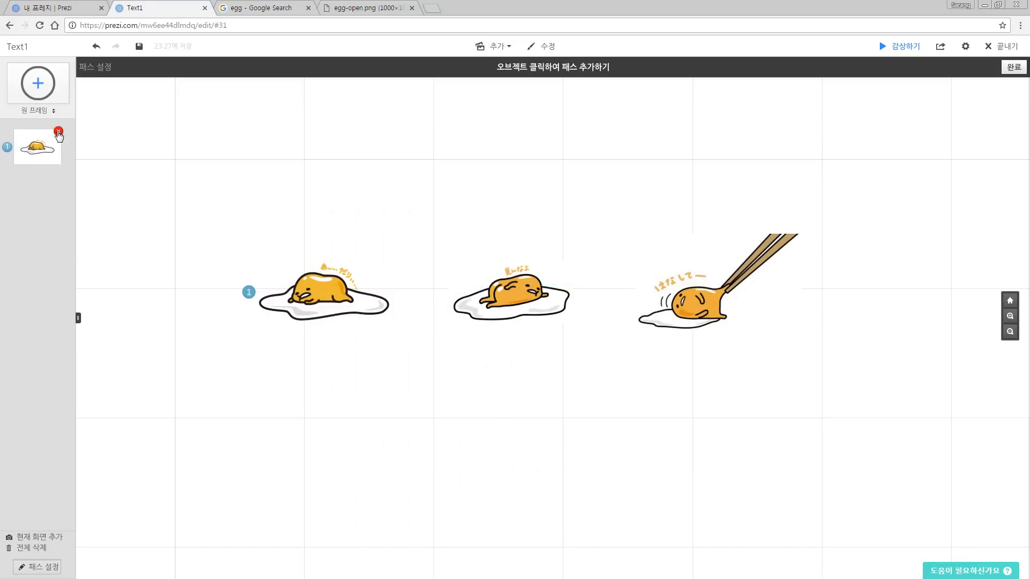
left_click(58, 131)
left_click(315, 308)
left_click(529, 297)
left_click(696, 304)
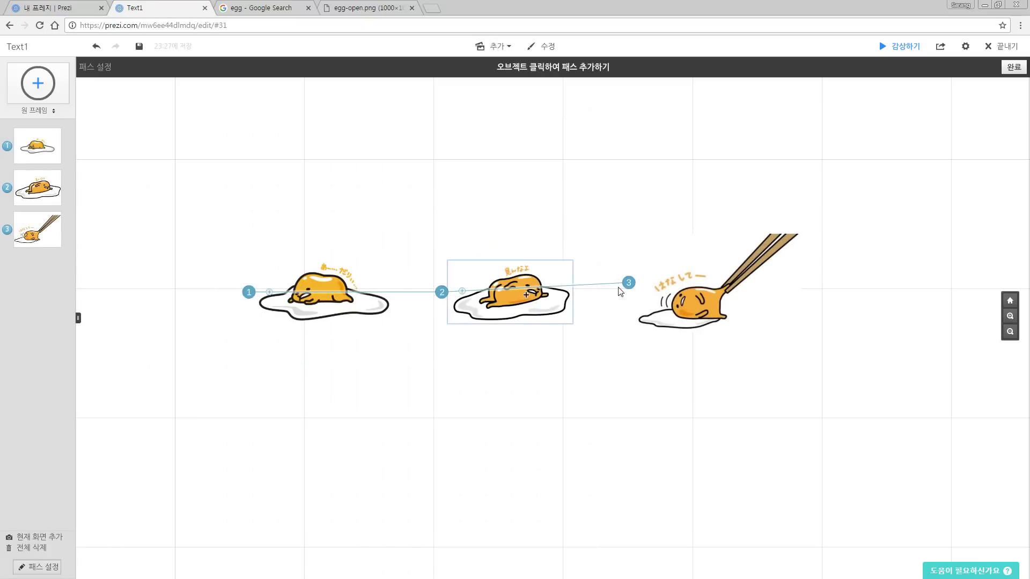
Pull all three path numbers off their images into empty canvas to clear the path, and re-add the images in left-to-right order.
mouse_move(248, 294)
left_mouse_down()
mouse_move(223, 311)
mouse_move(237, 168)
mouse_move(669, 122)
mouse_move(471, 393)
mouse_move(238, 183)
left_mouse_up()
mouse_move(458, 153)
left_mouse_down()
mouse_move(527, 396)
mouse_move(271, 237)
mouse_move(449, 166)
mouse_move(474, 209)
left_mouse_up()
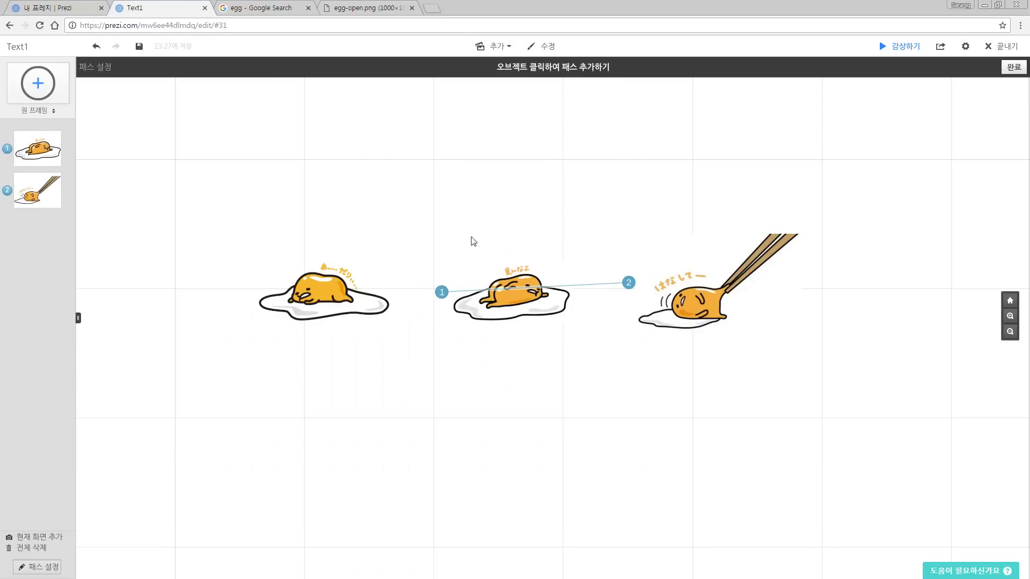
mouse_move(444, 305)
left_mouse_down()
mouse_move(259, 414)
mouse_move(184, 301)
mouse_move(602, 294)
mouse_move(515, 174)
mouse_move(520, 183)
left_mouse_up()
mouse_move(629, 283)
left_mouse_down()
mouse_move(483, 401)
mouse_move(205, 322)
mouse_move(310, 177)
mouse_move(401, 168)
left_mouse_up()
left_click(324, 300)
left_click(511, 296)
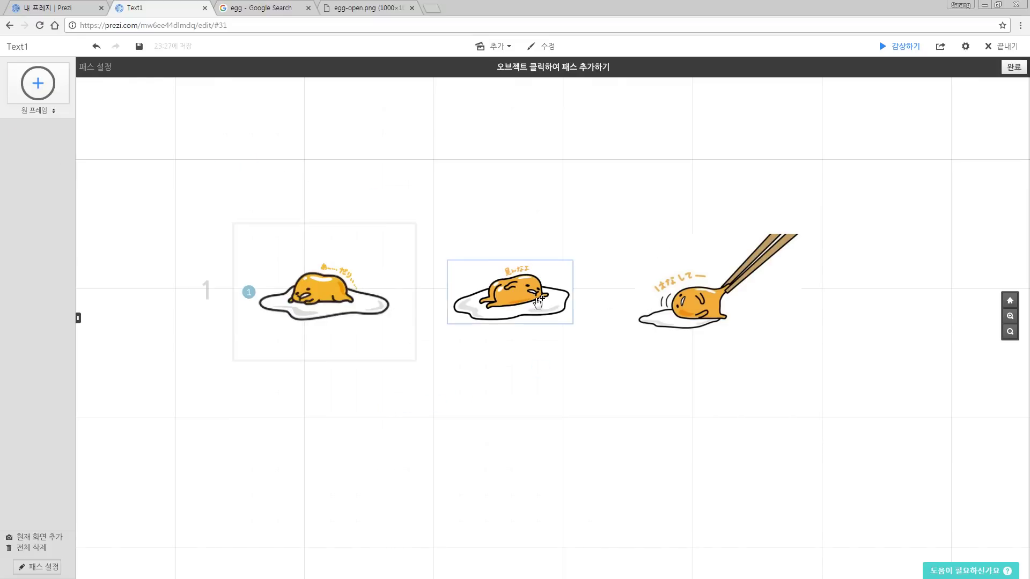
left_click(692, 304)
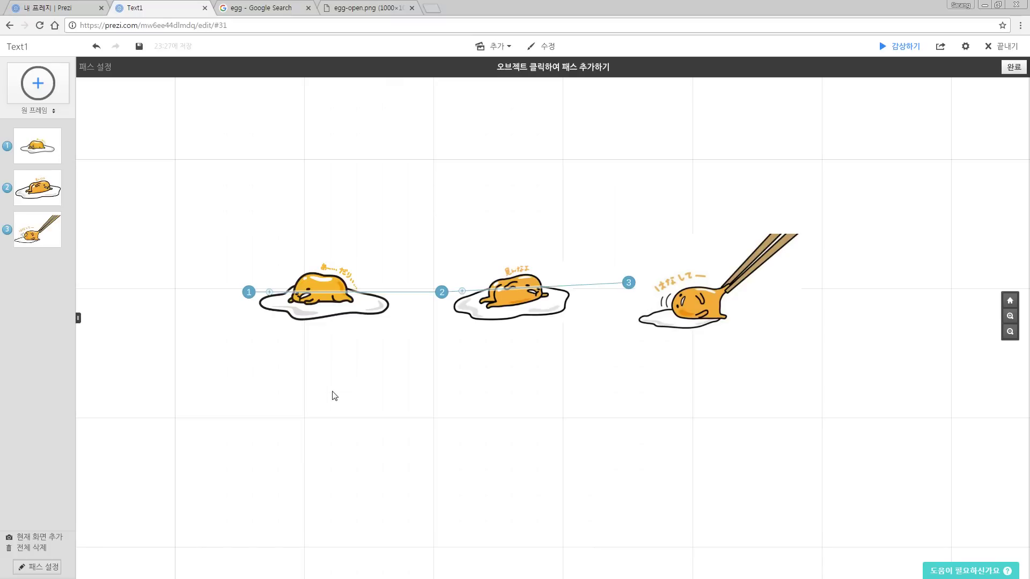
Reverse the path by reassigning stop 1 to the chopsticks image and stop 3 to the leftmost egg image, and finish path editing.
left_click_drag(250, 301, 729, 303)
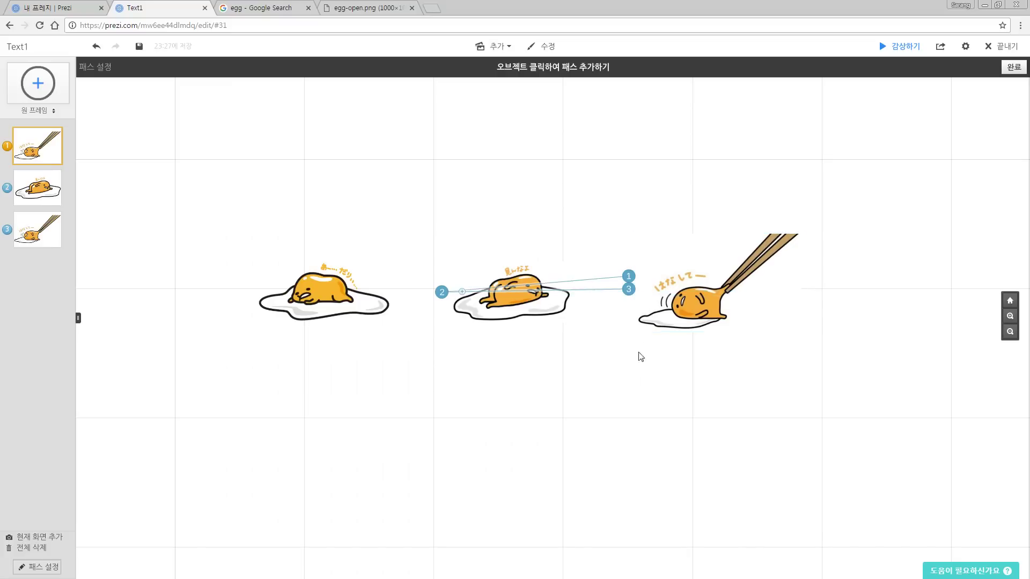
left_click_drag(632, 298, 303, 294)
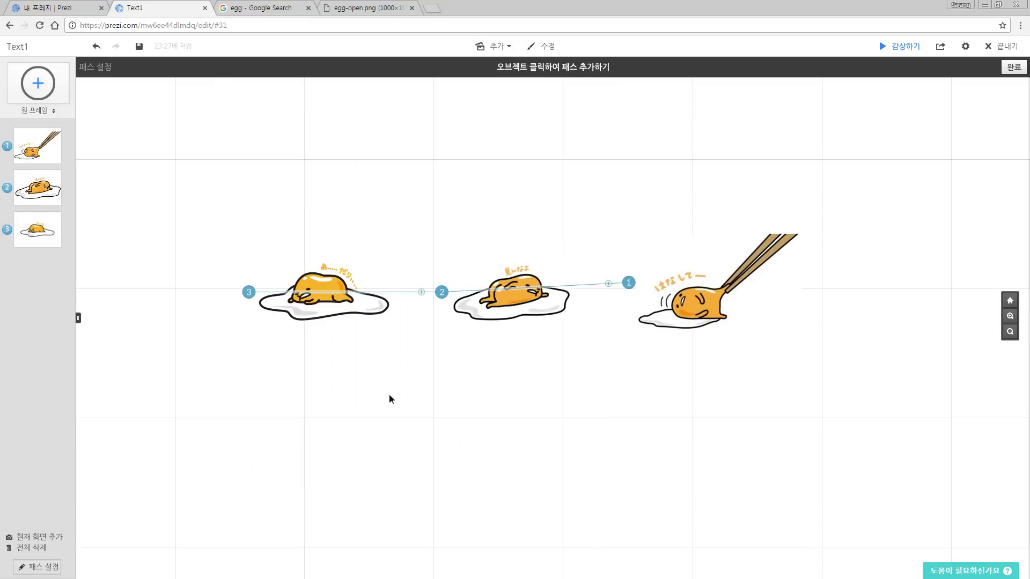
left_click_drag(394, 406, 384, 378)
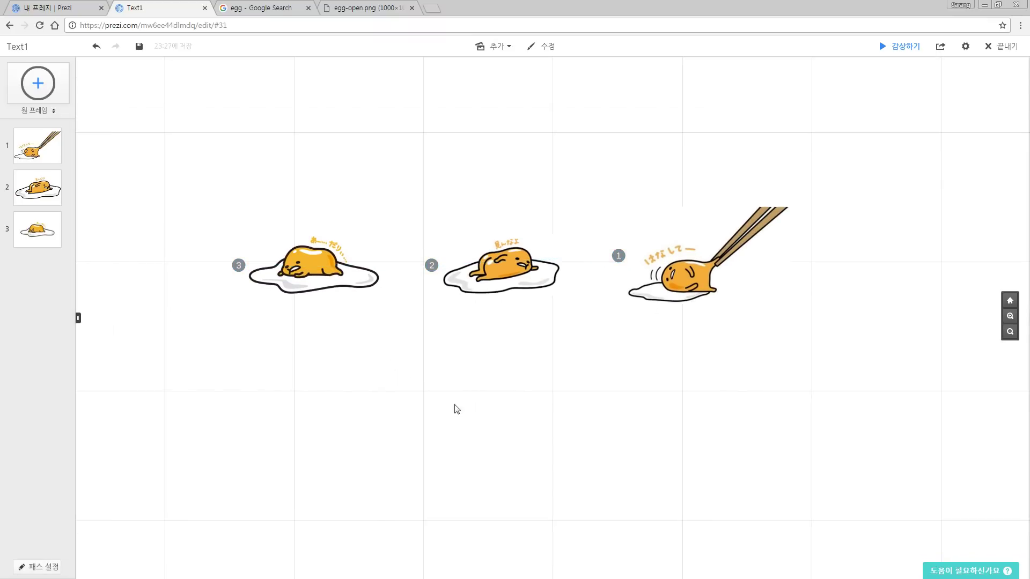
key("Escape")
Add the text "EGG" on the empty canvas below the egg images.
double_click(375, 372)
type("Text")
left_click_drag(430, 395, 329, 386)
type("EGG")
left_click(333, 387)
left_click(380, 366)
left_click(462, 361)
Shift the leftmost egg image further left and place the EGG text between it and the middle egg image.
left_click_drag(341, 280, 203, 280)
left_click(388, 364)
left_click_drag(388, 363, 330, 276)
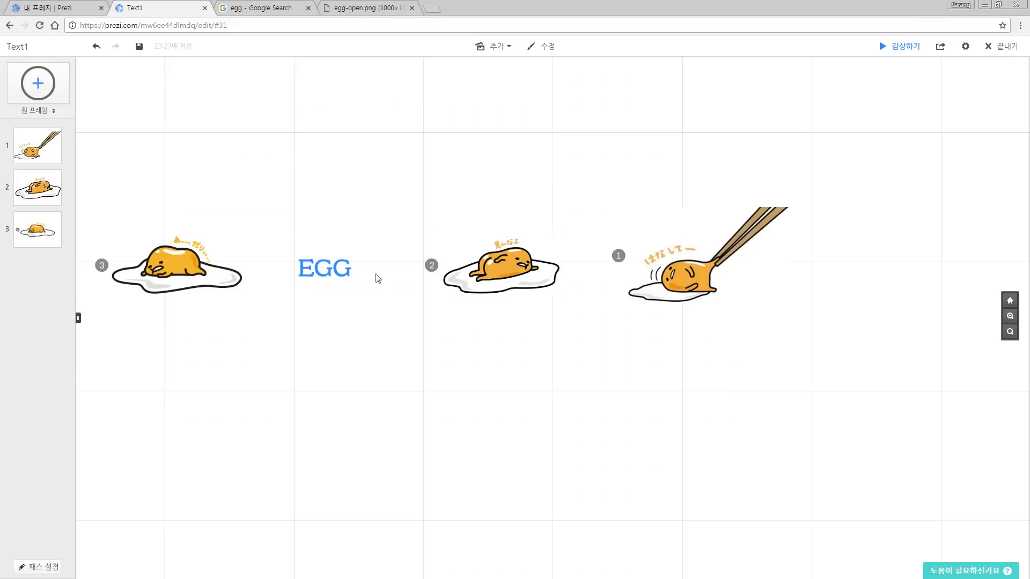
left_click_drag(210, 263, 207, 265)
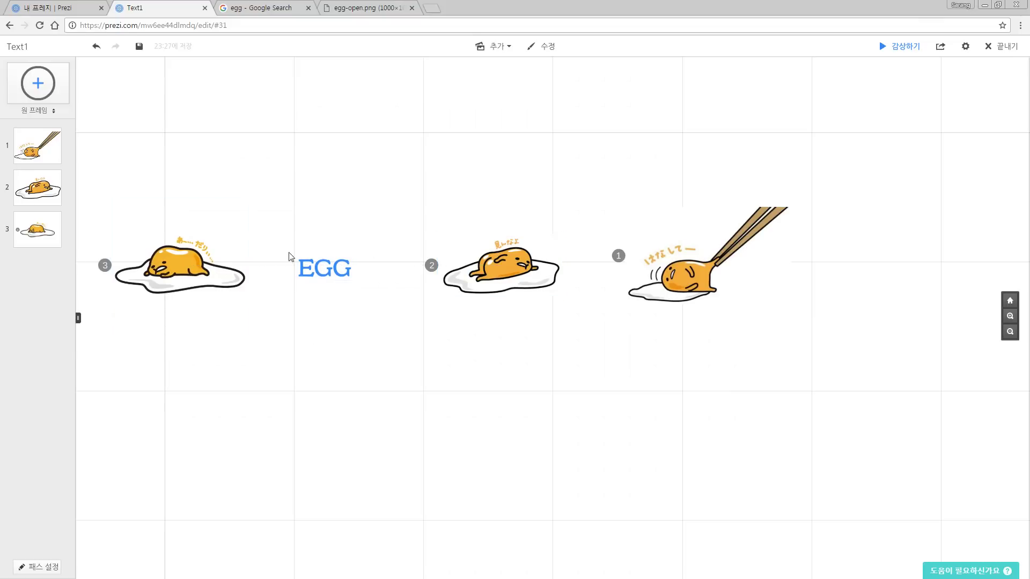
In path editing, reassign stop 3 to the EGG text and add the leftmost egg image as stop 4.
key("p")
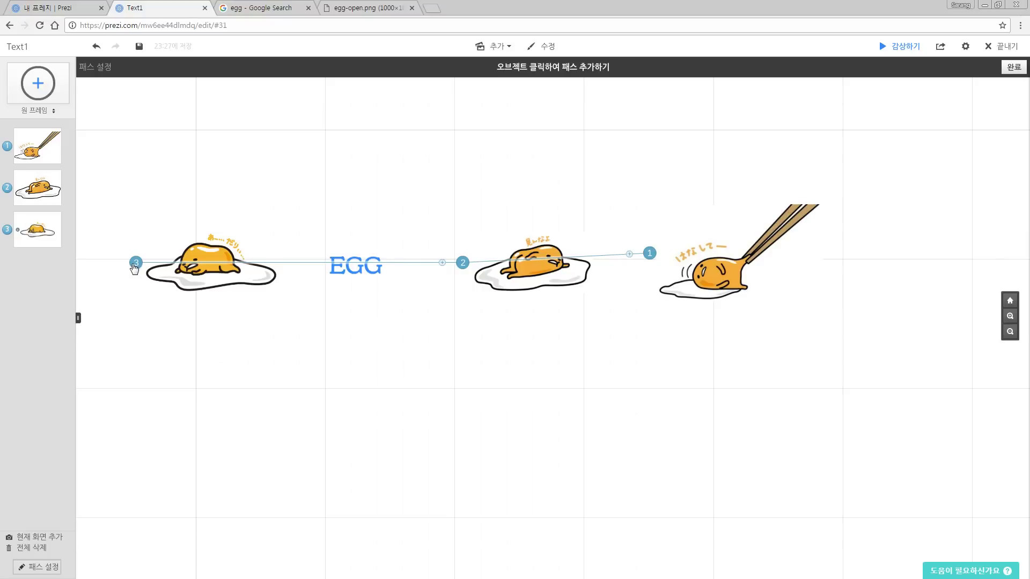
left_click_drag(136, 262, 324, 266)
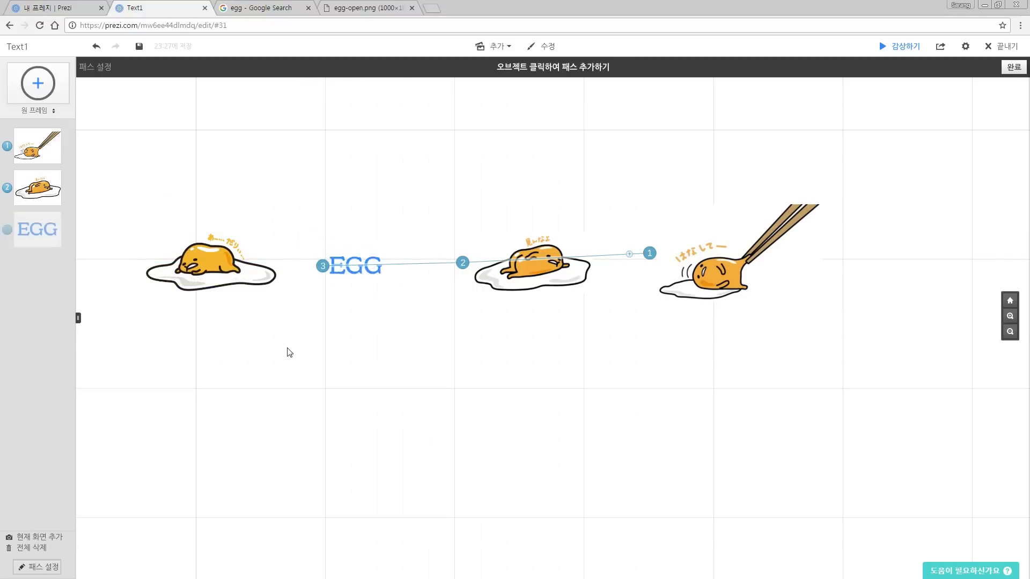
left_click(212, 311)
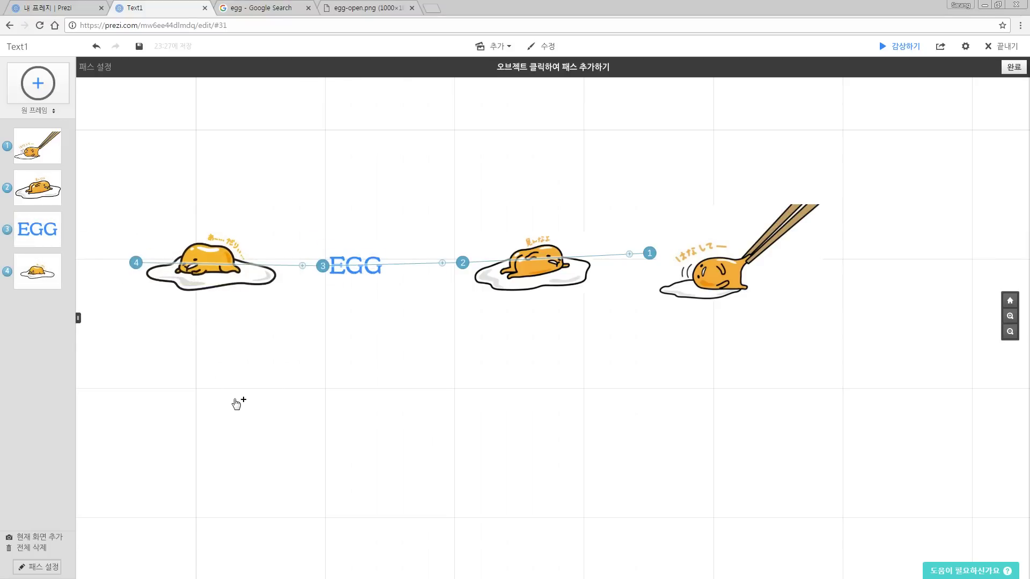
Remove stop 4 from the path and reassign stop 3 from the EGG text back to the leftmost egg image.
left_click_drag(136, 269, 235, 421)
left_click_drag(323, 267, 208, 269)
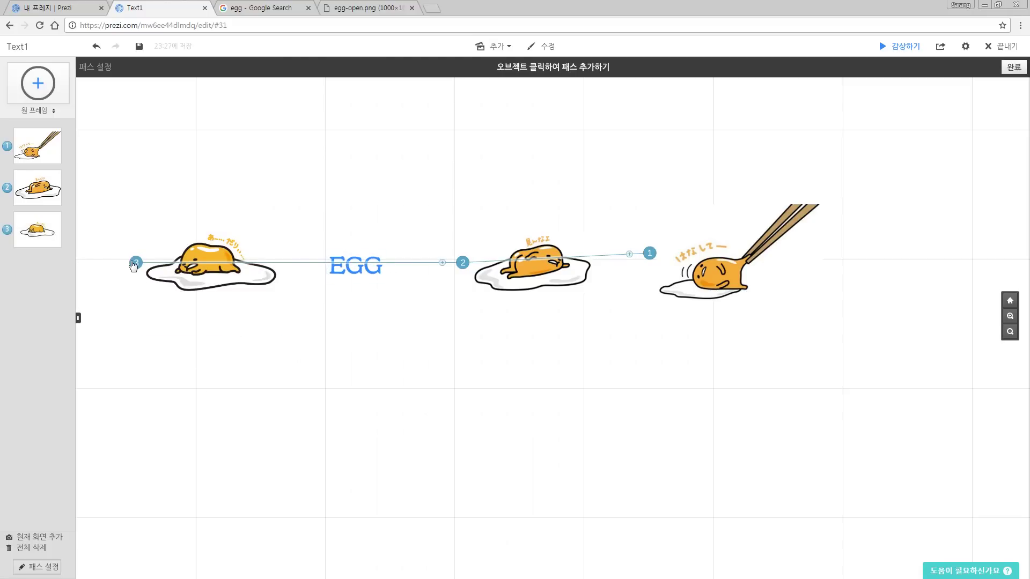
key("ctrl+z")
key("ctrl+z")
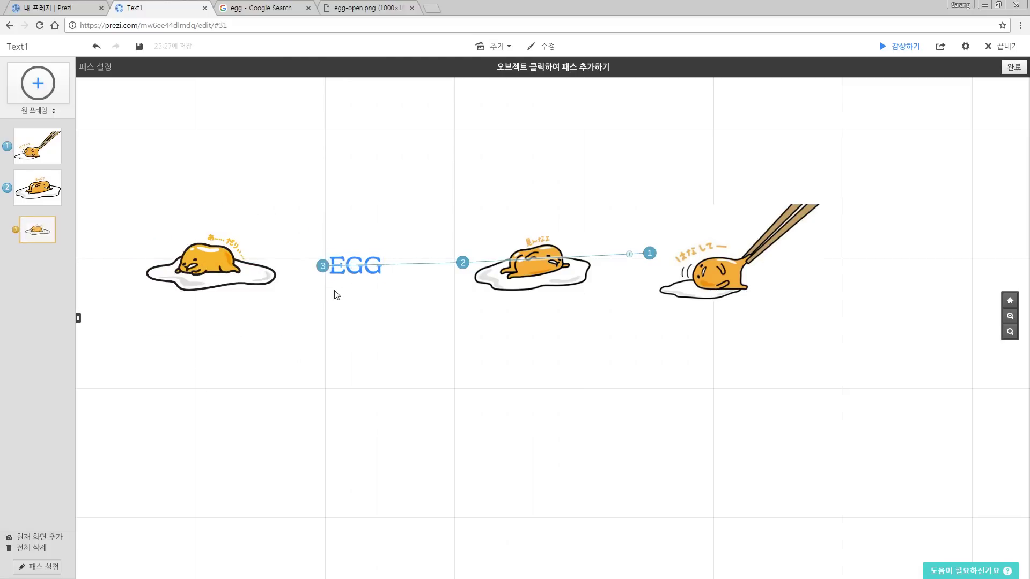
left_click_drag(136, 264, 310, 391)
left_click_drag(322, 269, 245, 282)
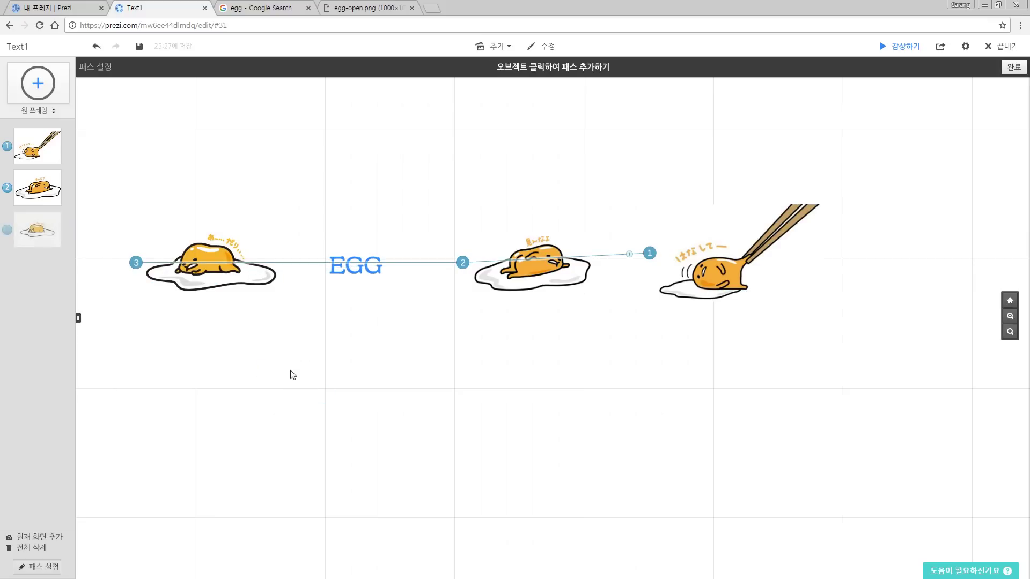
Add the EGG text to the end of the path and reorder its thumbnail to third place, before the leftmost egg image.
left_click(356, 273)
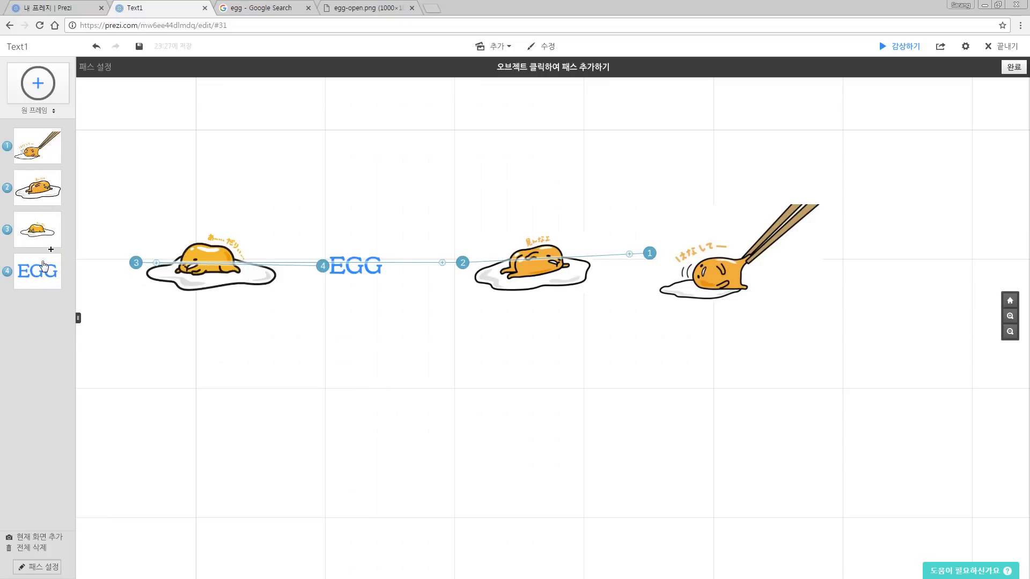
mouse_move(42, 274)
left_click_drag(37, 277, 42, 234)
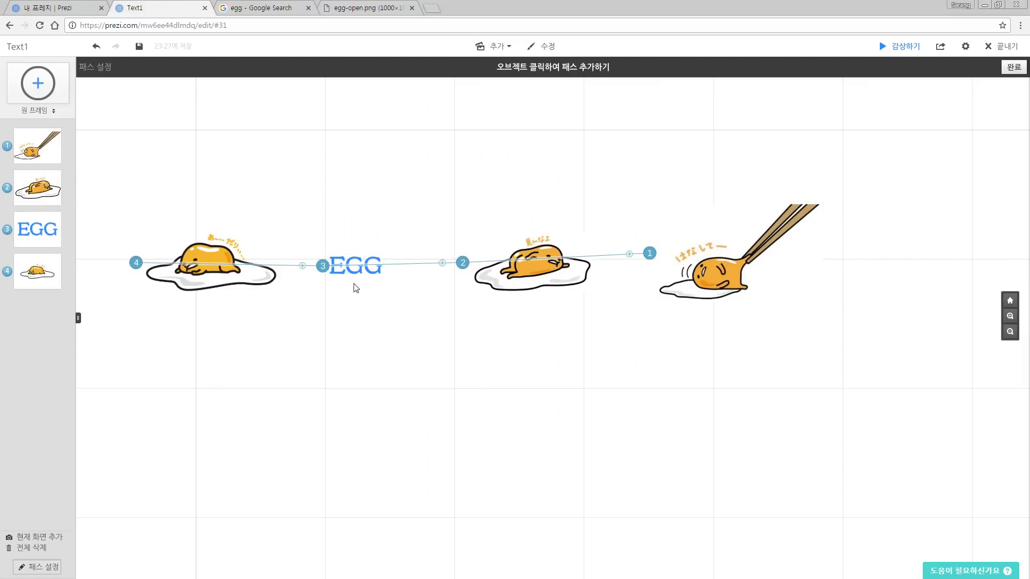
Remove the EGG text's stop from the path.
left_click_drag(324, 267, 379, 410)
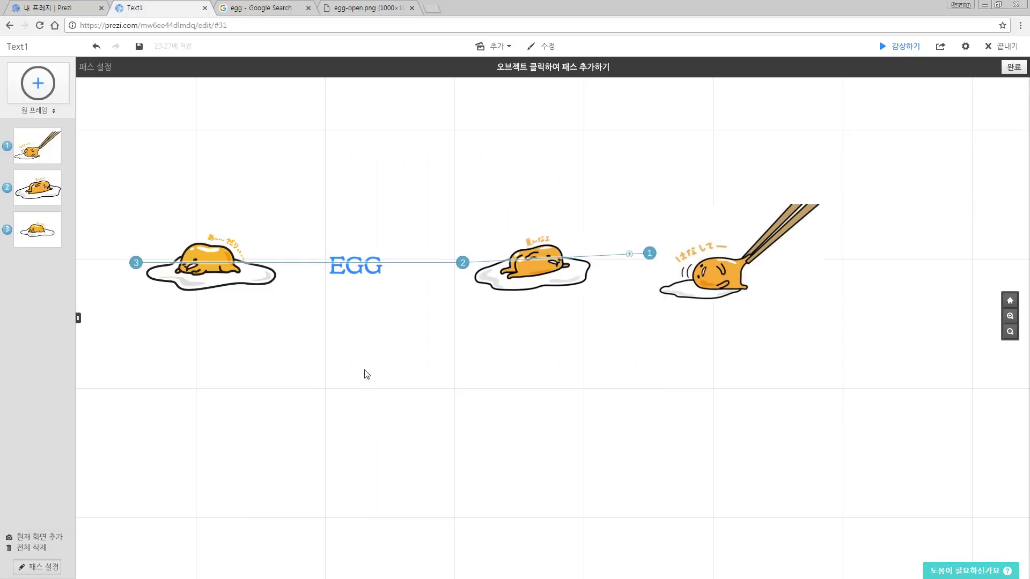
left_click_drag(454, 338, 447, 353)
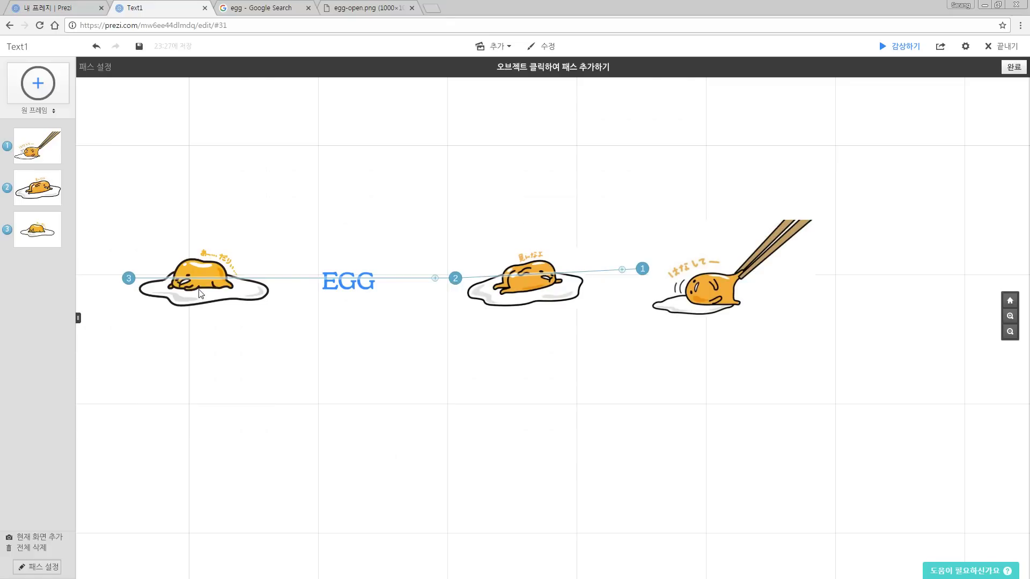
Switch path editing off and on several times, ending with path editing on.
key("Escape")
key("space")
key("p")
key("p")
key("p")
left_click_drag(346, 376, 352, 394)
key("p")
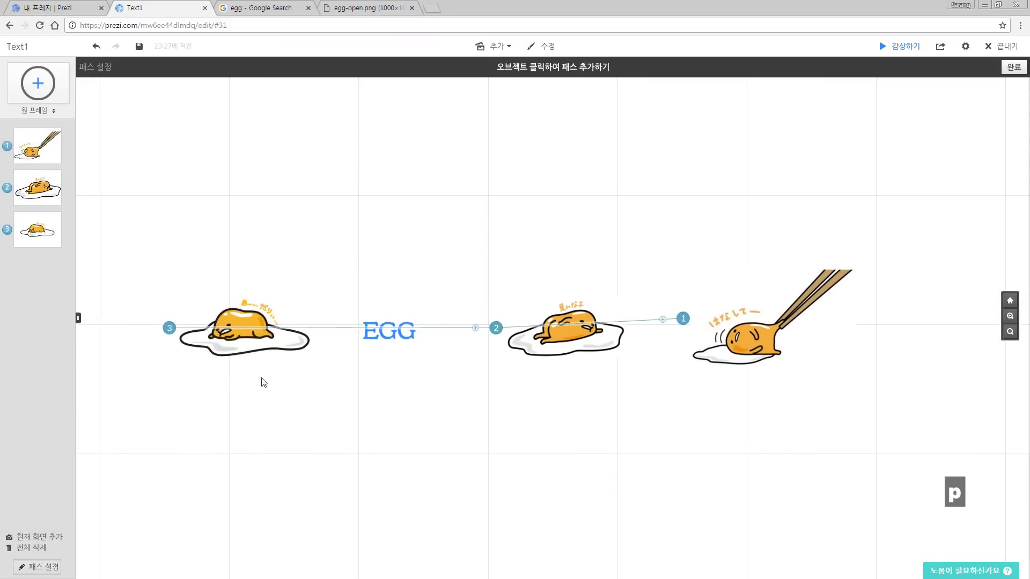
Remove all three egg images from the presentation path.
left_click_drag(172, 330, 271, 254)
left_click_drag(496, 330, 502, 263)
left_click_drag(685, 321, 640, 241)
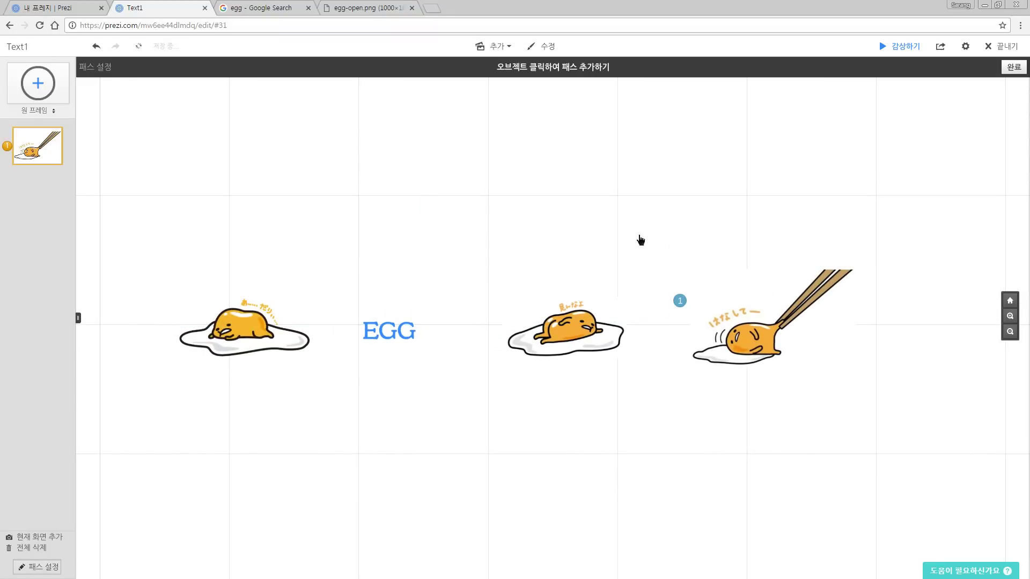
Add the middle, leftmost and chopstick egg images to the path, and reorder the chopstick egg's thumbnail to first place.
left_click(584, 337)
left_click(281, 340)
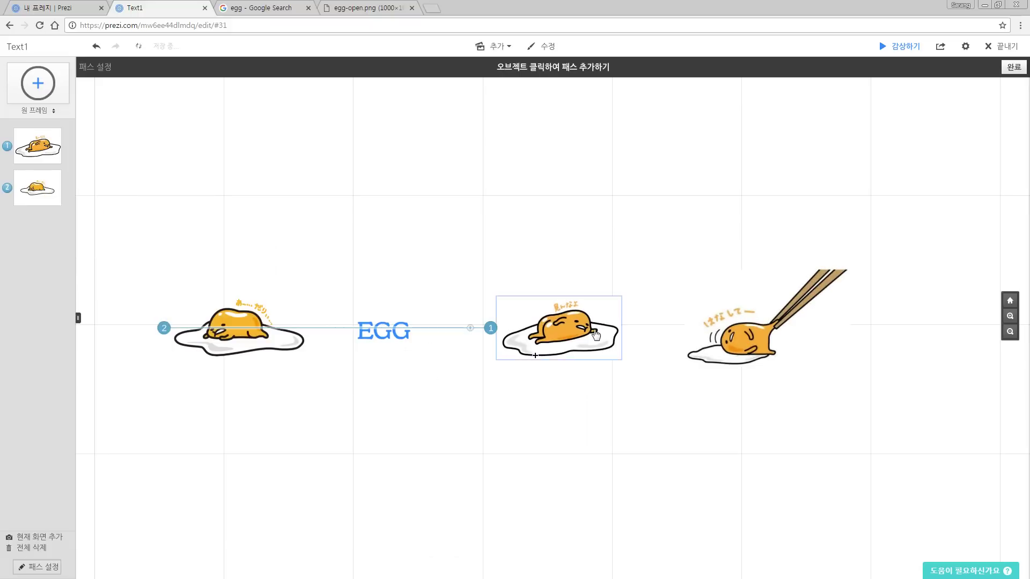
left_click(745, 338)
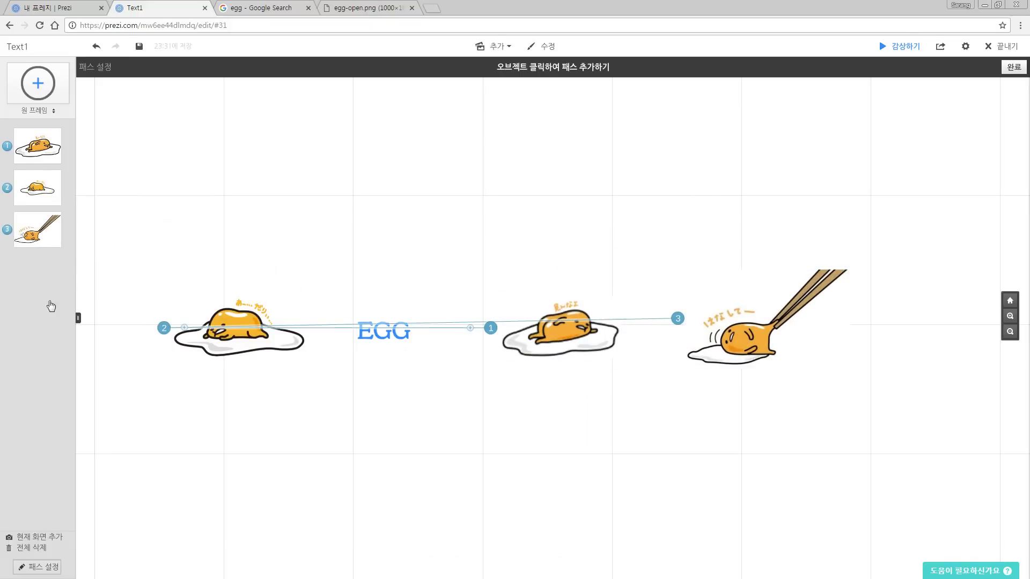
left_click_drag(47, 223, 33, 133)
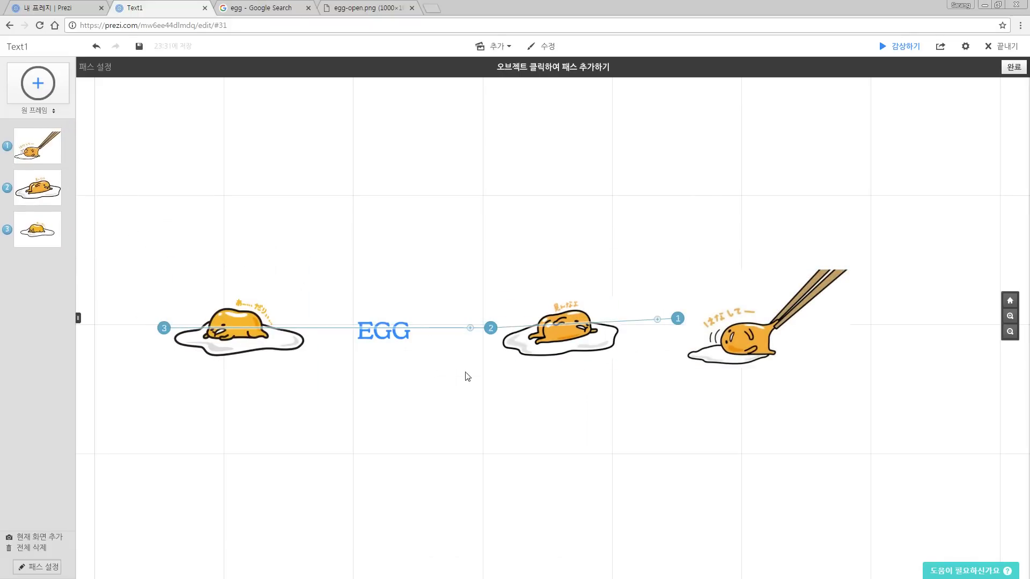
left_click(396, 339)
key("ctrl+1")
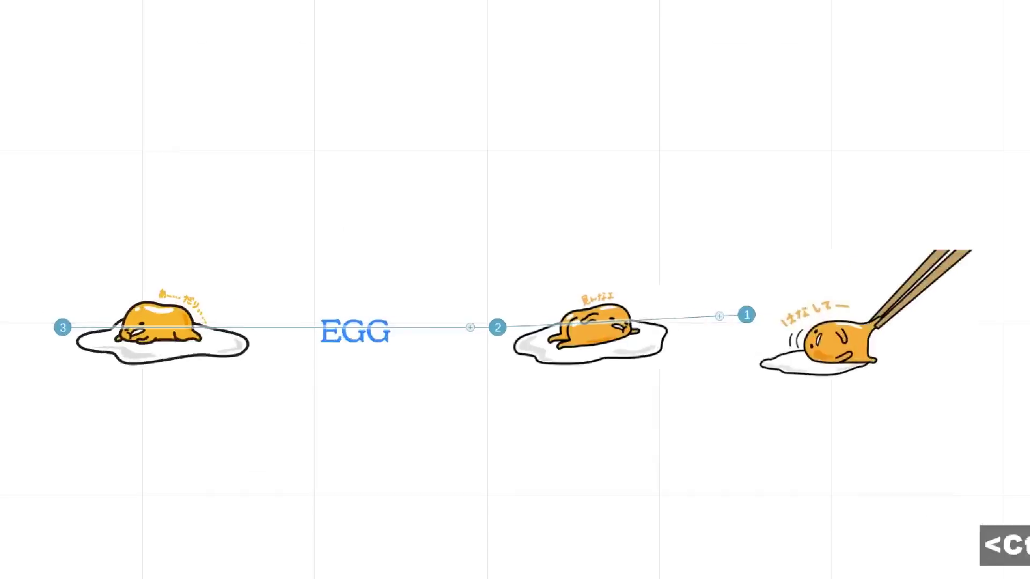
left_click(469, 330)
left_click_drag(452, 307, 488, 347)
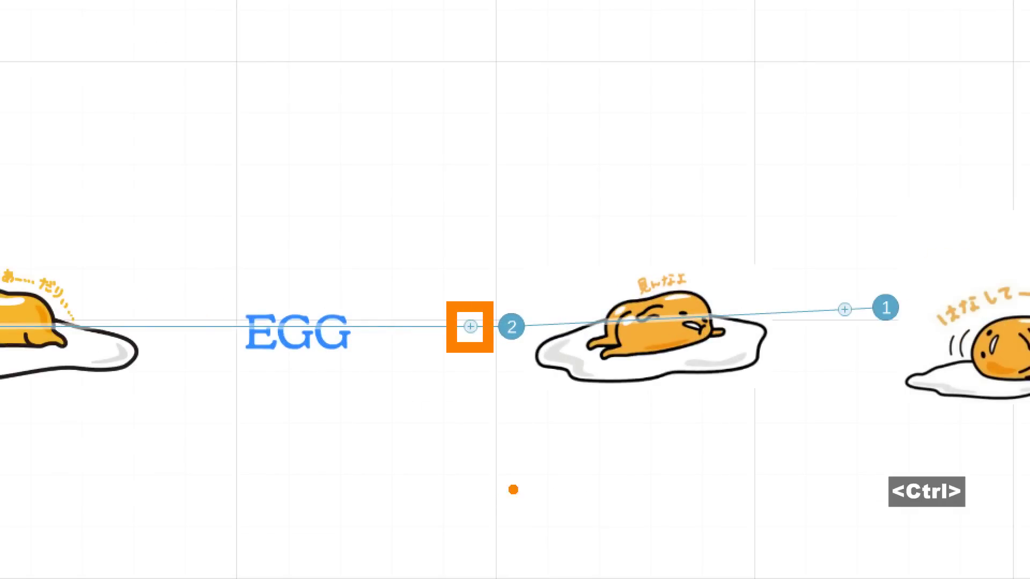
left_click_drag(817, 289, 863, 327)
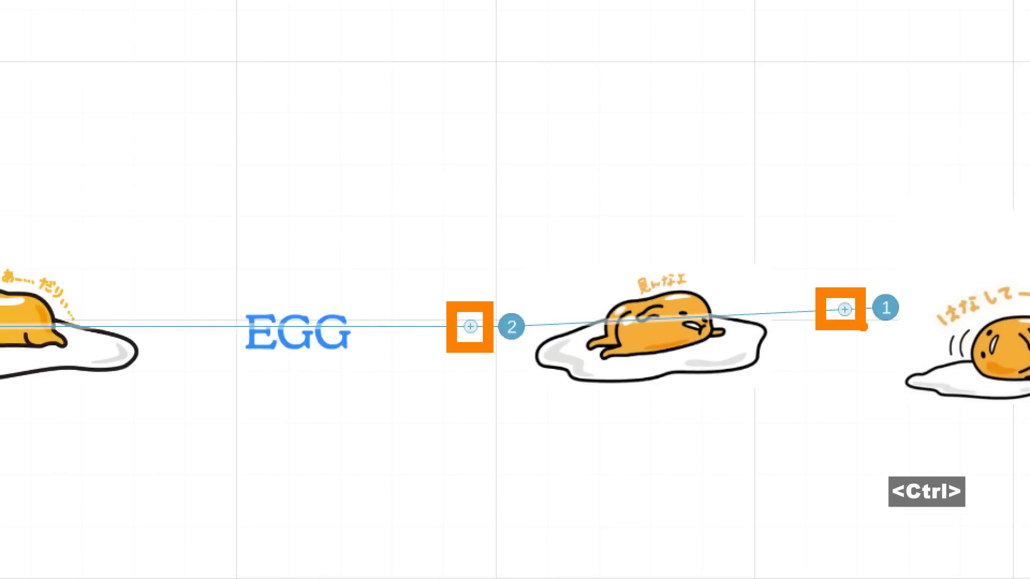
key("Escape")
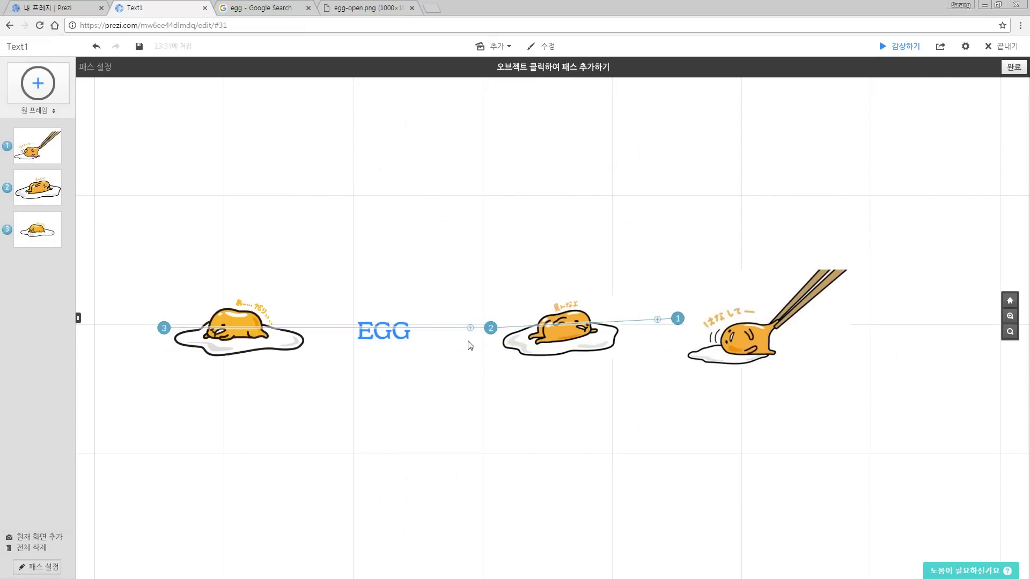
Insert the EGG text into the path between stops 2 and 3, and remove that stop again.
left_click_drag(471, 328, 420, 461)
left_click_drag(471, 333, 384, 339)
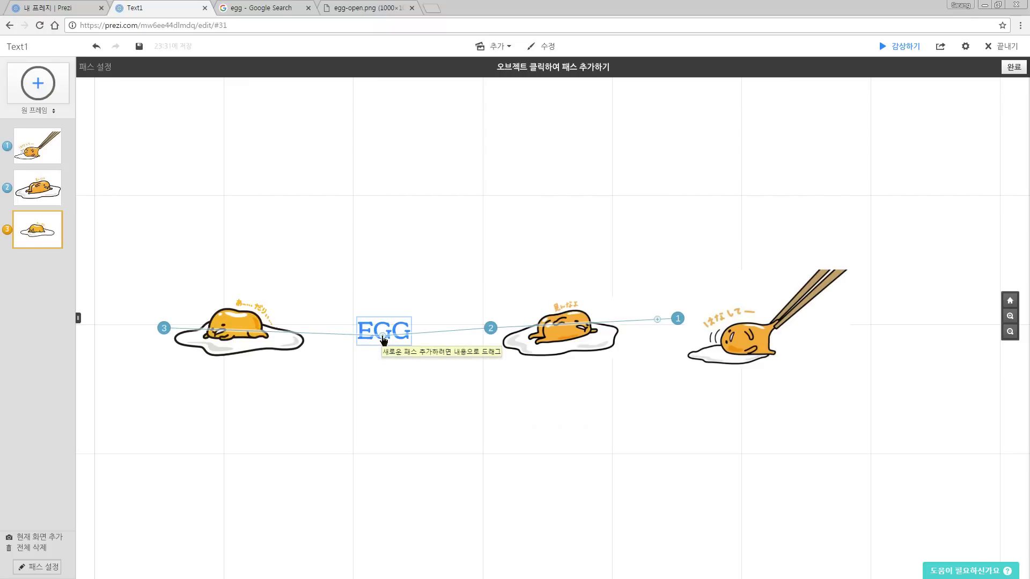
left_click_drag(384, 339, 384, 340)
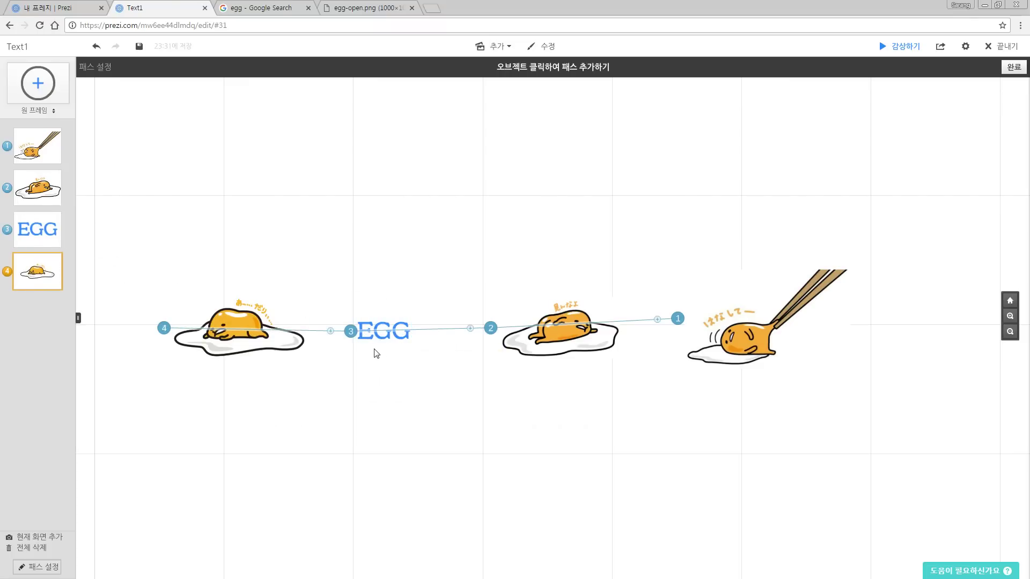
left_click_drag(353, 335, 472, 281)
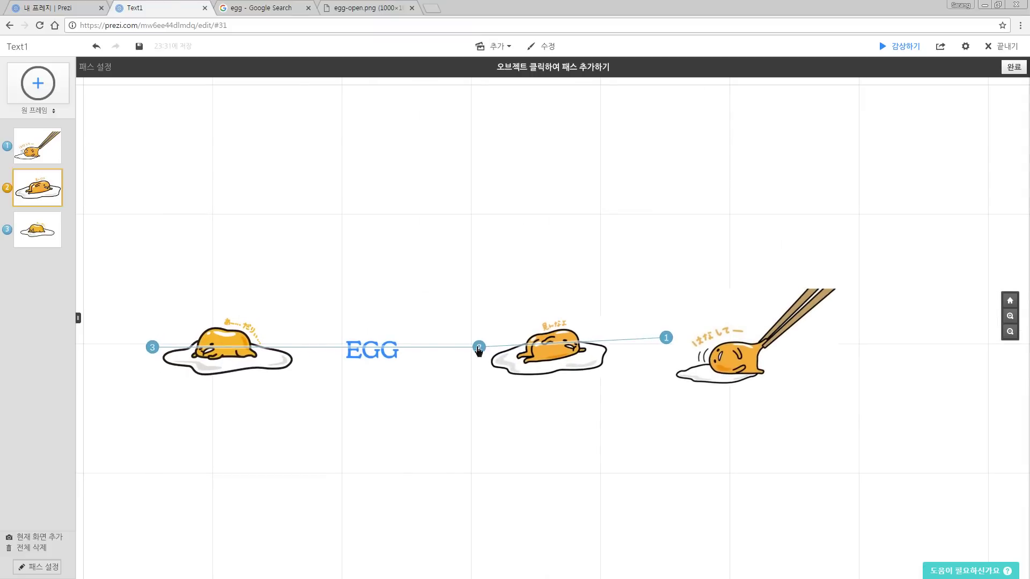
Insert the EGG text as a path stop between the middle egg image and the leftmost egg image.
left_click_drag(479, 349, 507, 230)
left_click(583, 345)
left_click_drag(460, 349, 359, 359)
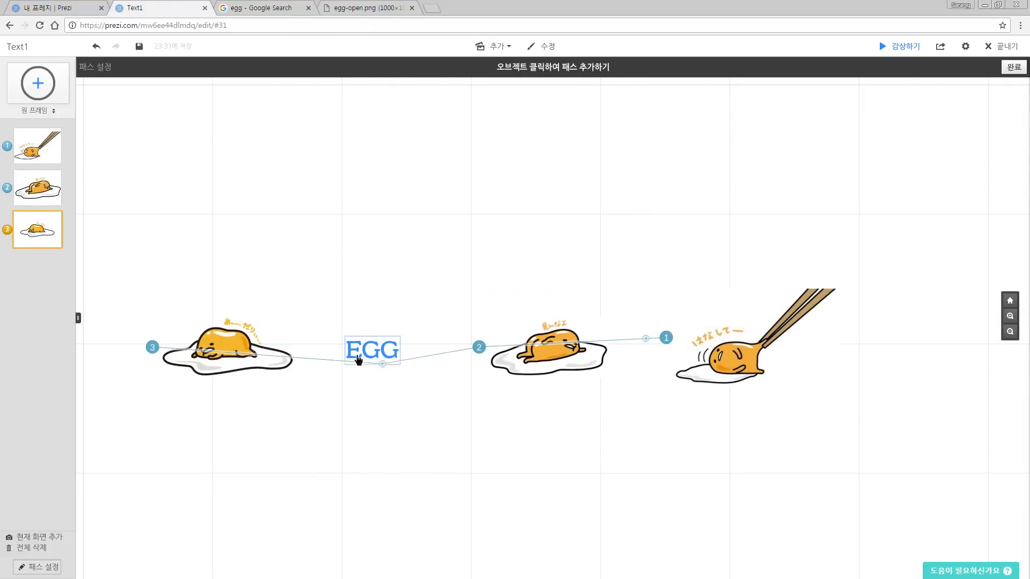
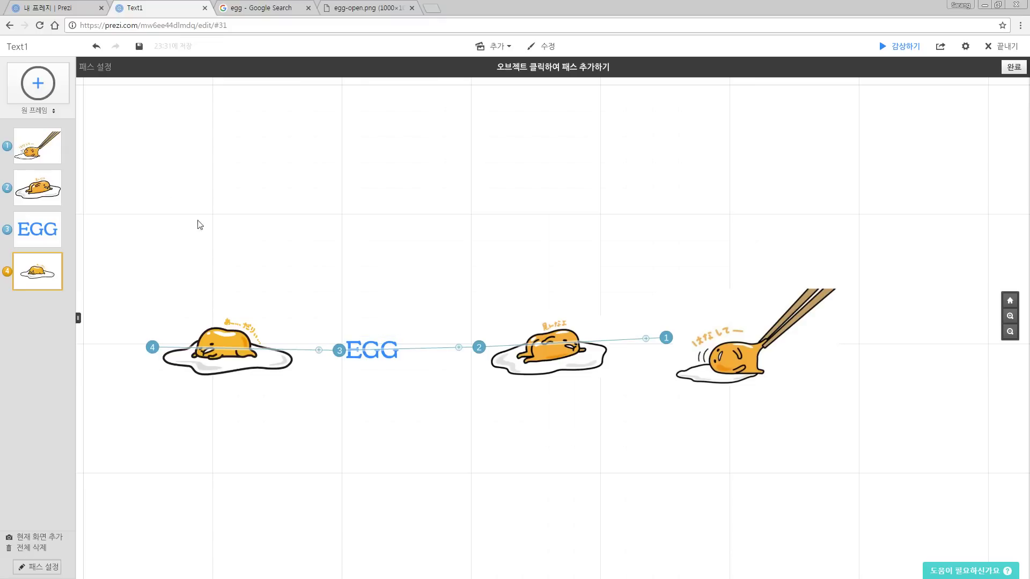
key("ctrl+1")
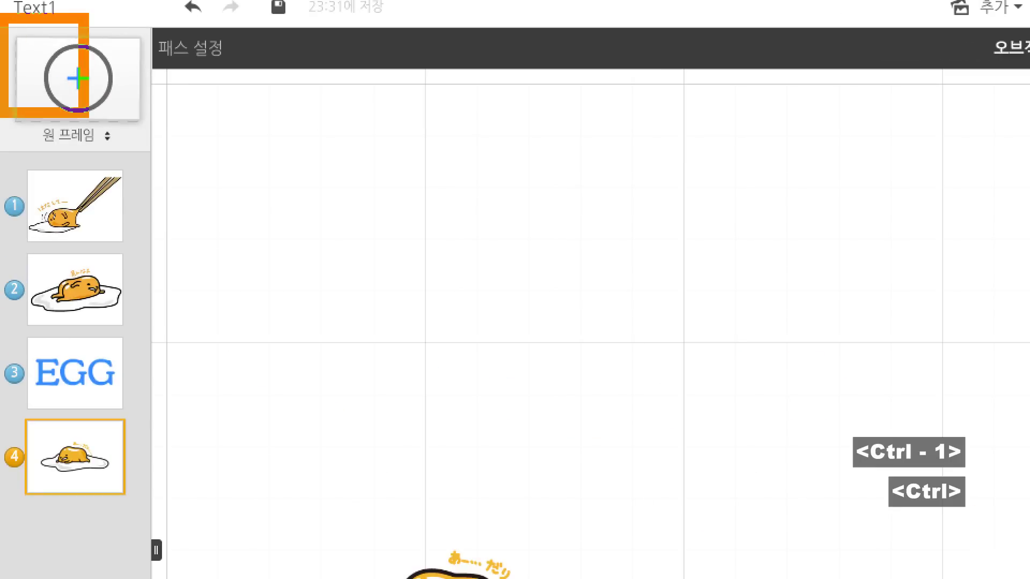
key("Escape")
left_click(105, 139)
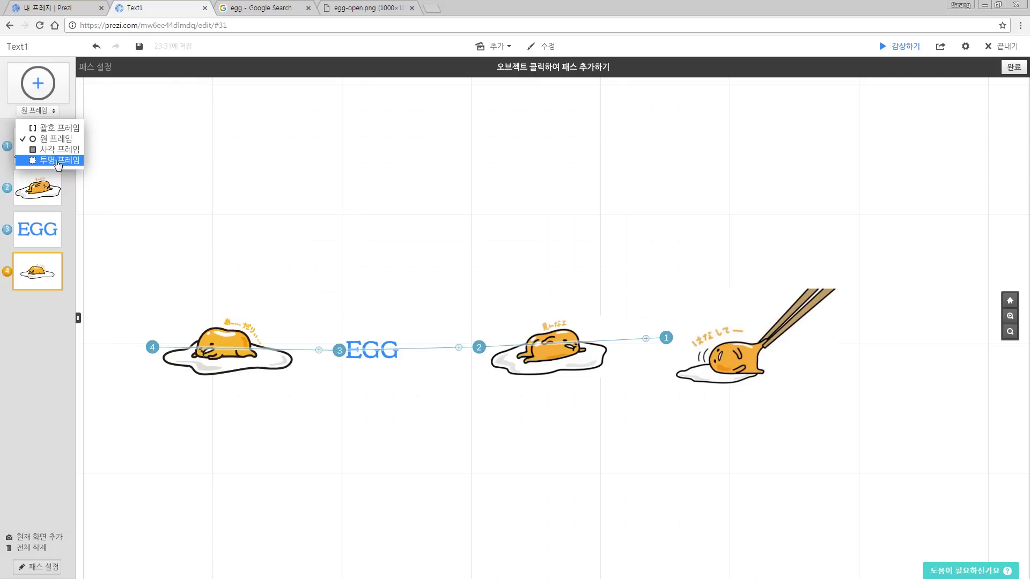
key("Escape")
Place a circle frame above the leftmost egg image and a bracket frame to the left of the circle.
left_click_drag(38, 83, 160, 141)
left_click(53, 111)
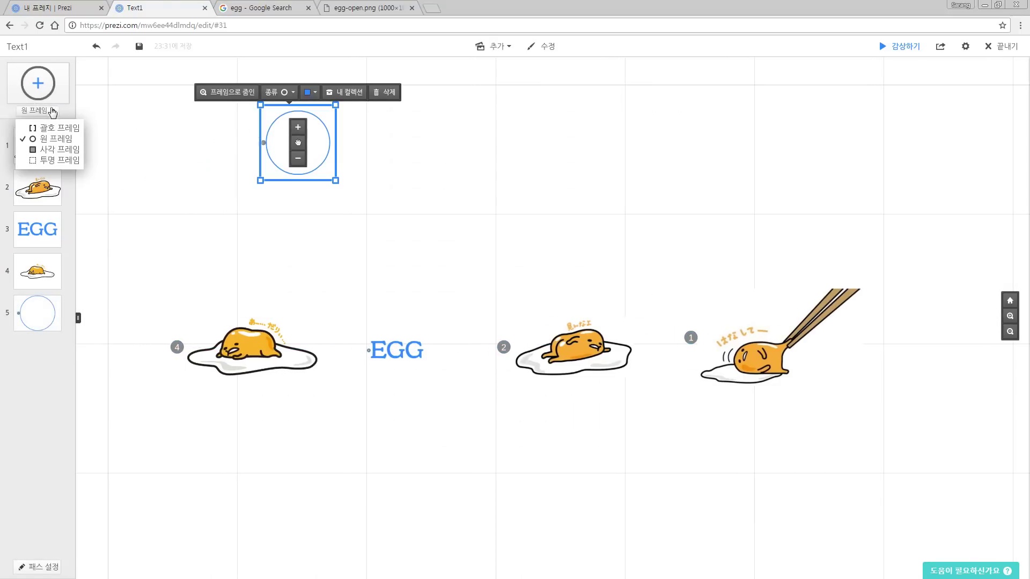
left_click(56, 128)
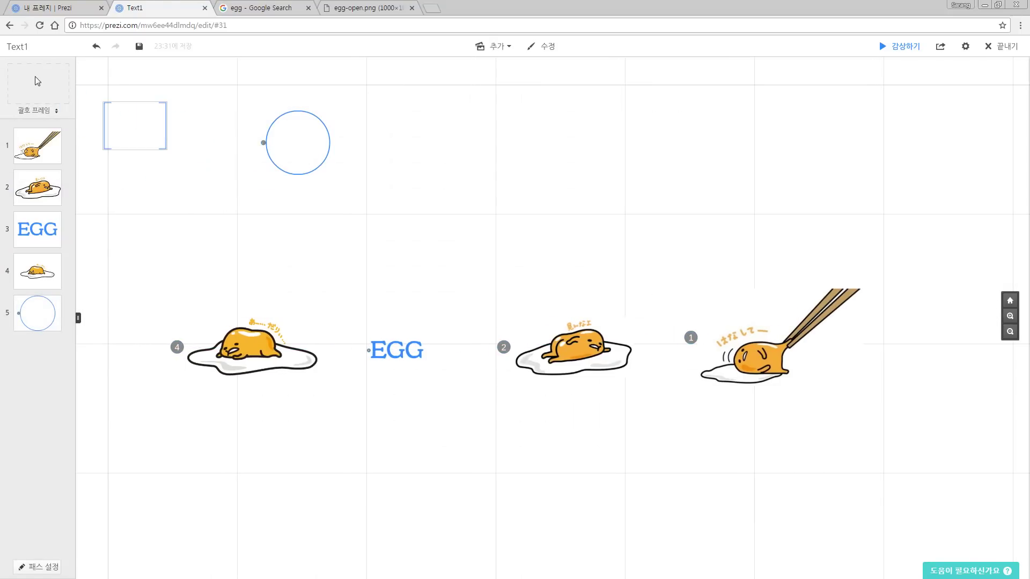
Place a rectangle frame and an invisible frame in a row to the right of the circle frame.
left_click(53, 114)
left_click(61, 150)
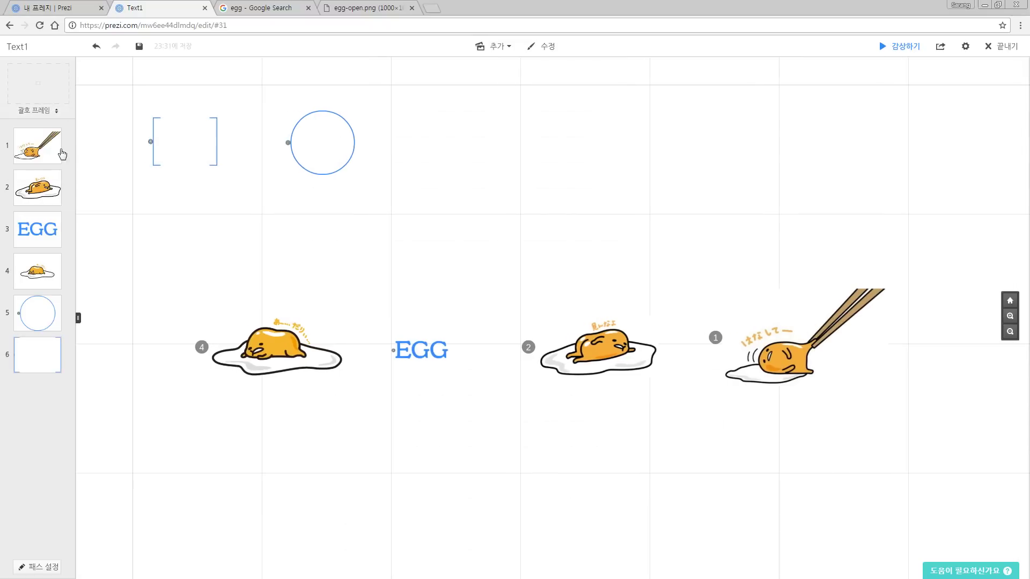
left_click_drag(37, 83, 456, 126)
left_click(53, 112)
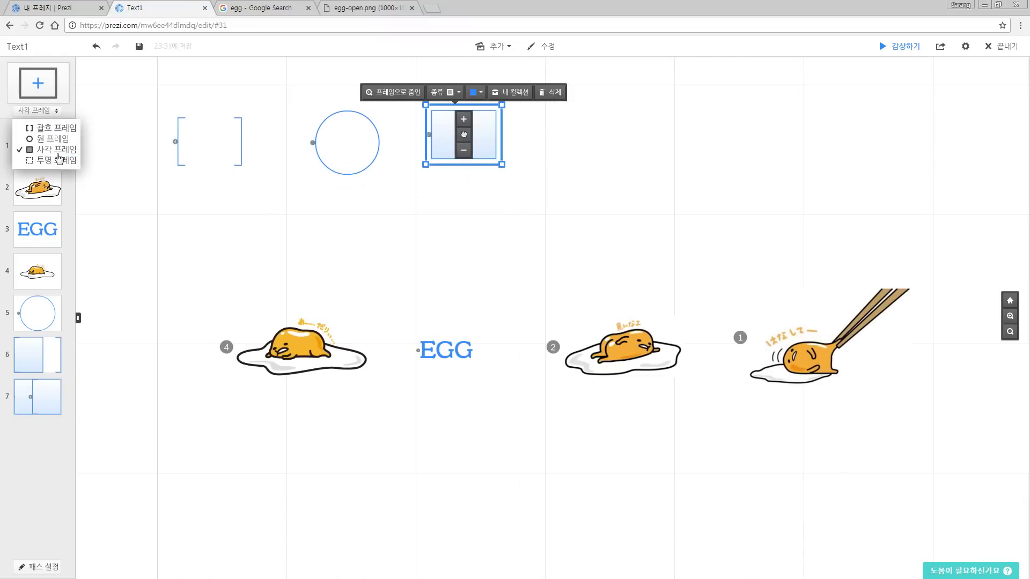
left_click(59, 159)
left_click_drag(38, 83, 575, 135)
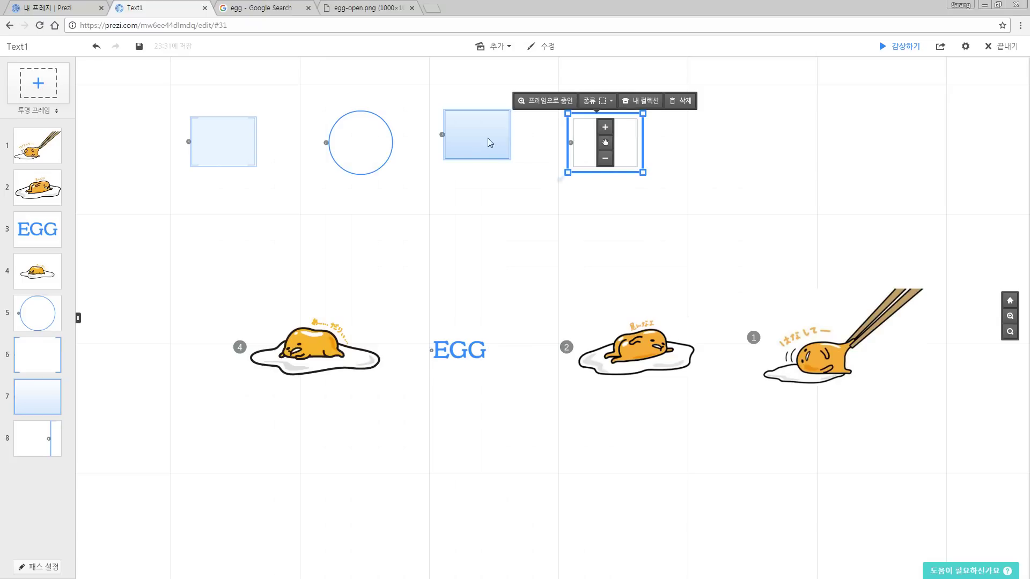
Add the text "Text" inside the rectangle frame.
left_click(473, 128)
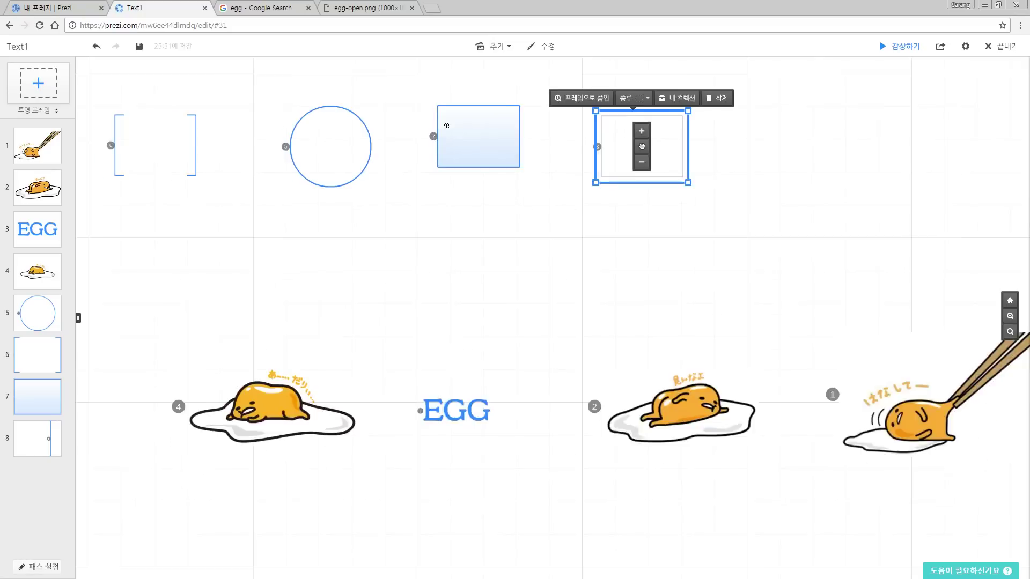
left_click(461, 121)
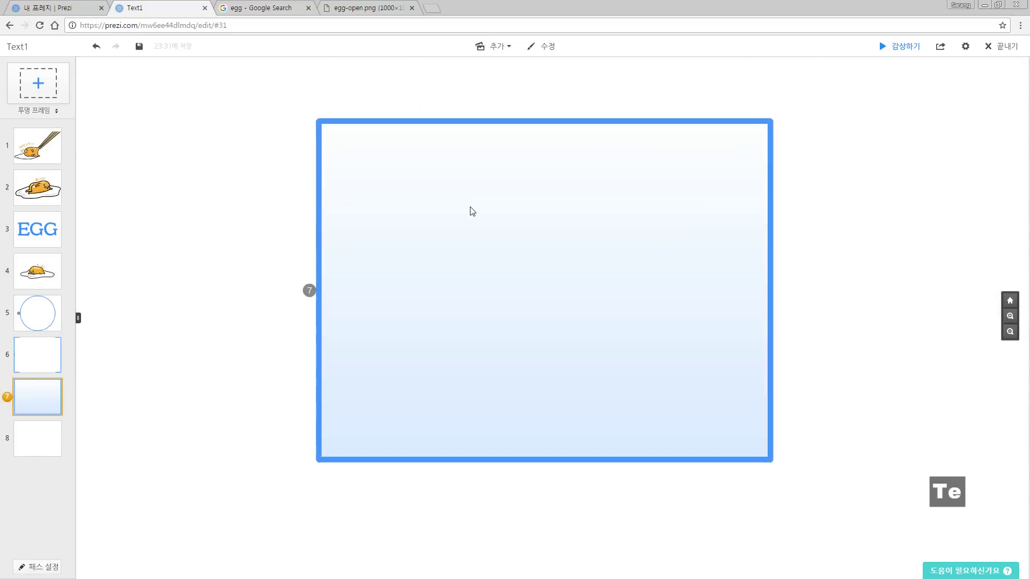
left_click(424, 187)
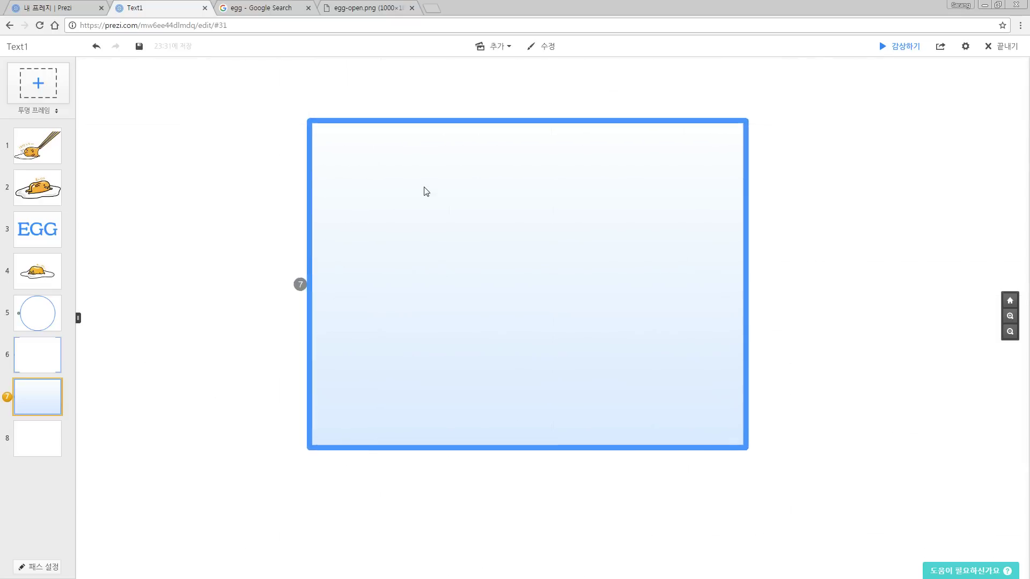
double_click(394, 200)
type("Text")
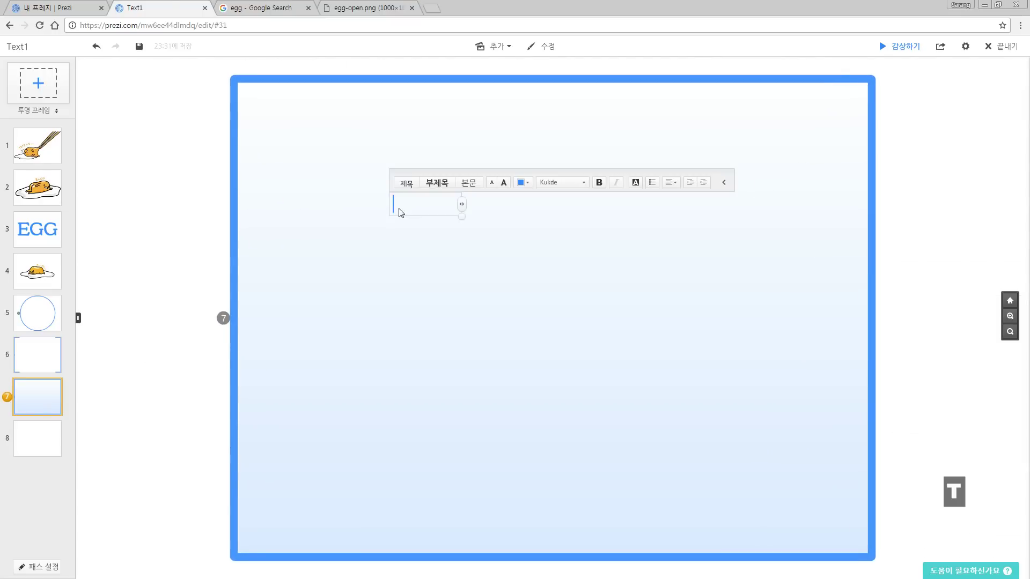
left_click(465, 269)
Insert the image 04.camera.png into the rectangle frame and make it smaller.
key("l")
double_click(314, 95)
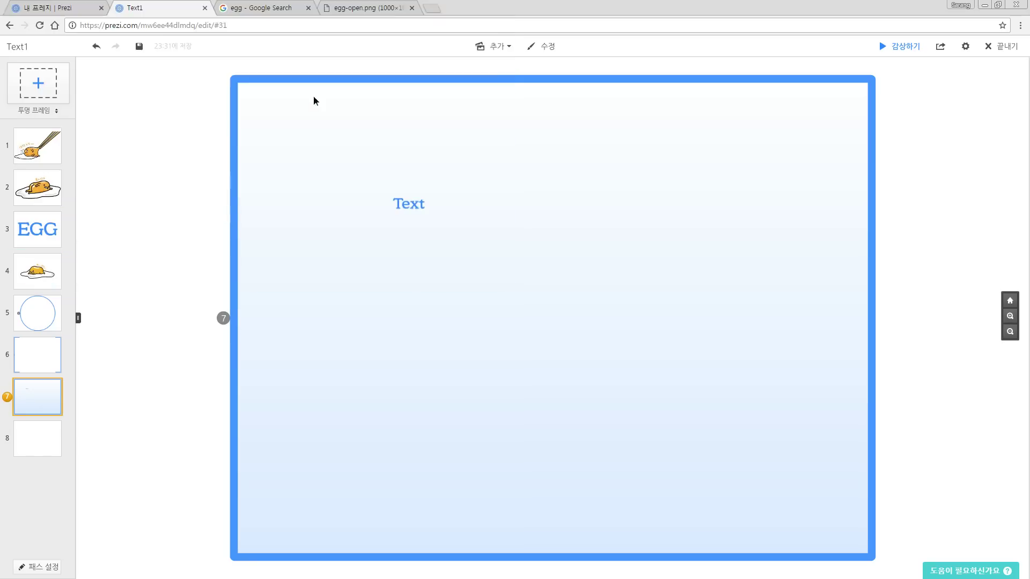
left_click(624, 329)
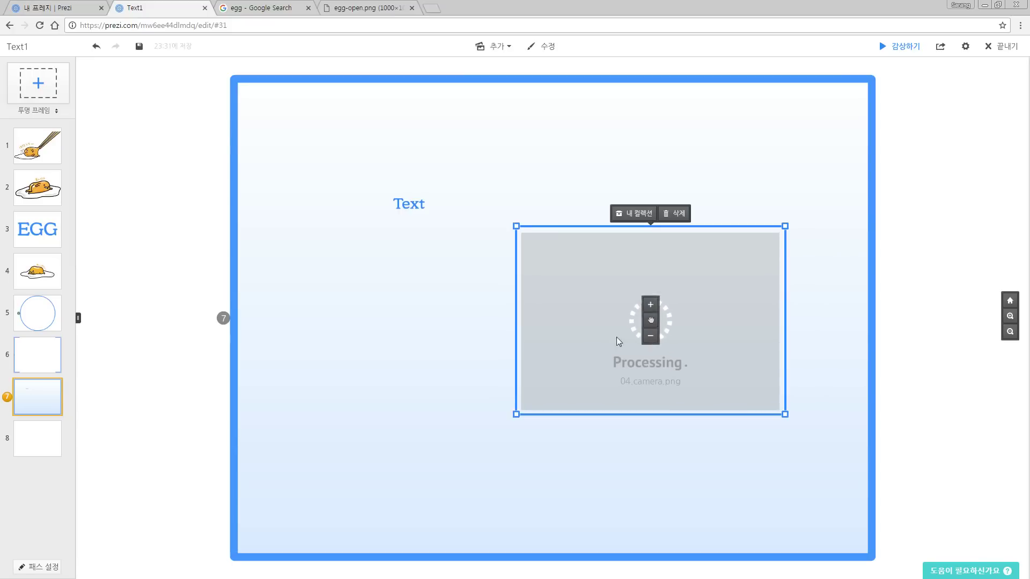
left_click_drag(517, 226, 550, 248)
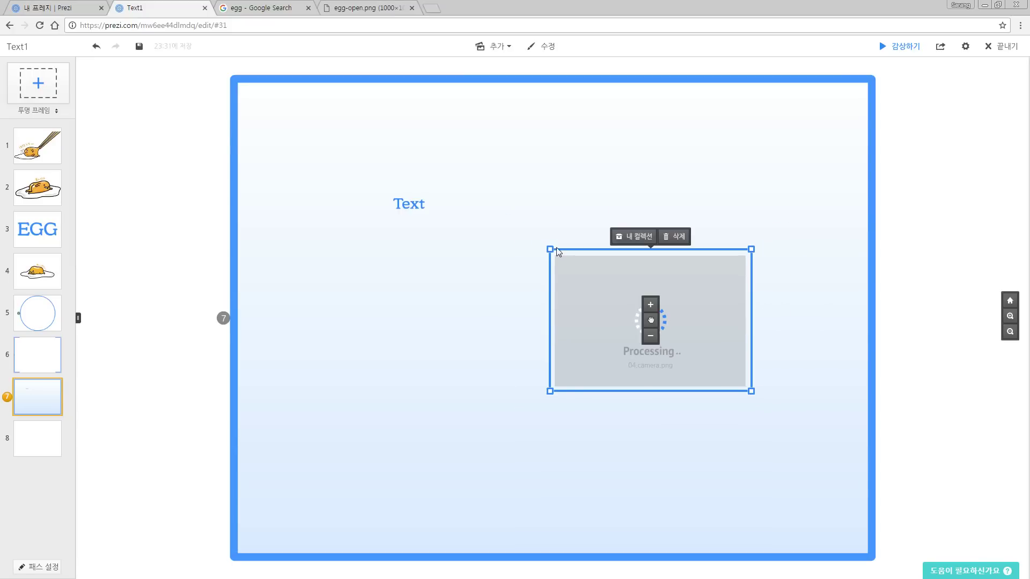
left_click(556, 247)
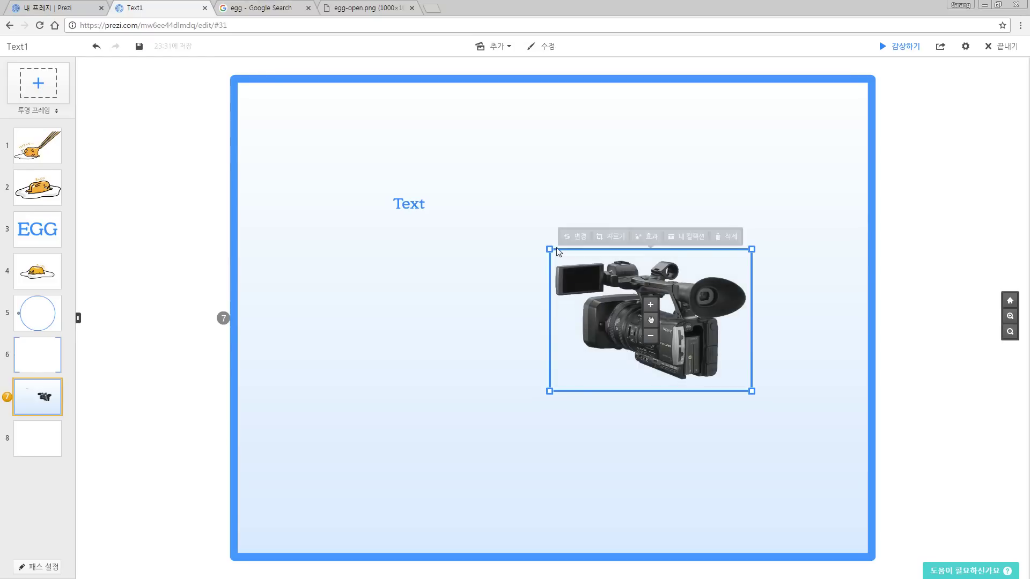
Change the rectangle frame containing the camera image to a circle frame.
scroll(253, 322, "down", 3)
scroll(196, 260, "up", 3)
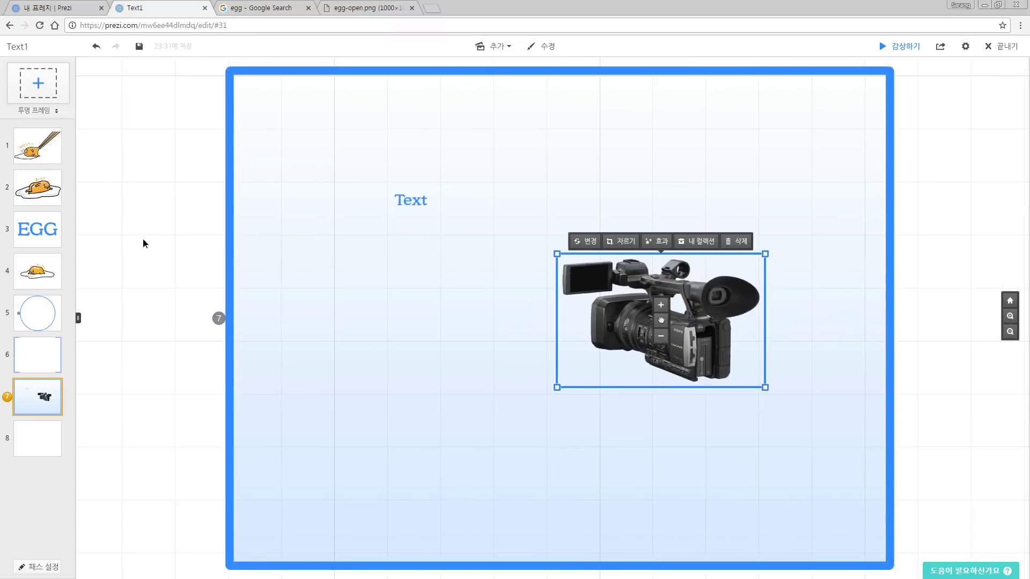
scroll(157, 251, "down", 2)
scroll(159, 253, "down", 3)
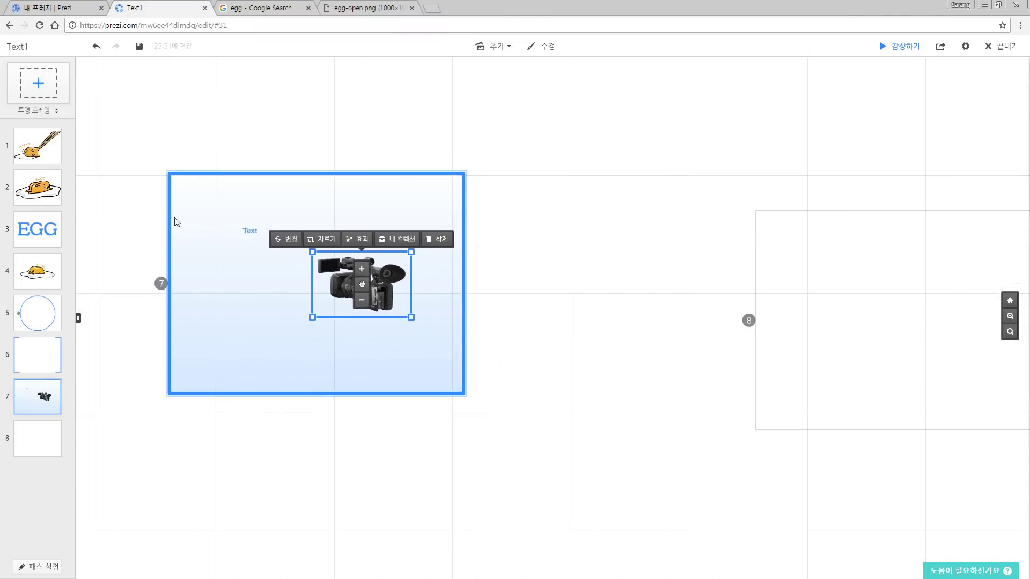
left_click(172, 233)
left_click(173, 236)
mouse_move(174, 164)
left_mouse_down()
mouse_move(162, 163)
mouse_move(173, 170)
left_mouse_up()
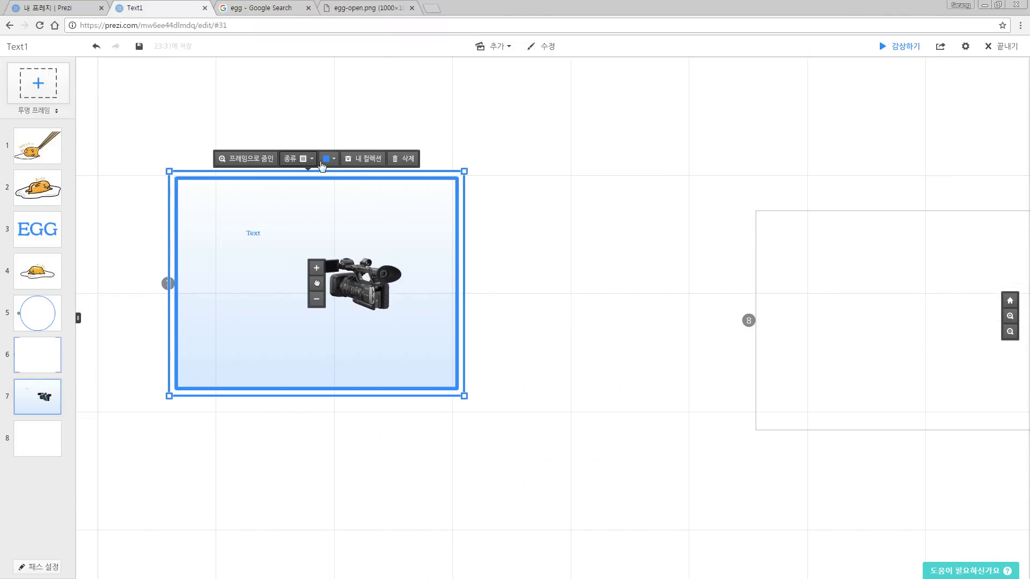
left_click(297, 159)
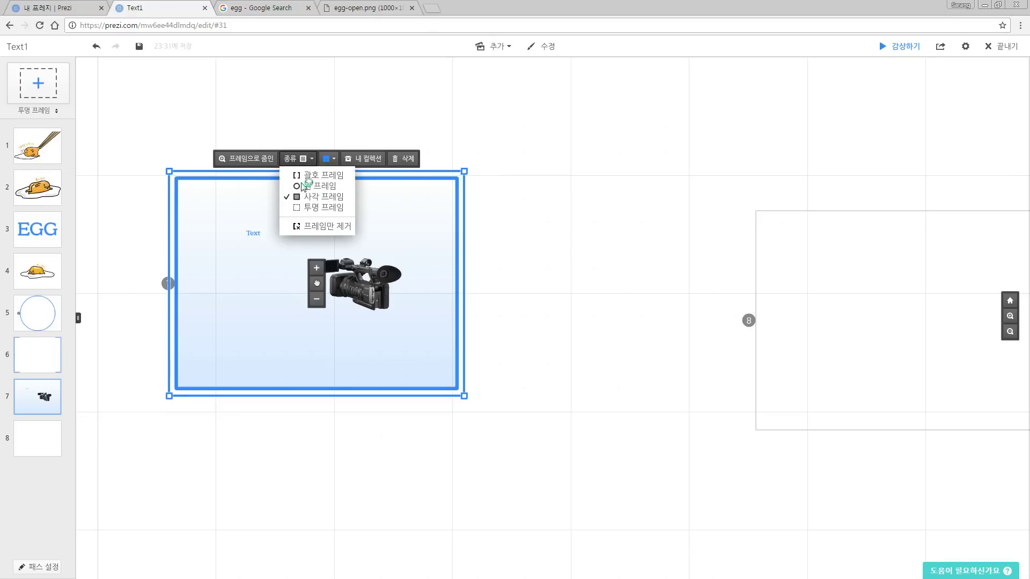
left_click(303, 186)
Set the outline colour of the circle frame around the camera image to dark green.
left_click(328, 160)
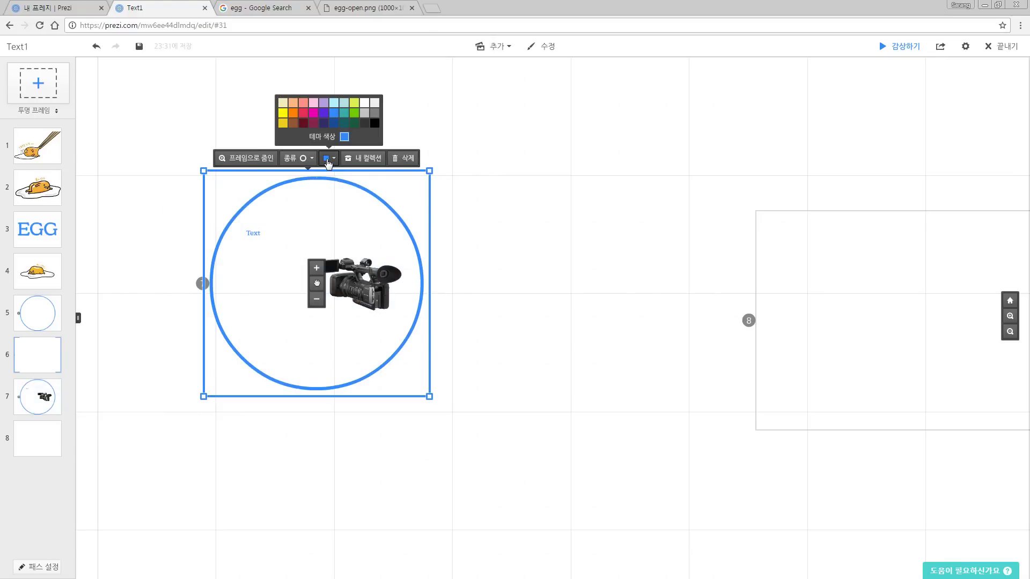
left_click(358, 125)
left_click(511, 256)
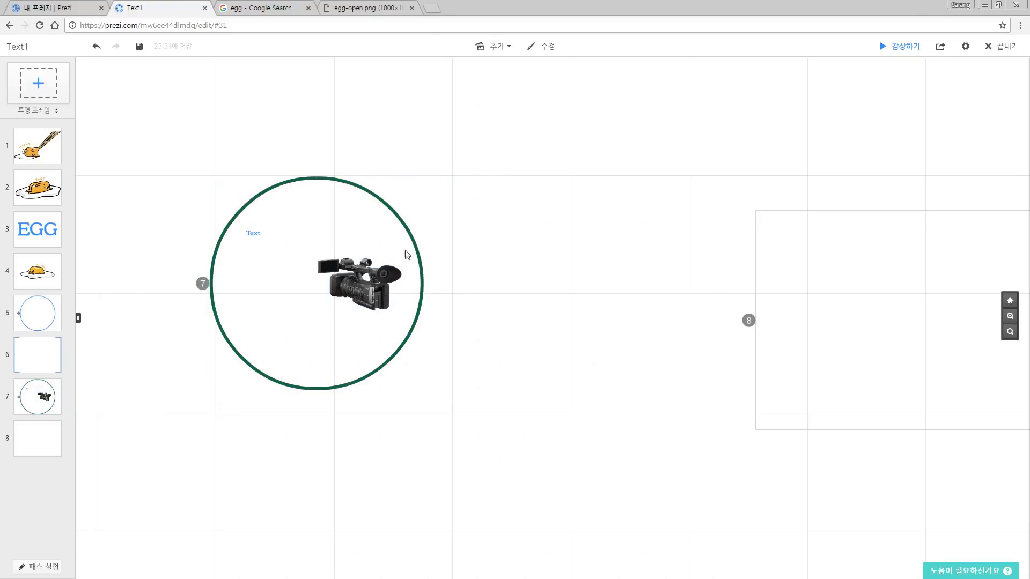
left_click_drag(488, 217, 575, 212)
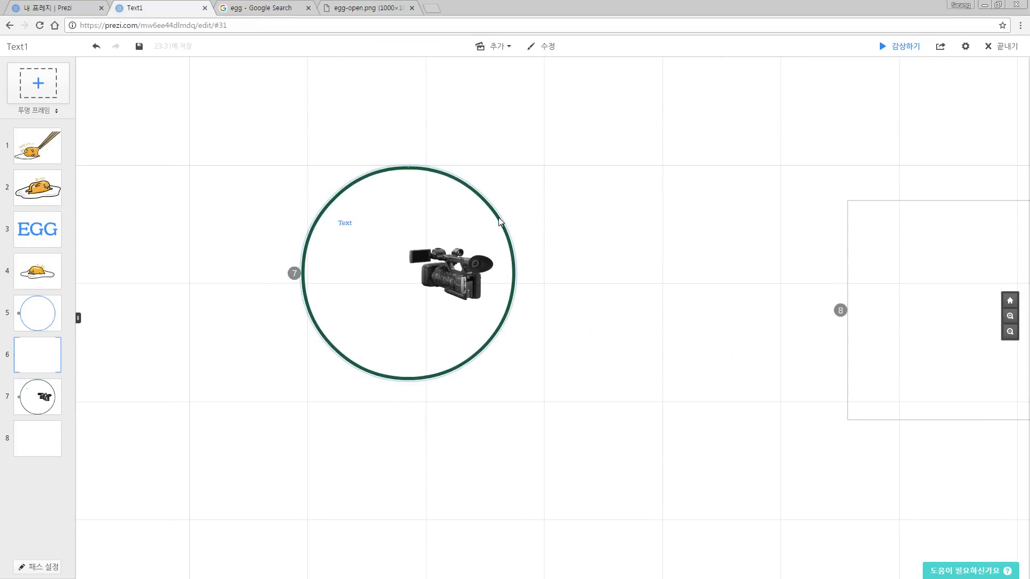
Move the dark green circle frame with its contents and enlarge the word "Text" inside it.
left_click_drag(499, 220, 438, 230)
left_click(419, 257)
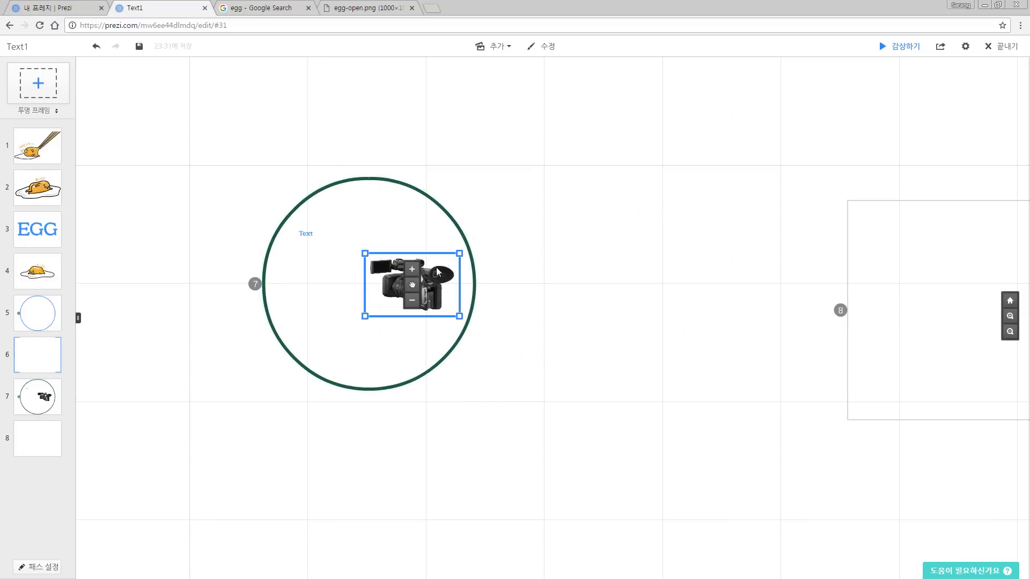
left_click(305, 235)
mouse_move(323, 232)
left_mouse_down()
mouse_move(343, 230)
mouse_move(324, 246)
left_mouse_up()
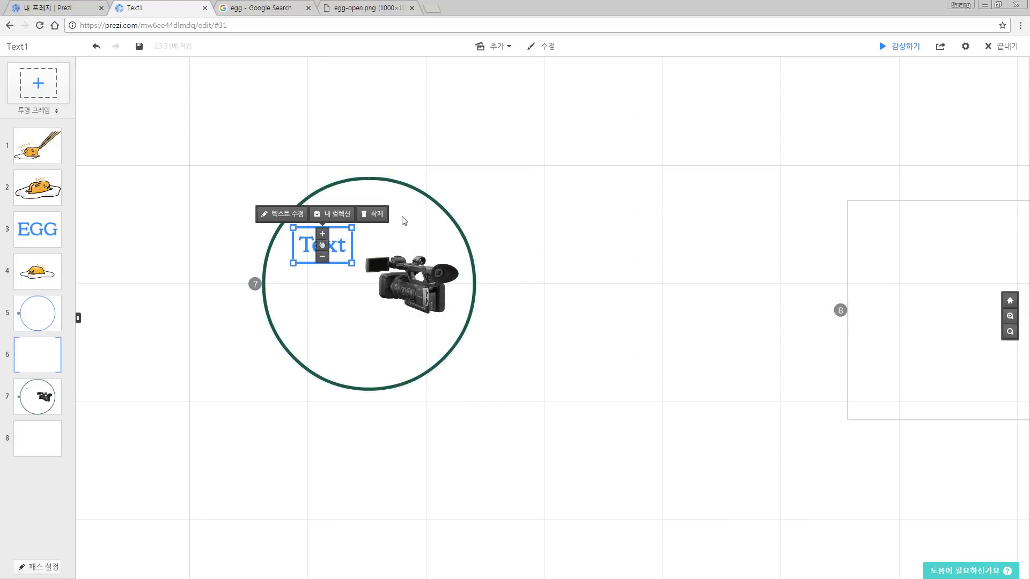
Focus on the dark green circle frame, preview it in presentation mode and return to editing.
scroll(530, 185, "down", 3)
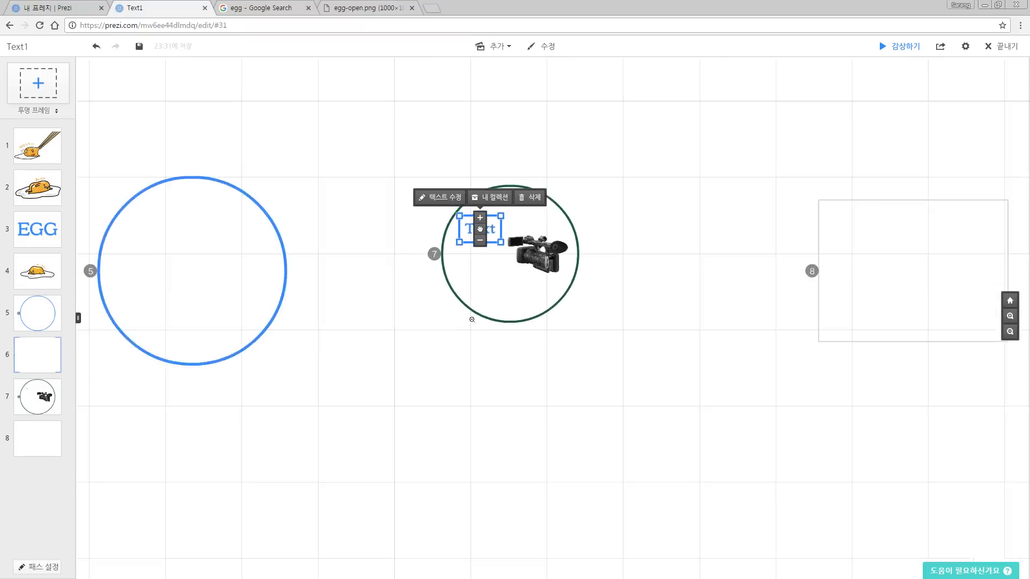
left_click(467, 290)
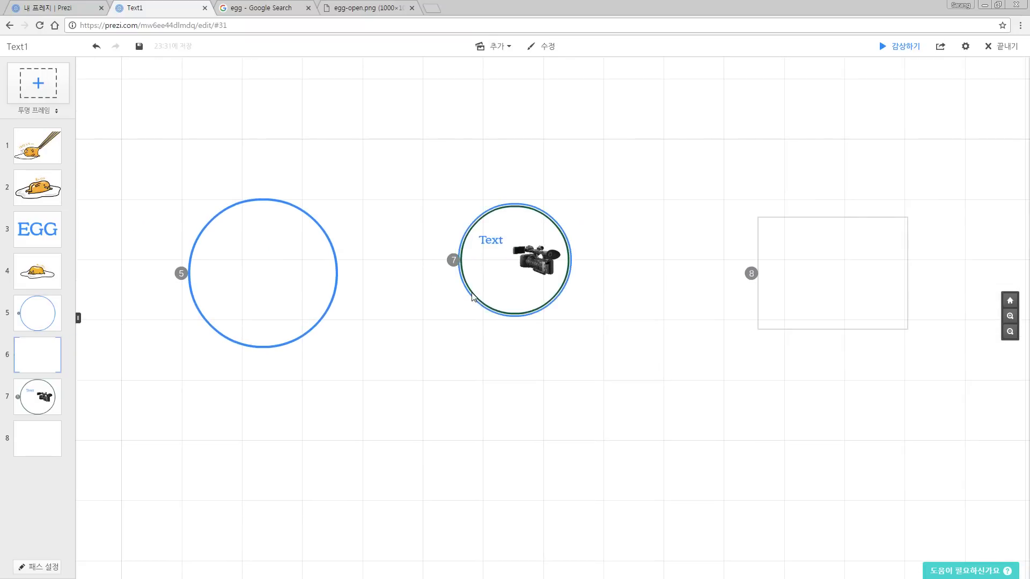
left_click_drag(499, 339, 508, 349)
left_click_drag(559, 323, 543, 280)
scroll(665, 292, "up", 5)
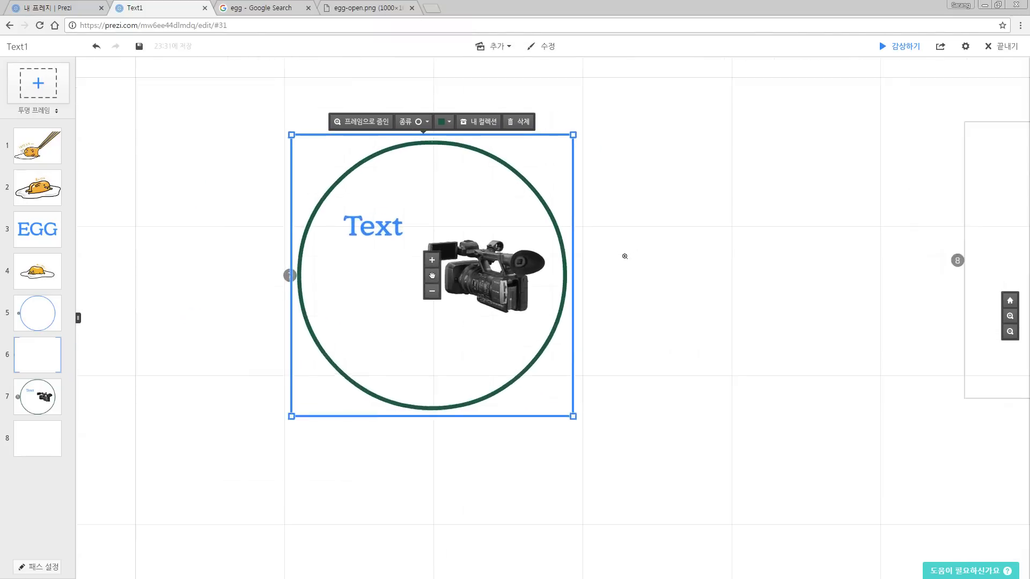
left_click_drag(622, 265, 677, 259)
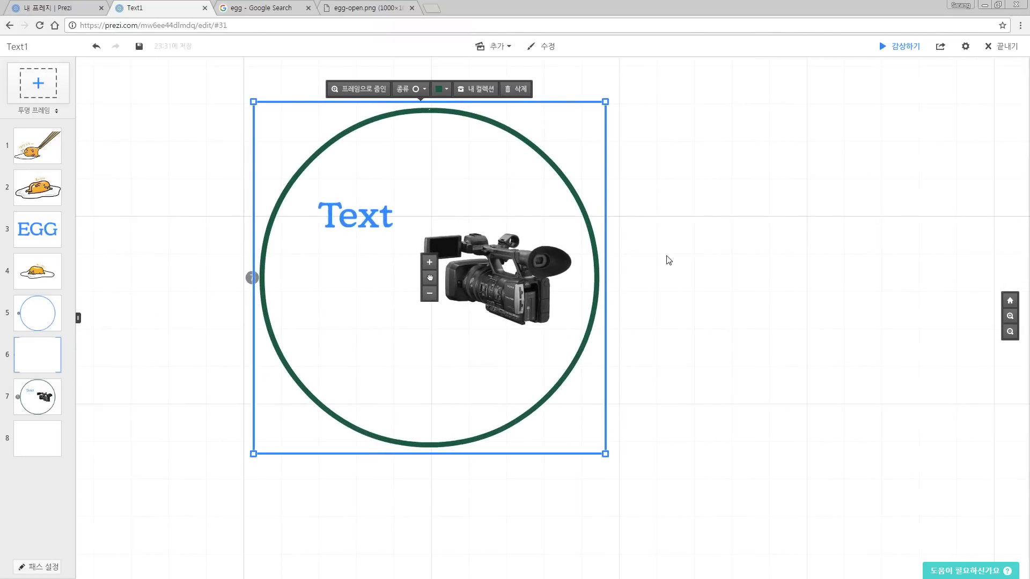
key("space")
key("space")
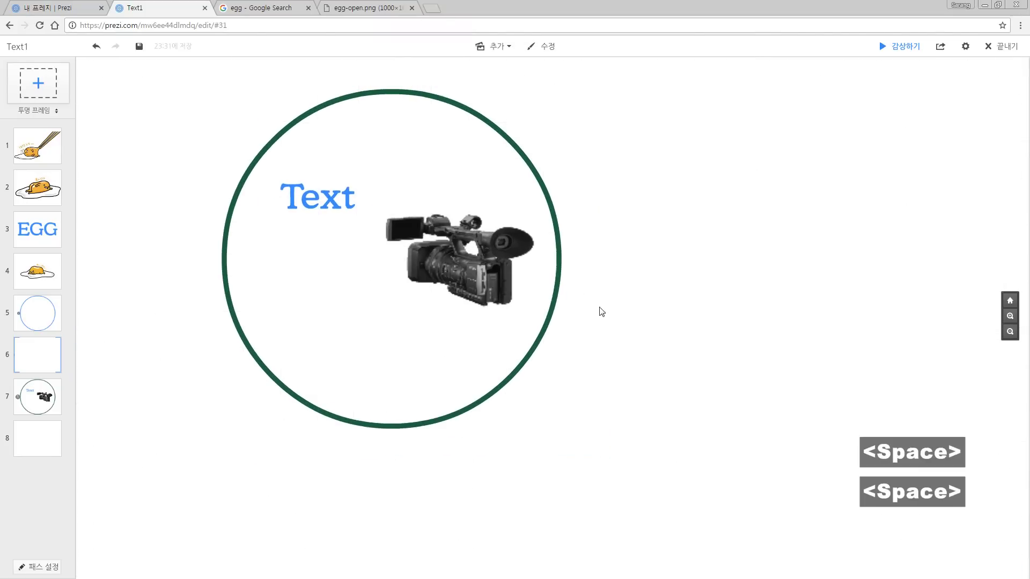
key("Escape")
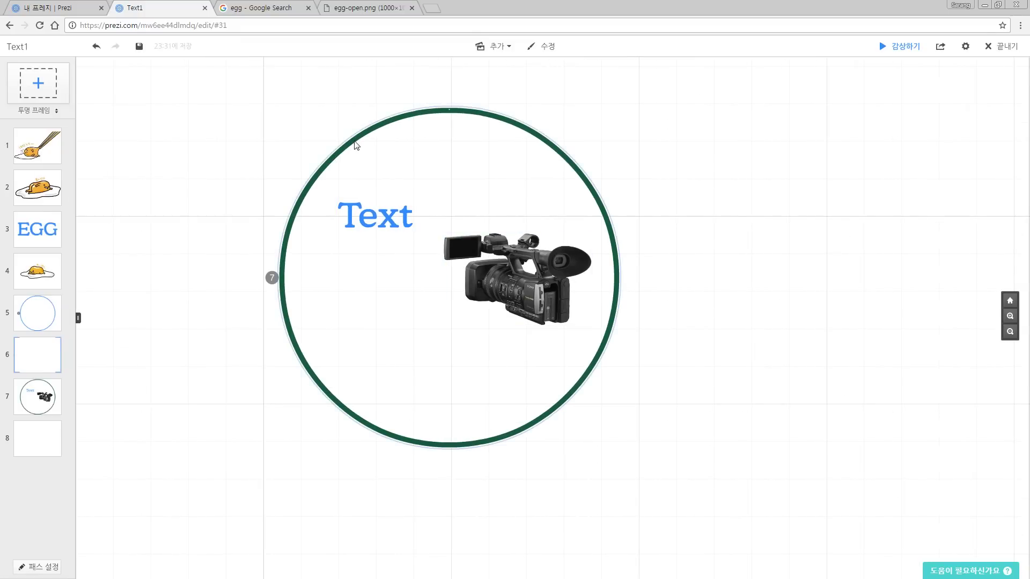
Try moving the circle frame independently of its text and camera image, and put it back around them.
scroll(617, 261, "down", 3)
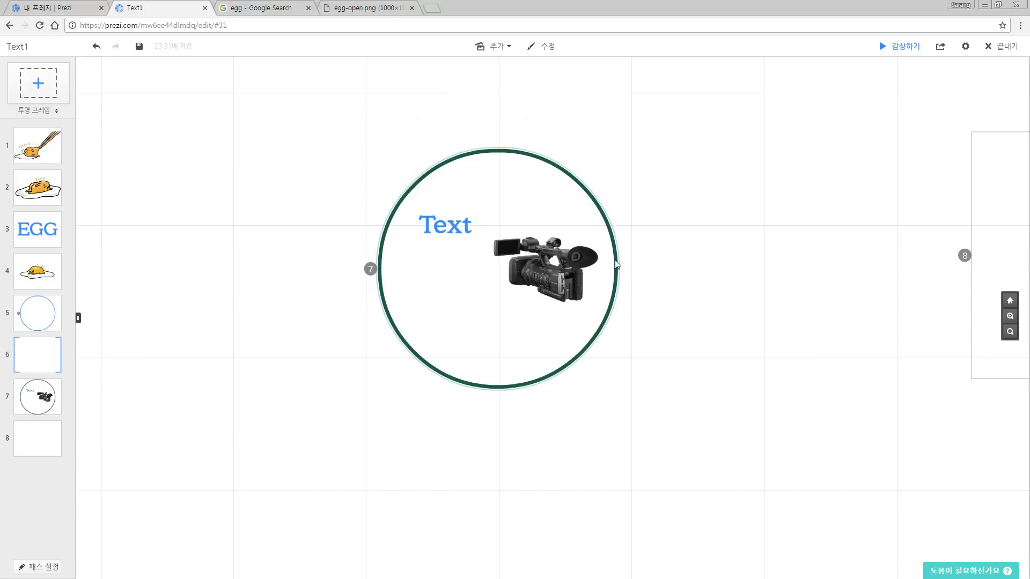
key("alt")
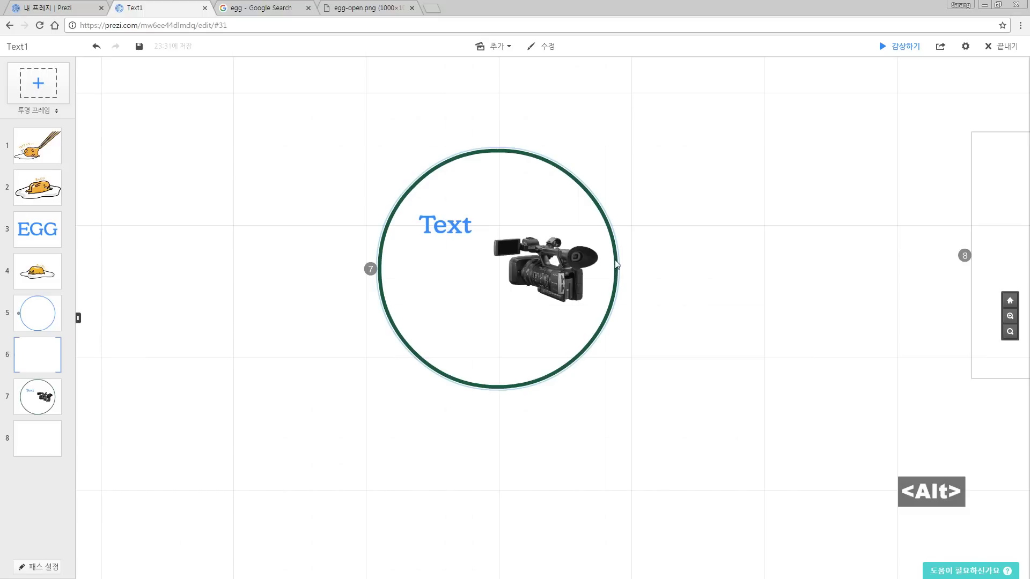
left_click_drag(616, 263, 760, 335)
left_click_drag(656, 354, 595, 264)
key("alt")
Delete the bracket frame, the blue circle frame and the green circle frame together with its text and camera image.
scroll(616, 338, "down", 3)
scroll(549, 370, "up", 5)
scroll(437, 352, "down", 2)
scroll(455, 402, "down", 4)
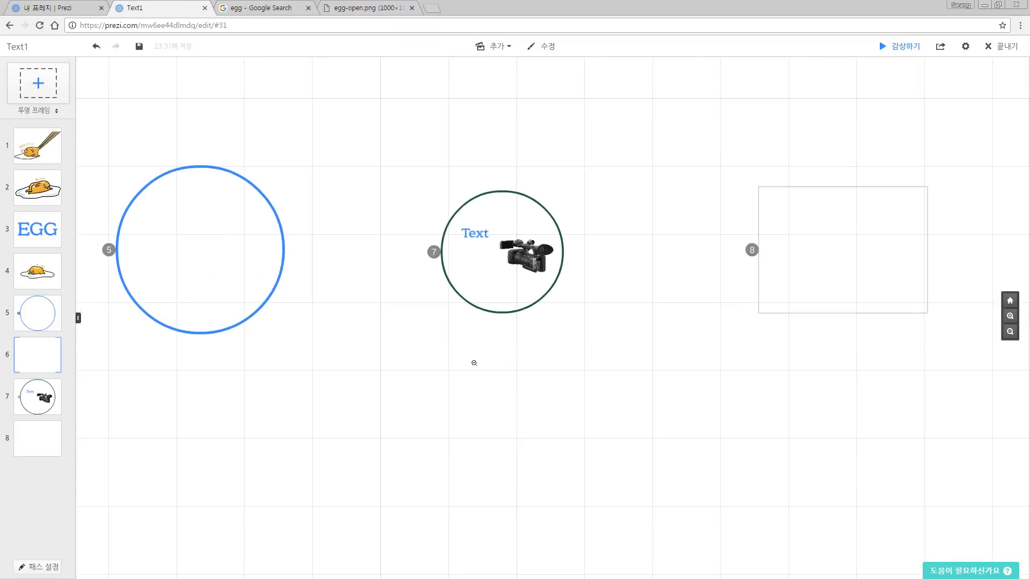
scroll(538, 410, "down", 2)
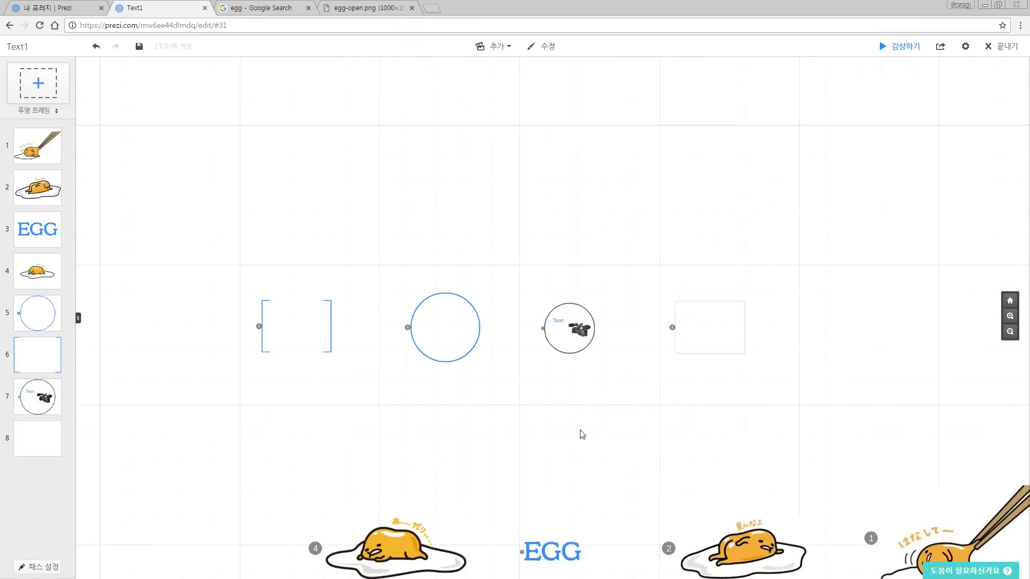
left_click_drag(616, 426, 216, 198)
key("Delete")
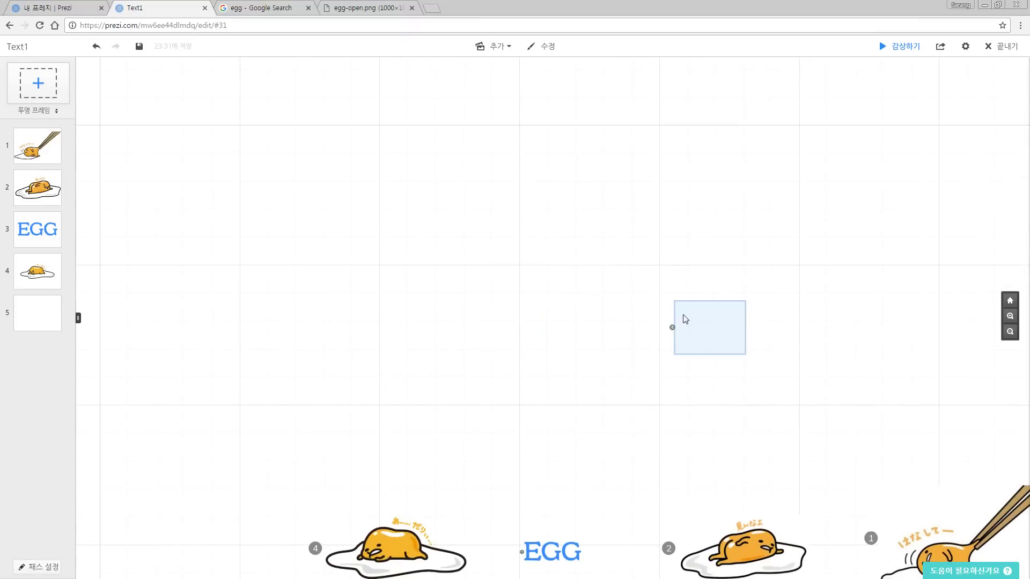
Move the empty transparent frame to above the EGG text and enlarge it.
left_click_drag(676, 315, 441, 276)
left_click_drag(510, 305, 663, 394)
left_click_drag(672, 298, 629, 254)
left_click(437, 305)
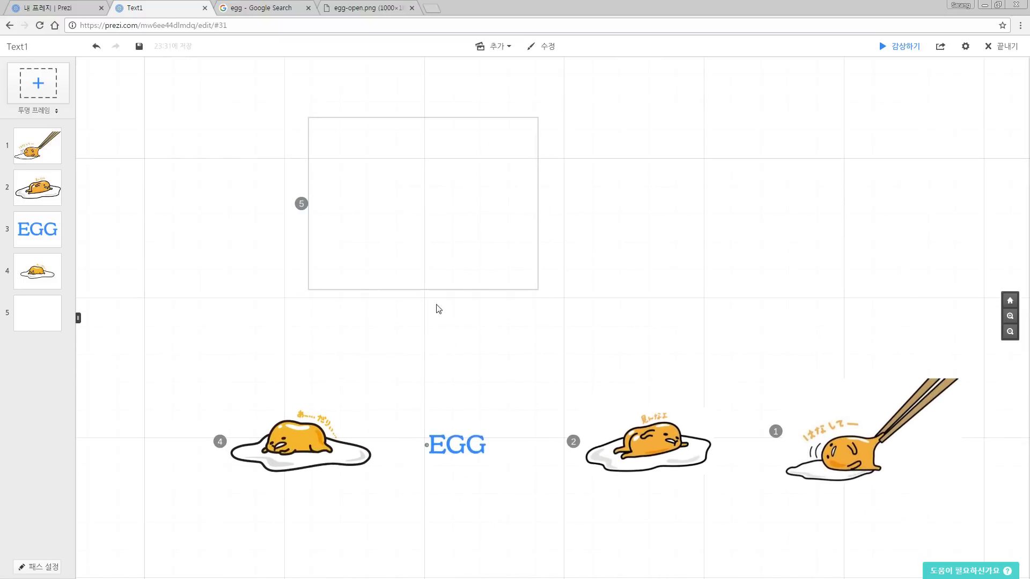
Preview the canvas in presentation mode to check how the transparent frame is displayed, and return to editing.
key("ctrl+1")
left_click(308, 121)
left_click_drag(290, 94, 791, 483)
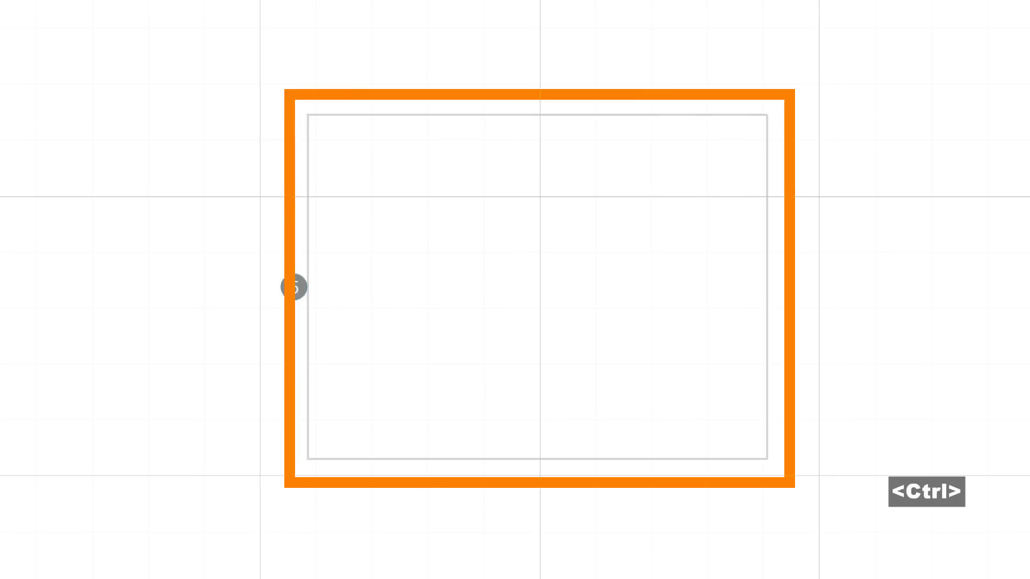
key("Escape")
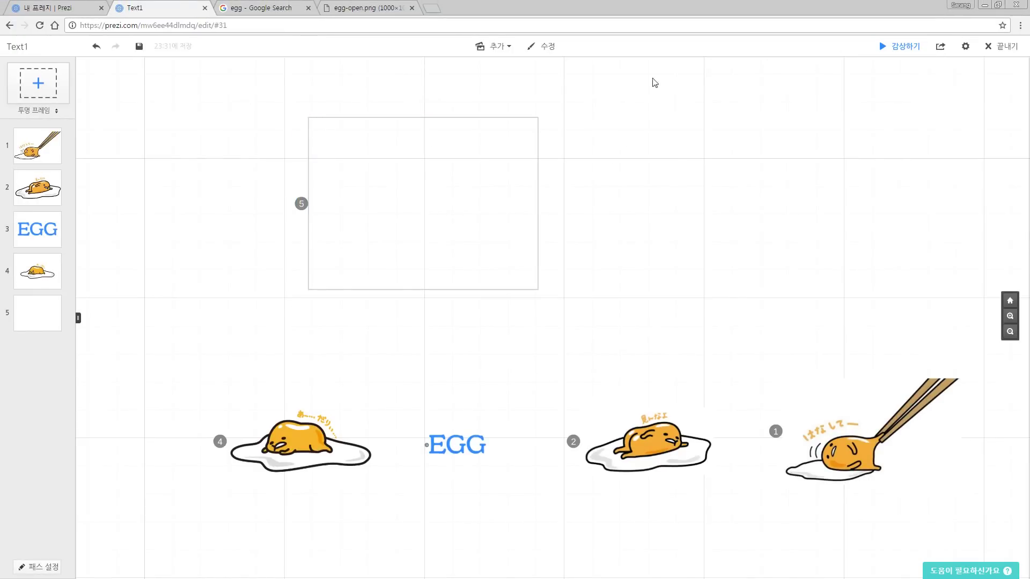
key("space")
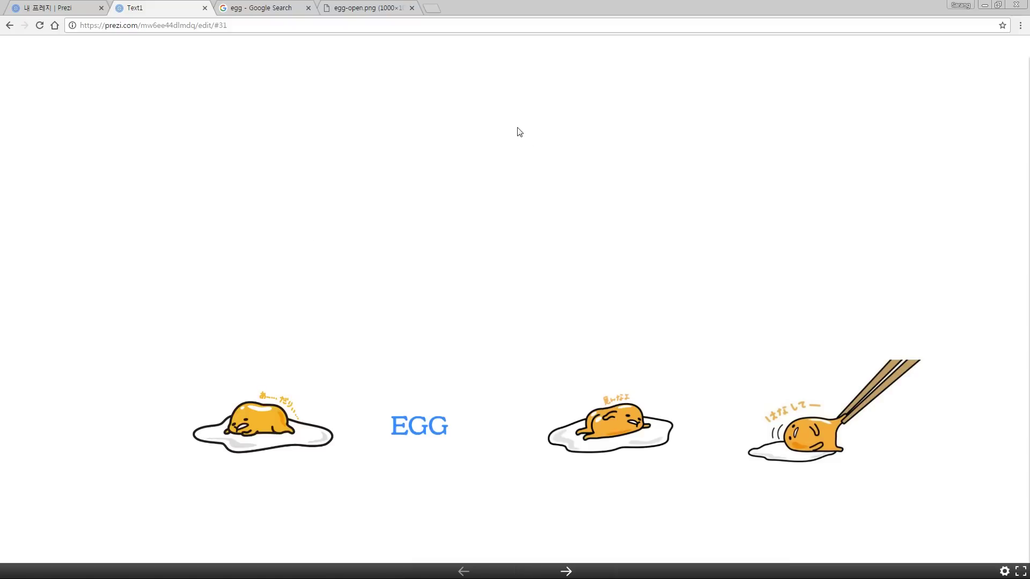
key("Escape")
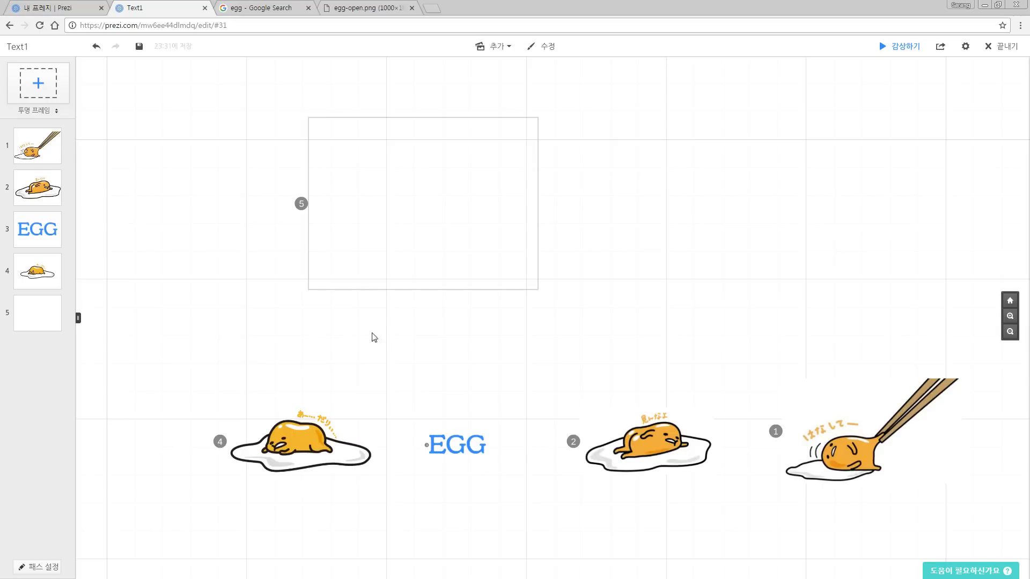
Move the transparent frame down closer to the EGG text and deselect it.
left_click_drag(374, 368, 378, 344)
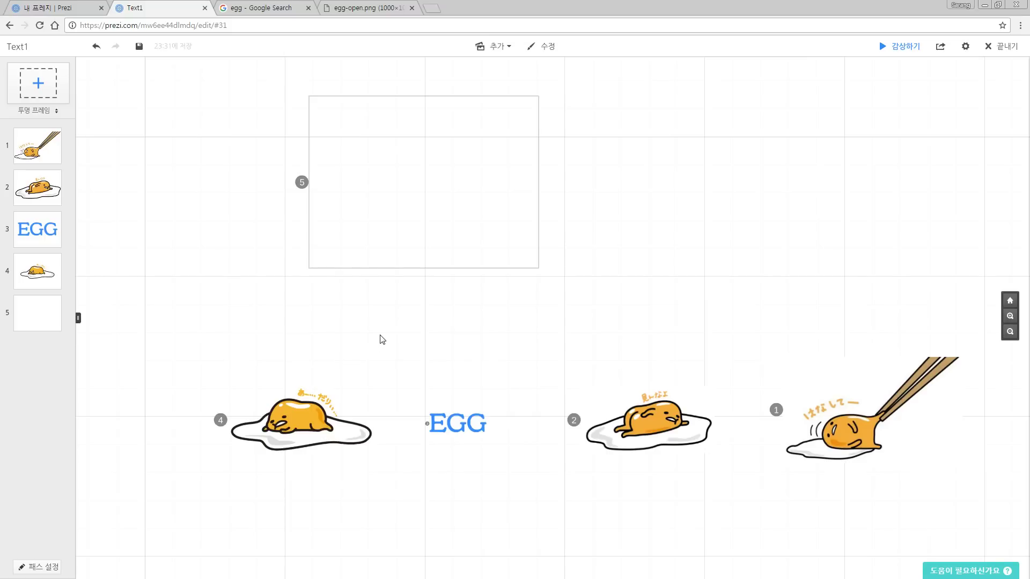
left_click(445, 270)
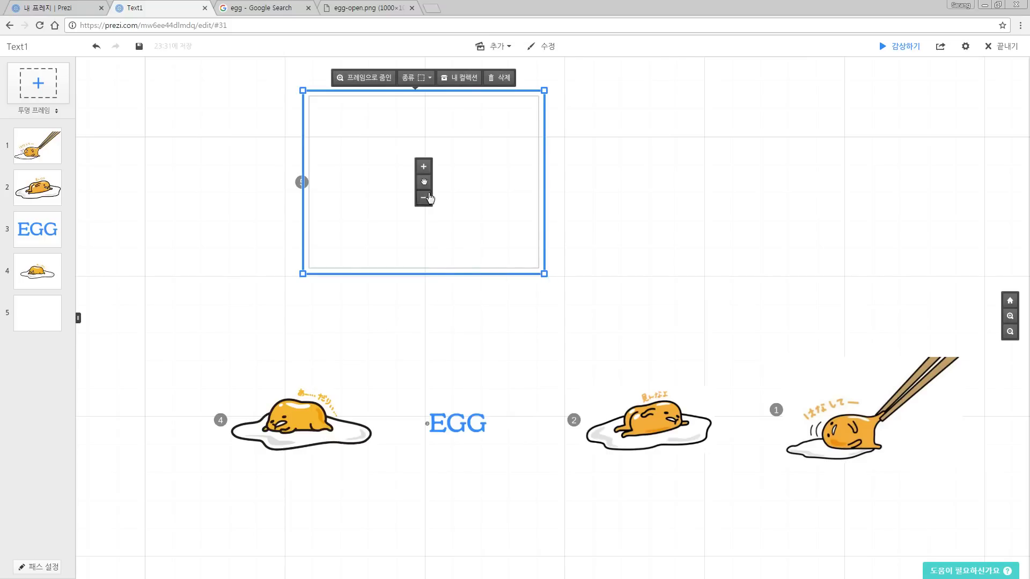
left_click_drag(429, 199, 441, 288)
left_click(401, 384)
scroll(382, 422, "up", 2)
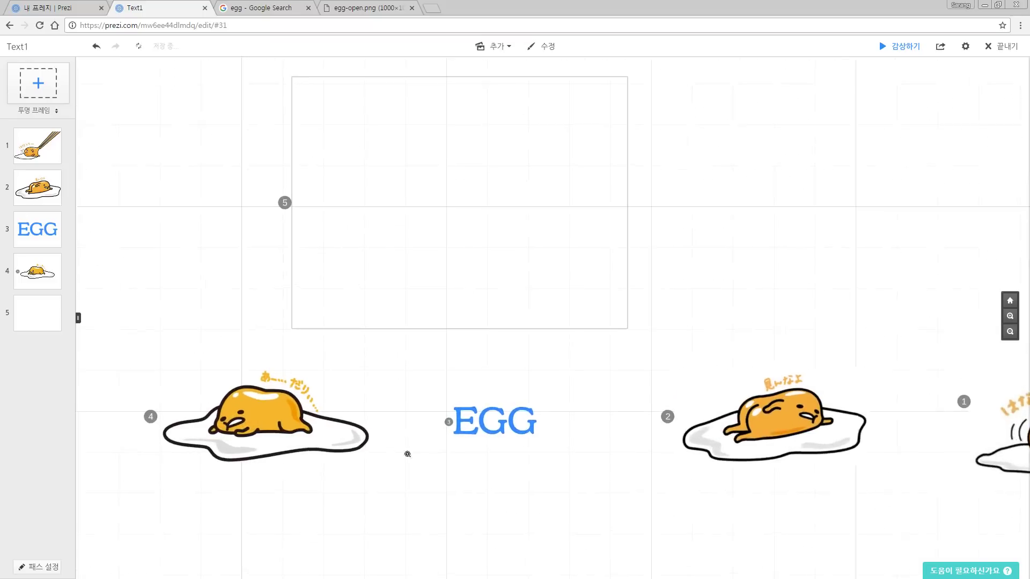
Open path editing around the egg images and the EGG text to examine the path stops.
left_click_drag(407, 455, 493, 359)
key("p")
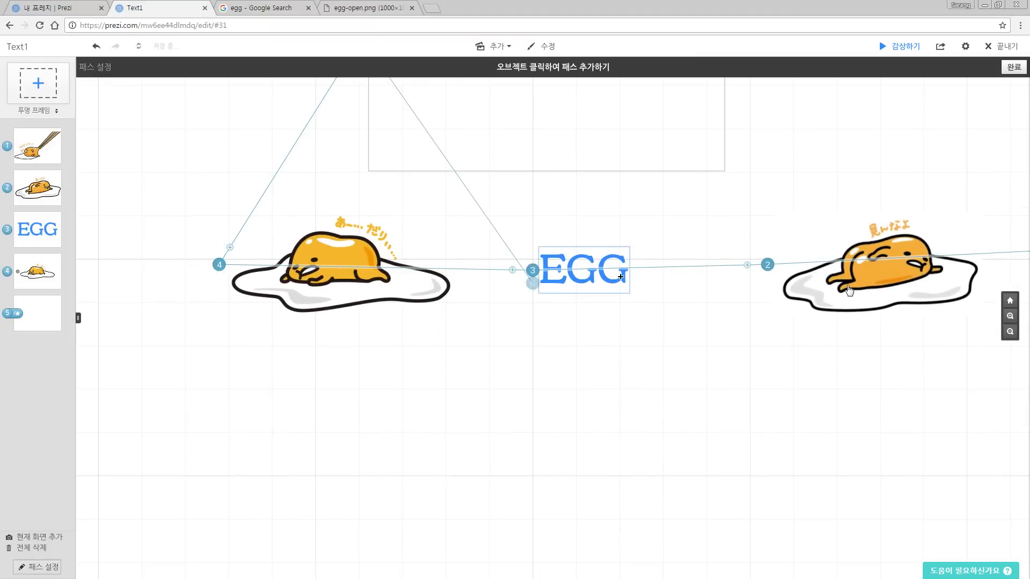
key("space")
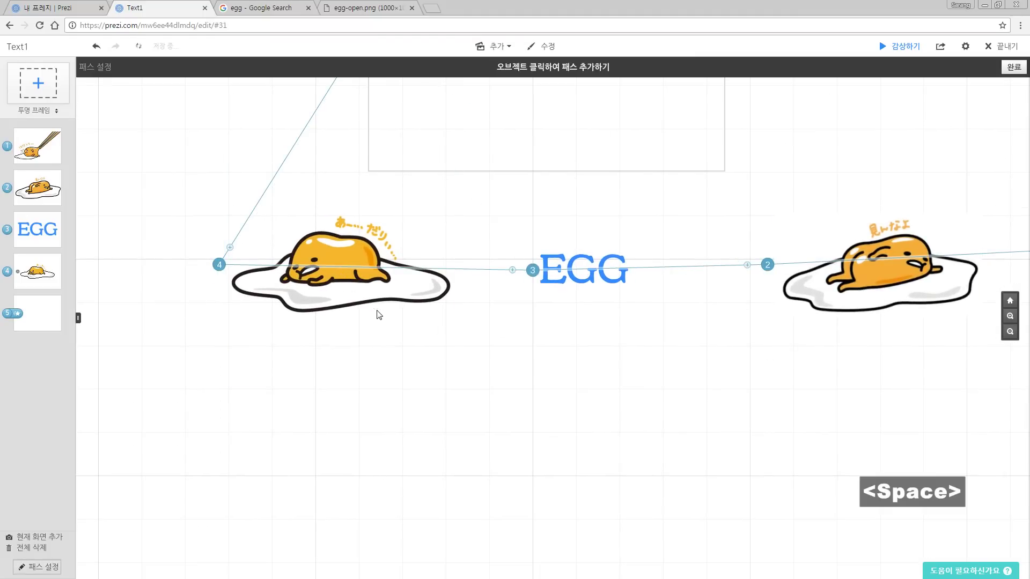
Start the presentation and step through the egg images and the EGG text along the path.
key("space")
key("space")
key("Right")
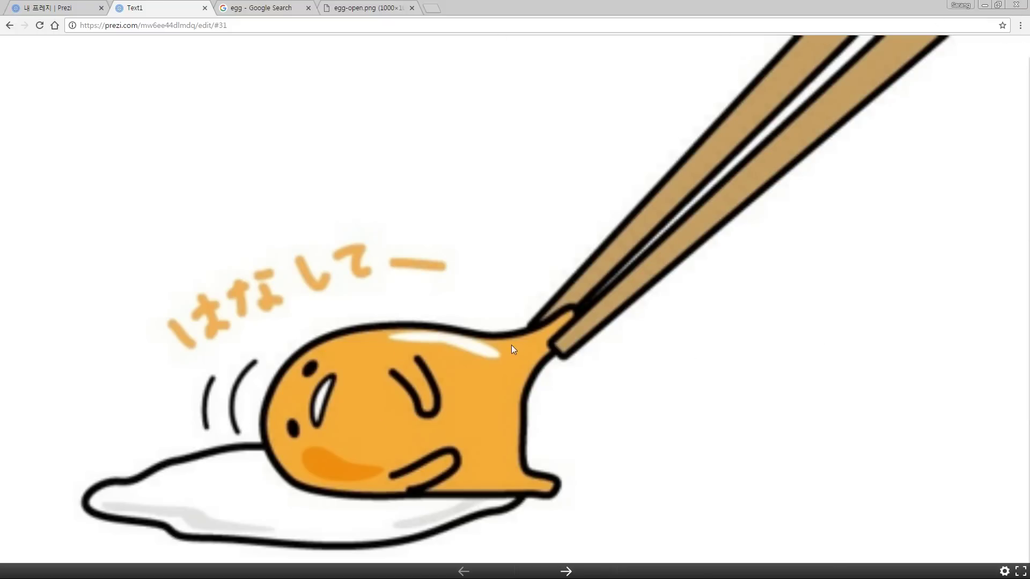
key("Left")
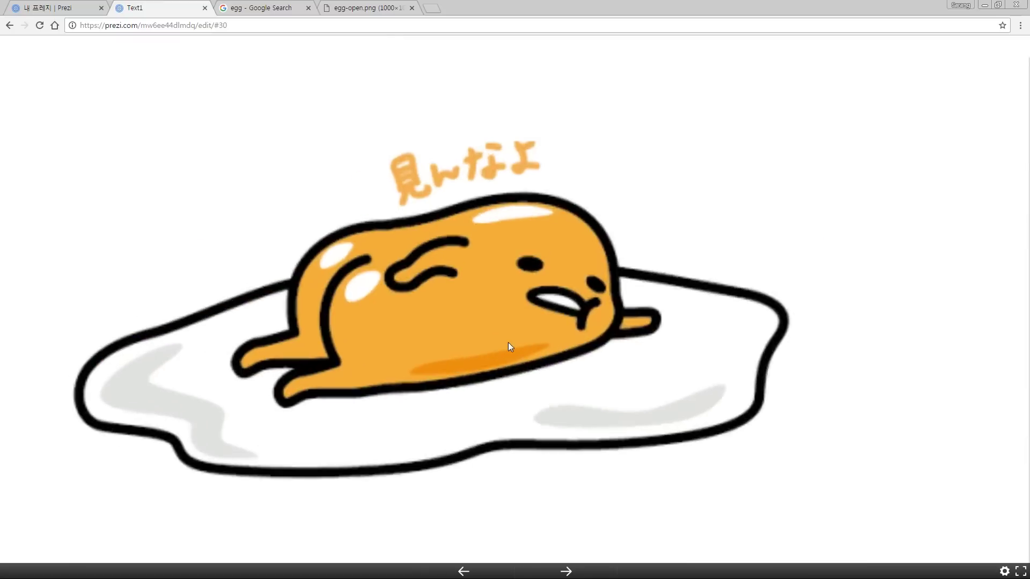
key("Right")
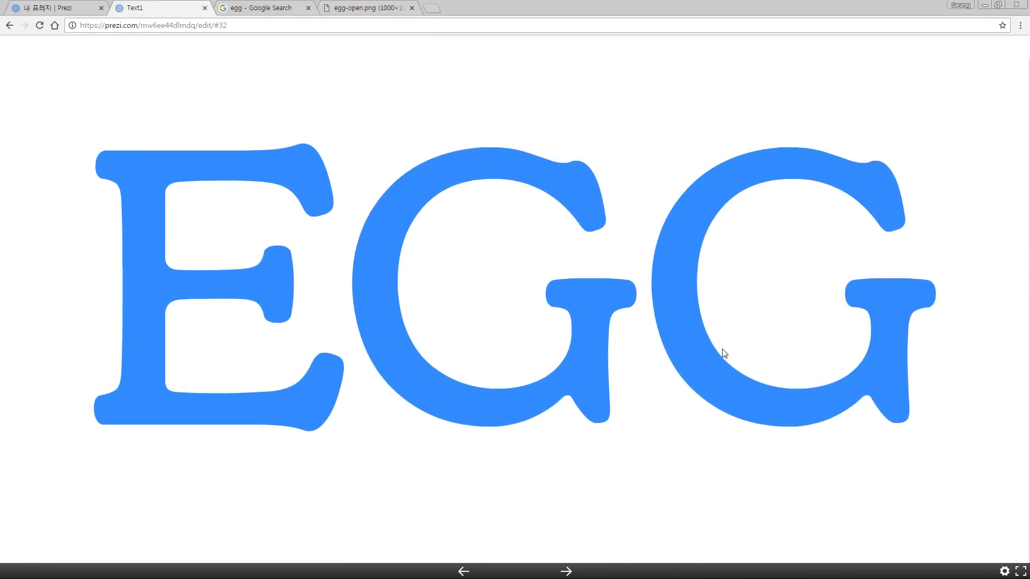
key("Right")
Pan freely across the running presentation to the chopsticks egg image and return to the first path stop.
left_click_drag(823, 247, 172, 247)
left_click_drag(712, 274, 209, 279)
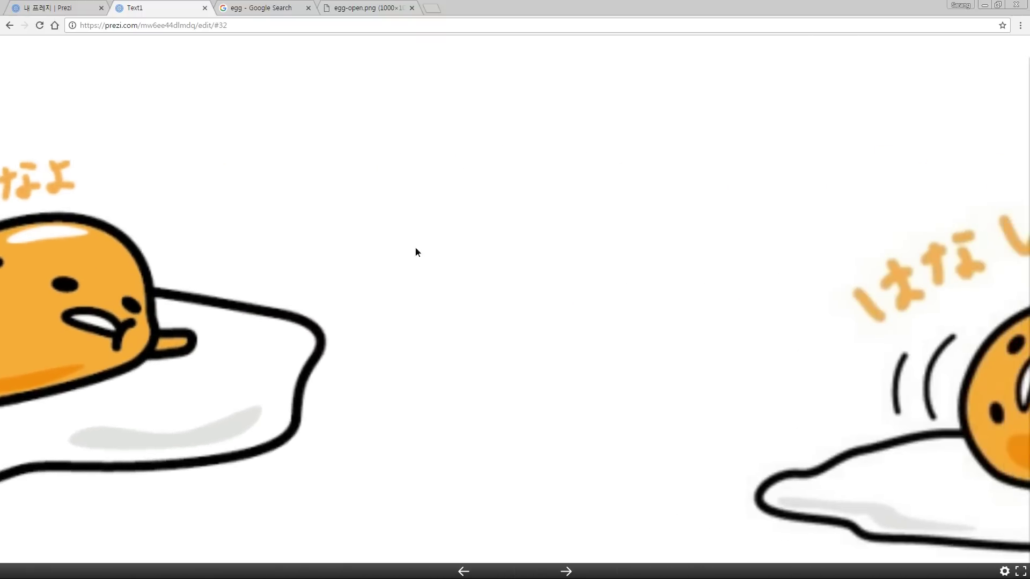
key("Right")
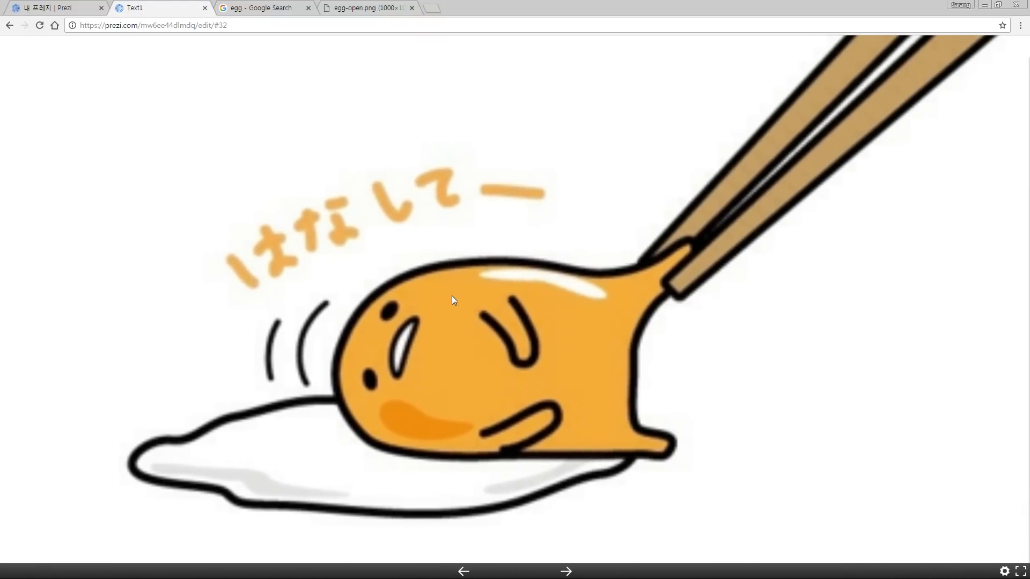
left_click(464, 571)
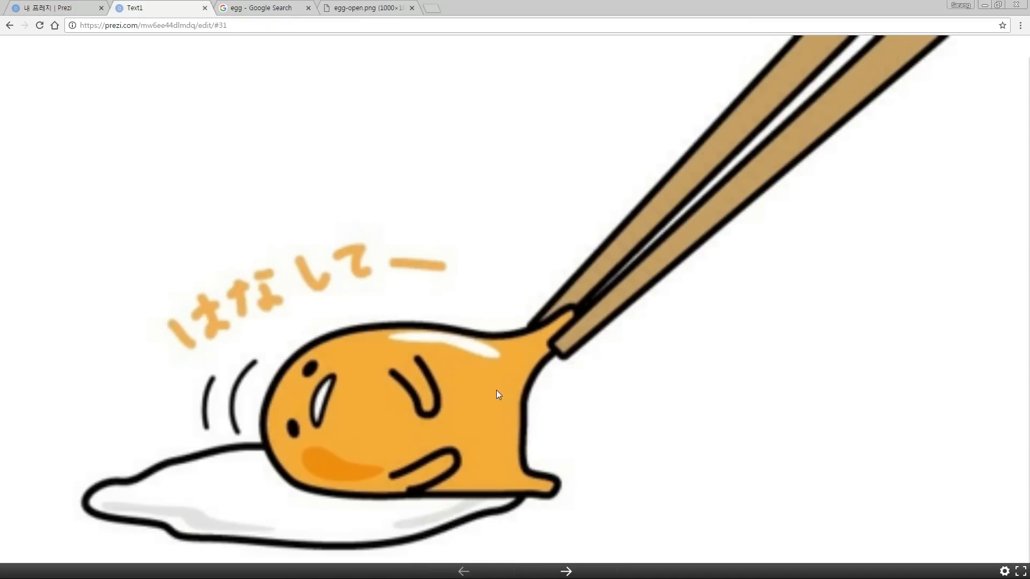
Zoom in on the chopsticks egg's face during the presentation and exit to the editor.
left_click_drag(427, 382, 509, 324)
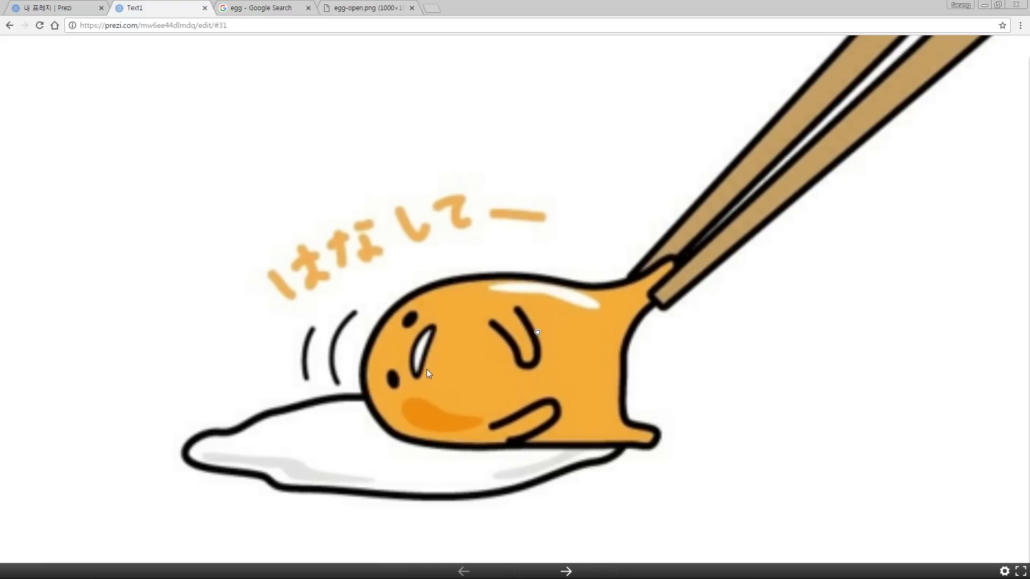
scroll(427, 369, "up", 3)
left_click_drag(427, 369, 410, 345)
scroll(464, 313, "up", 3)
scroll(417, 328, "up", 1)
scroll(417, 329, "up", 2)
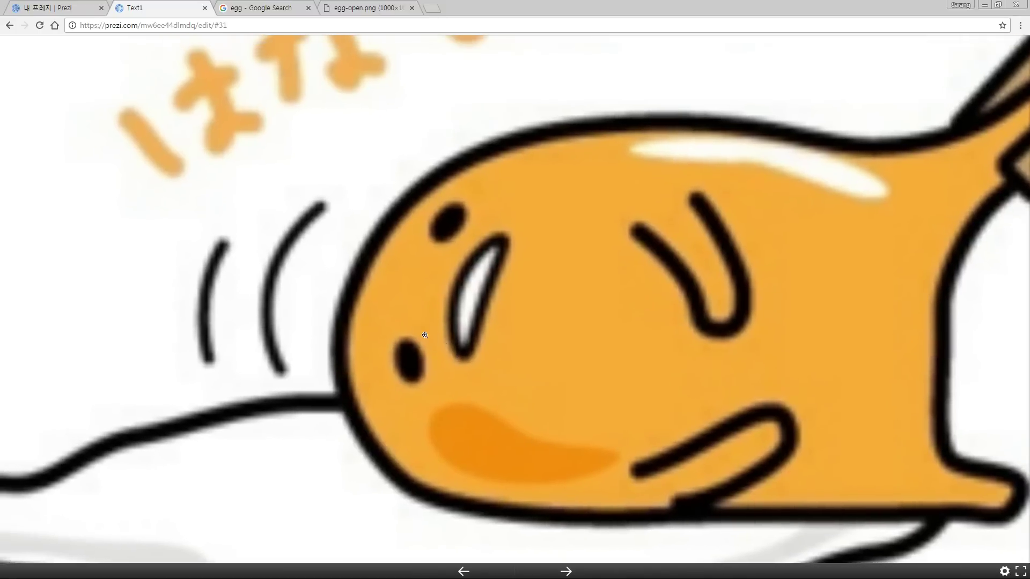
scroll(425, 342, "up", 2)
key("Escape")
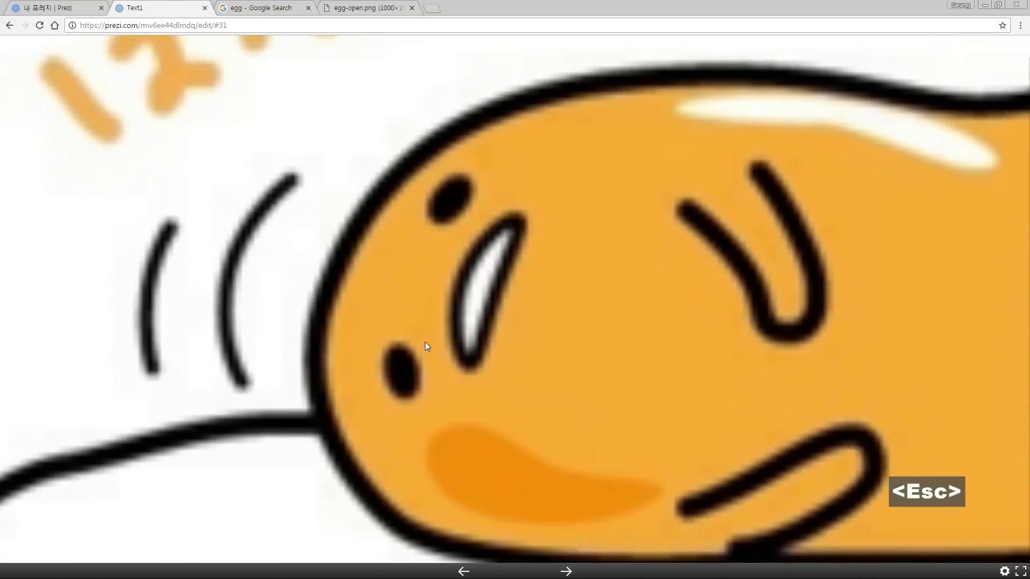
Delete the empty transparent frame above the EGG text.
scroll(451, 355, "down", 5)
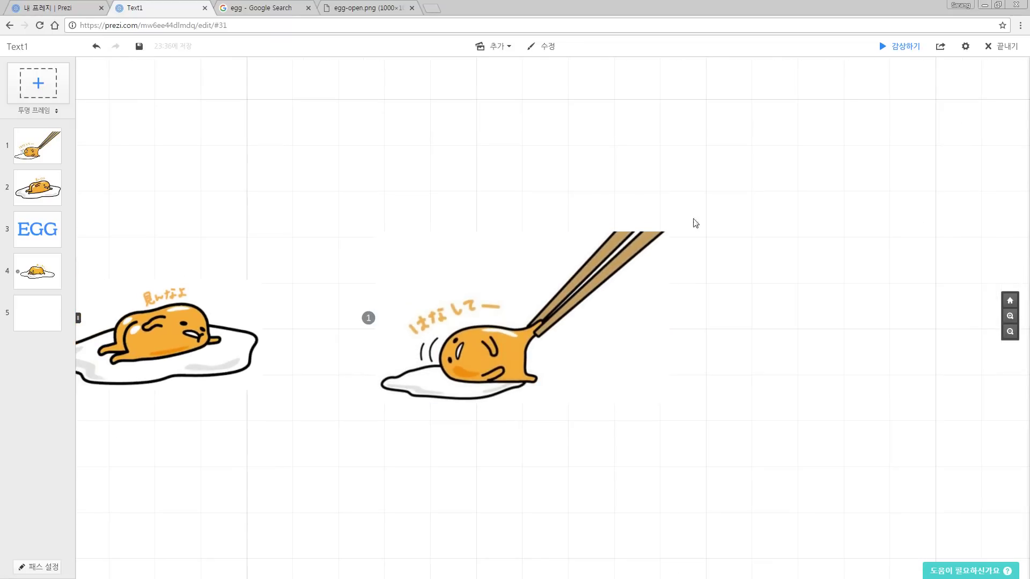
left_click_drag(464, 150, 718, 190)
scroll(295, 359, "down", 3)
left_click_drag(288, 293, 482, 307)
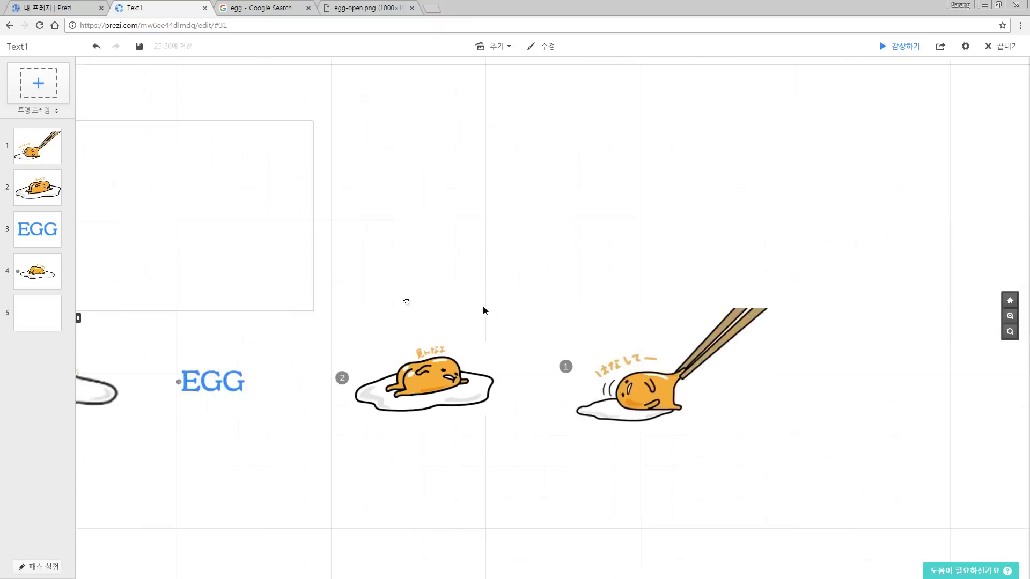
left_click_drag(488, 348, 12, 64)
key("Delete")
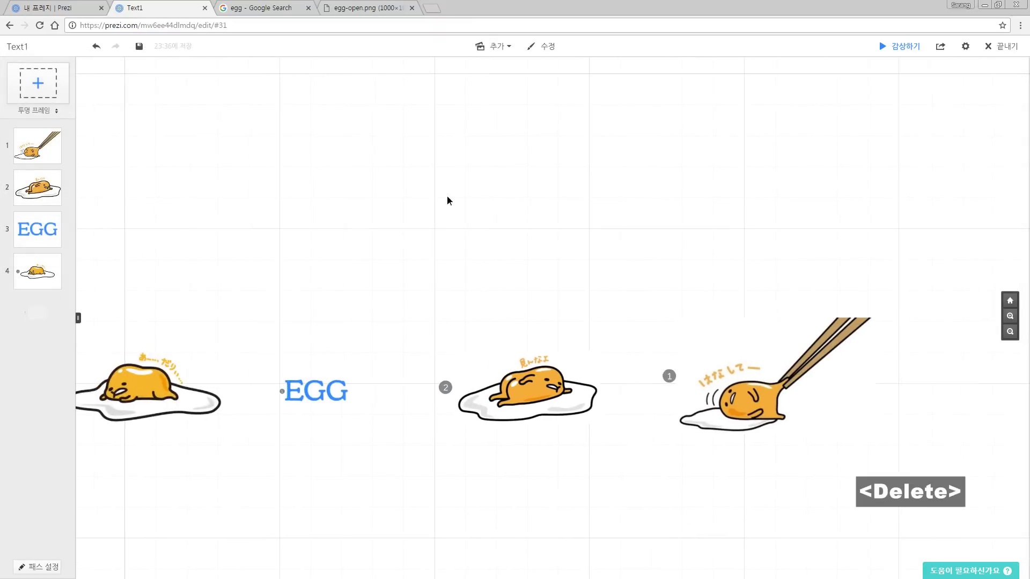
Draw a transparent 4:3 frame around the egg's face in the chopsticks egg image.
left_click_drag(400, 179, 361, 229)
scroll(361, 228, "up", 5)
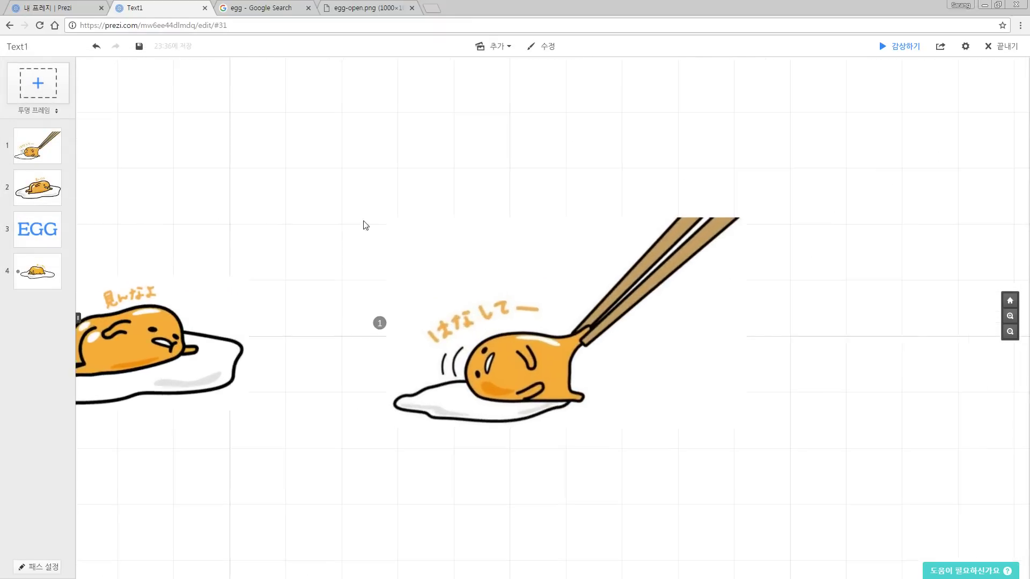
left_click_drag(400, 190, 347, 131)
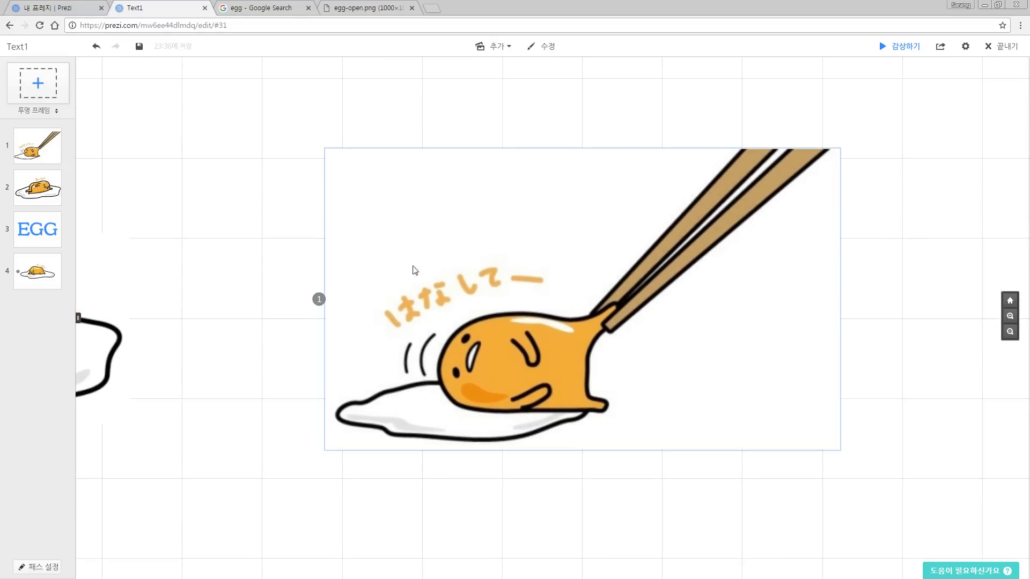
key("f")
key("f")
key("f")
key("f")
key("f")
key("f")
key("f")
key("f")
key("f")
key("f")
key("f")
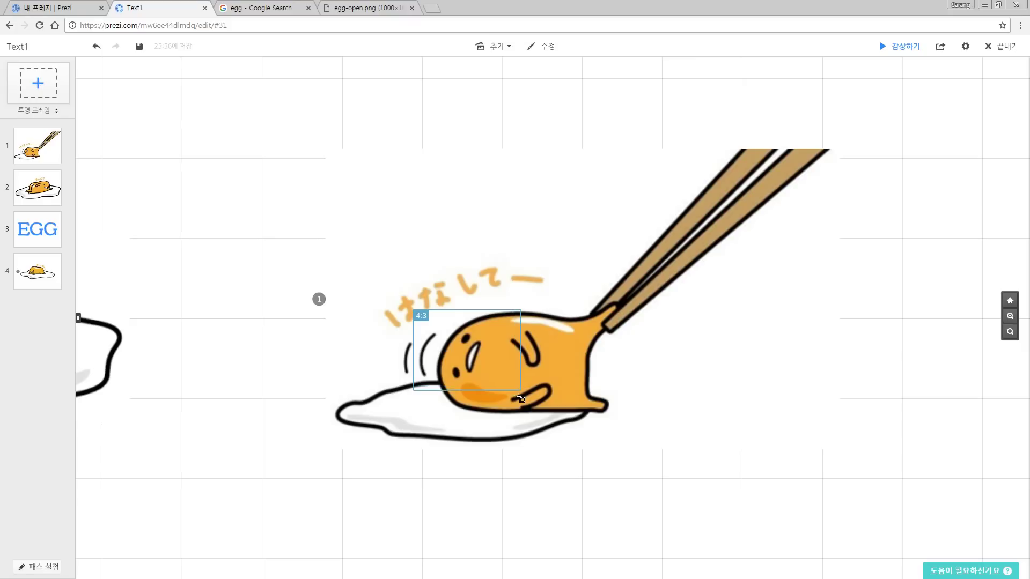
left_click_drag(523, 399, 523, 400)
left_click_drag(526, 356, 521, 365)
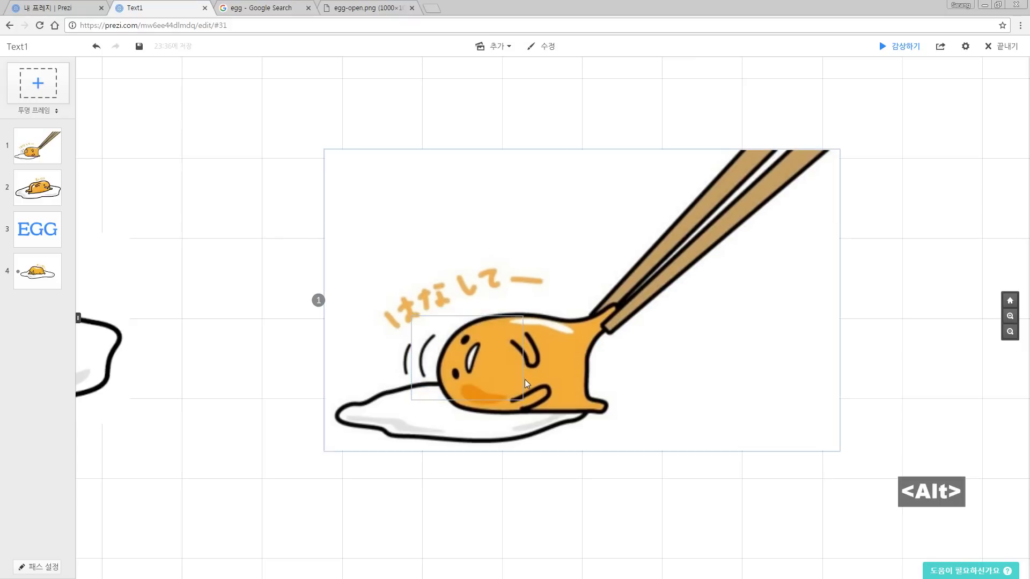
Insert the egg face frame into the path as stop 2, right after the whole chopsticks image.
key("p")
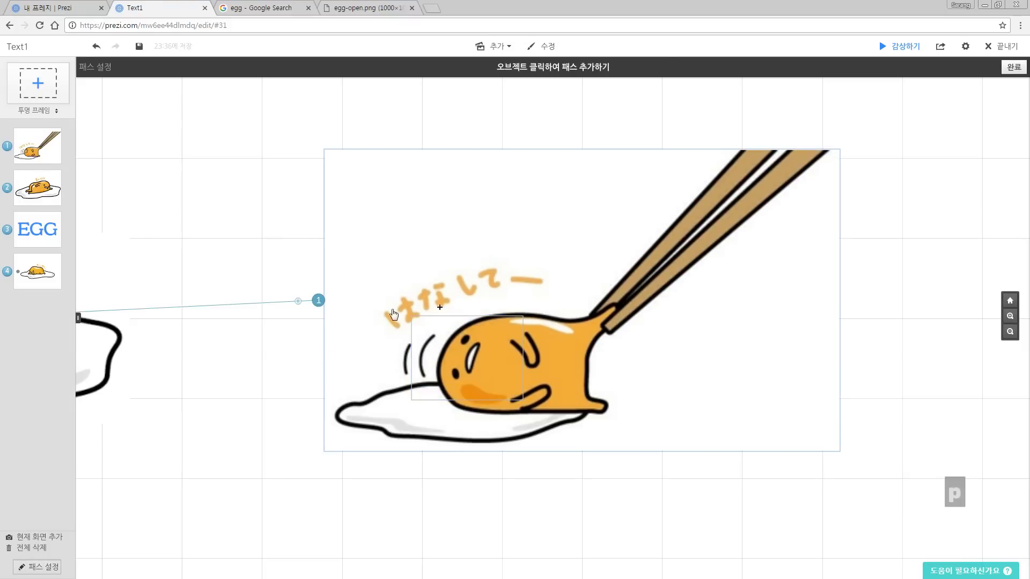
scroll(300, 319, "down", 1)
scroll(300, 319, "down", 2)
left_click_drag(300, 259, 352, 278)
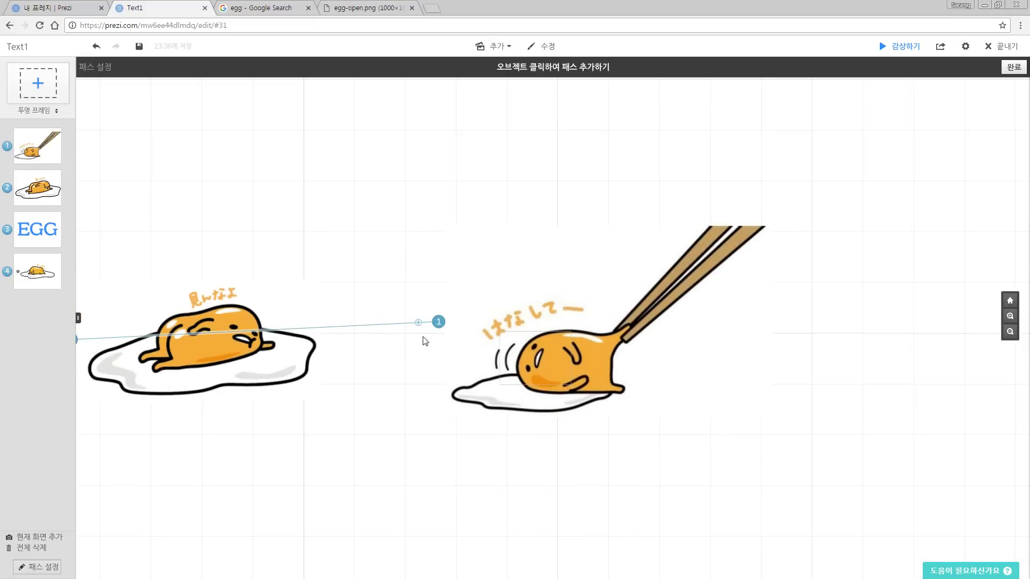
left_click_drag(419, 323, 508, 365)
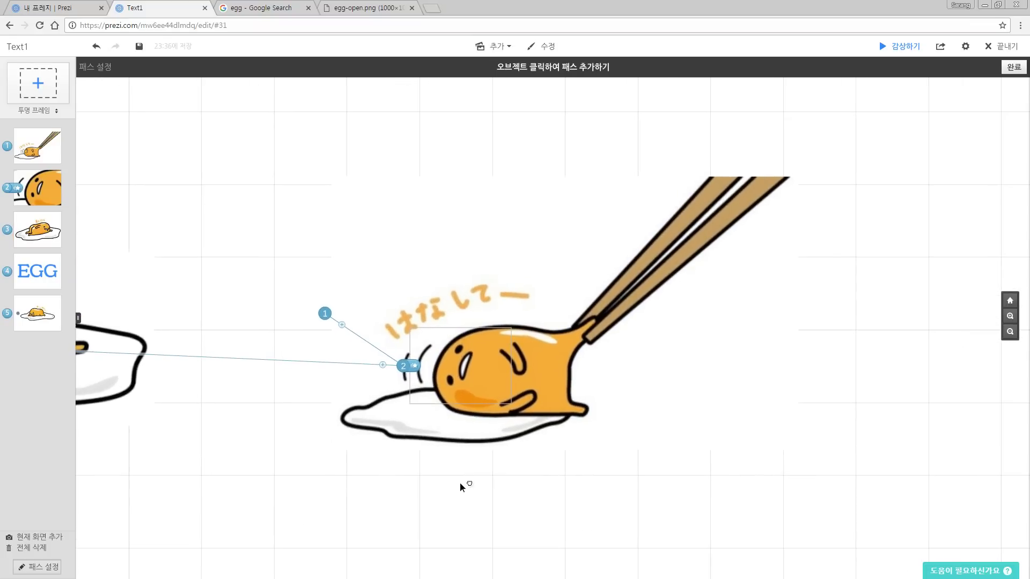
Preview the presentation from the whole chopsticks image to the face frame and back, and return to the editor.
key("space")
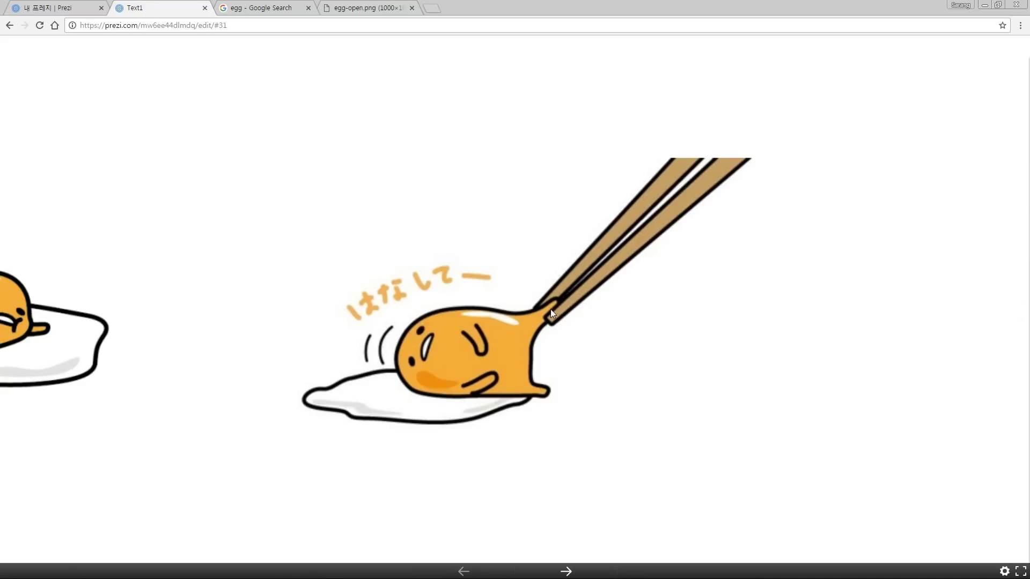
left_click(426, 137)
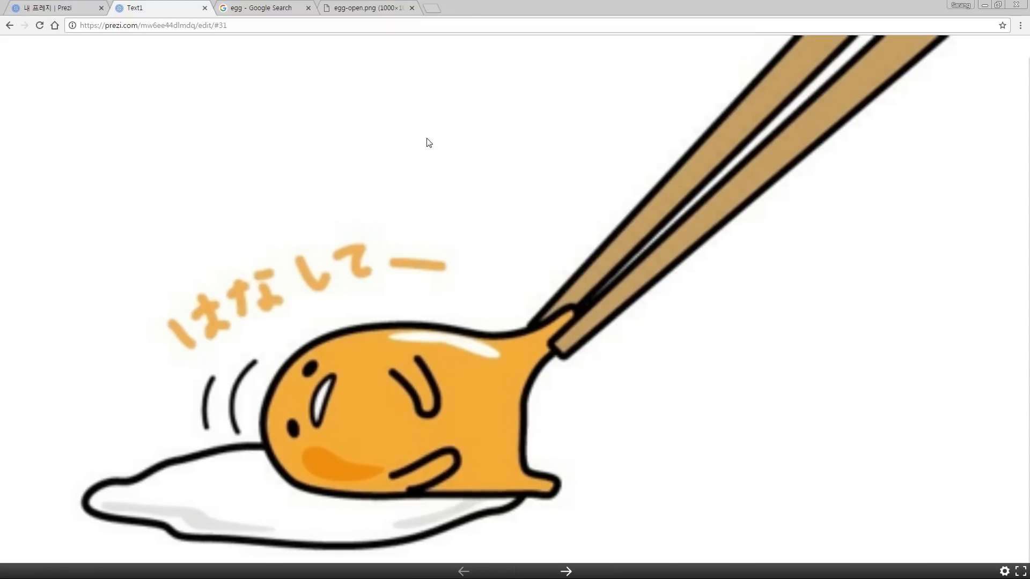
key("Right")
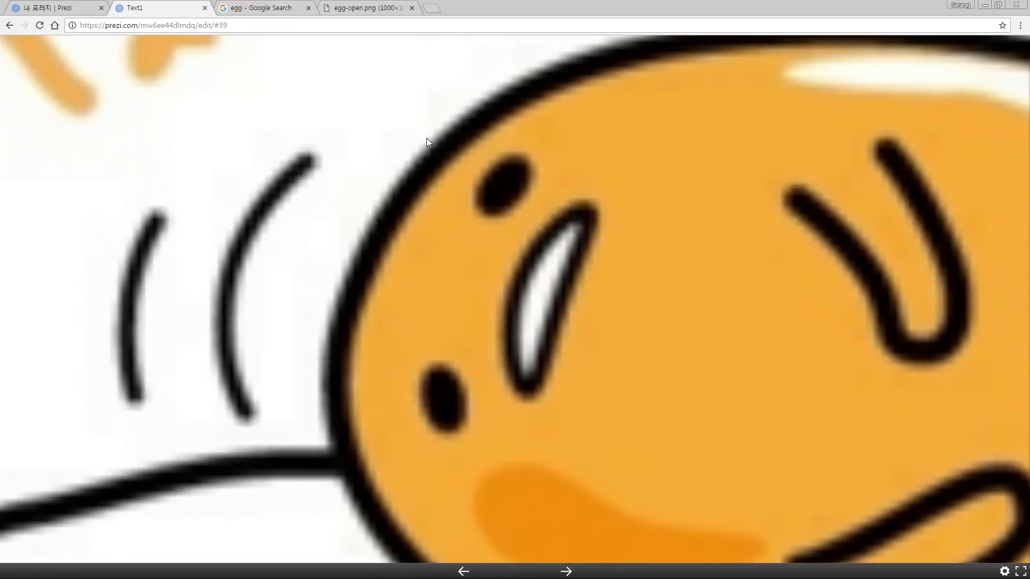
left_click(427, 139)
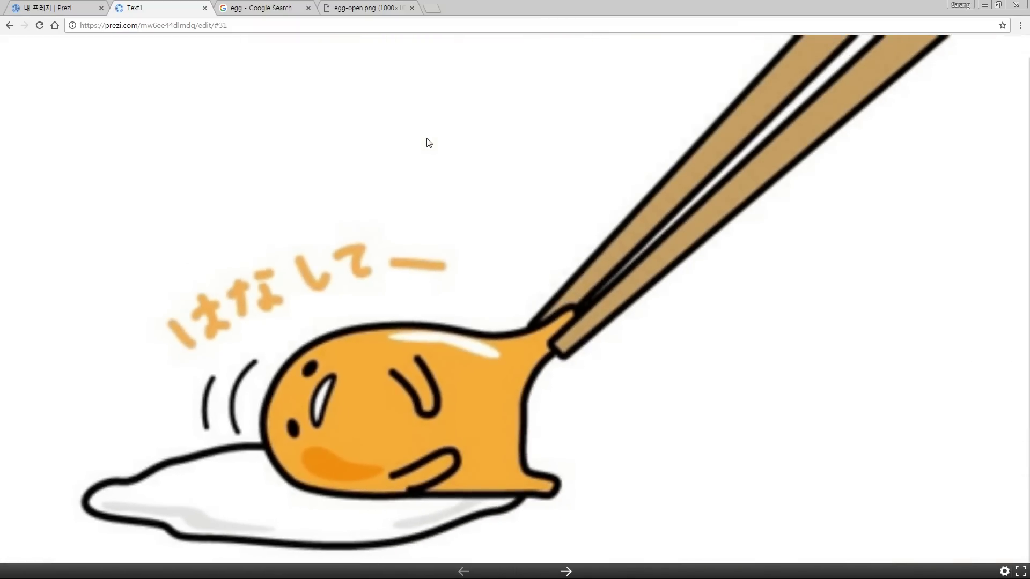
key("Escape")
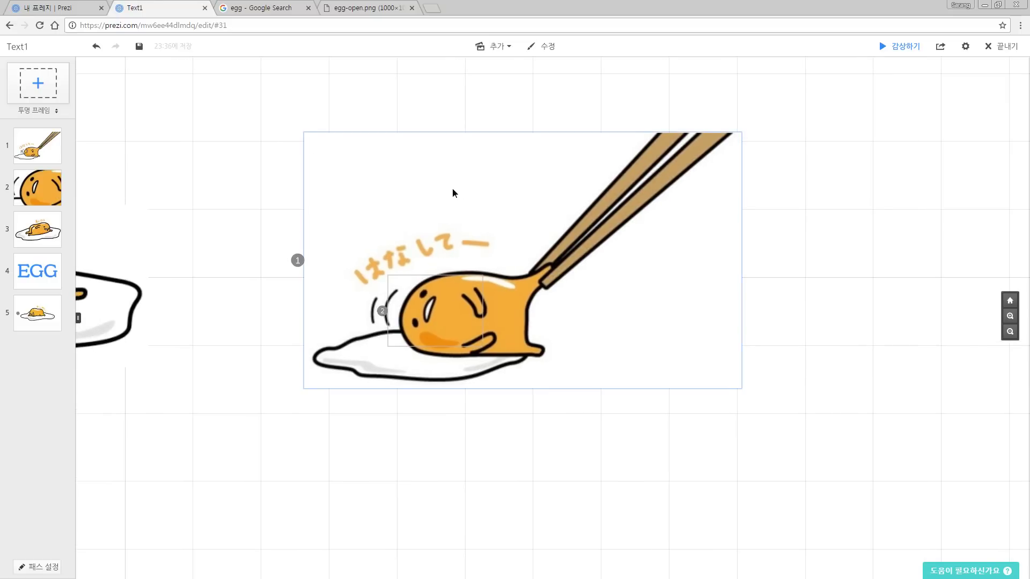
Enlarge the egg face frame and move it up so it covers the orange lettering and the space above it.
left_click_drag(261, 150, 262, 160)
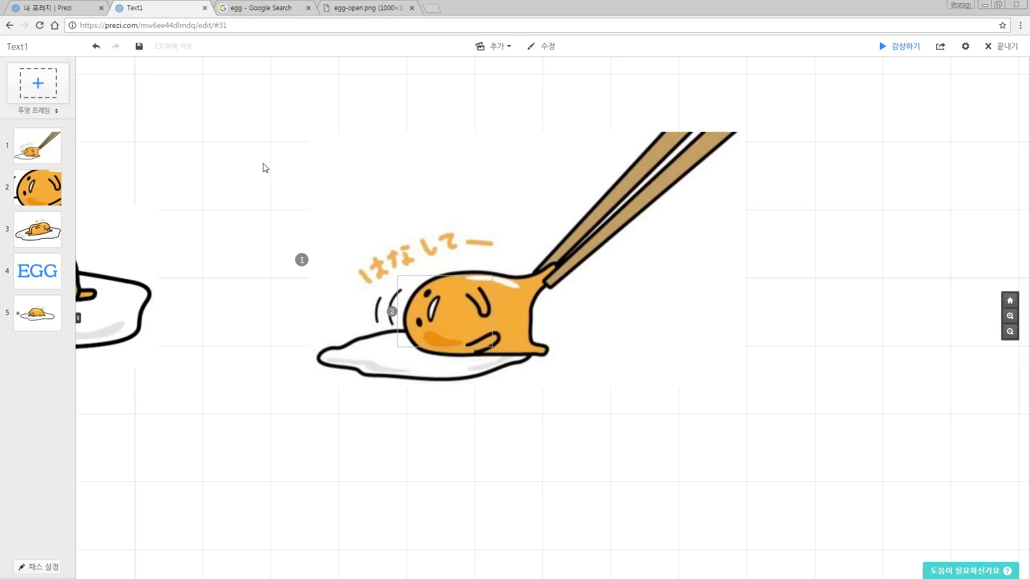
left_click(398, 285)
left_click_drag(392, 271, 338, 229)
left_click_drag(444, 310, 439, 251)
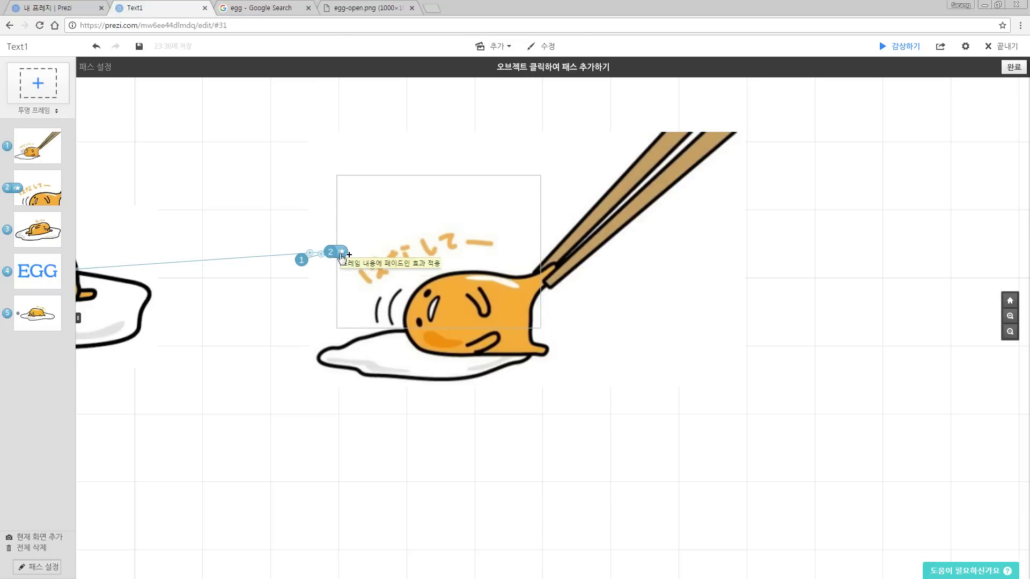
Open the fade-in effect settings of path stop 2 and close them again.
left_click_drag(336, 223, 614, 226)
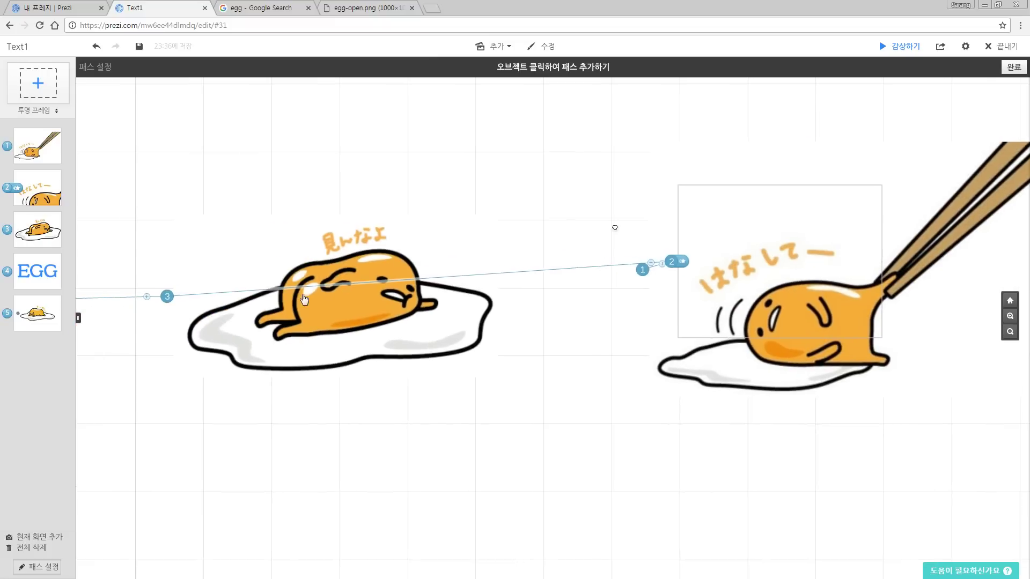
left_click_drag(506, 202, 271, 224)
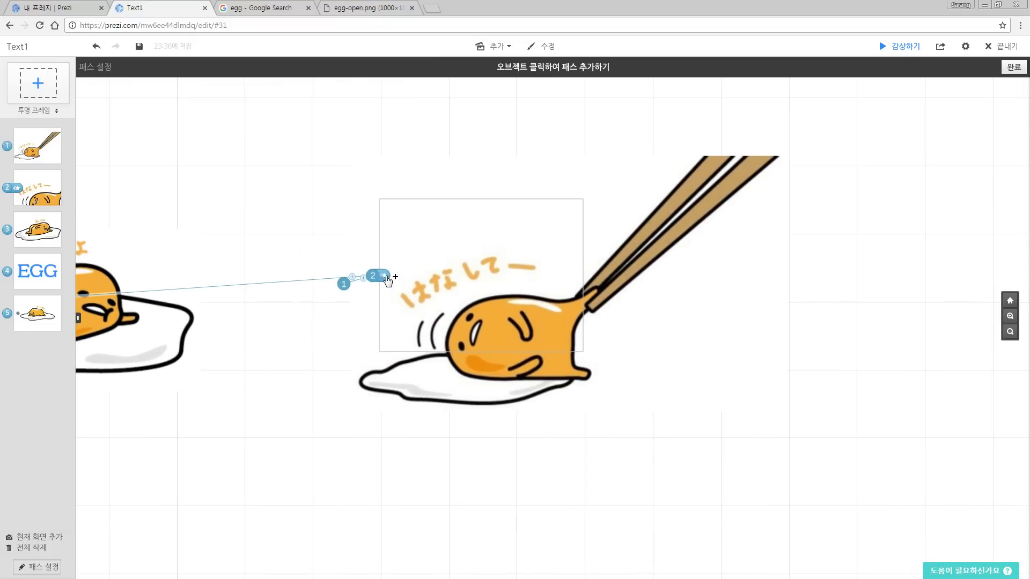
key("ctrl+1")
left_click(364, 262)
mouse_move(368, 265)
left_mouse_down()
mouse_move(429, 315)
mouse_move(427, 302)
left_mouse_up()
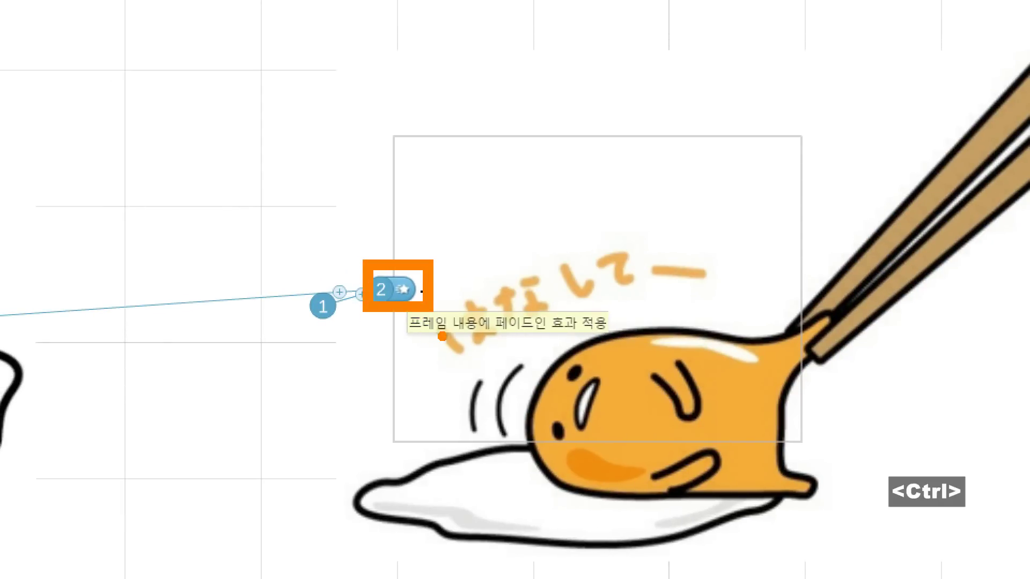
key("Escape")
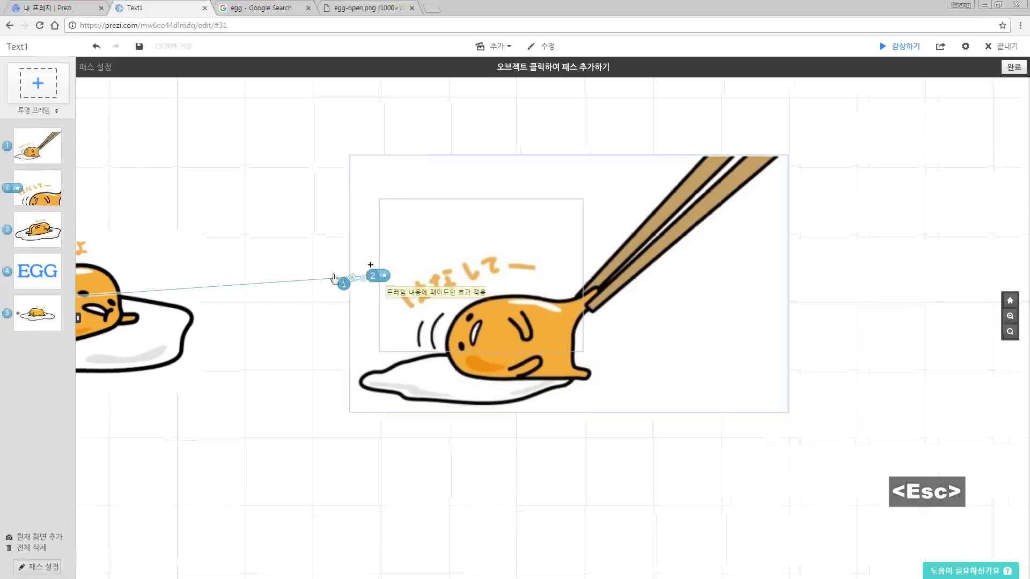
left_click(368, 271)
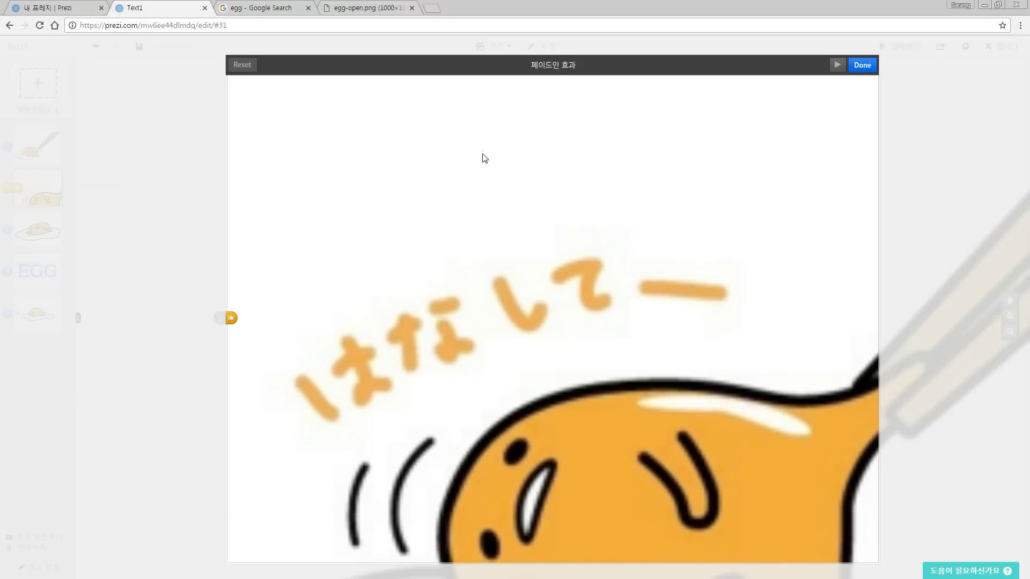
key("Escape")
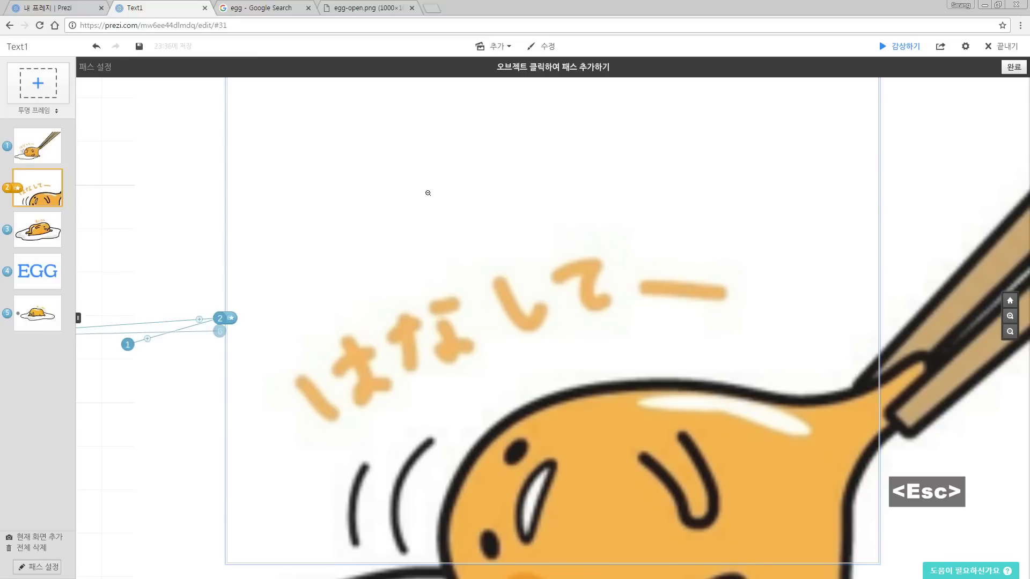
Append the frame around the orange lettering to the end of the path as stop 6 and leave path editing.
scroll(418, 201, "down", 2)
left_click(420, 186)
key("t")
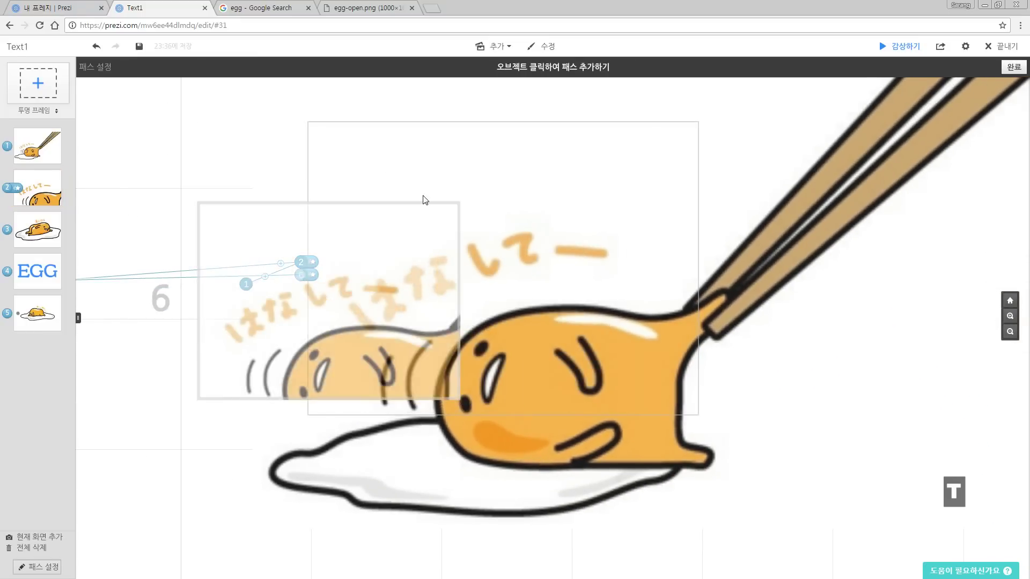
key("Escape")
key("Escape")
key("space")
key("space")
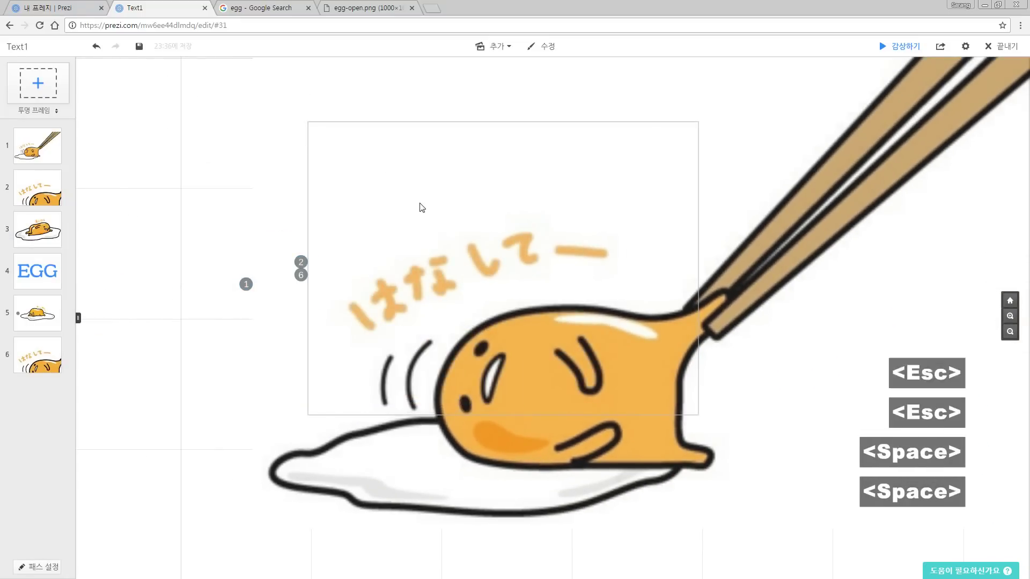
Add the text "Text" inside the frame, above the orange lettering.
left_click(381, 170)
type("Text")
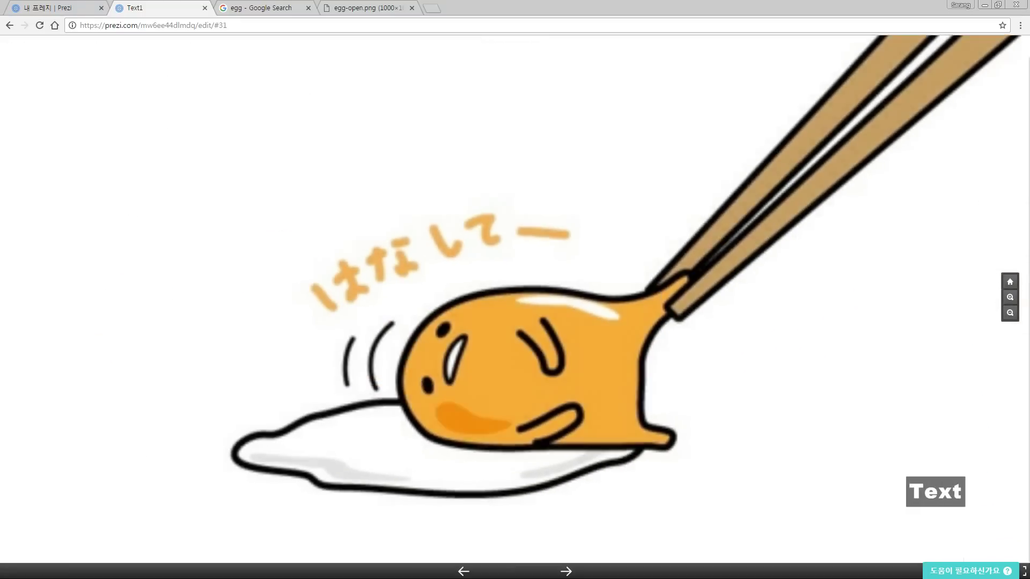
double_click(401, 174)
left_click(440, 217)
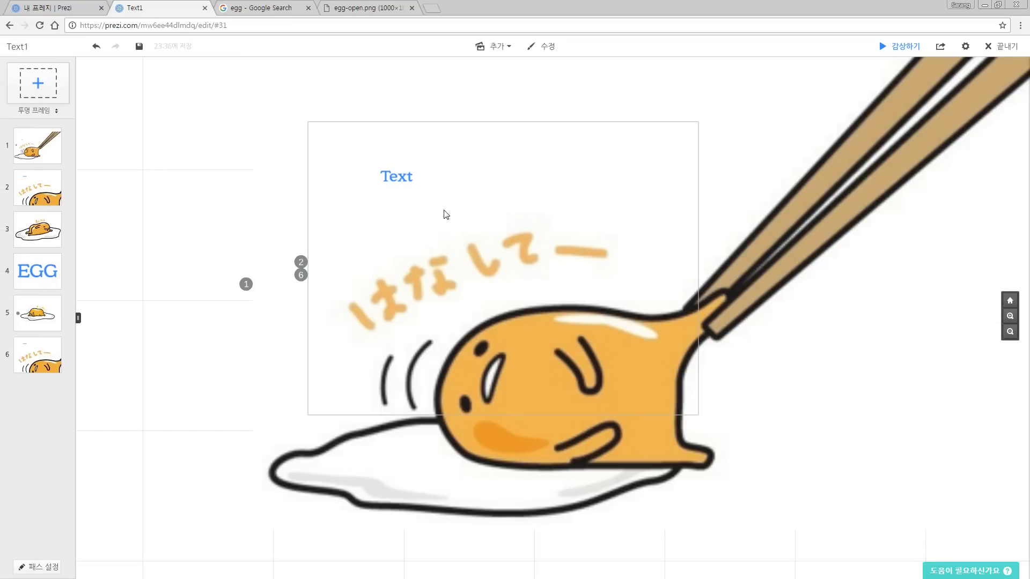
Insert the image 02.이것 into the frame and shrink it to a small picture beside the word "Text".
key("l")
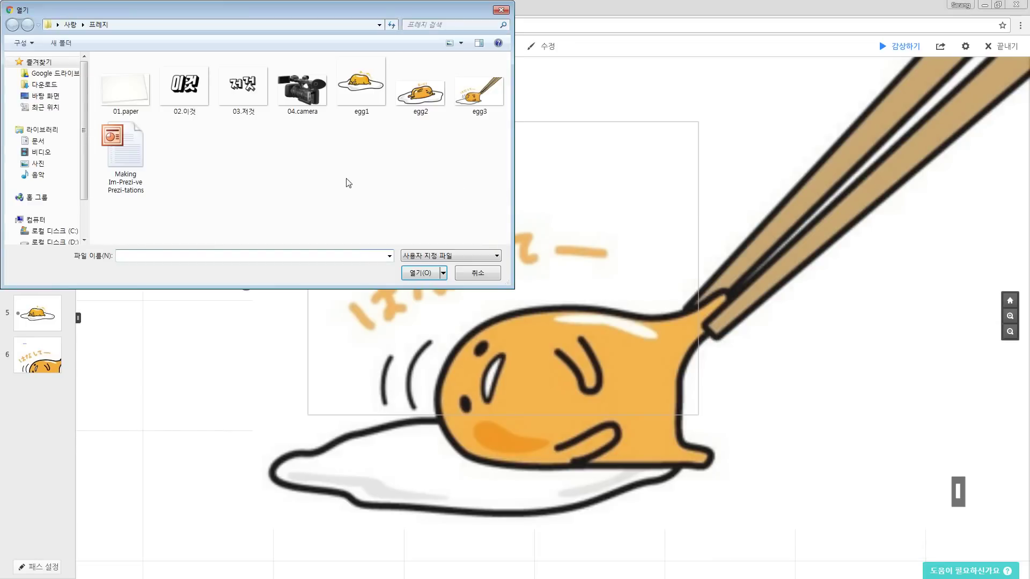
double_click(194, 97)
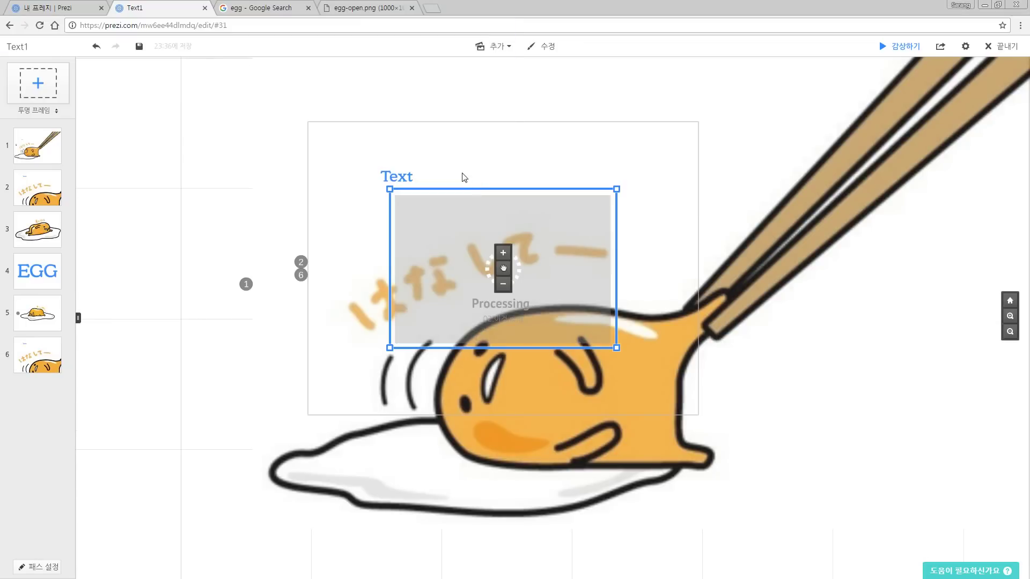
left_click_drag(617, 189, 524, 180)
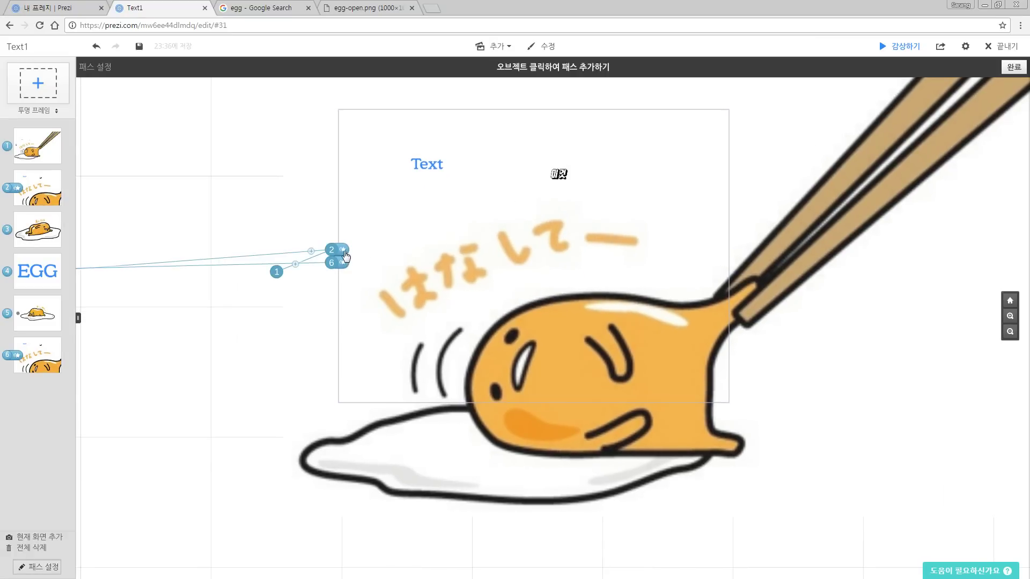
Apply fade-in effects at path stop 2 to "Text" first and the 이것 image second, preview them and save.
left_click(336, 255)
left_click(382, 171)
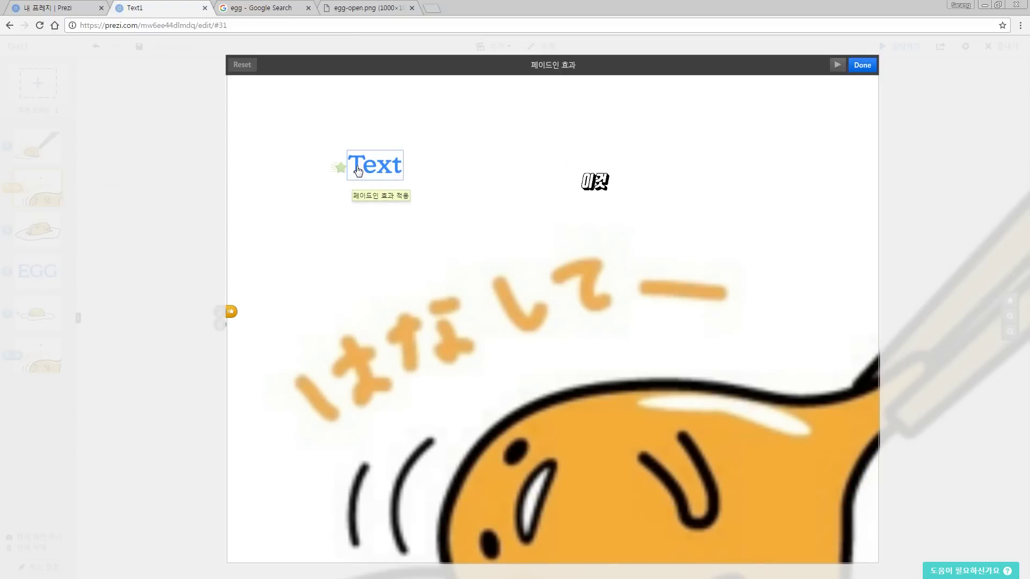
left_click(358, 172)
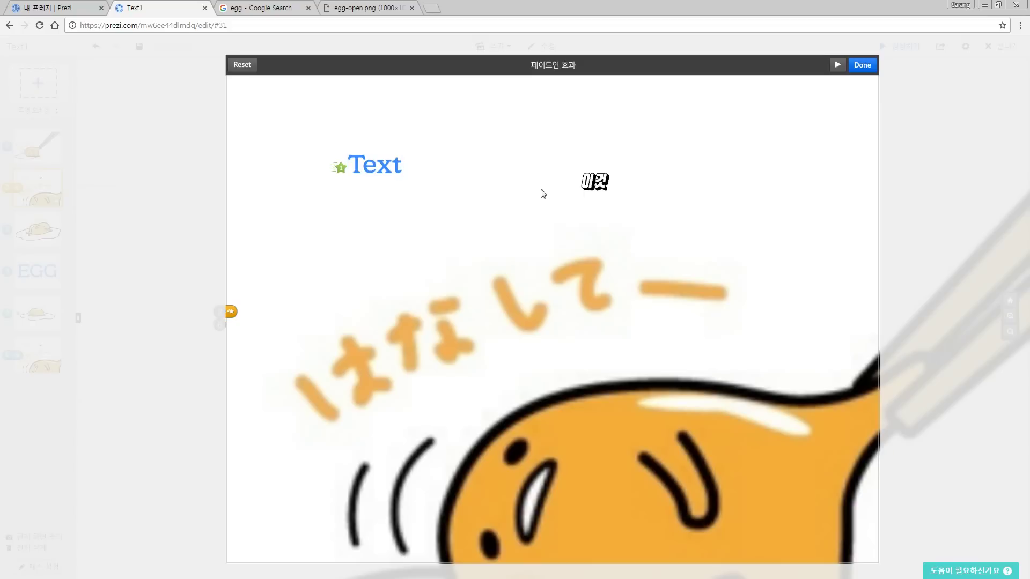
left_click(594, 187)
mouse_move(566, 193)
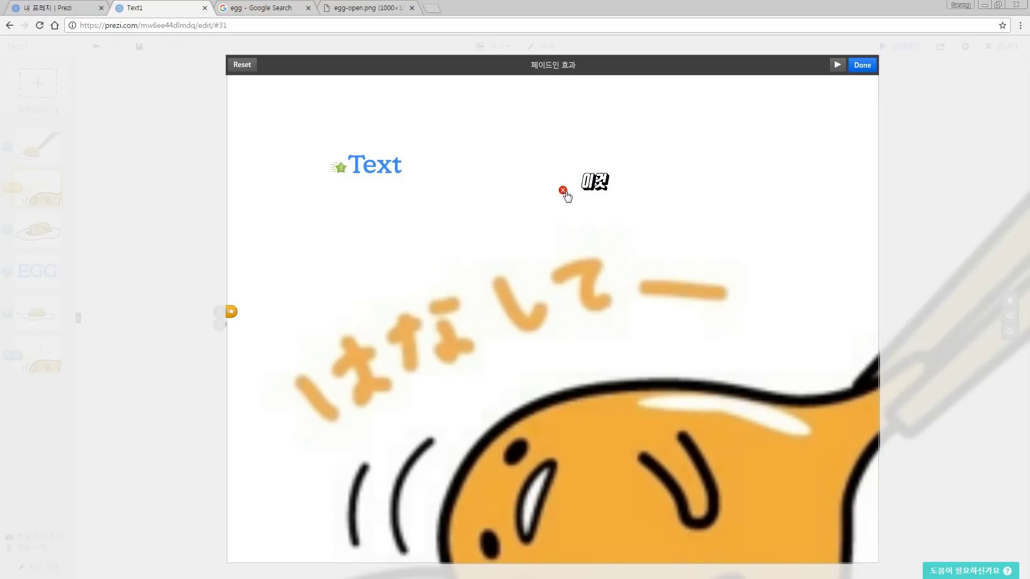
left_click(837, 65)
left_click(862, 65)
Play the presentation through the fade-in effects and the remaining egg images to the last path stop.
key("space")
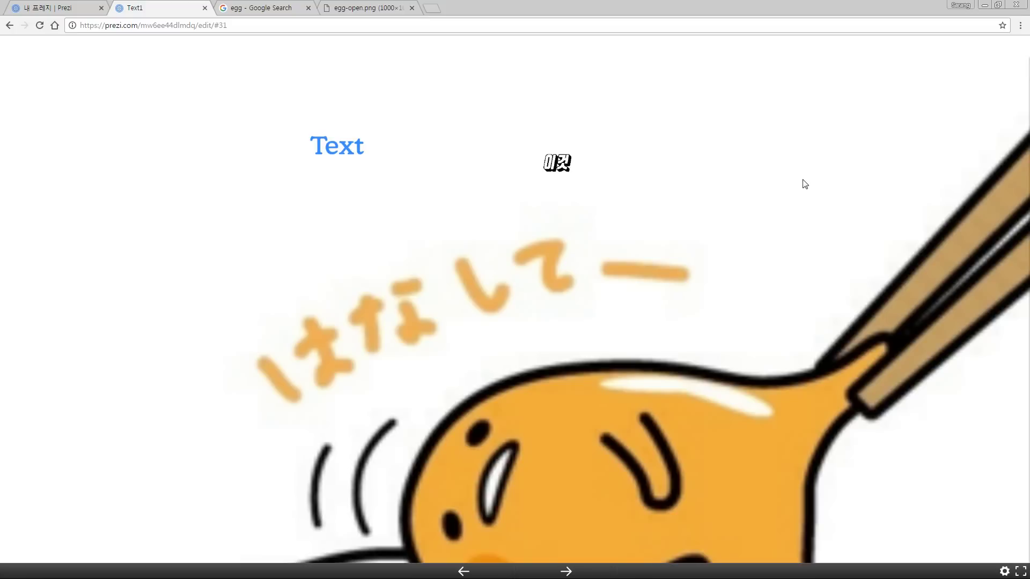
key("Left")
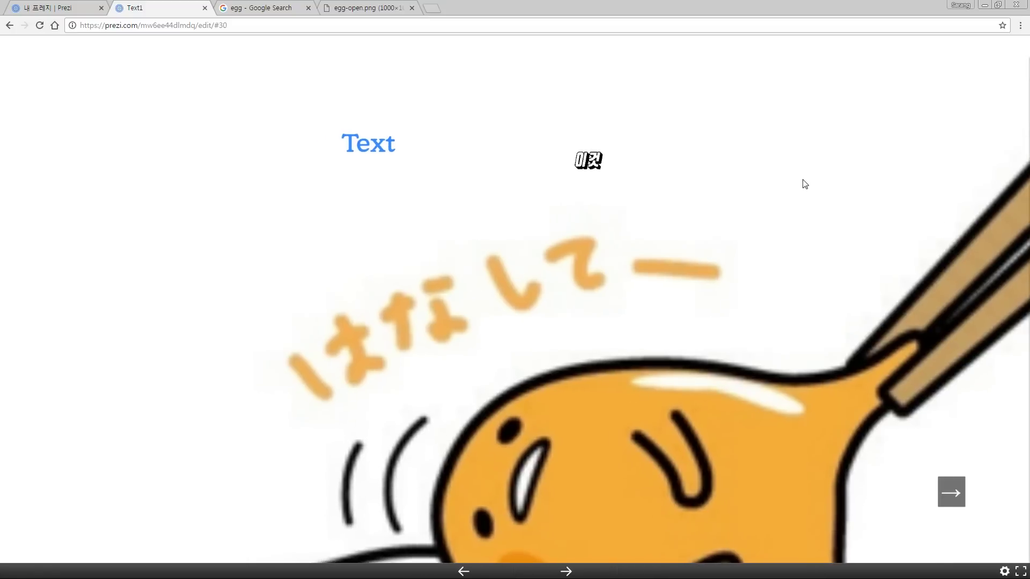
key("Left")
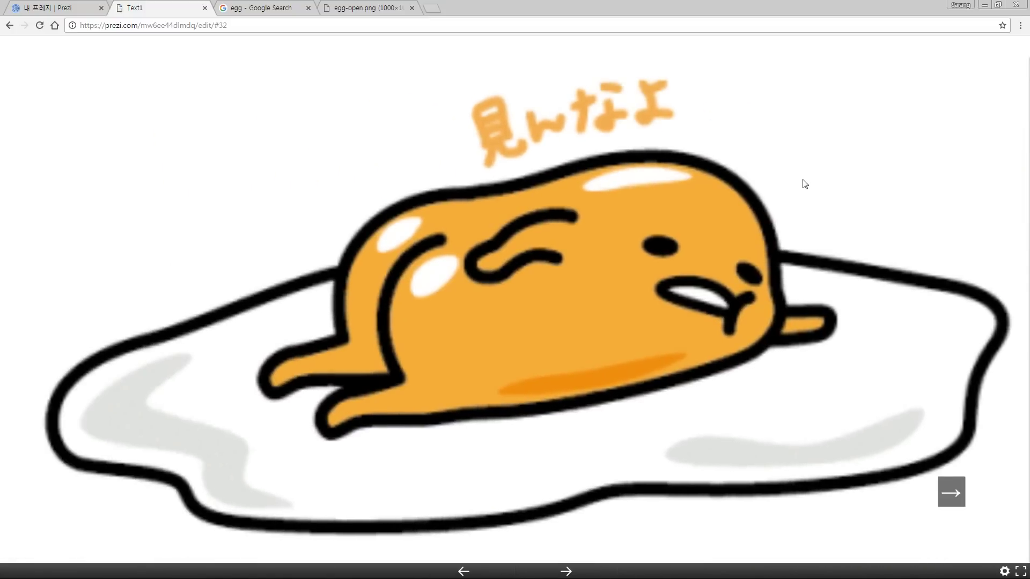
key("End")
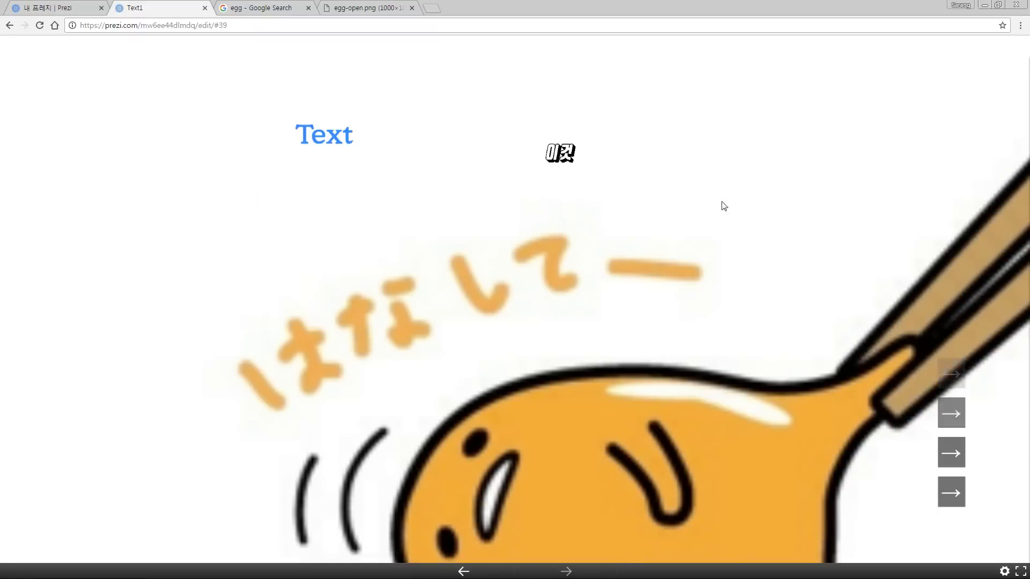
Zoom out from the last path stop during the presentation, pan around the chopsticks egg image and exit.
scroll(552, 252, "down", 3)
scroll(550, 258, "down", 3)
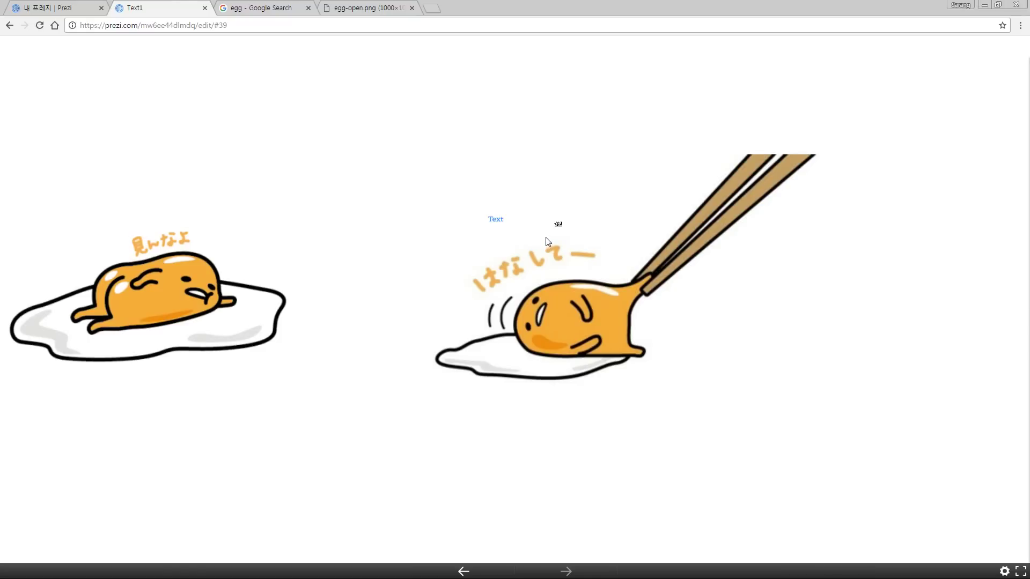
scroll(547, 240, "down", 2)
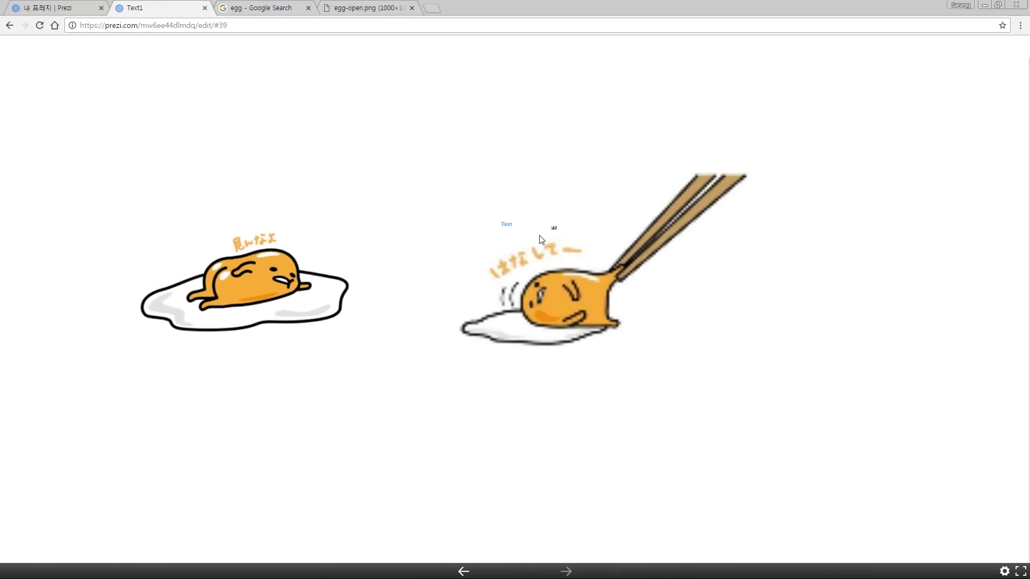
left_click_drag(570, 237, 594, 241)
scroll(595, 246, "up", 3)
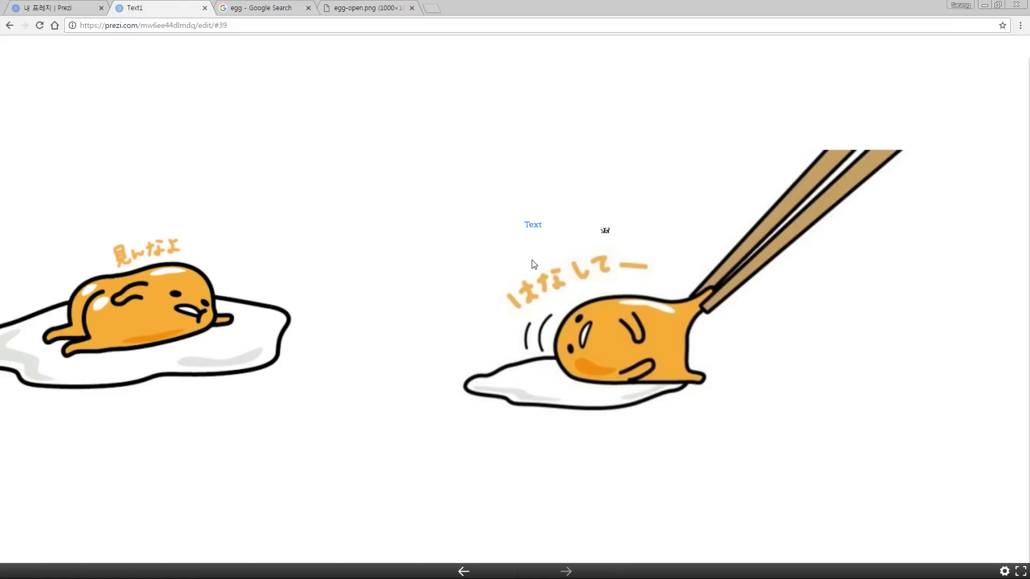
left_click_drag(537, 257, 565, 252)
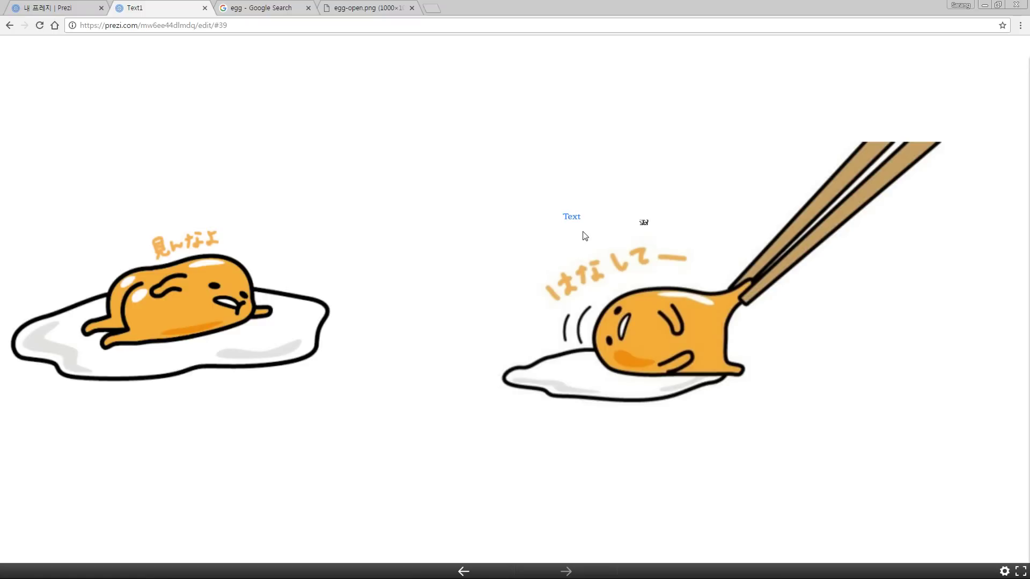
key("Escape")
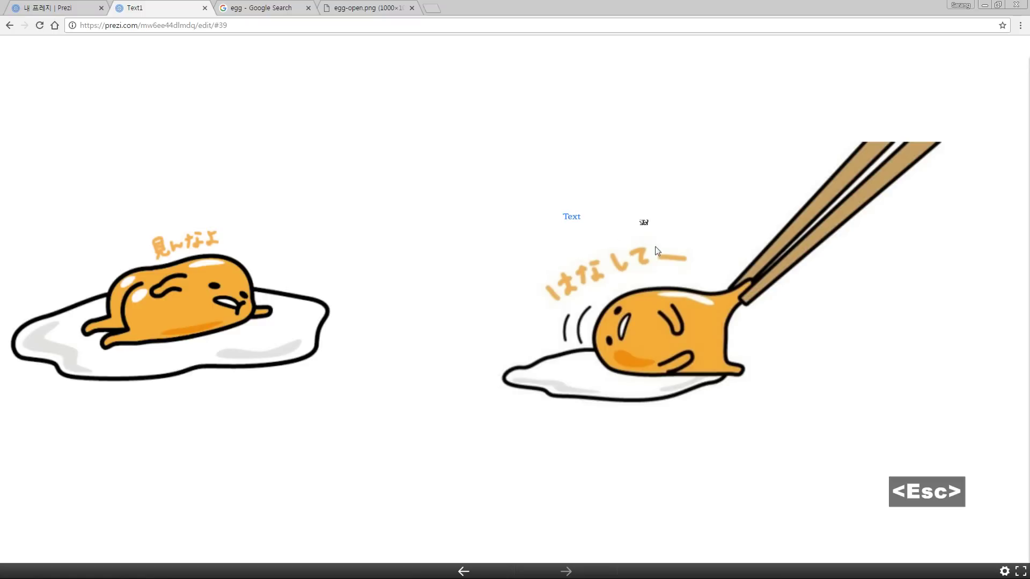